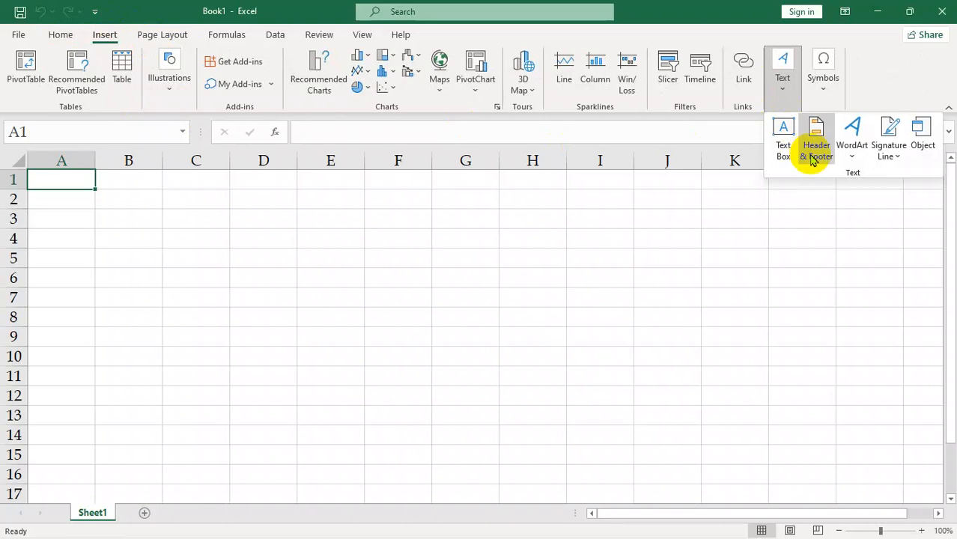
Step: Increase the height of row 3 in the blank worksheet
{"action": "left_click", "coordinate": [341, 224]}
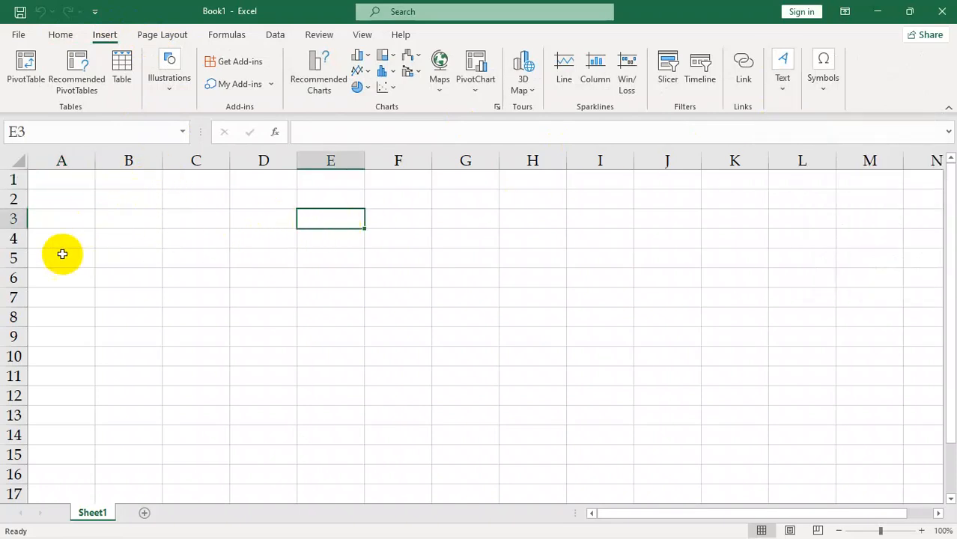
{"action": "left_click_drag", "start_coordinate": [15, 228], "coordinate": [30, 264]}
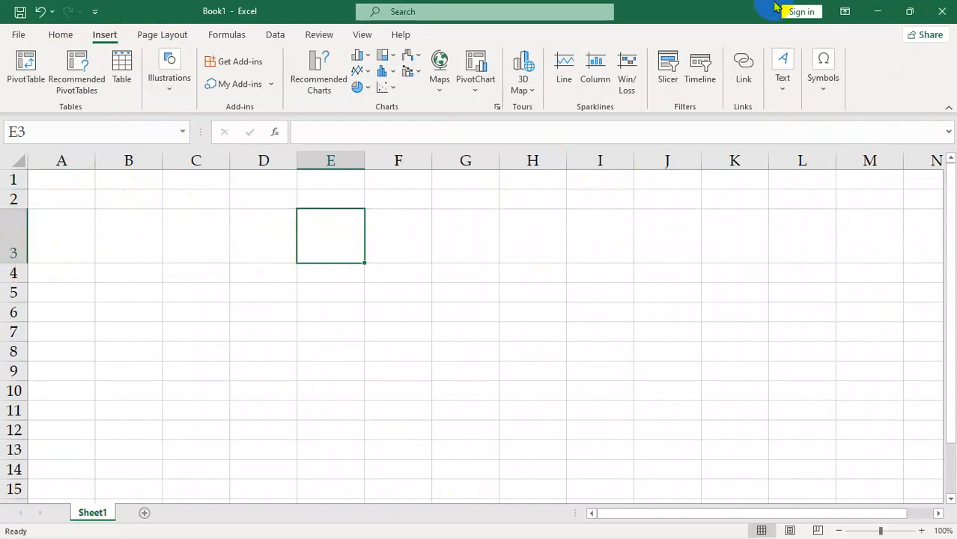
{"action": "left_click", "coordinate": [883, 12]}
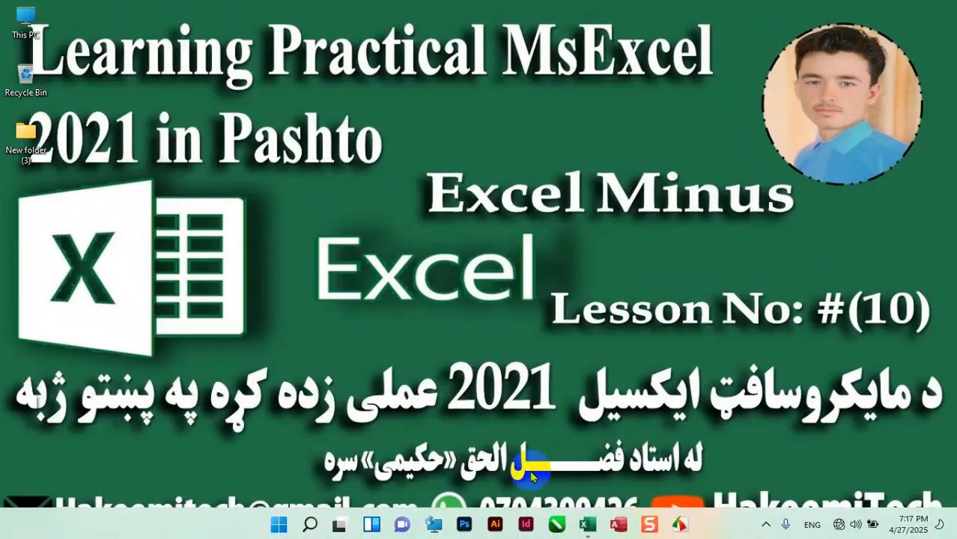
{"action": "left_click", "coordinate": [589, 520]}
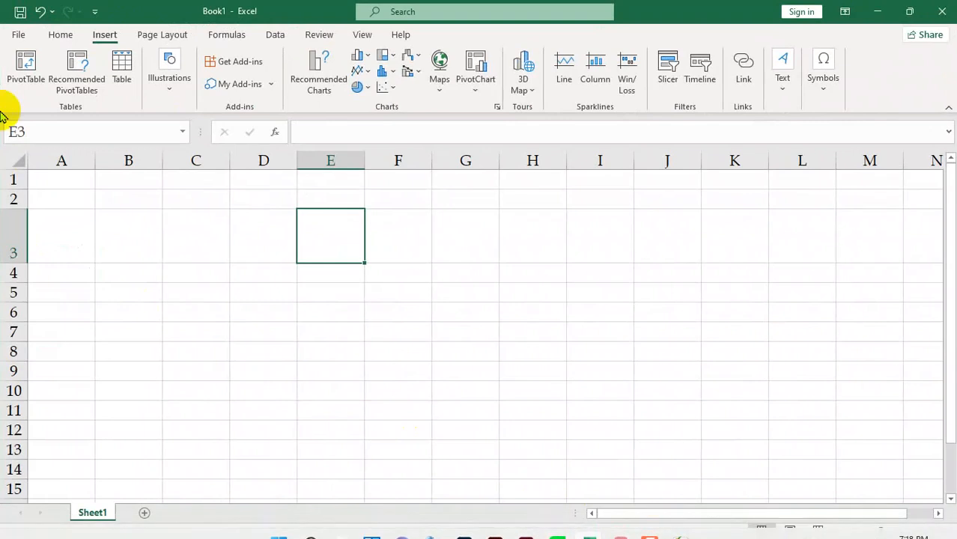
Step: Open the recent workbook "د دری کلنو نمرو نتایج"
{"action": "left_click", "coordinate": [20, 37]}
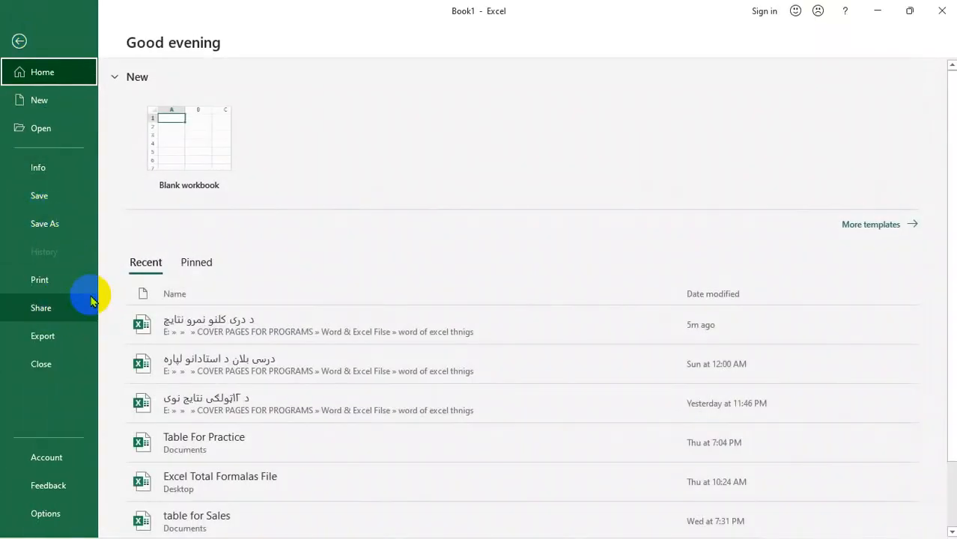
{"action": "left_click", "coordinate": [236, 333]}
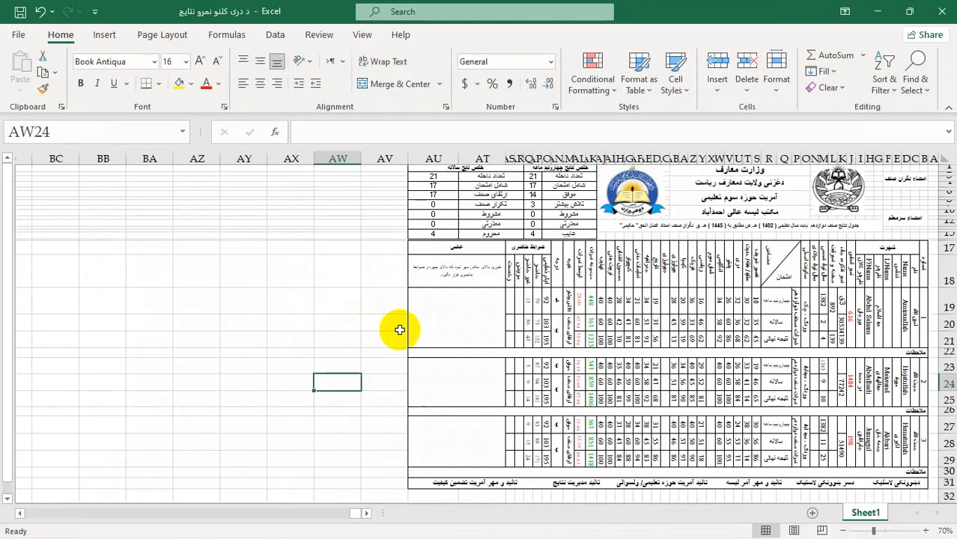
Step: Examine the results sheet's heading area: the signature cells, the ministry and school title lines, and the table's column headers
{"action": "scroll", "coordinate": [837, 303], "scroll_direction": "up", "scroll_amount": 7}
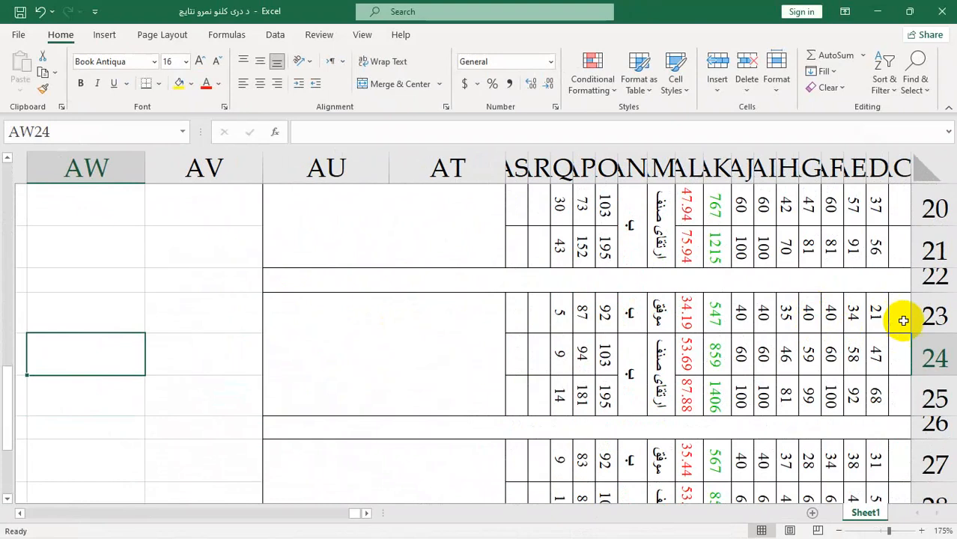
{"action": "left_click_drag", "start_coordinate": [353, 516], "coordinate": [933, 207]}
{"action": "scroll", "coordinate": [419, 434], "scroll_direction": "up", "scroll_amount": 6}
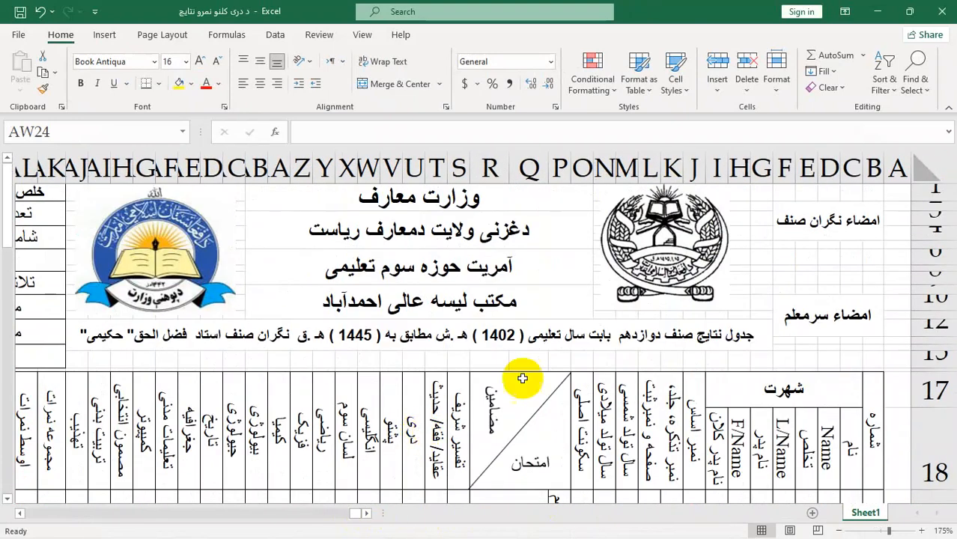
{"action": "left_click", "coordinate": [824, 228]}
{"action": "left_click", "coordinate": [833, 262]}
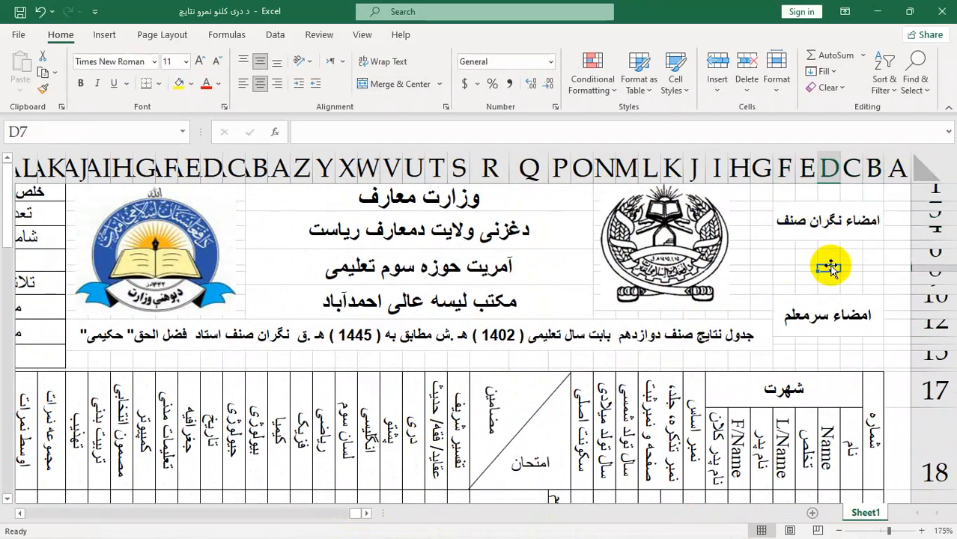
{"action": "left_click", "coordinate": [835, 238]}
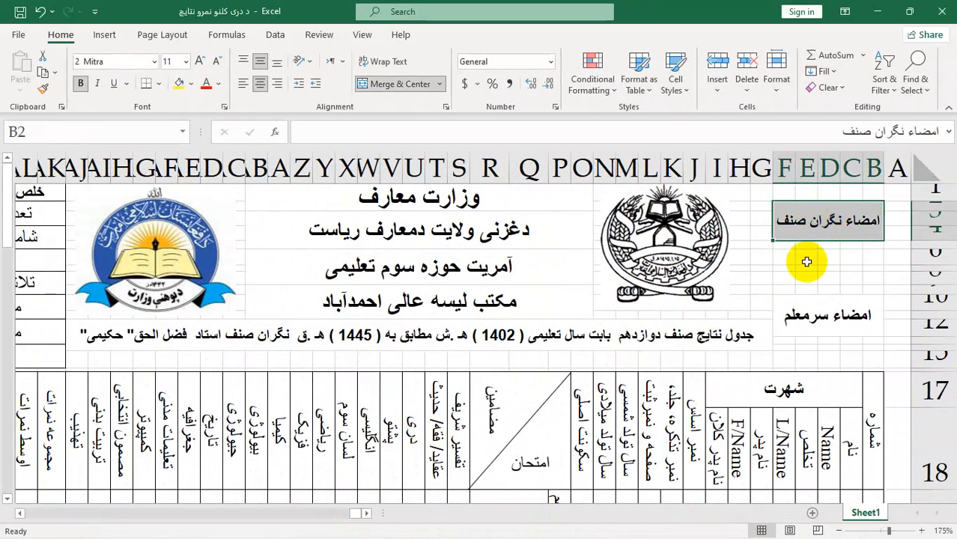
{"action": "left_click", "coordinate": [805, 262]}
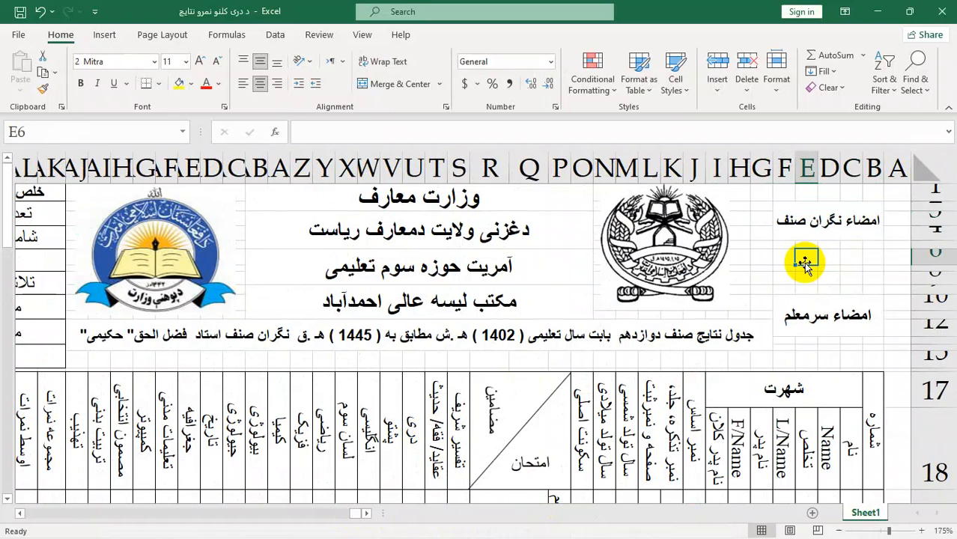
{"action": "left_click", "coordinate": [390, 208]}
{"action": "left_click", "coordinate": [395, 231]}
{"action": "left_click", "coordinate": [403, 302]}
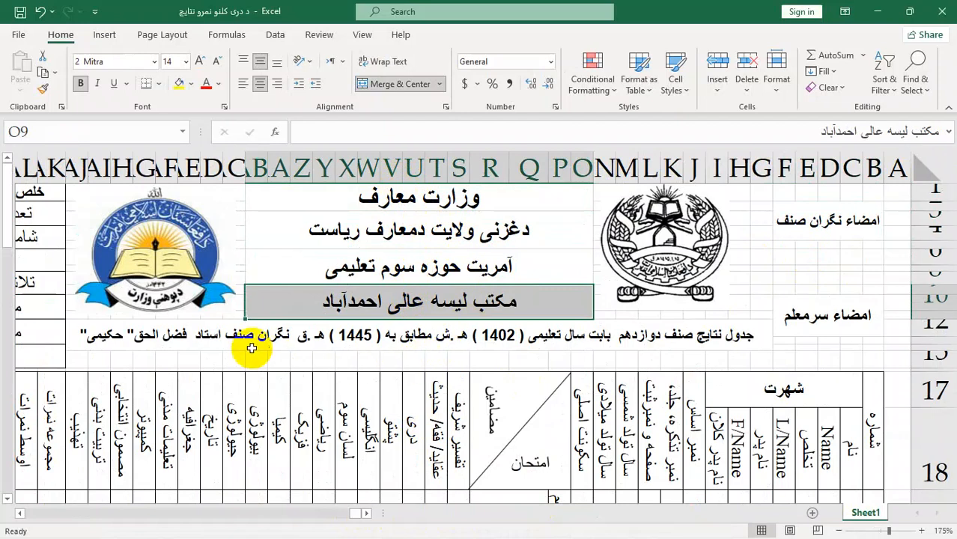
{"action": "scroll", "coordinate": [458, 406], "scroll_direction": "down", "scroll_amount": 1}
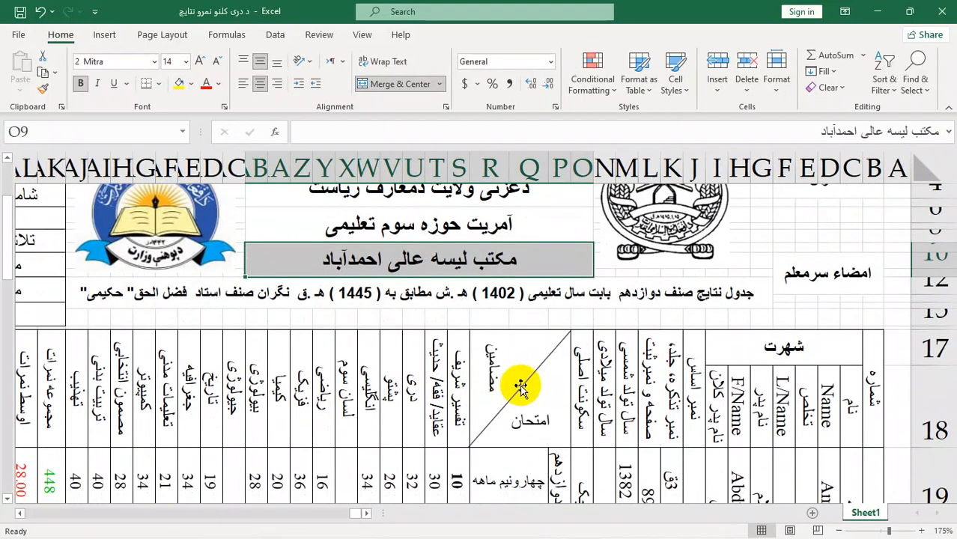
Step: Delete the straight connector line that crosses the مضامین / امتحان header cell diagonally
{"action": "left_click", "coordinate": [520, 386]}
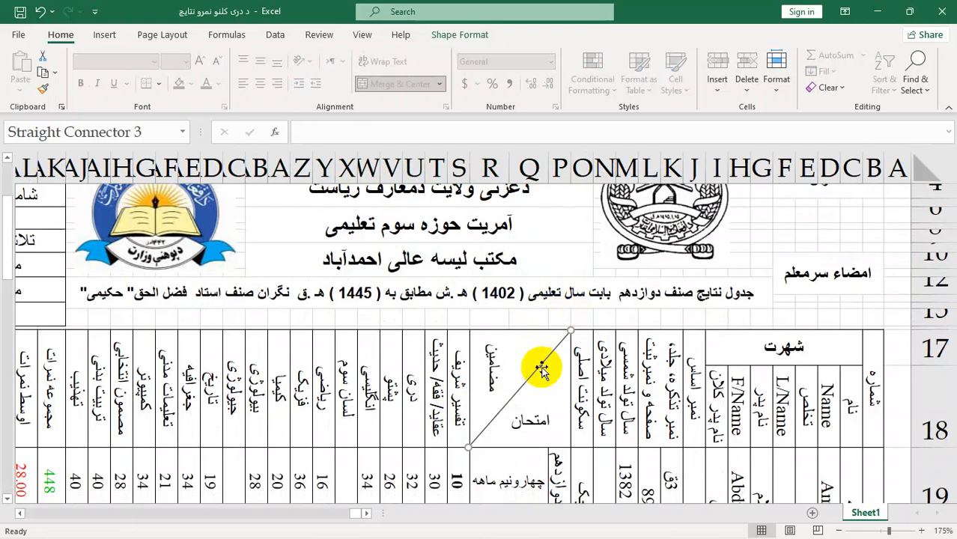
{"action": "left_click", "coordinate": [441, 37]}
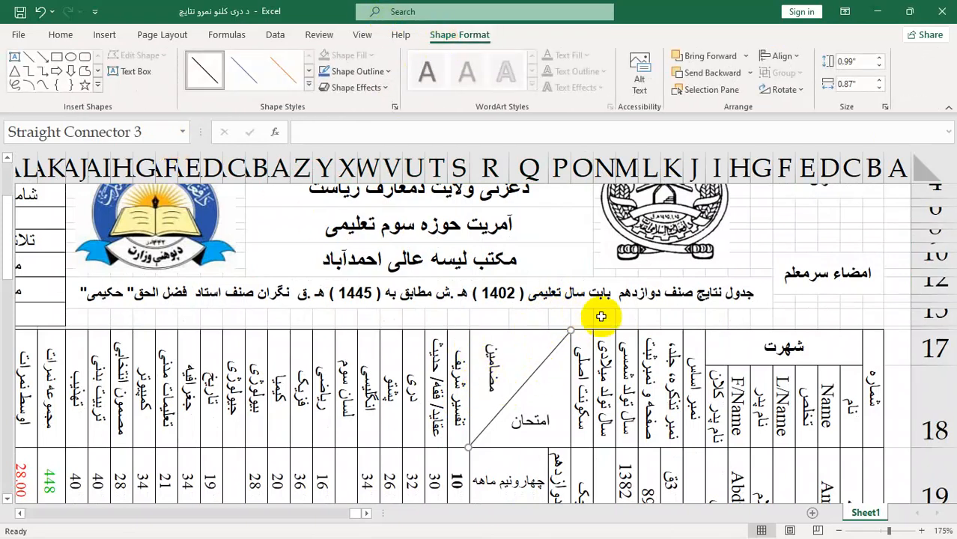
{"action": "left_click", "coordinate": [623, 303]}
{"action": "left_click", "coordinate": [783, 306]}
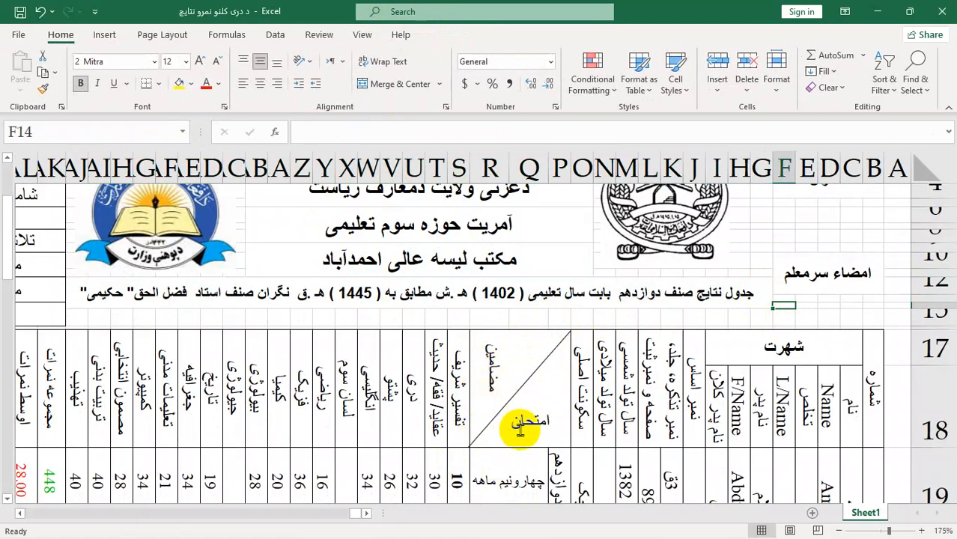
{"action": "left_click", "coordinate": [498, 368]}
{"action": "left_click", "coordinate": [536, 421]}
{"action": "left_click", "coordinate": [535, 370]}
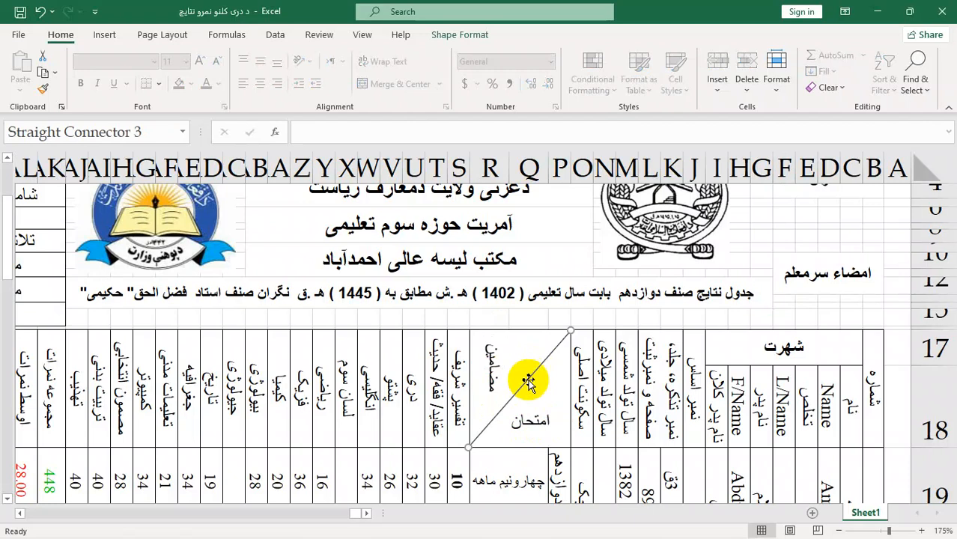
{"action": "key", "text": "Escape"}
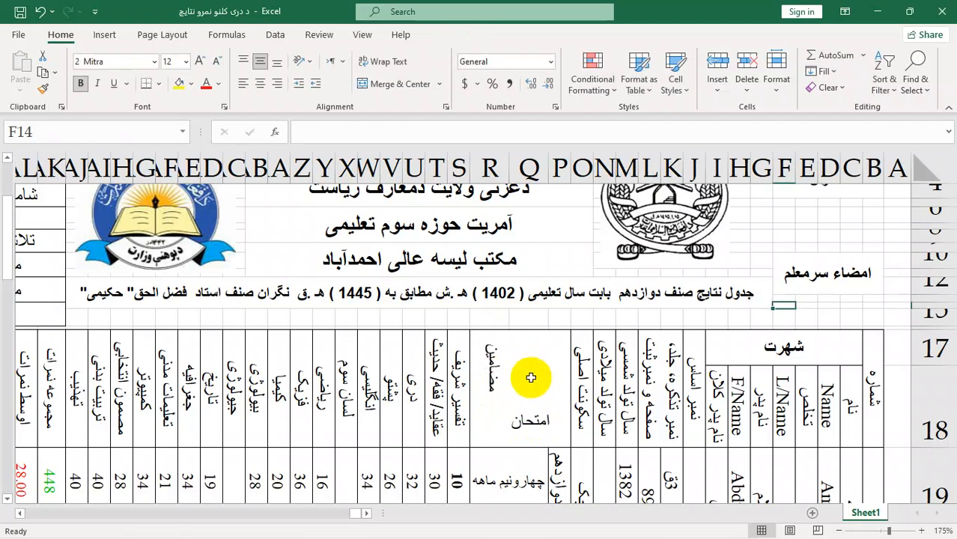
Step: Add a diagonal border from lower left to upper right to the merged مضامین / امتحان header cell P17
{"action": "left_click", "coordinate": [552, 359]}
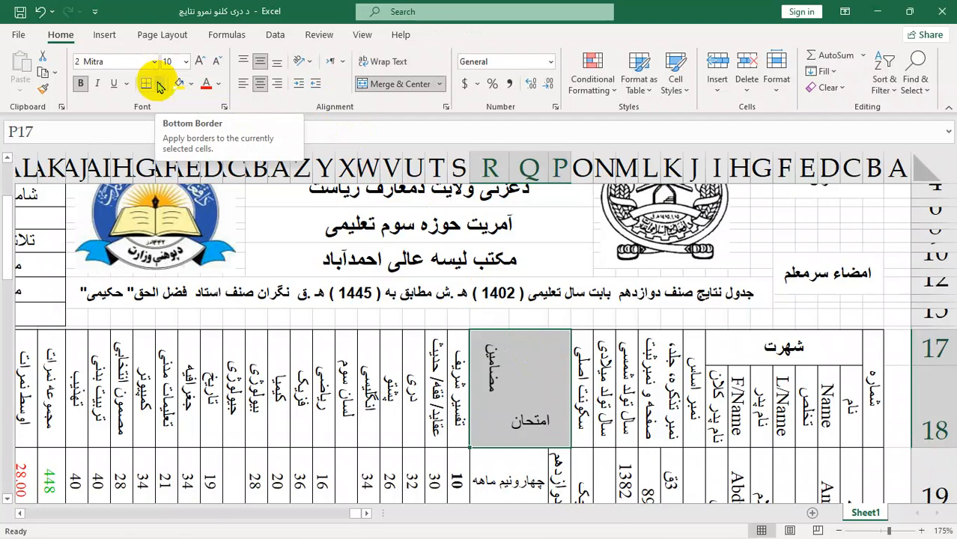
{"action": "left_click", "coordinate": [158, 84]}
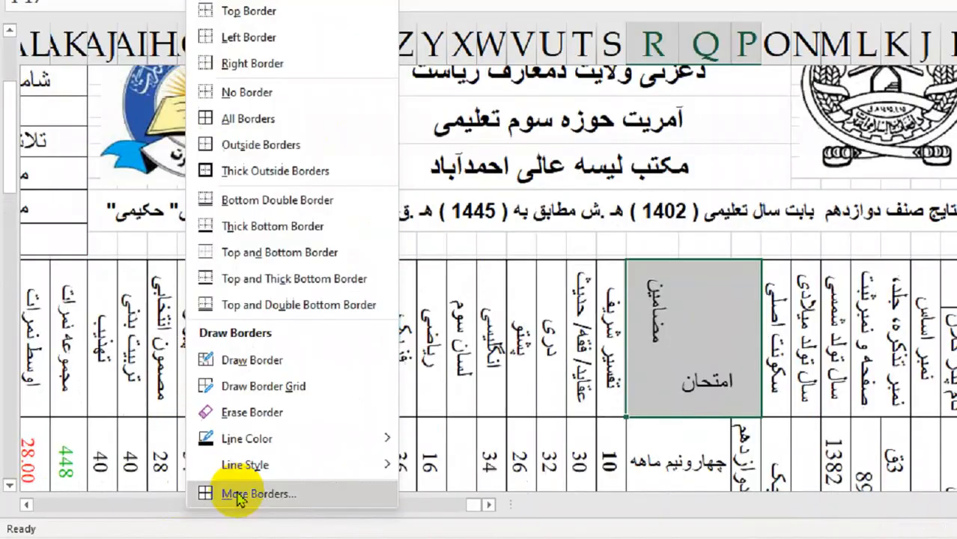
{"action": "left_click", "coordinate": [180, 506]}
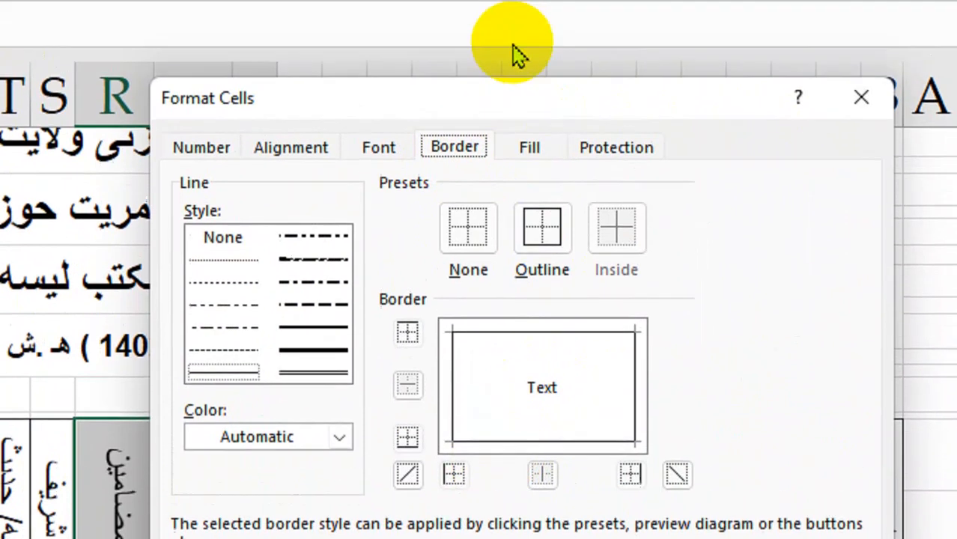
{"action": "left_click_drag", "start_coordinate": [551, 38], "coordinate": [173, 205]}
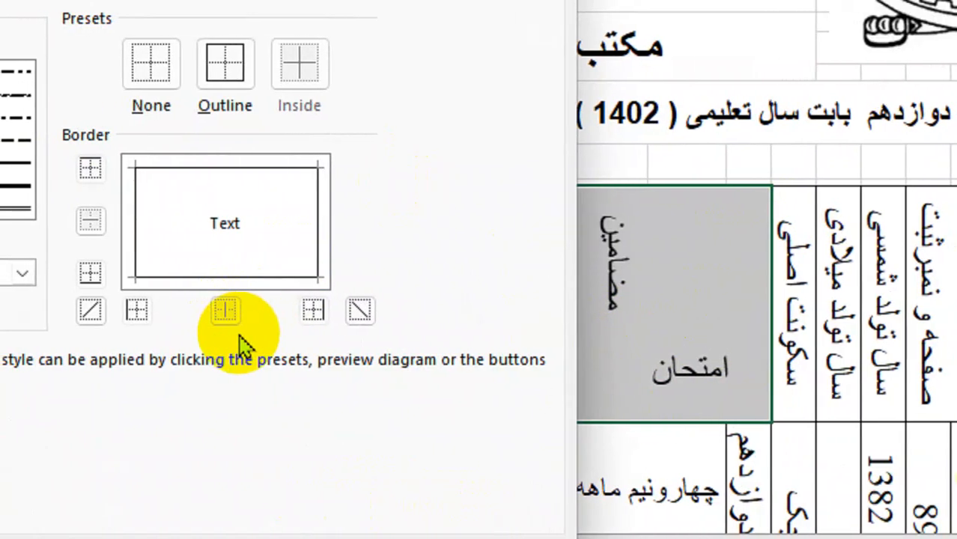
{"action": "left_click", "coordinate": [217, 310]}
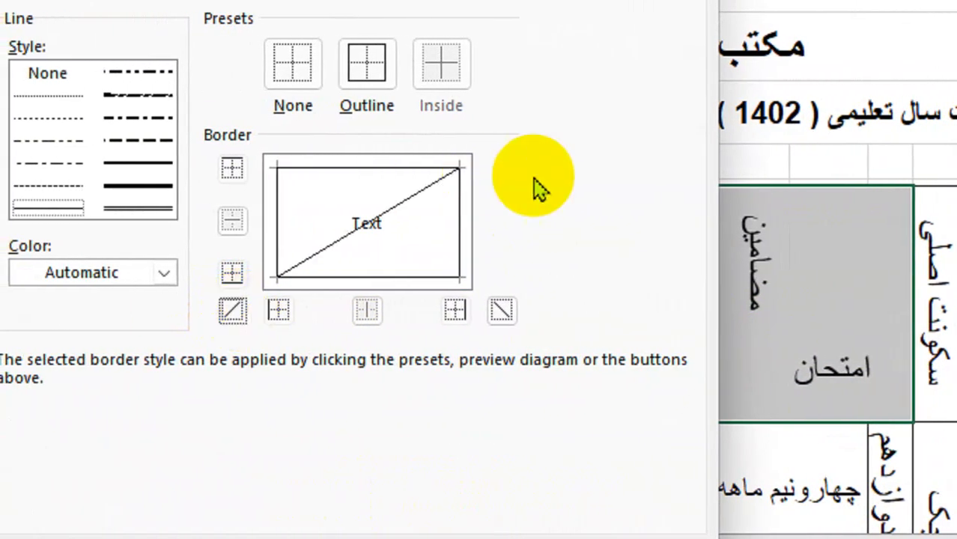
{"action": "left_click", "coordinate": [539, 494]}
{"action": "left_click", "coordinate": [831, 100]}
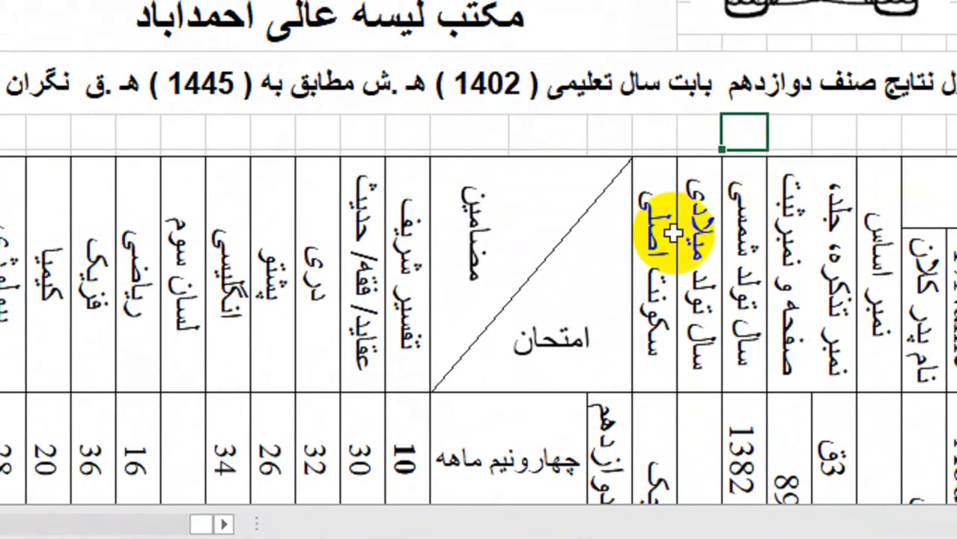
Step: Inspect the content of the diagonally split header cell, its مضامین text box, and the layout of the whole results table
{"action": "left_click", "coordinate": [787, 235]}
{"action": "double_click", "coordinate": [522, 273]}
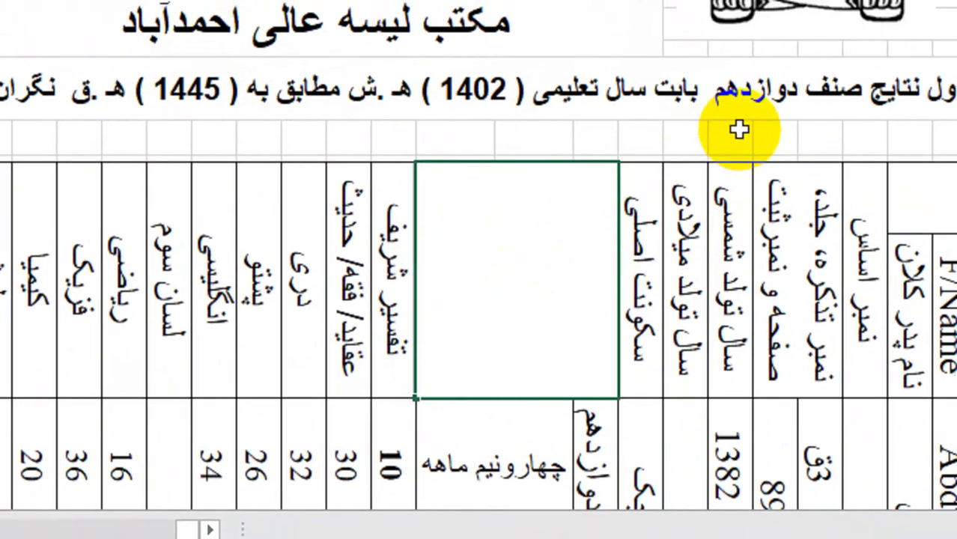
{"action": "left_click", "coordinate": [747, 131]}
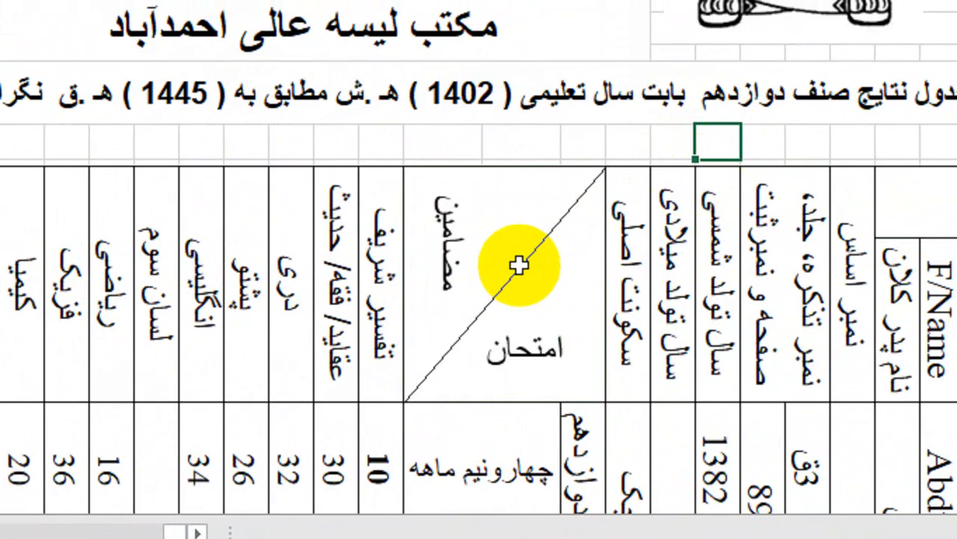
{"action": "left_click", "coordinate": [459, 218]}
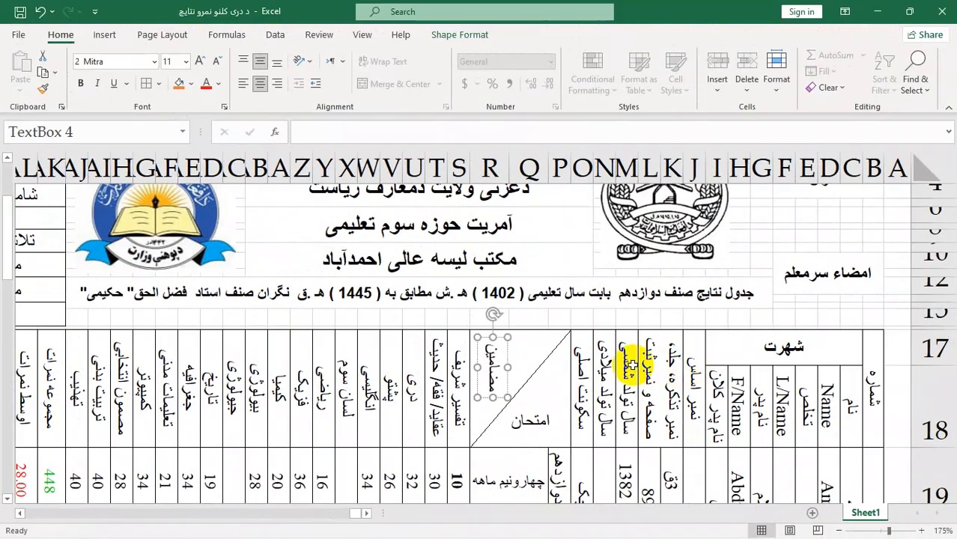
{"action": "scroll", "coordinate": [631, 365], "scroll_direction": "down", "scroll_amount": 6}
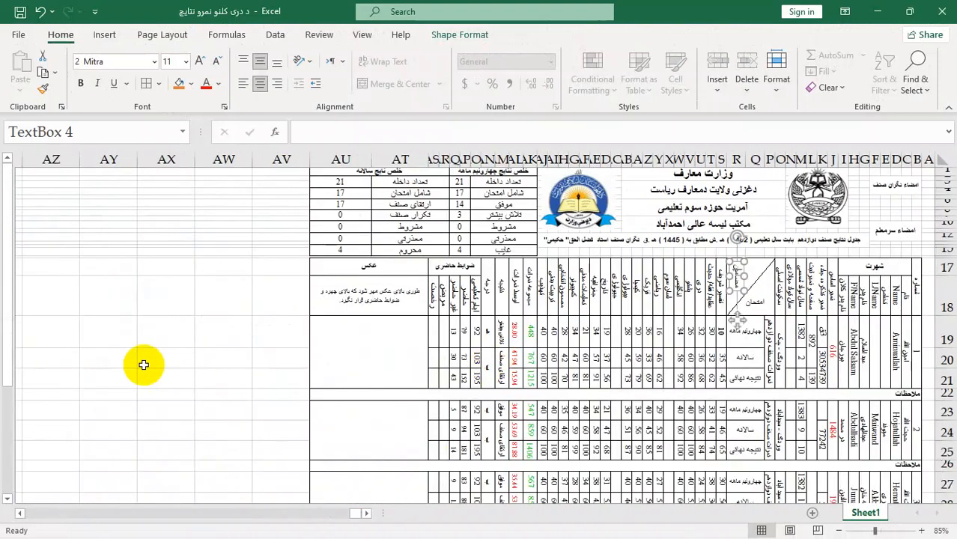
{"action": "left_click", "coordinate": [303, 341]}
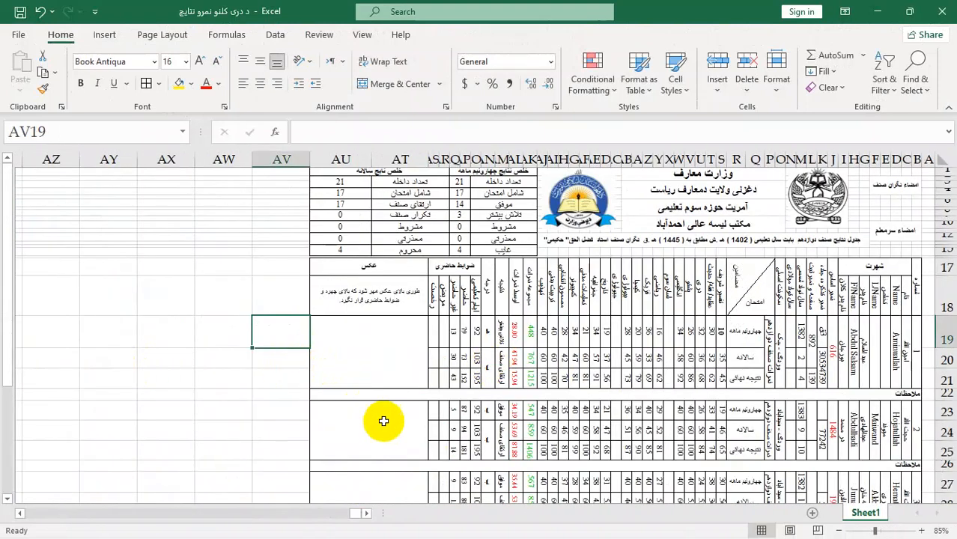
{"action": "scroll", "coordinate": [391, 432], "scroll_direction": "down", "scroll_amount": 2}
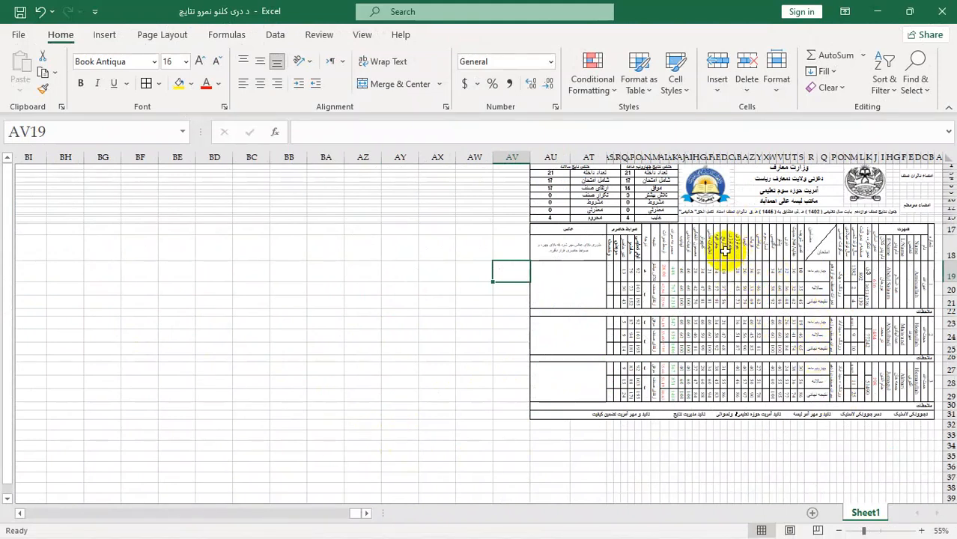
{"action": "left_click", "coordinate": [670, 290]}
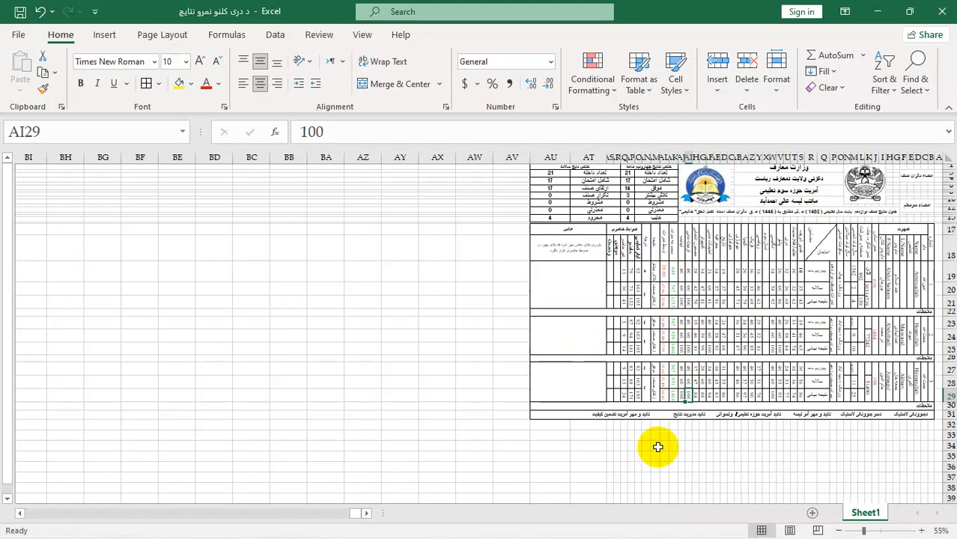
Step: Review the results sheet's print preview and its page orientation choices, keeping the landscape setting, and return to the sheet
{"action": "key", "text": "ctrl+p"}
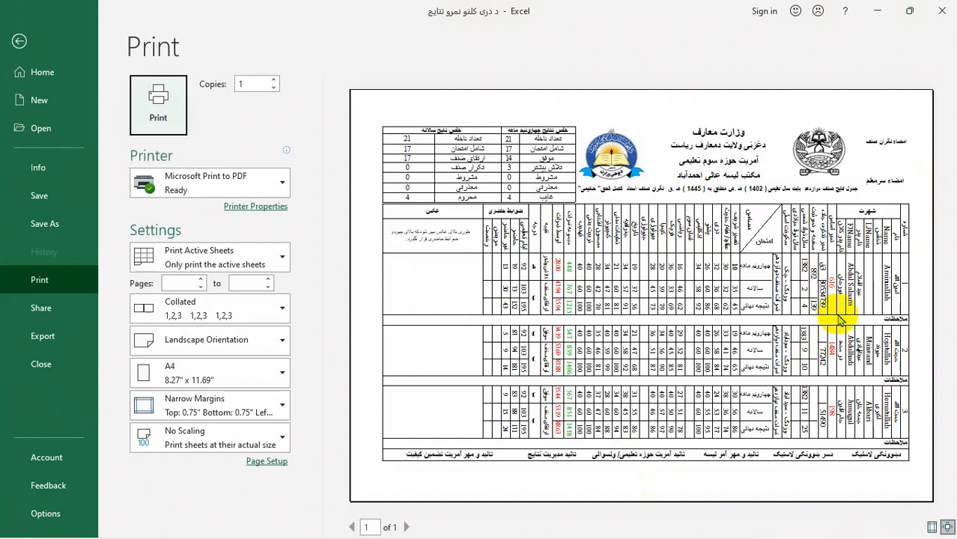
{"action": "left_click", "coordinate": [260, 348]}
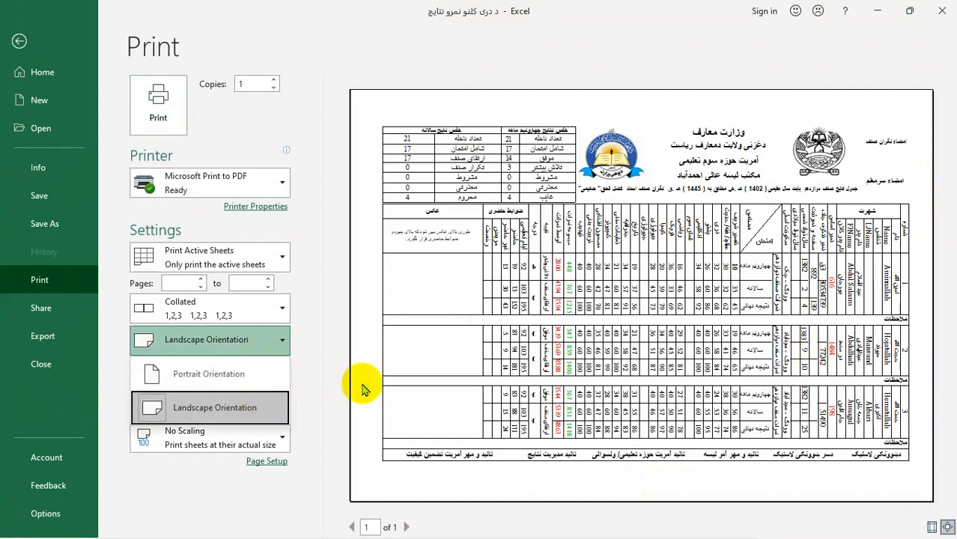
{"action": "left_click", "coordinate": [321, 382]}
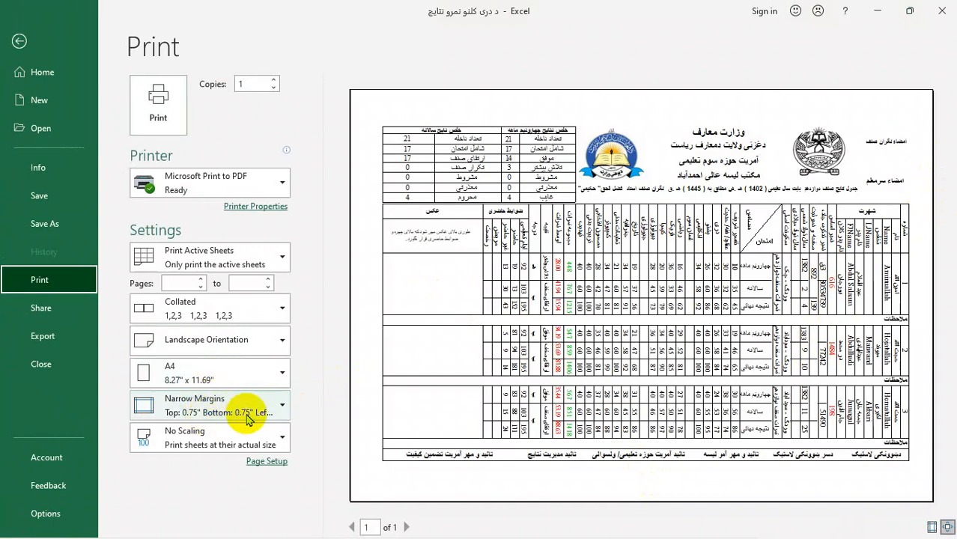
{"action": "left_click", "coordinate": [19, 42]}
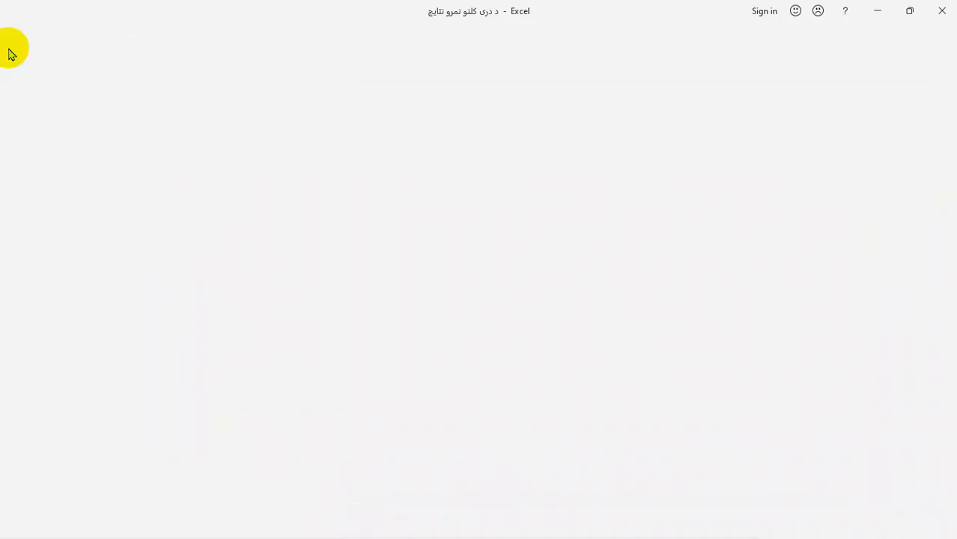
Step: Close the results workbook and reopen it from the recent files
{"action": "left_click", "coordinate": [942, 11]}
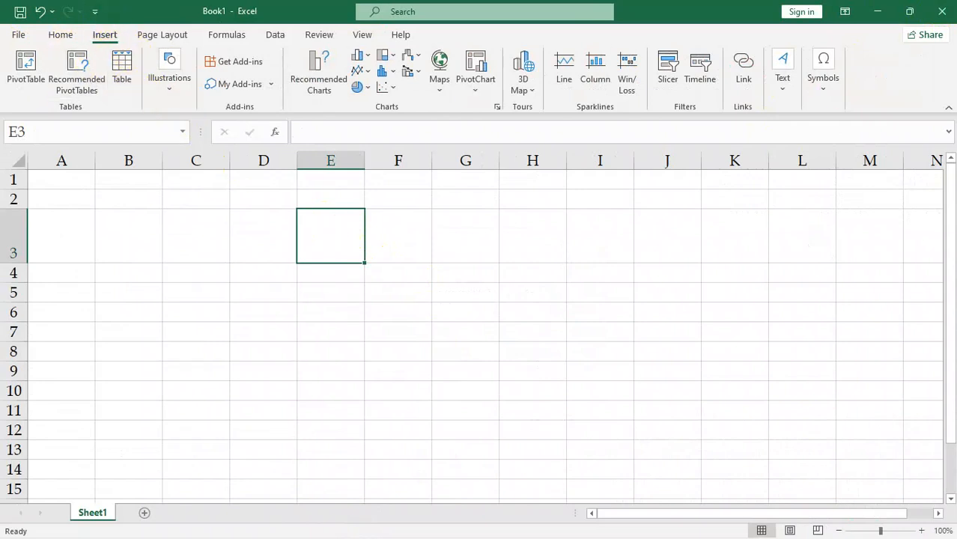
{"action": "left_click", "coordinate": [794, 90]}
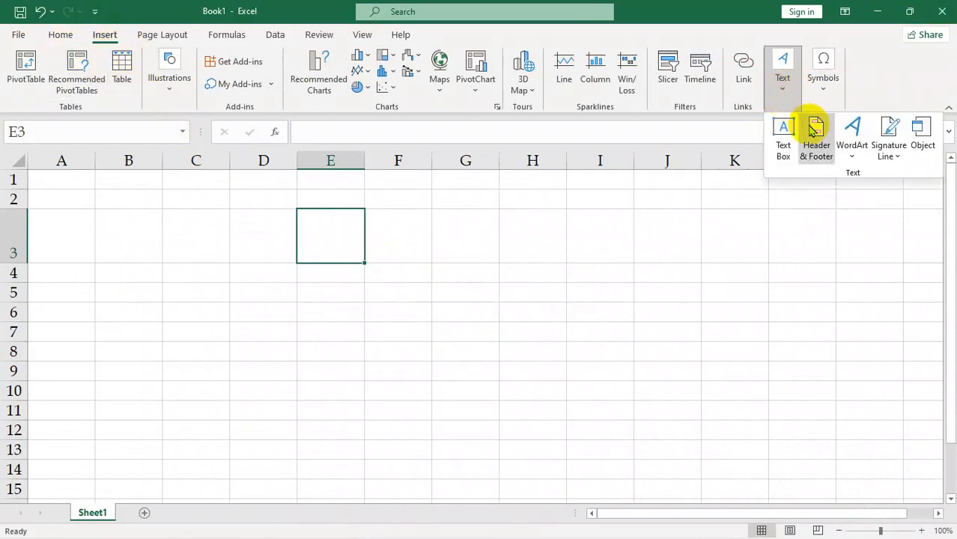
{"action": "left_click", "coordinate": [623, 272]}
{"action": "left_click", "coordinate": [17, 36]}
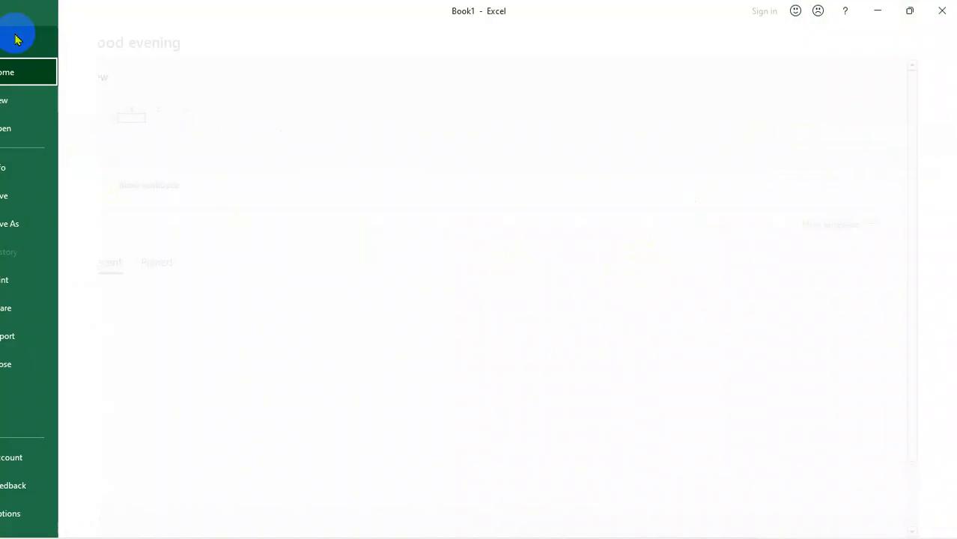
{"action": "left_click", "coordinate": [230, 368]}
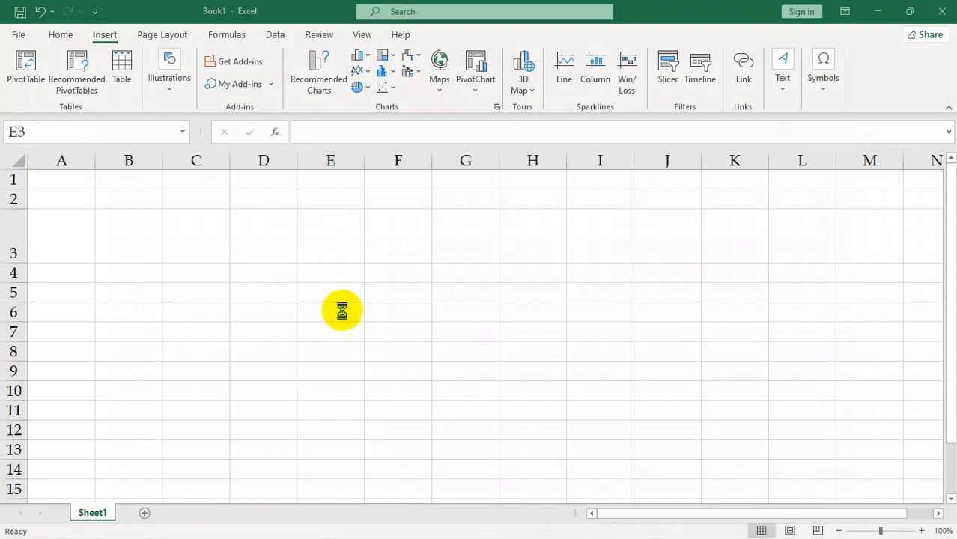
Step: Check the results sheet's print preview and switch the sheet to header and footer editing
{"action": "key", "text": "ctrl+p"}
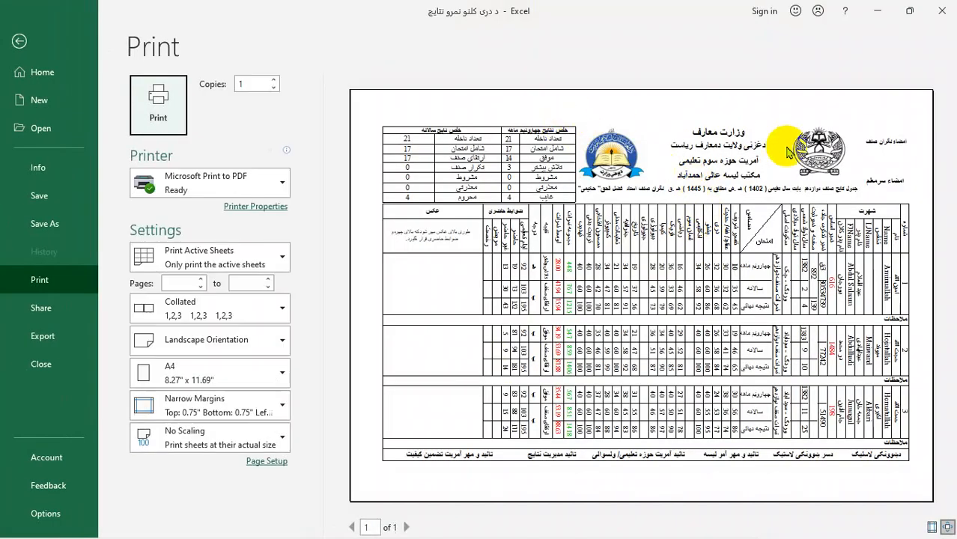
{"action": "left_click", "coordinate": [45, 43]}
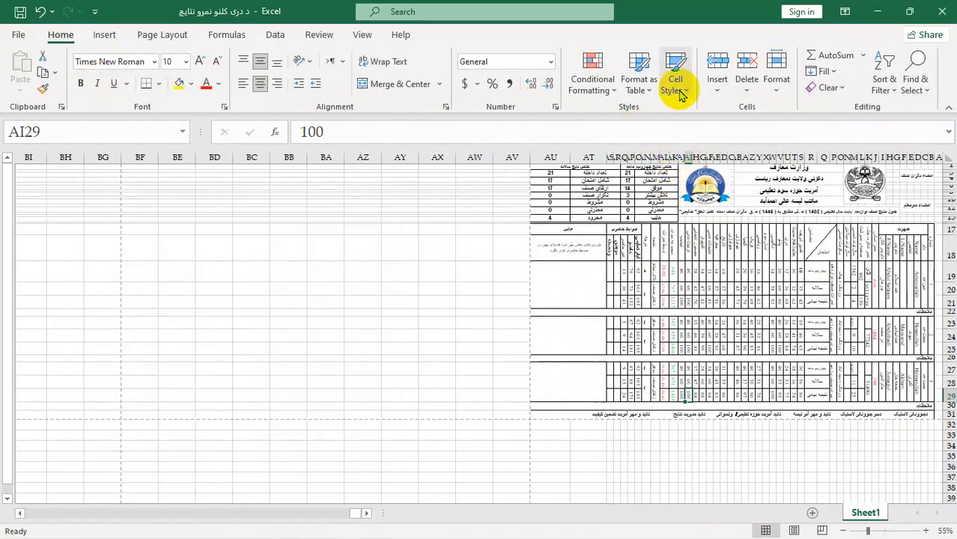
{"action": "left_click", "coordinate": [104, 34]}
{"action": "left_click", "coordinate": [792, 81]}
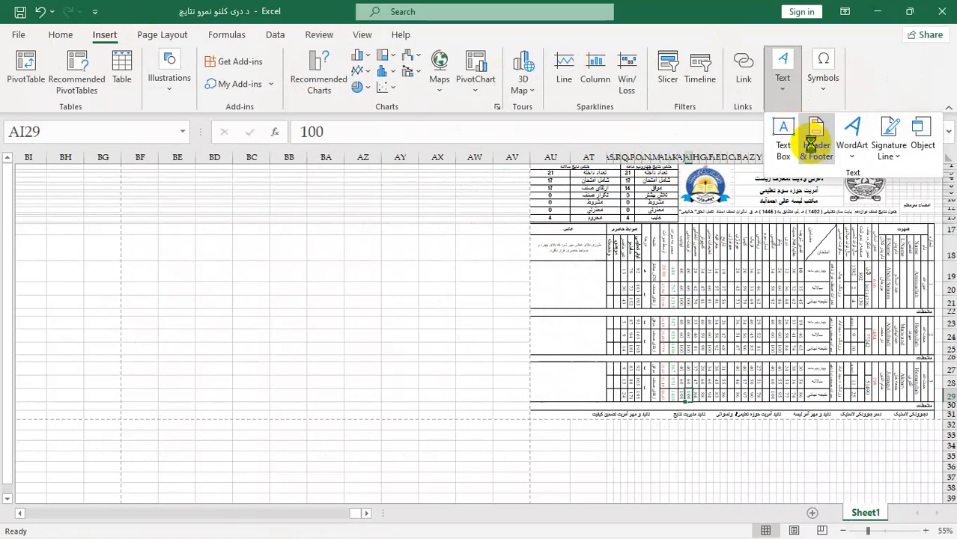
{"action": "left_click", "coordinate": [813, 142]}
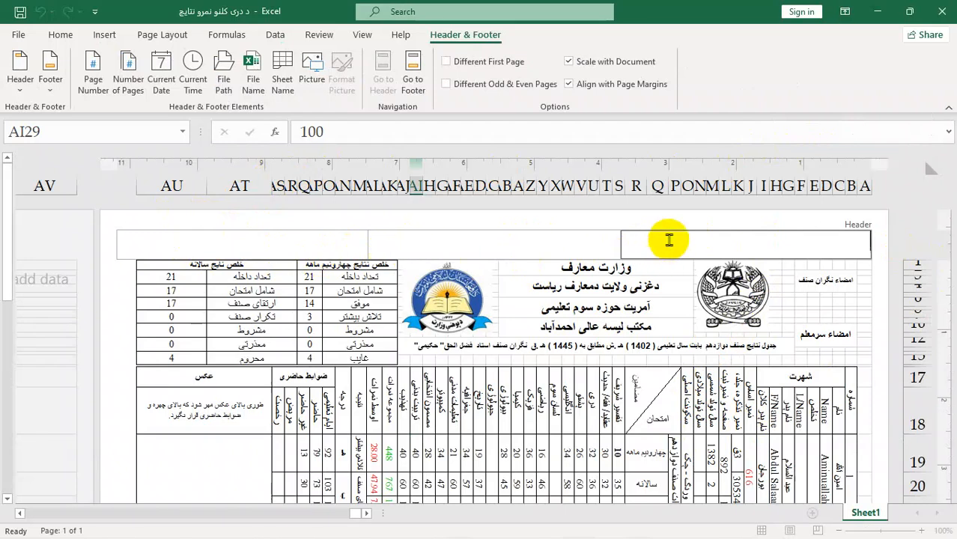
Step: Examine the three header sections and the lists of preset headers and footers
{"action": "left_click", "coordinate": [464, 236]}
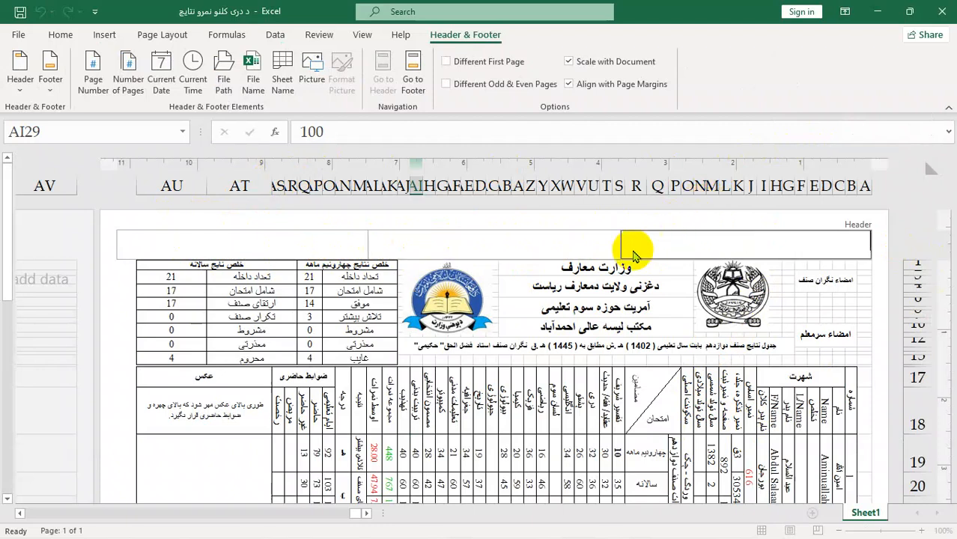
{"action": "left_click", "coordinate": [263, 235]}
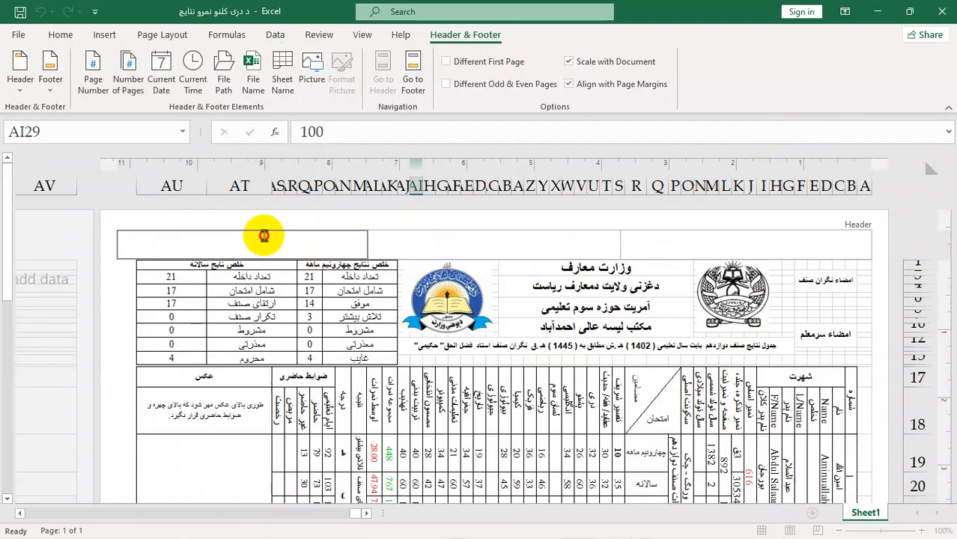
{"action": "left_click", "coordinate": [20, 82]}
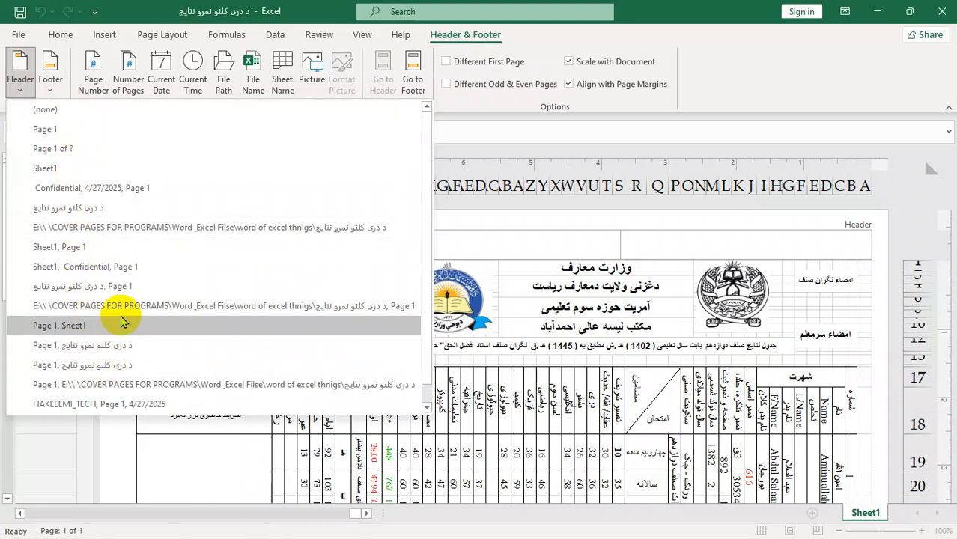
{"action": "left_click", "coordinate": [422, 249]}
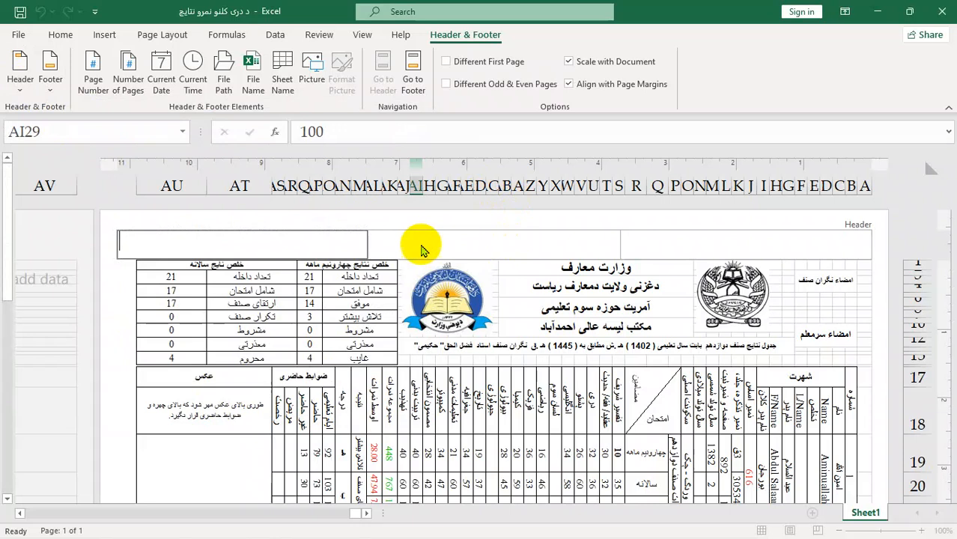
{"action": "left_click", "coordinate": [58, 95]}
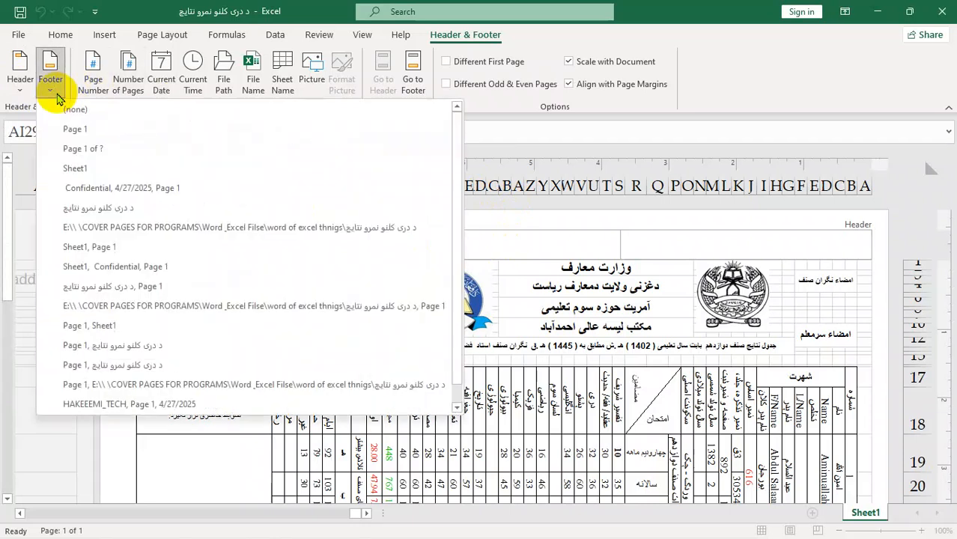
{"action": "left_click", "coordinate": [565, 237]}
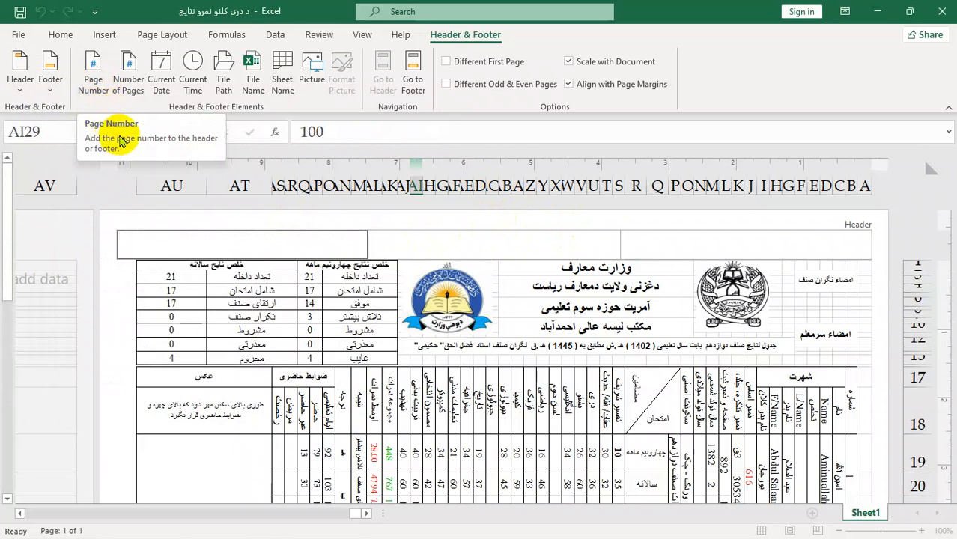
Step: Insert the page number in the left header section and the number of pages in the centre section
{"action": "left_click", "coordinate": [96, 93]}
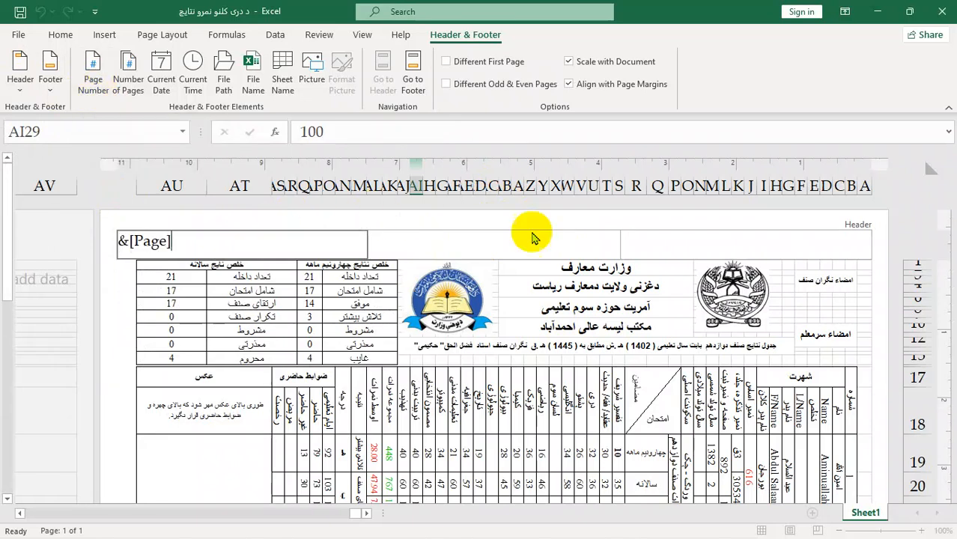
{"action": "left_click", "coordinate": [548, 242]}
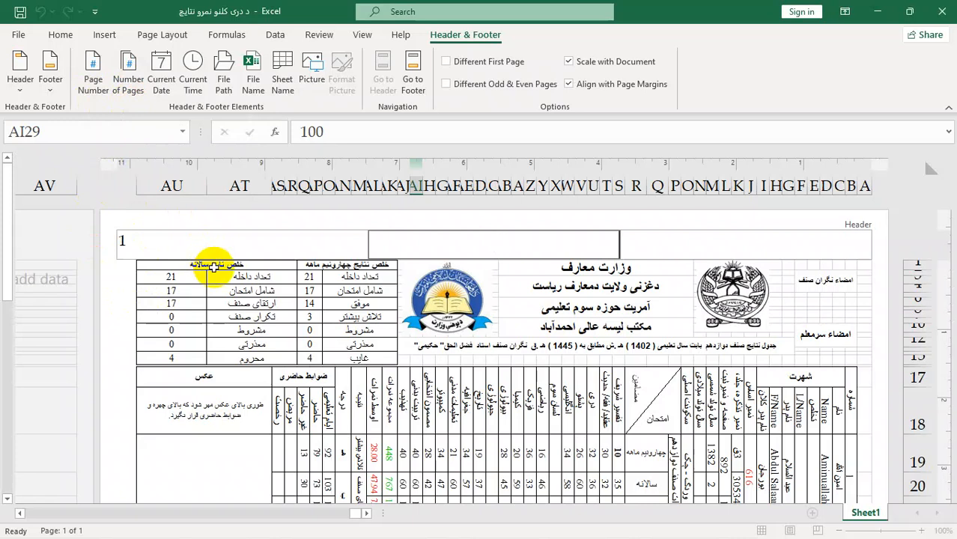
{"action": "left_click", "coordinate": [127, 85]}
Step: Insert the current date in the right header section and check the header in the print preview
{"action": "left_click", "coordinate": [653, 240]}
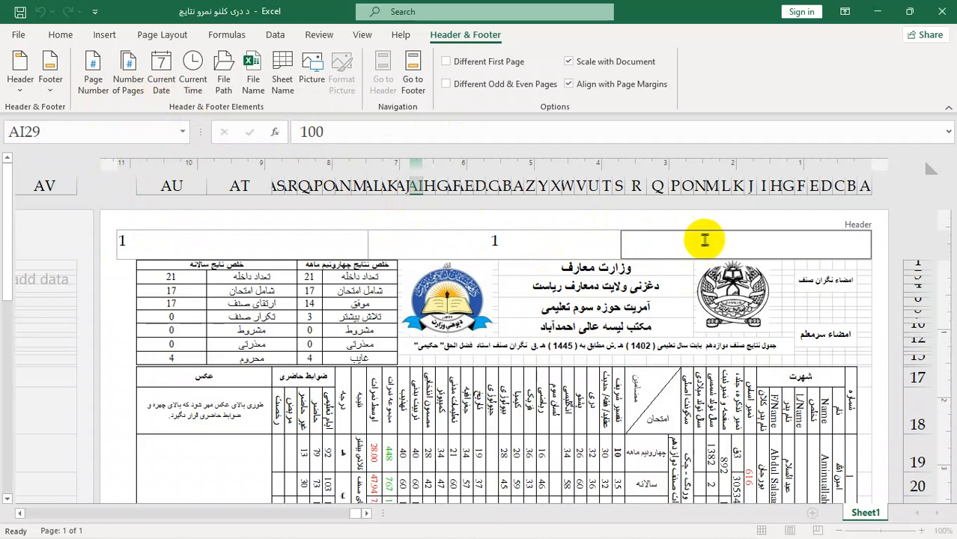
{"action": "left_click", "coordinate": [162, 77]}
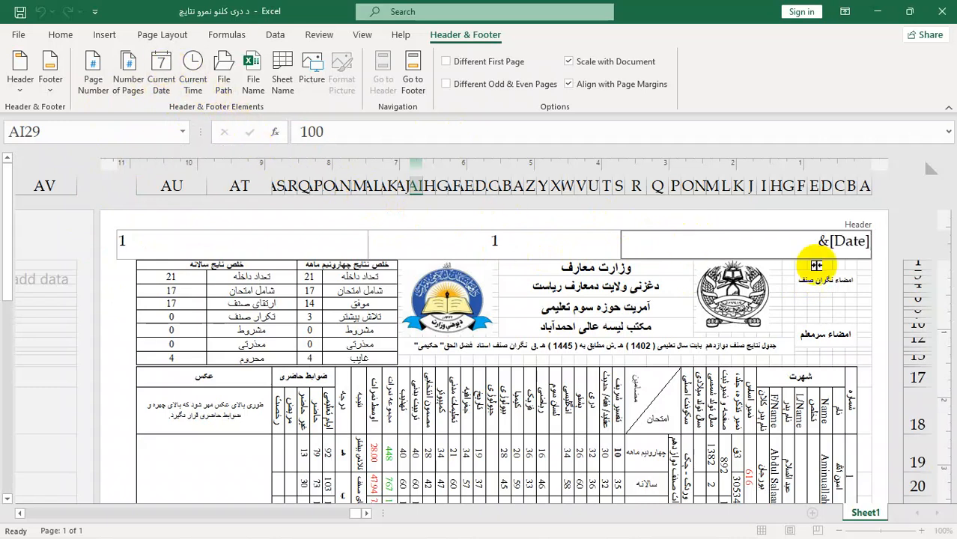
{"action": "left_click", "coordinate": [820, 301]}
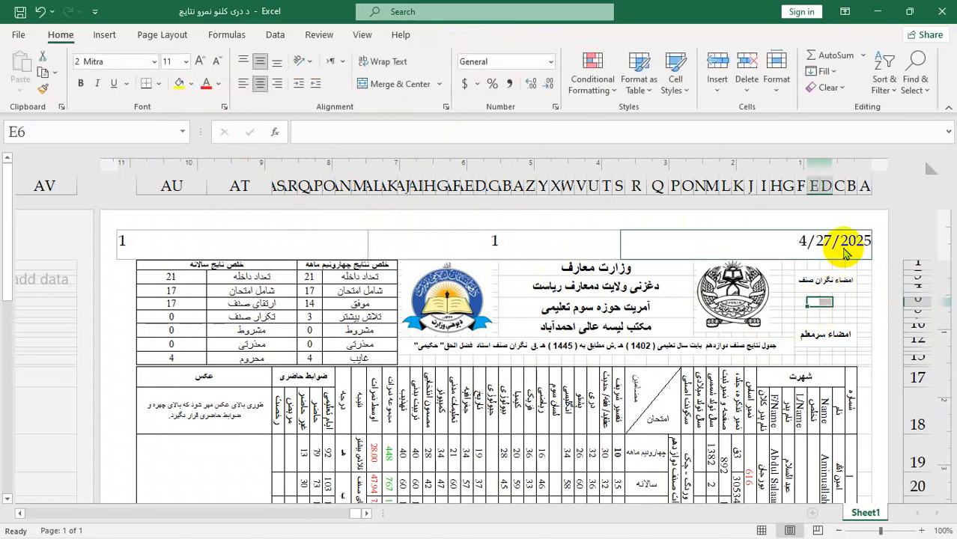
{"action": "key", "text": "ctrl+p"}
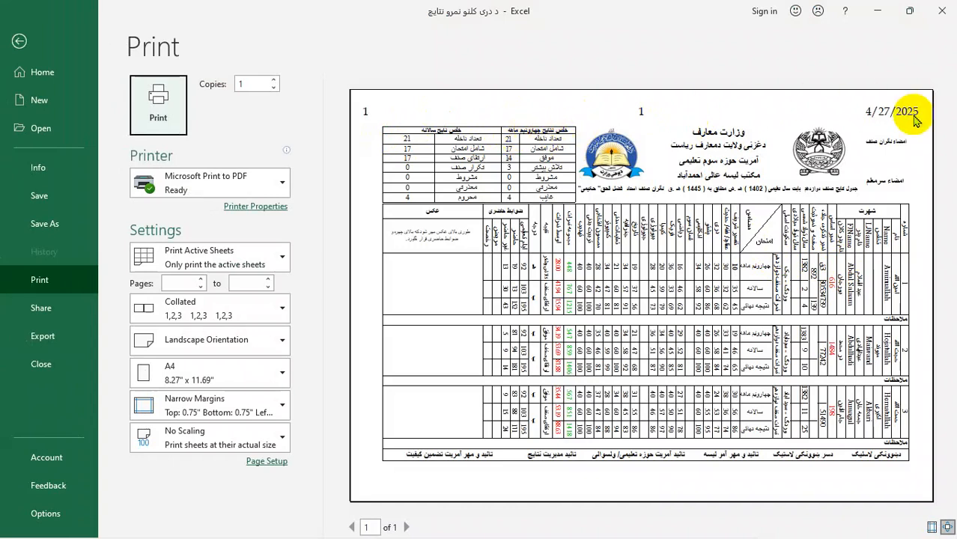
{"action": "left_click", "coordinate": [19, 40]}
Step: Delete the date from the right header section and the number of pages from the centre section
{"action": "left_click", "coordinate": [788, 238]}
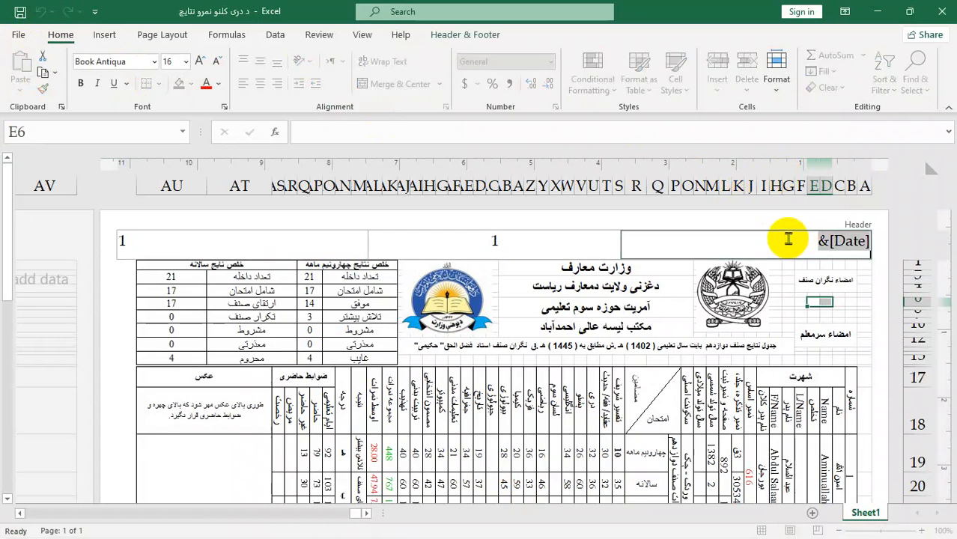
{"action": "key", "text": "Delete"}
{"action": "left_click", "coordinate": [455, 239]}
{"action": "key", "text": "Delete"}
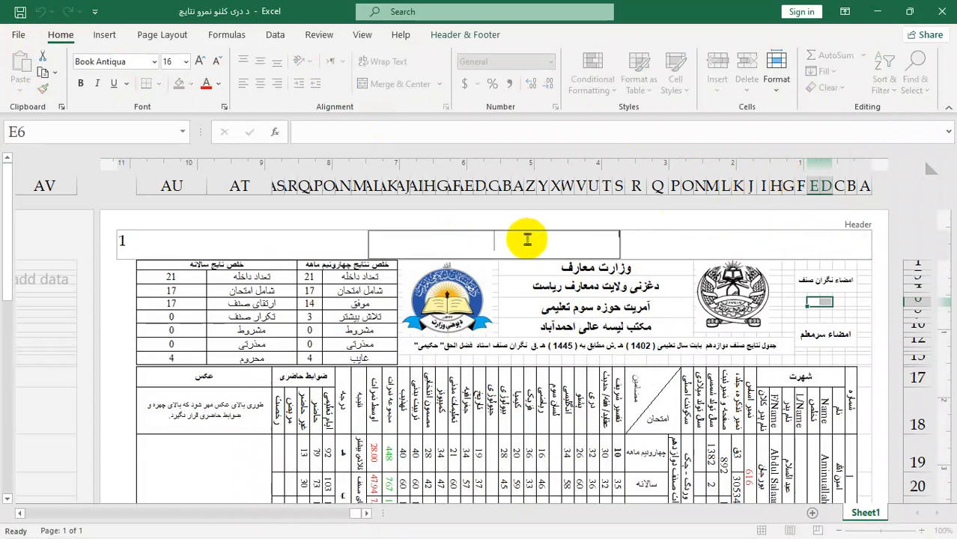
Step: Insert the file path in the centre header section and return to the sheet cells
{"action": "left_click", "coordinate": [459, 34]}
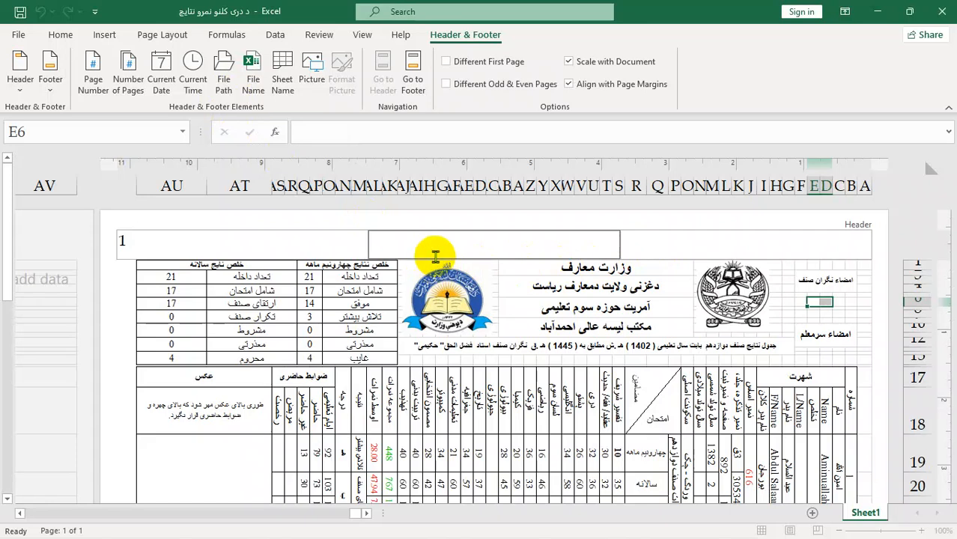
{"action": "left_click", "coordinate": [221, 91]}
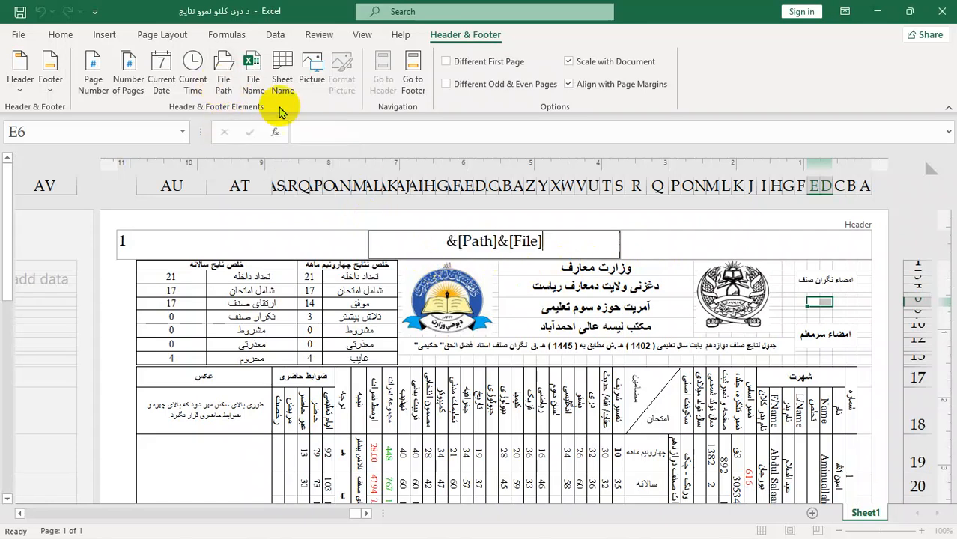
{"action": "left_click", "coordinate": [711, 245]}
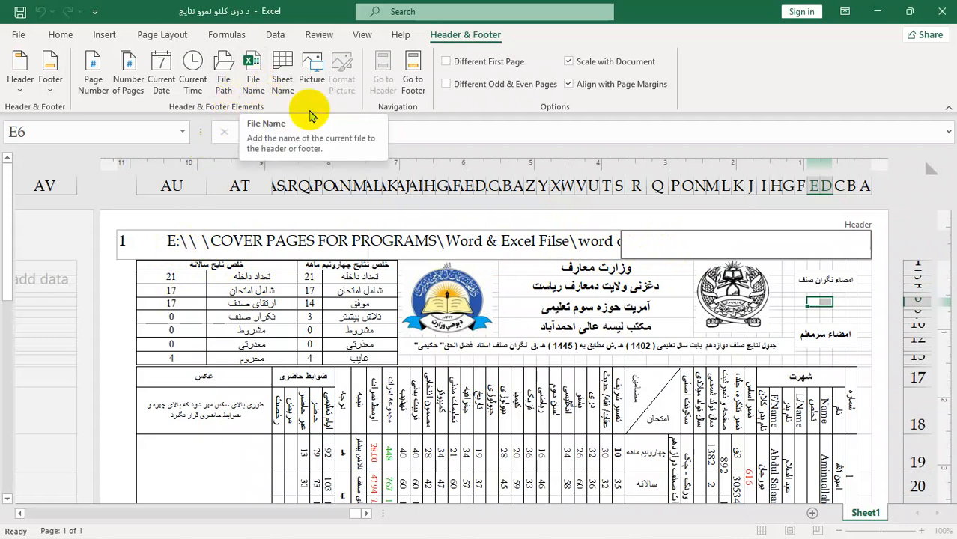
{"action": "left_click", "coordinate": [856, 313]}
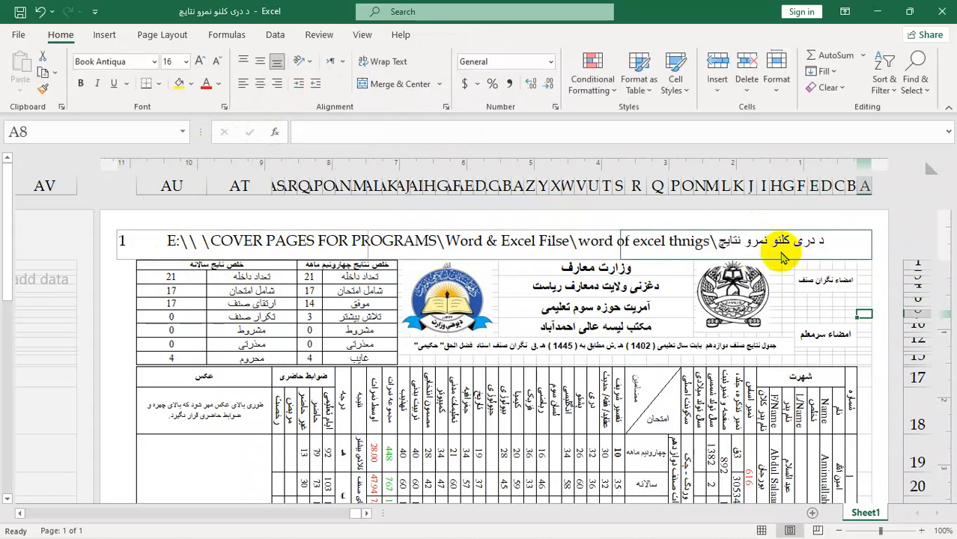
Step: Insert the file name in the right header section and delete the file path from the centre section
{"action": "left_click", "coordinate": [824, 240]}
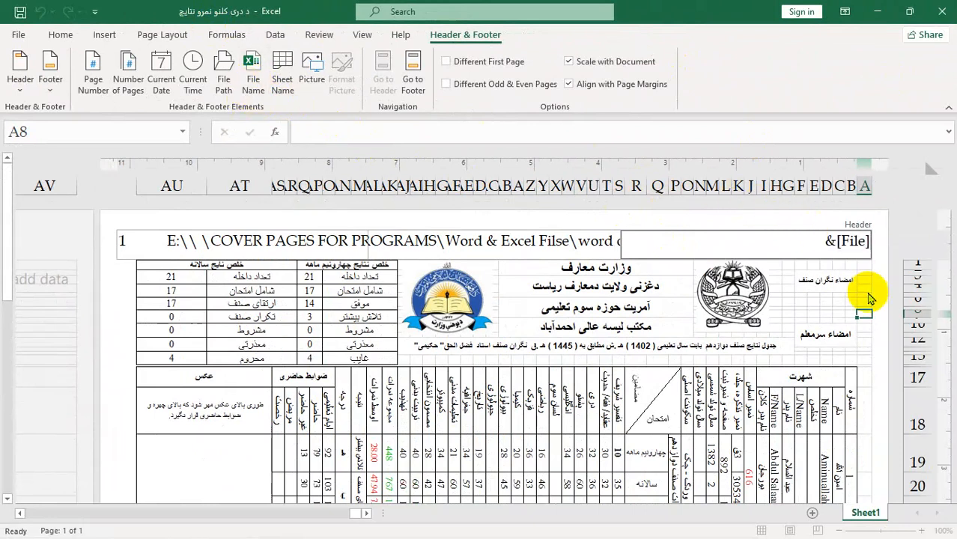
{"action": "left_click", "coordinate": [809, 303]}
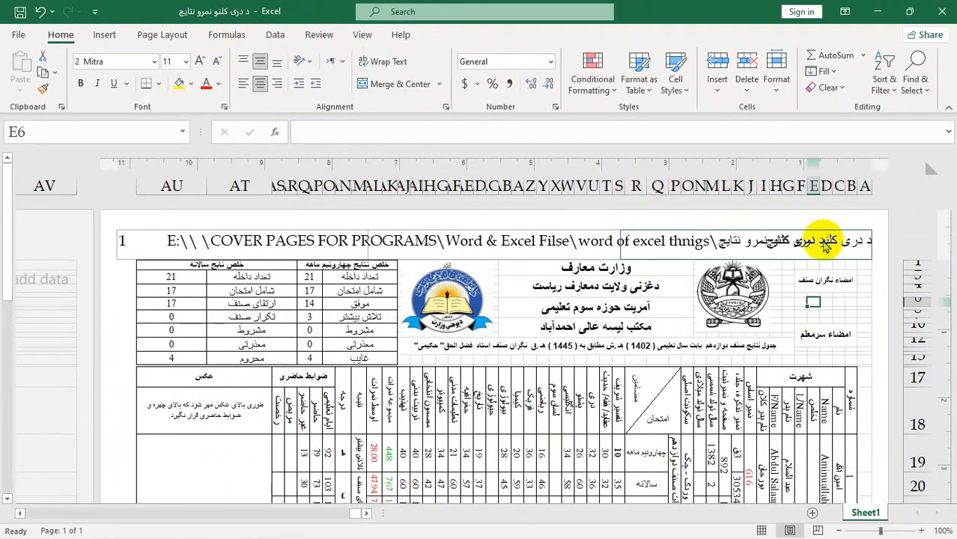
{"action": "left_click", "coordinate": [552, 240]}
{"action": "key", "text": "Delete"}
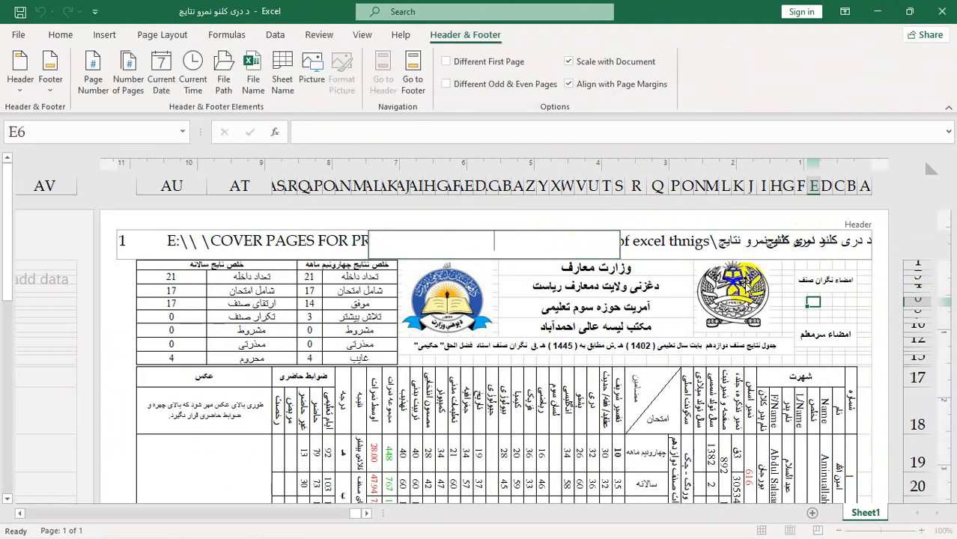
{"action": "left_click", "coordinate": [854, 284]}
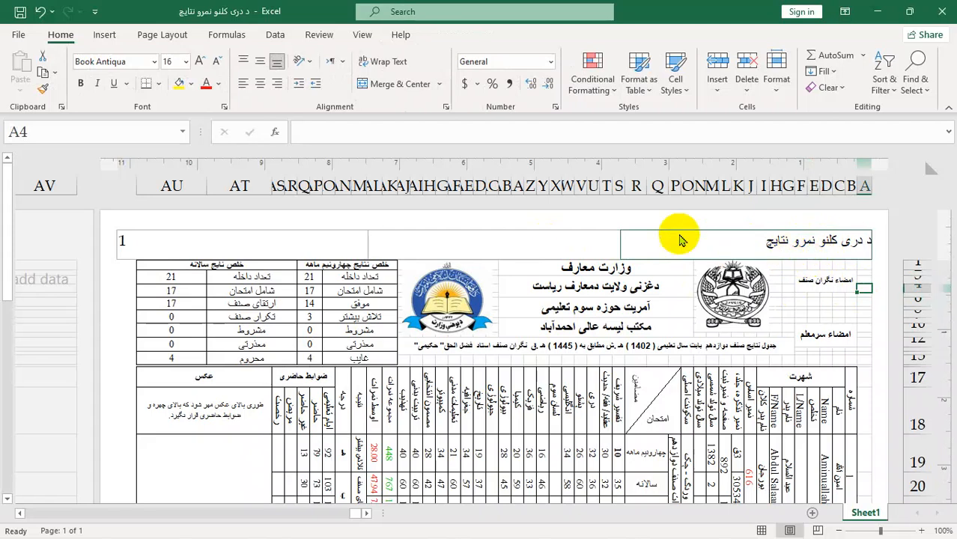
Step: Insert the sheet name in the centre header section
{"action": "left_click", "coordinate": [573, 243]}
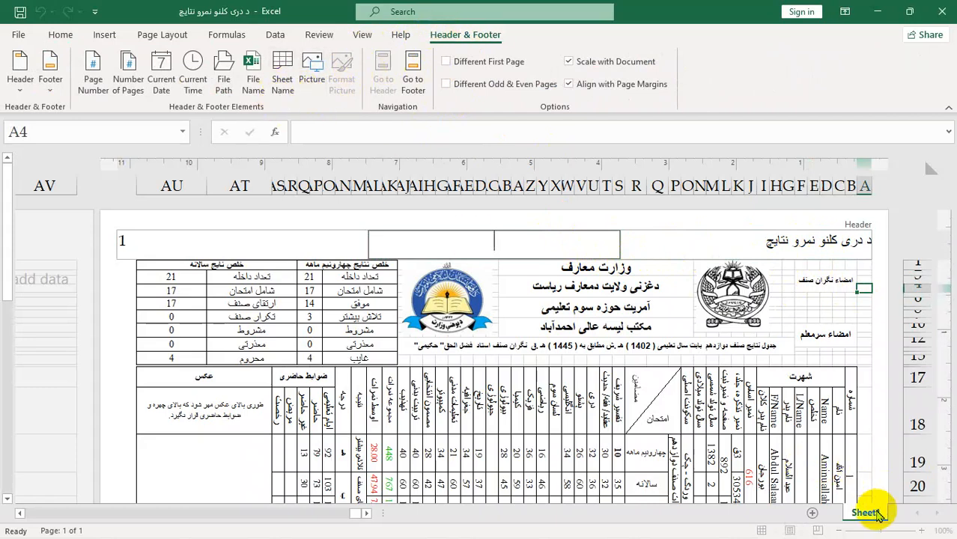
{"action": "left_click", "coordinate": [277, 90]}
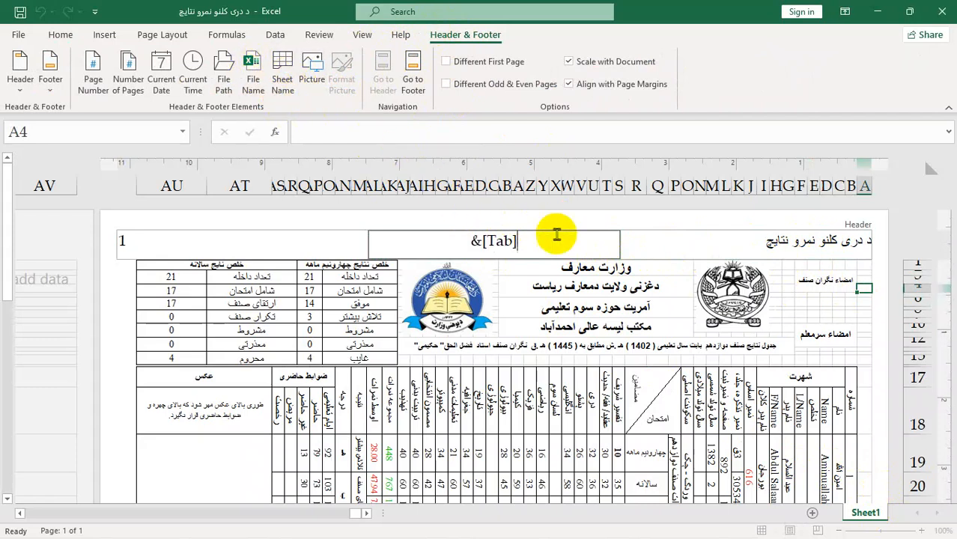
{"action": "left_click", "coordinate": [517, 283]}
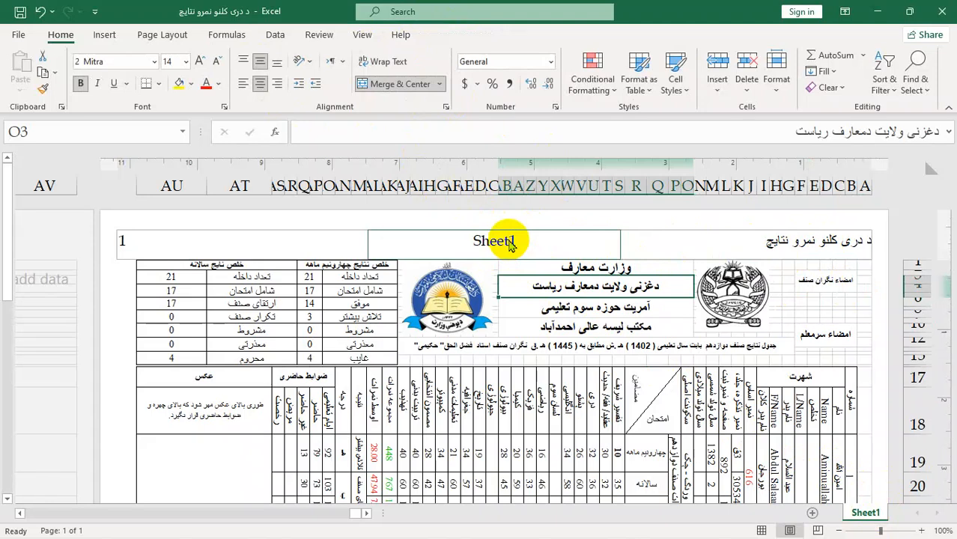
Step: Delete the sheet name from the centre header section and the page number from the left section
{"action": "left_click", "coordinate": [509, 241]}
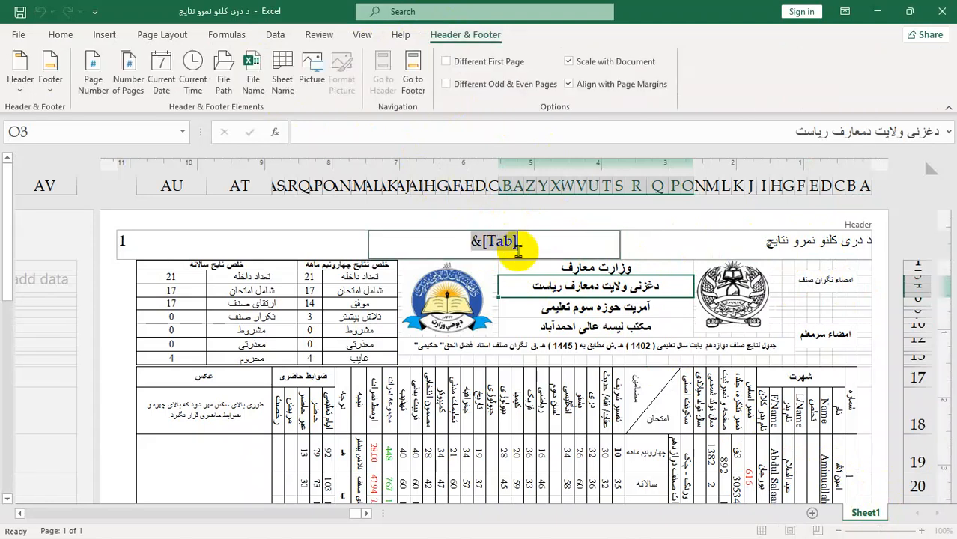
{"action": "left_click", "coordinate": [723, 238]}
{"action": "left_click", "coordinate": [196, 240]}
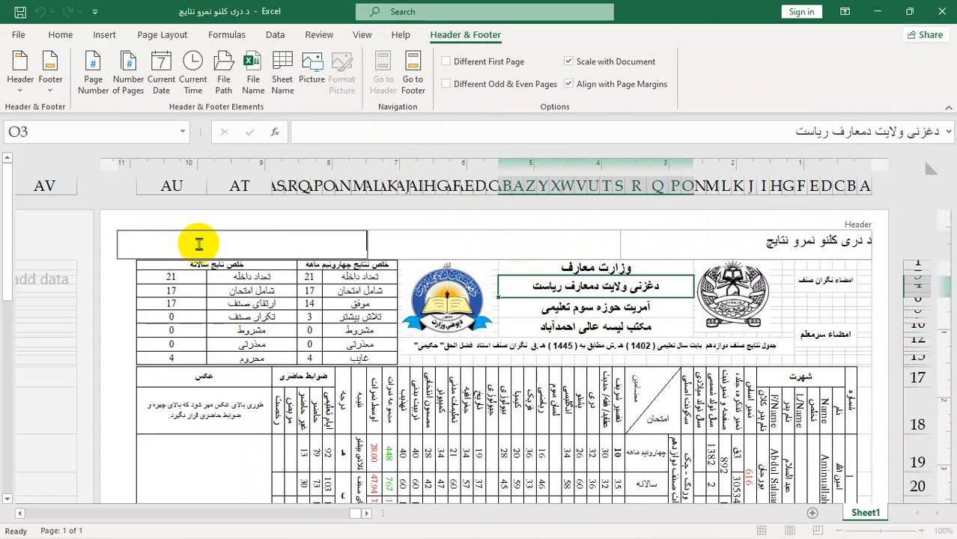
{"action": "key", "text": "Delete"}
{"action": "left_click", "coordinate": [438, 241]}
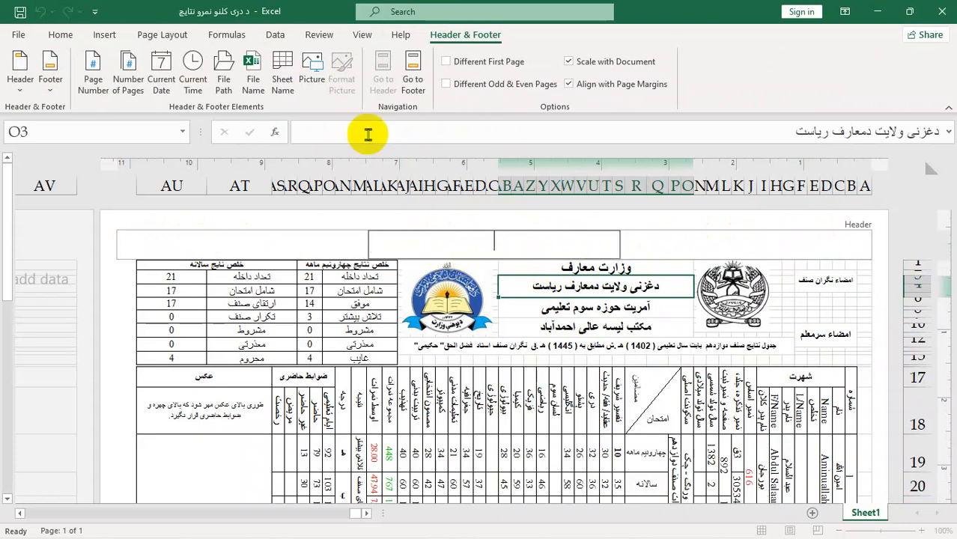
{"action": "left_click", "coordinate": [310, 80]}
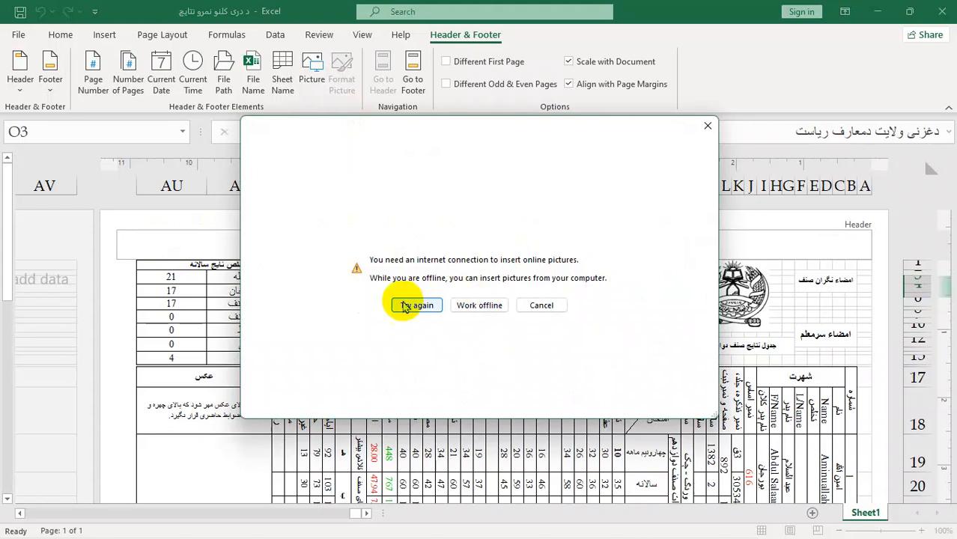
{"action": "left_click", "coordinate": [491, 306]}
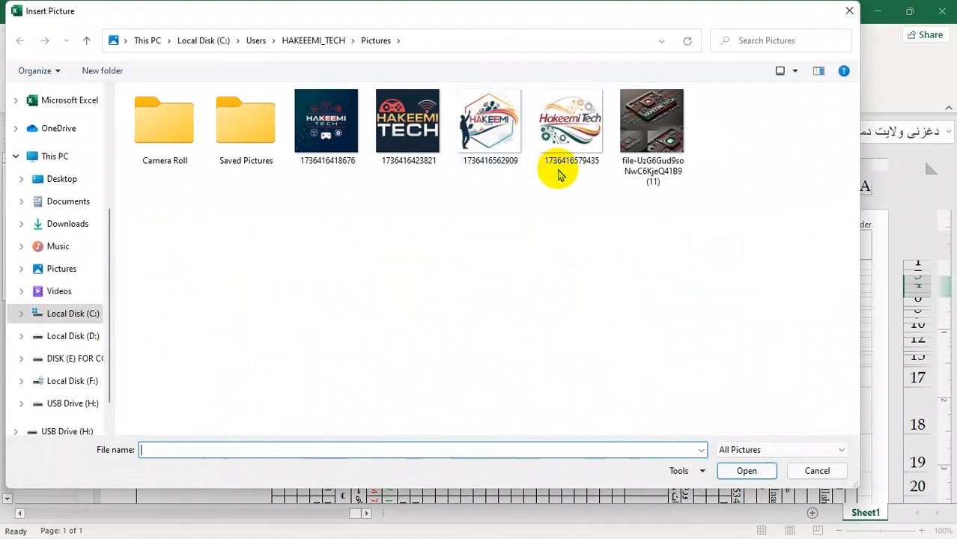
{"action": "left_click", "coordinate": [496, 142]}
{"action": "left_click", "coordinate": [741, 470]}
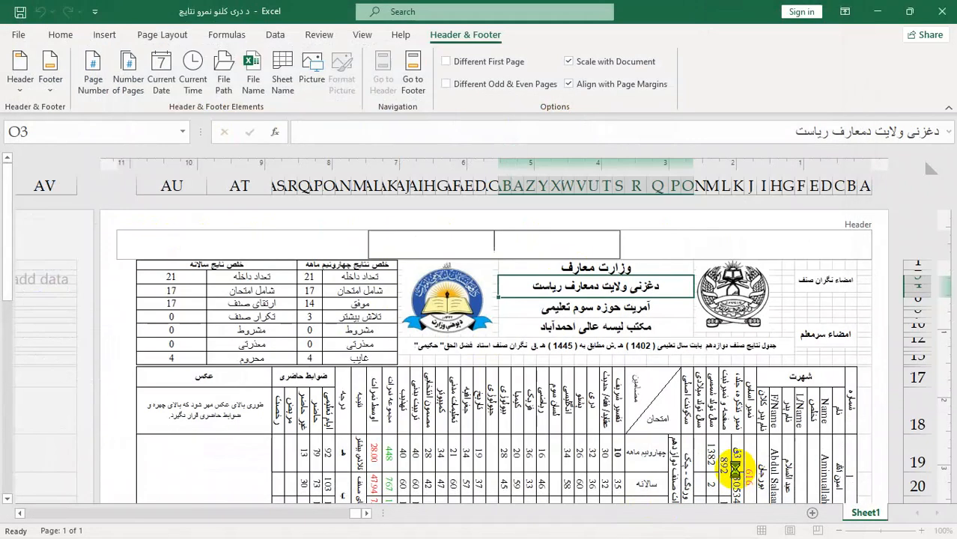
{"action": "left_click", "coordinate": [669, 264]}
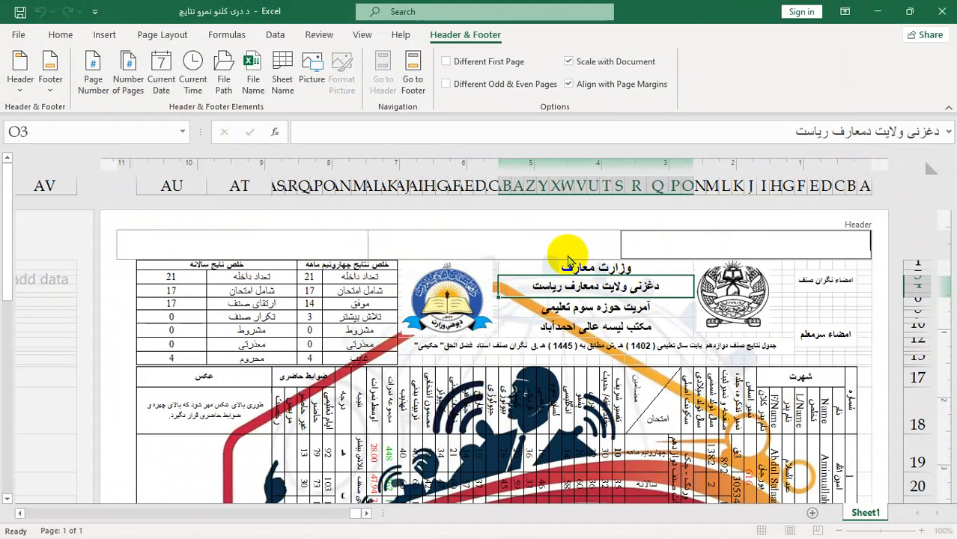
Step: Shrink the centre header picture with its aspect ratio locked to about 1 inch wide
{"action": "left_click", "coordinate": [550, 243]}
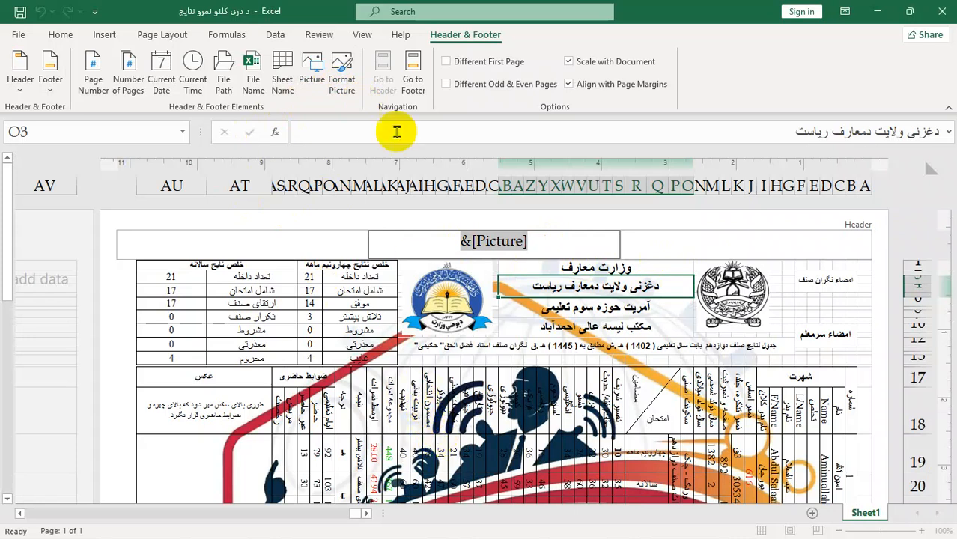
{"action": "left_click", "coordinate": [346, 88]}
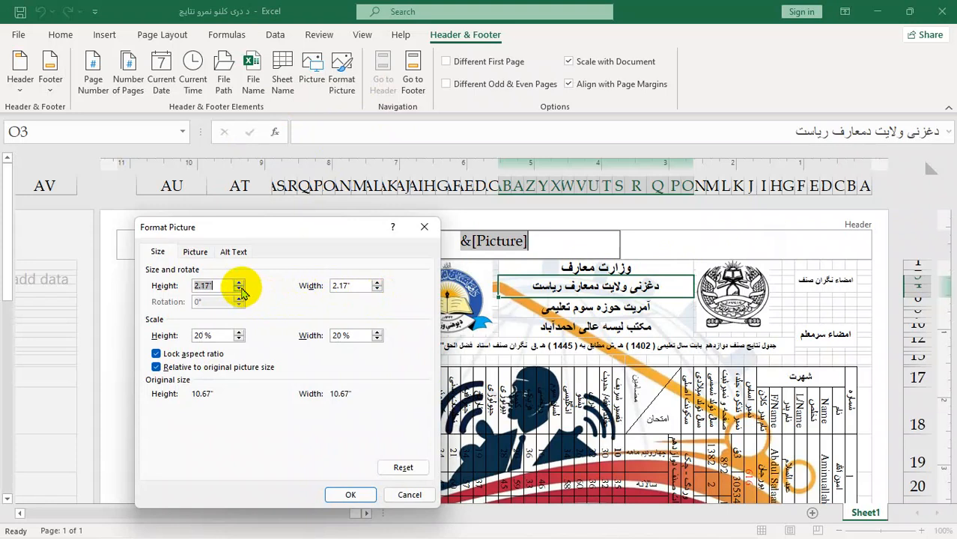
{"action": "left_click", "coordinate": [351, 495]}
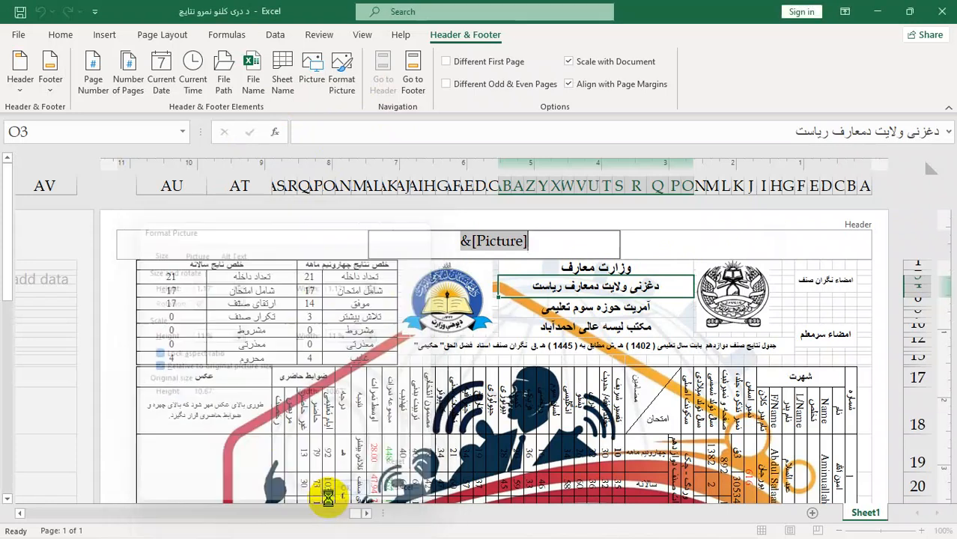
{"action": "left_click", "coordinate": [635, 245]}
Step: Go from the header to the page footer and return to the header
{"action": "left_click", "coordinate": [501, 251]}
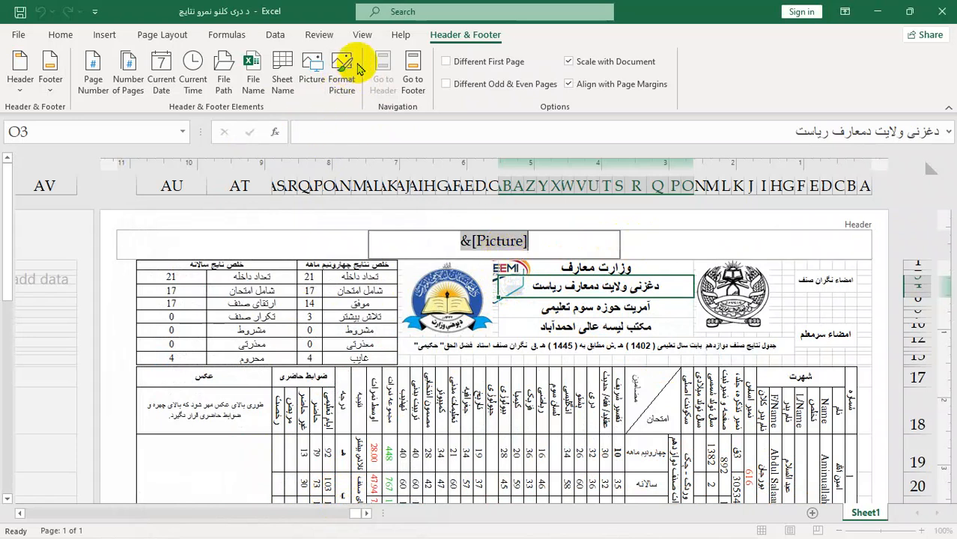
{"action": "left_click", "coordinate": [413, 80]}
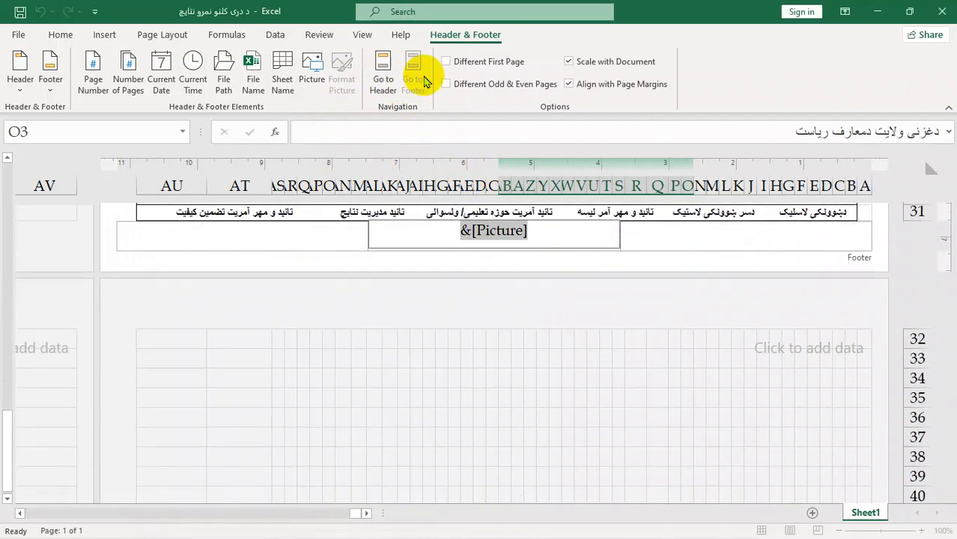
{"action": "left_click", "coordinate": [382, 75]}
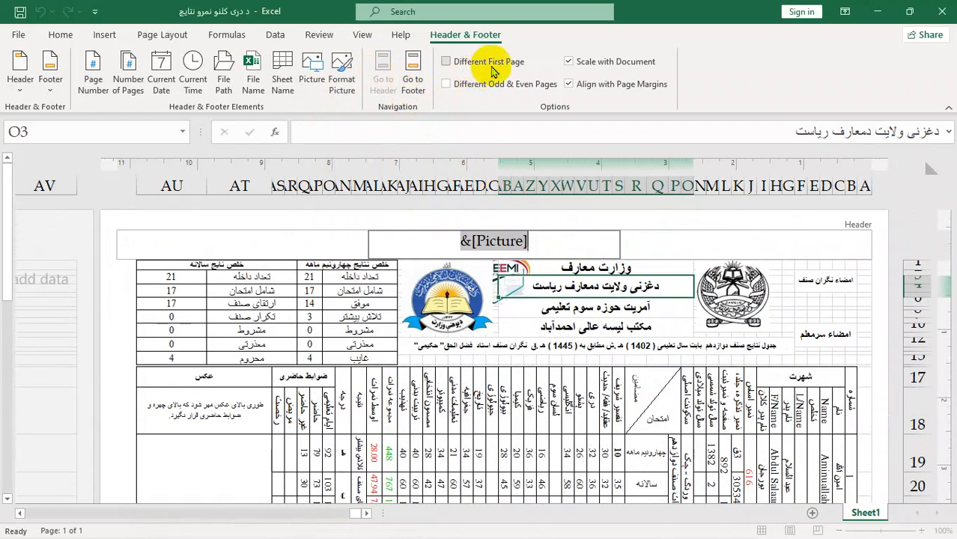
{"action": "left_click", "coordinate": [682, 245]}
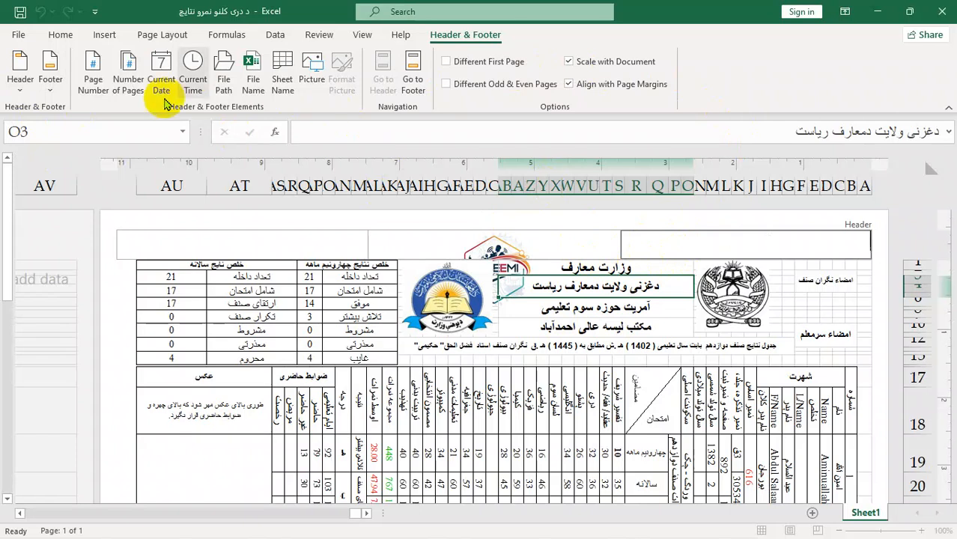
Step: Leave the header and check the sheet with its header picture in the print preview
{"action": "left_click", "coordinate": [60, 35]}
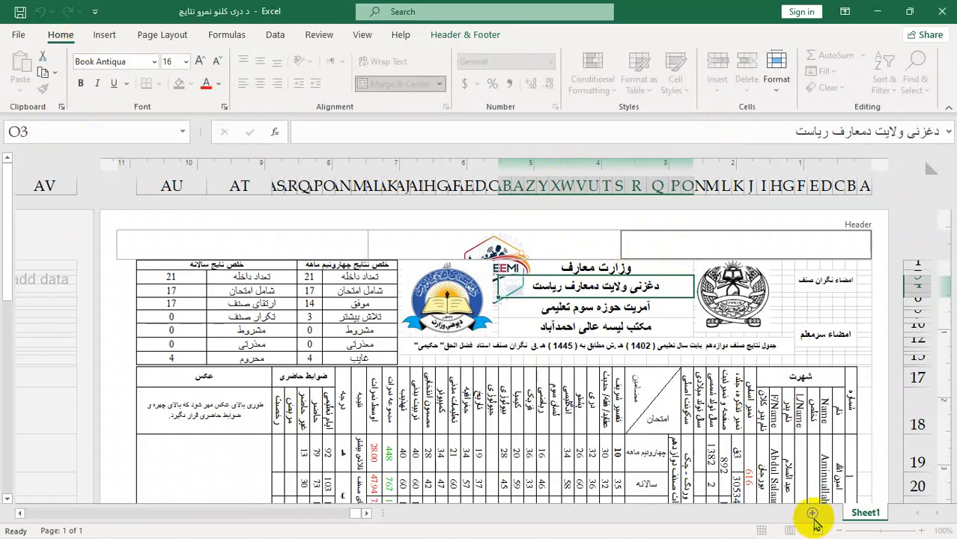
{"action": "left_click", "coordinate": [429, 391]}
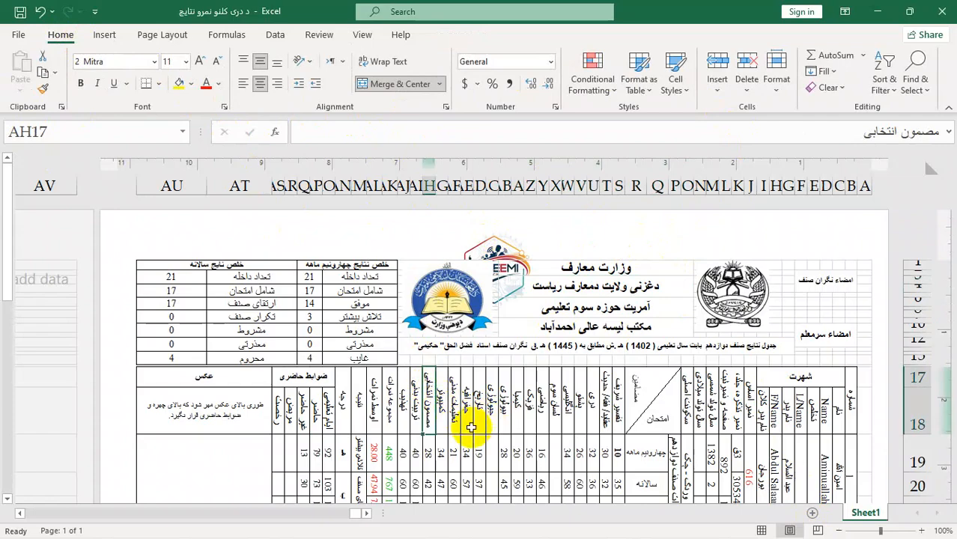
{"action": "key", "text": "ctrl+p"}
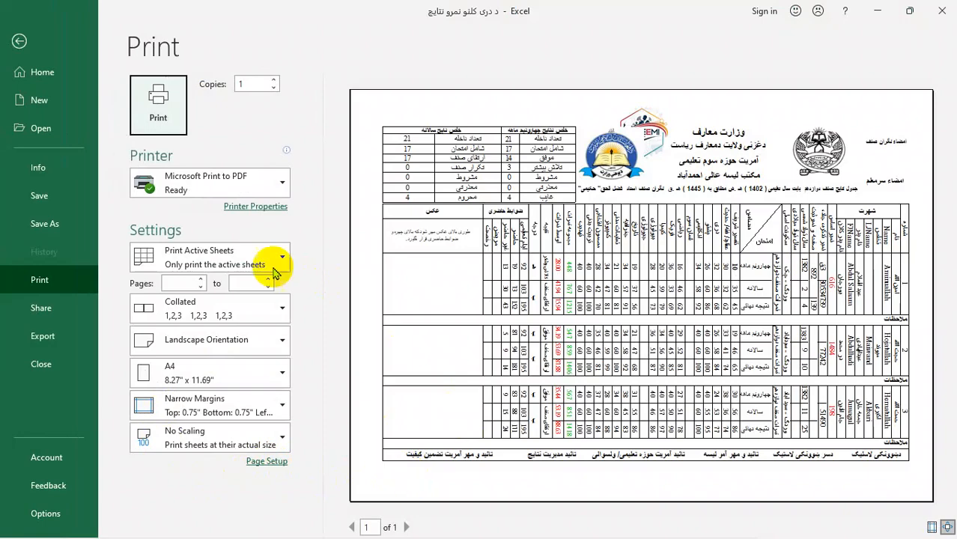
{"action": "left_click", "coordinate": [33, 44]}
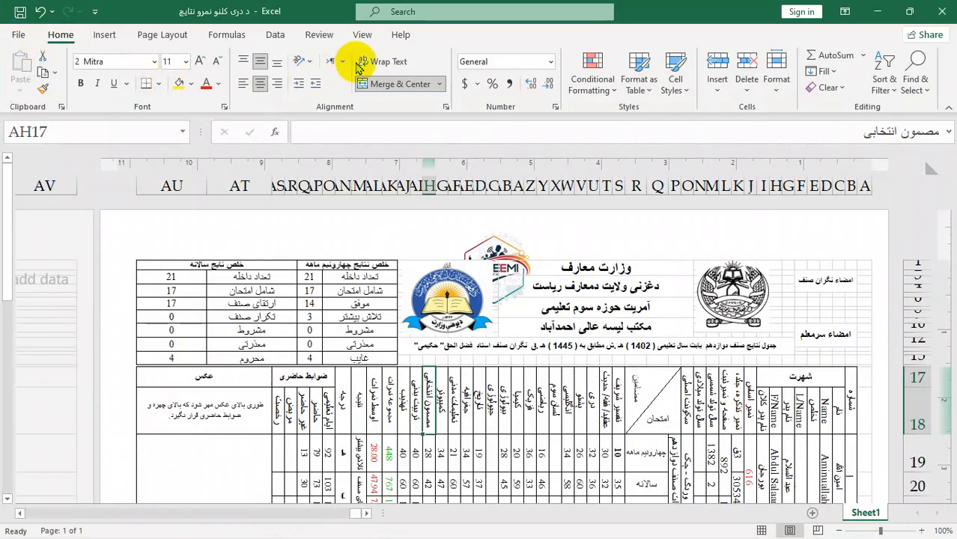
Step: Copy the whole results table down to row 31 in normal view and paste only its column widths at B32
{"action": "left_click", "coordinate": [764, 530]}
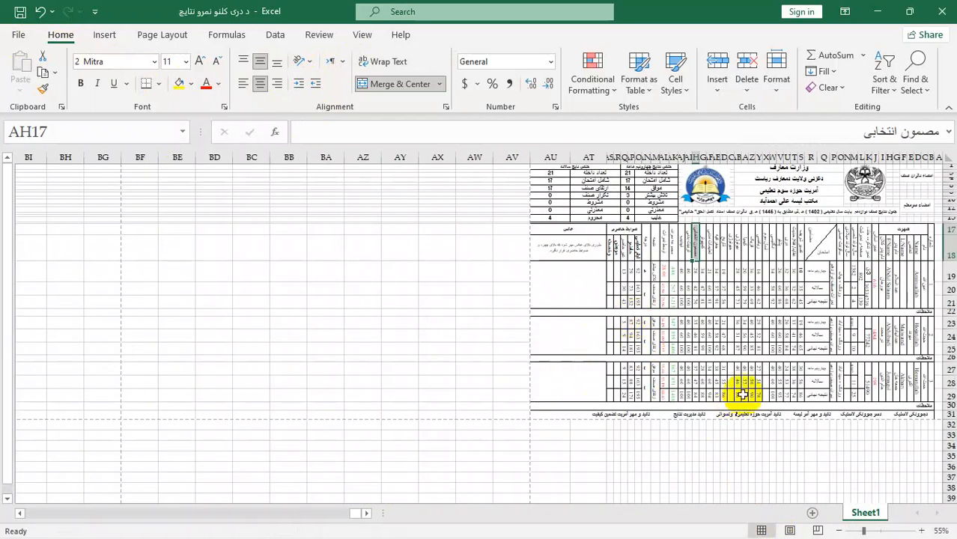
{"action": "left_click_drag", "start_coordinate": [551, 416], "coordinate": [910, 178]}
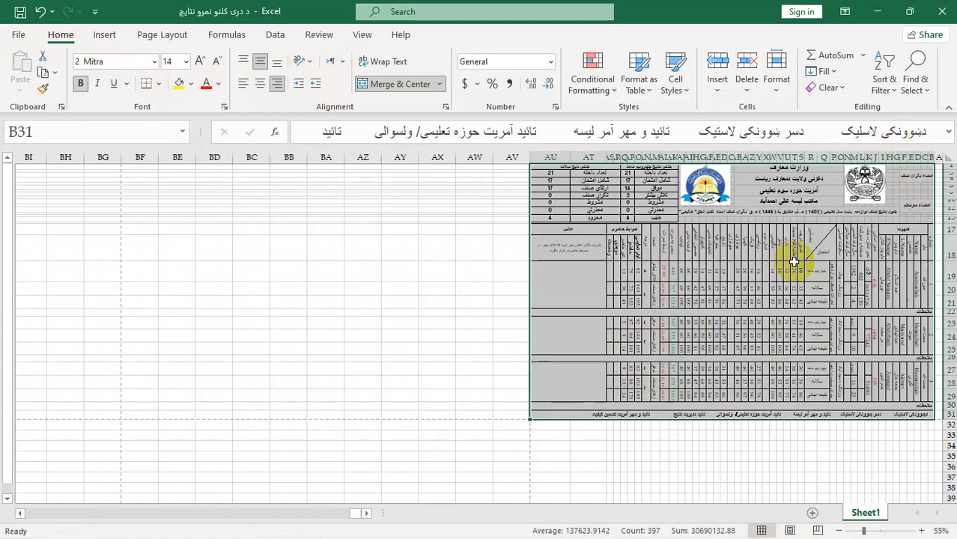
{"action": "key", "text": "ctrl+c"}
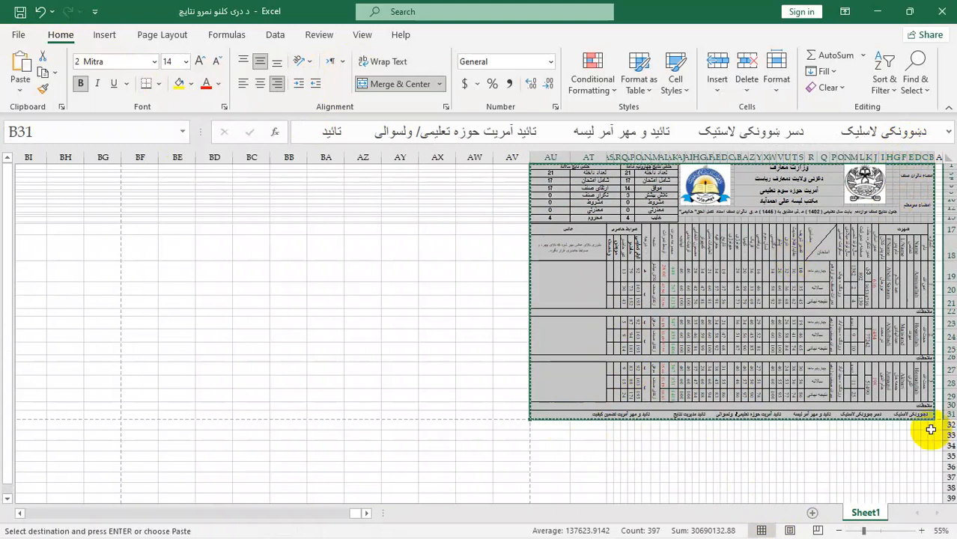
{"action": "left_click", "coordinate": [930, 426]}
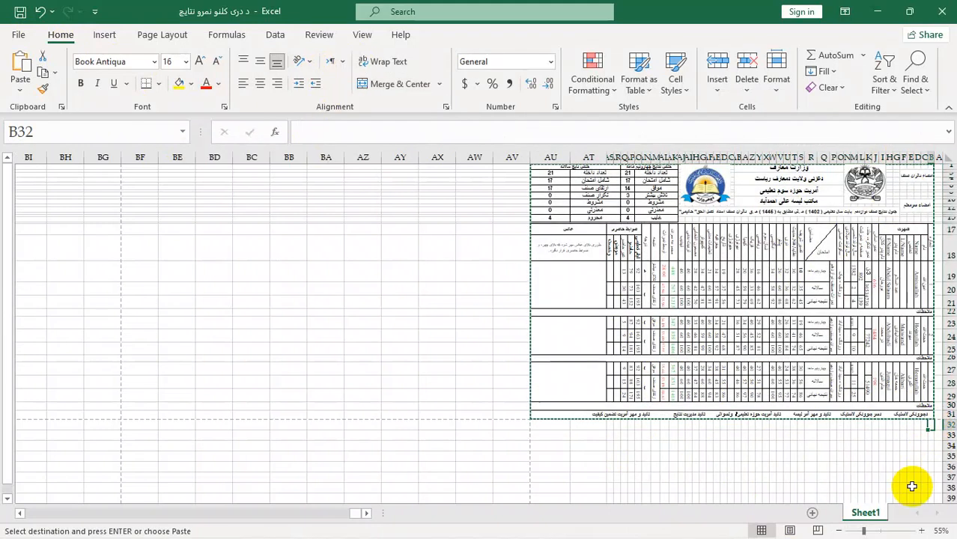
{"action": "key", "text": "ctrl+alt+v"}
{"action": "left_click", "coordinate": [322, 320]}
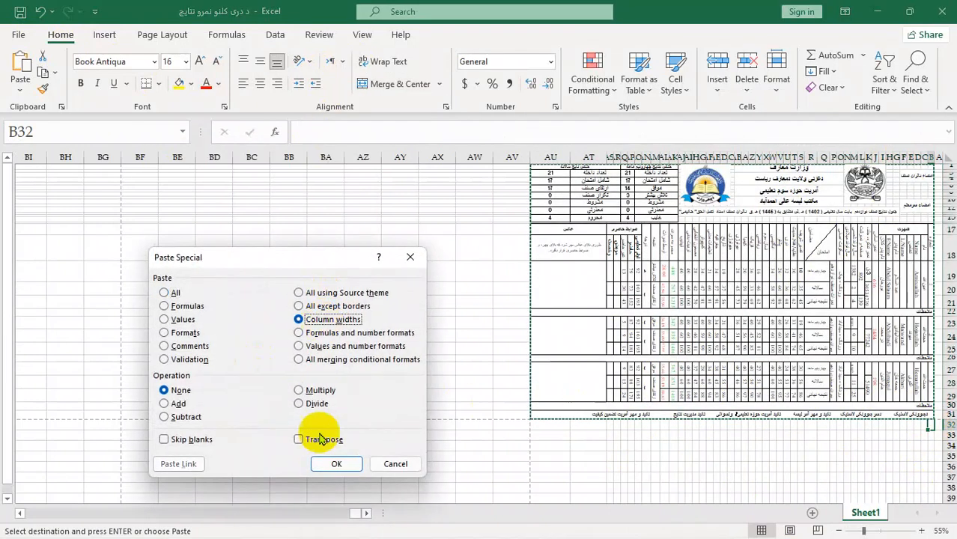
{"action": "left_click", "coordinate": [352, 463]}
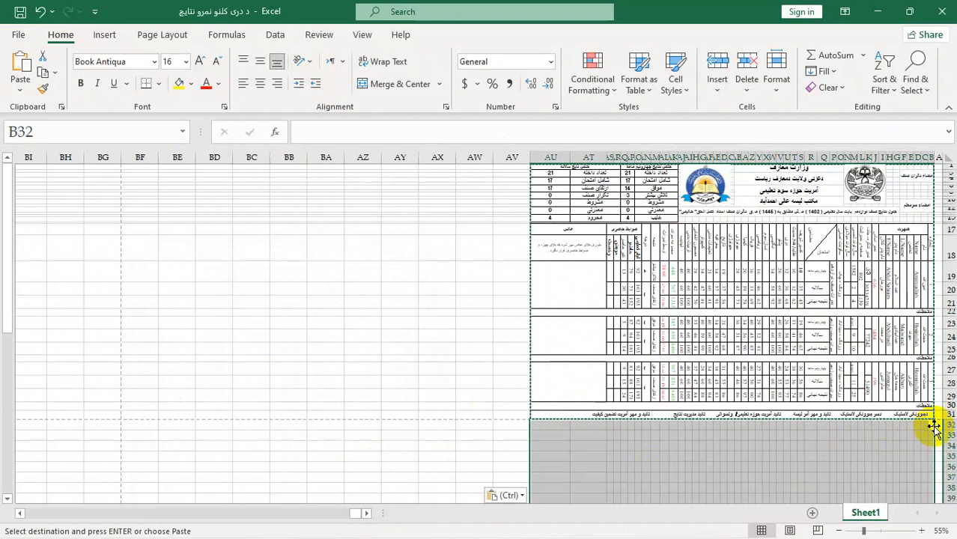
Step: Paste the full copied results table at B32 as a second copy and clear the copy selection
{"action": "key", "text": "ctrl+v"}
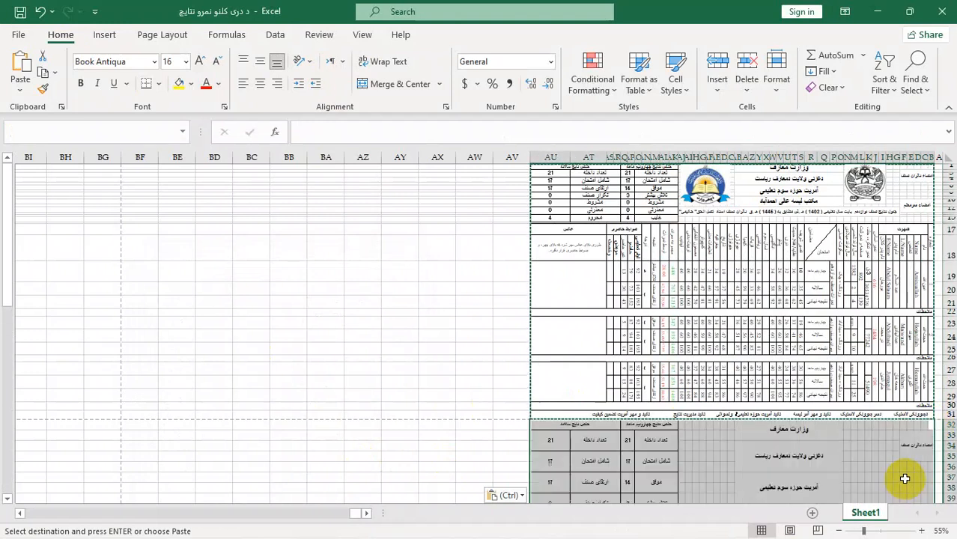
{"action": "scroll", "coordinate": [839, 493], "scroll_direction": "down", "scroll_amount": 9}
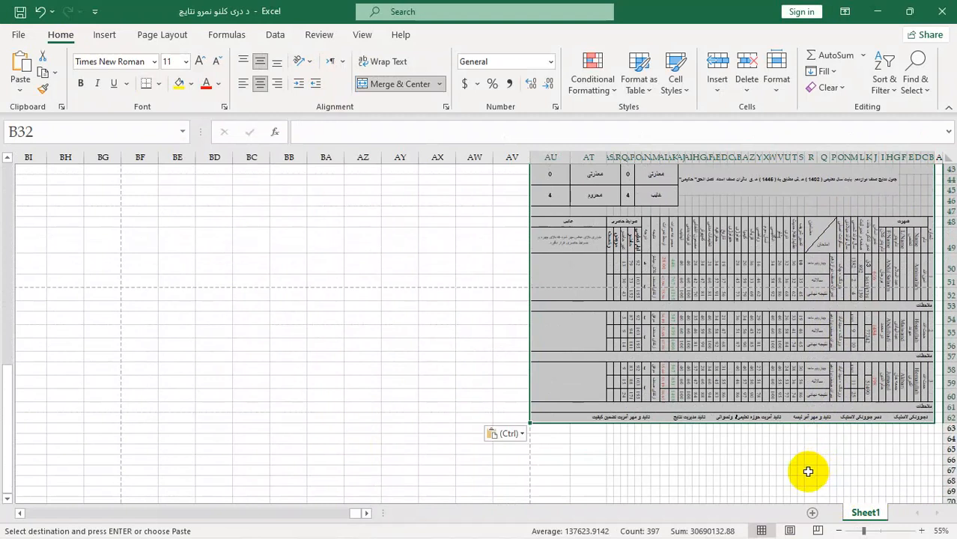
{"action": "scroll", "coordinate": [808, 472], "scroll_direction": "up", "scroll_amount": 9}
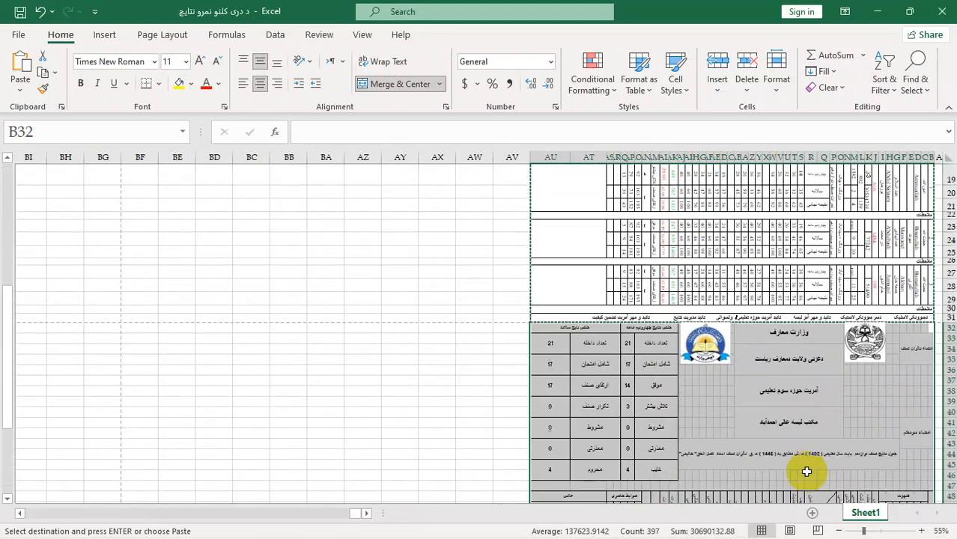
{"action": "scroll", "coordinate": [806, 471], "scroll_direction": "up", "scroll_amount": 1}
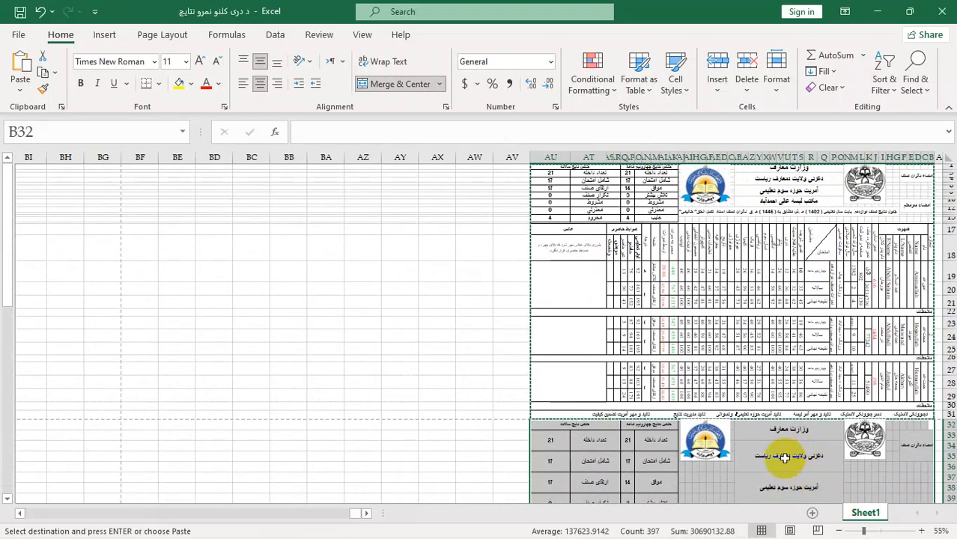
{"action": "double_click", "coordinate": [481, 298]}
{"action": "left_click", "coordinate": [581, 288]}
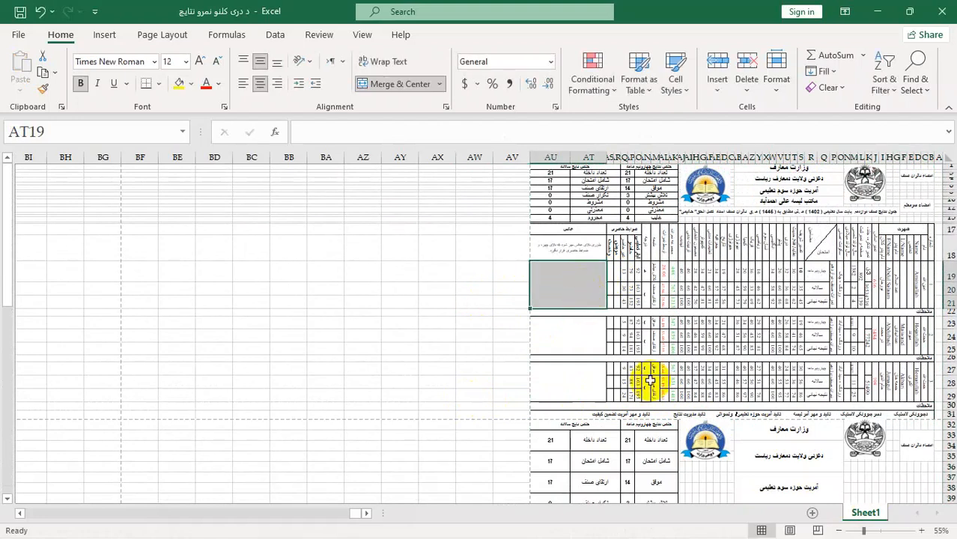
Step: Show the sheet in page layout view and check the first page and the pages after it
{"action": "left_click", "coordinate": [789, 530]}
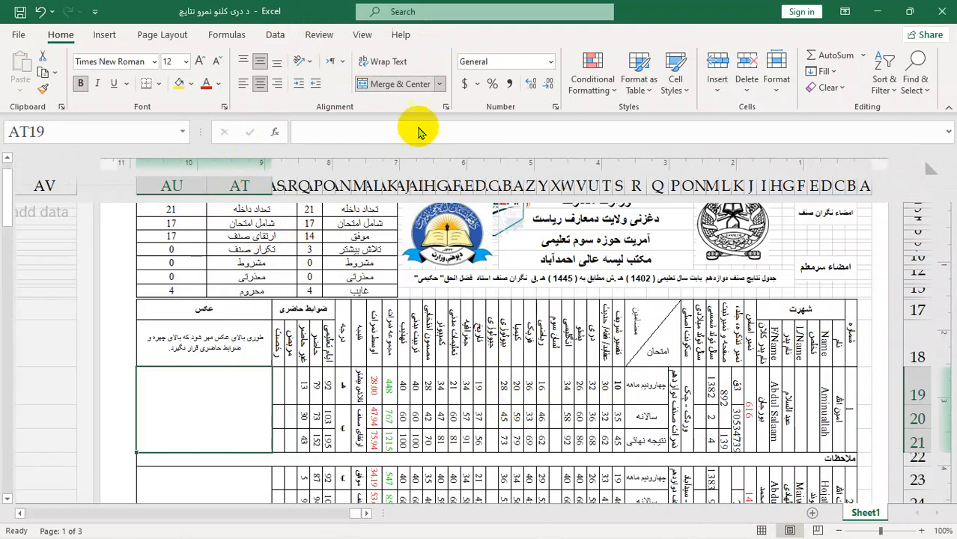
{"action": "scroll", "coordinate": [572, 411], "scroll_direction": "up", "scroll_amount": 1}
{"action": "scroll", "coordinate": [572, 410], "scroll_direction": "down", "scroll_amount": 3}
{"action": "scroll", "coordinate": [573, 411], "scroll_direction": "down", "scroll_amount": 8}
{"action": "scroll", "coordinate": [573, 406], "scroll_direction": "up", "scroll_amount": 8}
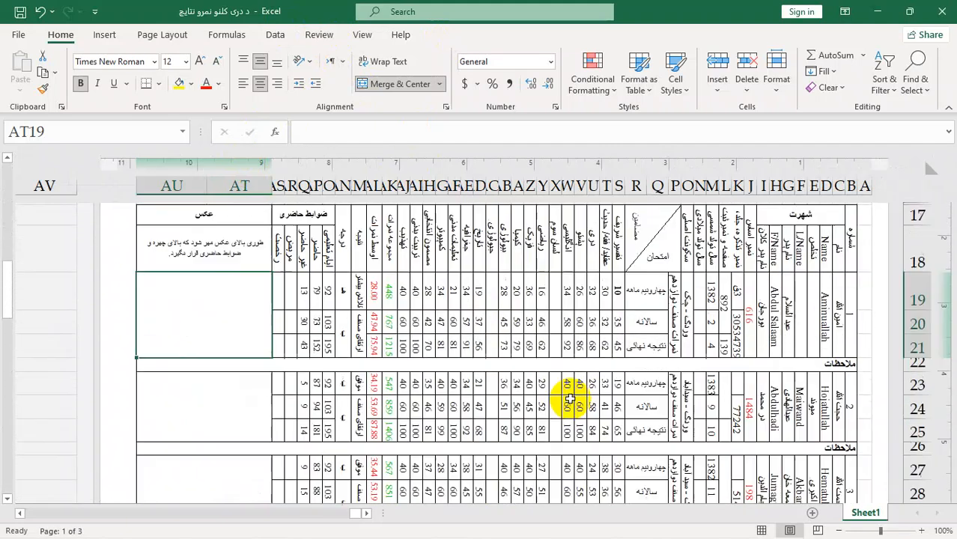
{"action": "scroll", "coordinate": [569, 401], "scroll_direction": "up", "scroll_amount": 3}
Step: Insert the current date in the right header section and check how the header appears across the pages
{"action": "left_click", "coordinate": [560, 240]}
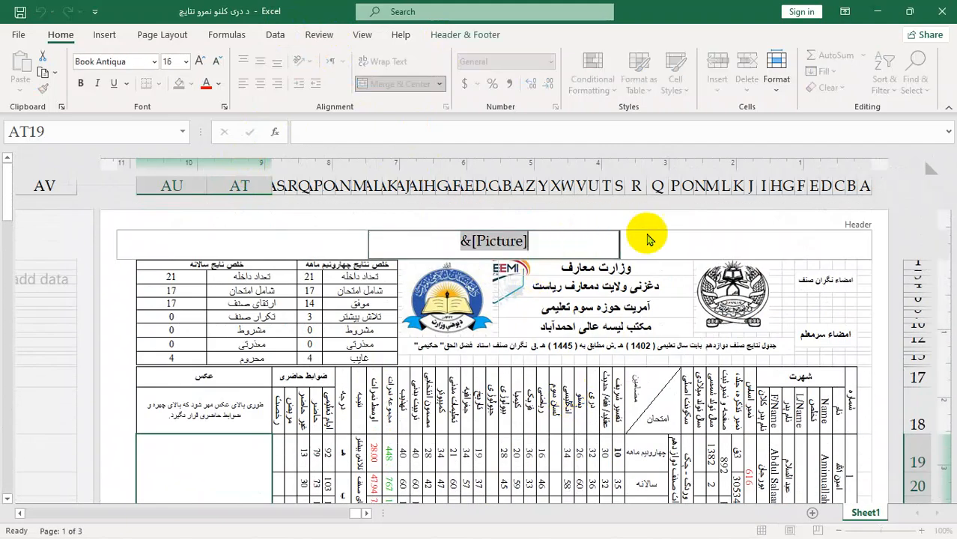
{"action": "left_click", "coordinate": [662, 247]}
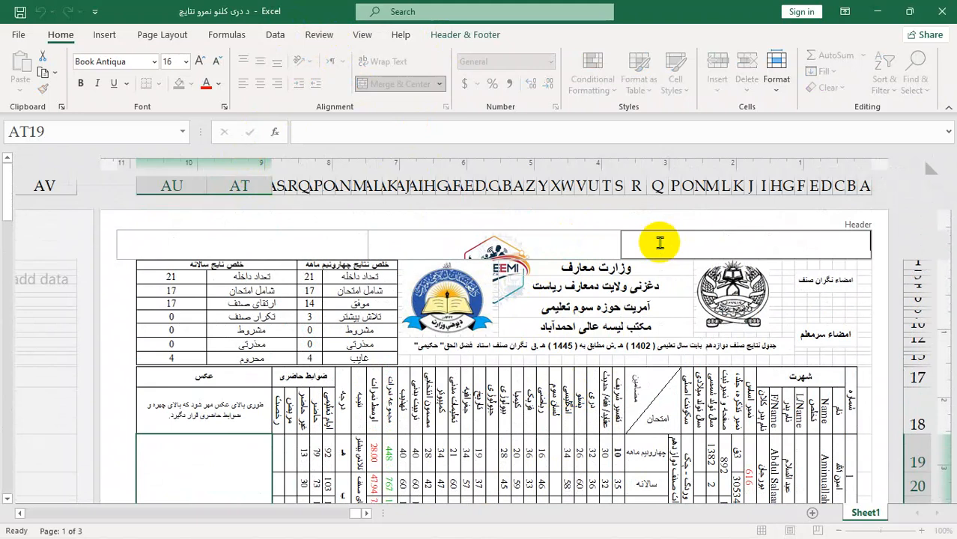
{"action": "left_click", "coordinate": [461, 34]}
{"action": "left_click", "coordinate": [152, 98]}
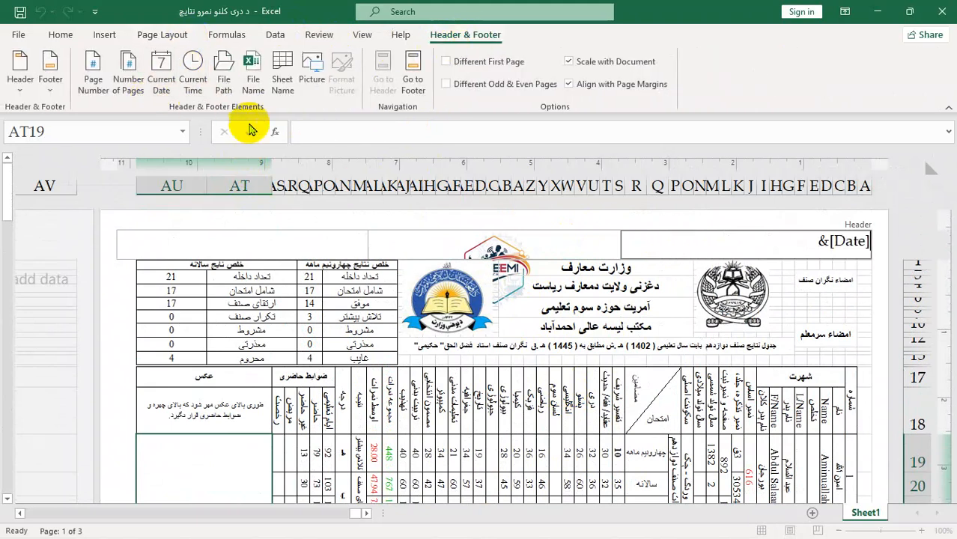
{"action": "left_click", "coordinate": [255, 317]}
{"action": "scroll", "coordinate": [401, 479], "scroll_direction": "down", "scroll_amount": 10}
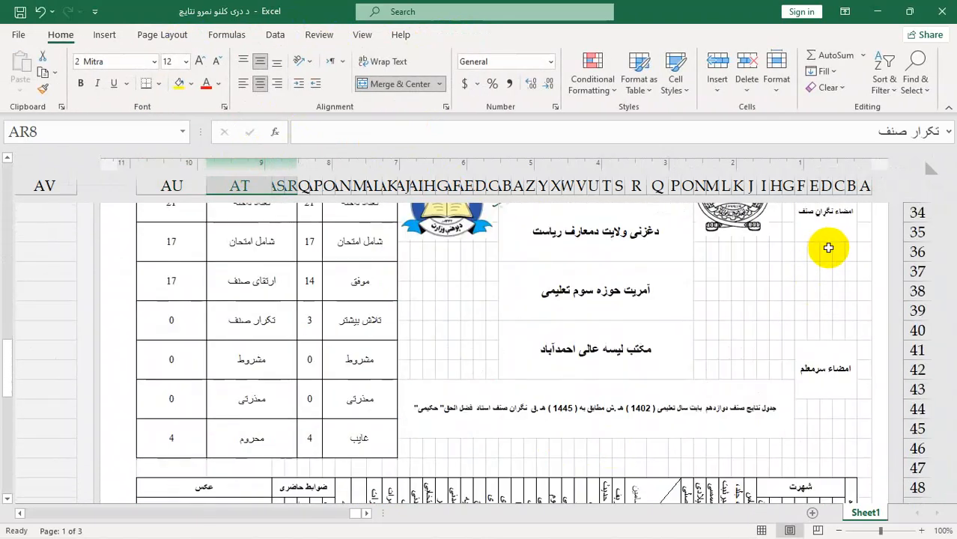
{"action": "scroll", "coordinate": [823, 247], "scroll_direction": "up", "scroll_amount": 10}
Step: Give the first page a different header from the rest and compare the headers across the pages
{"action": "left_click", "coordinate": [780, 241]}
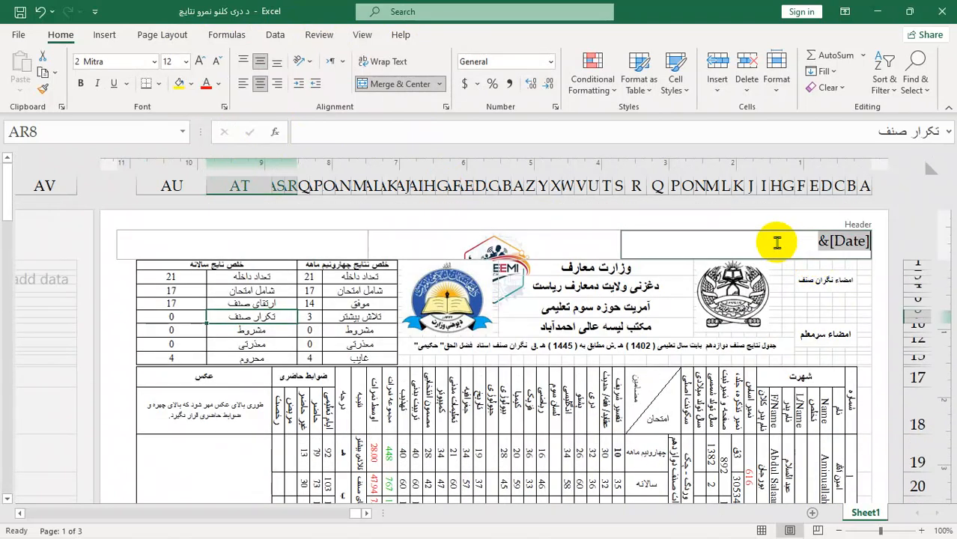
{"action": "left_click", "coordinate": [459, 36]}
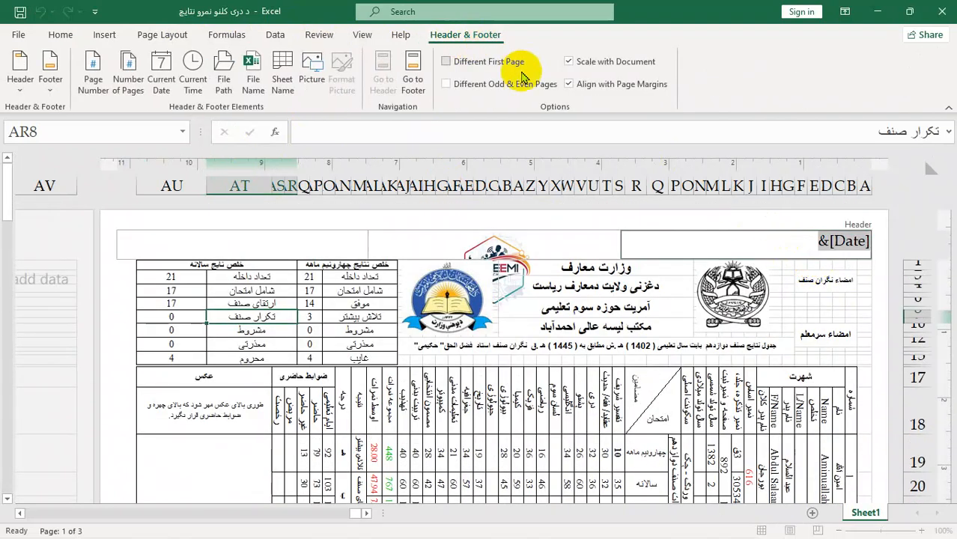
{"action": "left_click", "coordinate": [458, 64]}
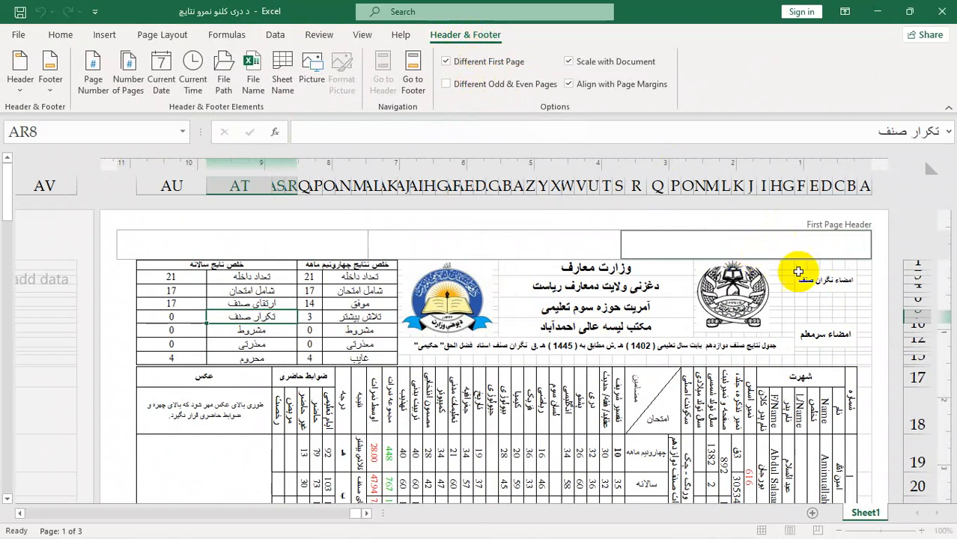
{"action": "left_click", "coordinate": [864, 288]}
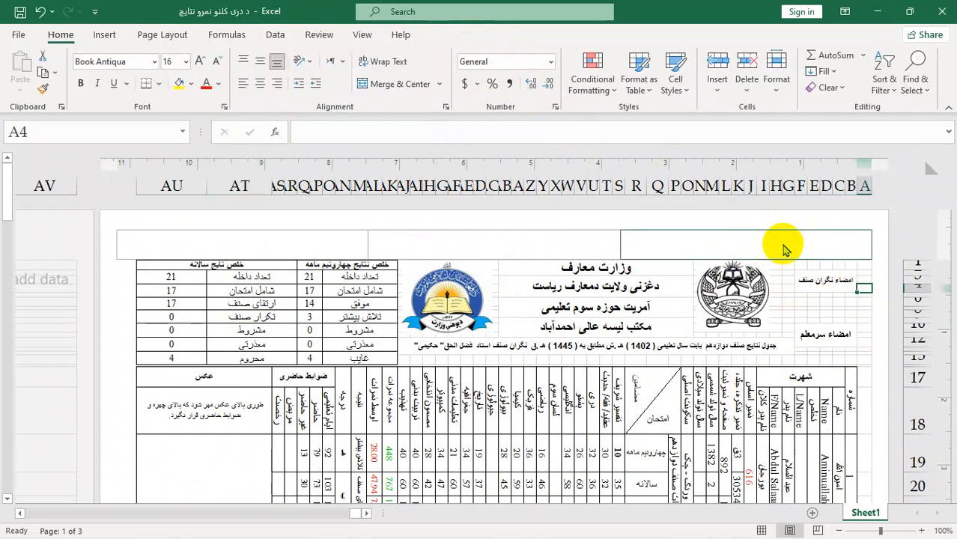
{"action": "scroll", "coordinate": [784, 250], "scroll_direction": "down", "scroll_amount": 10}
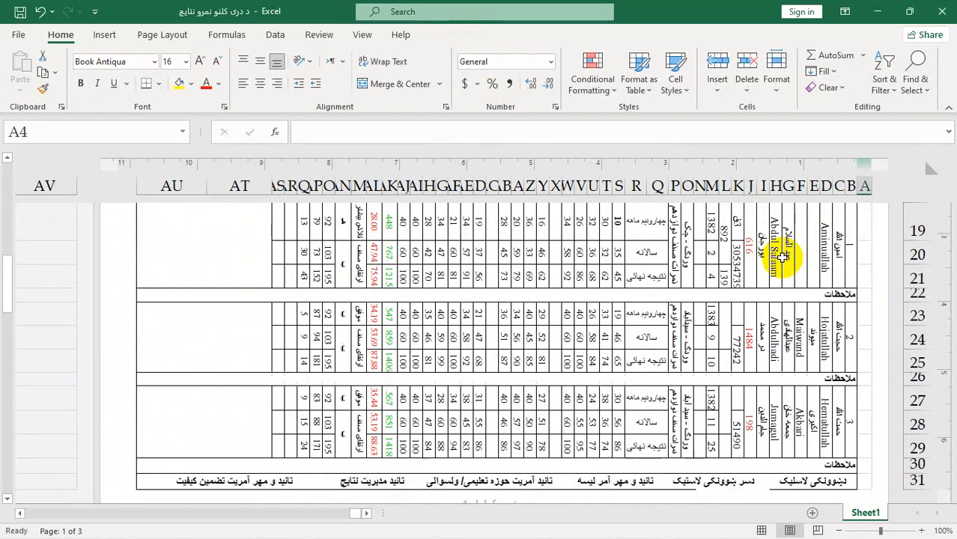
{"action": "scroll", "coordinate": [769, 297], "scroll_direction": "down", "scroll_amount": 9}
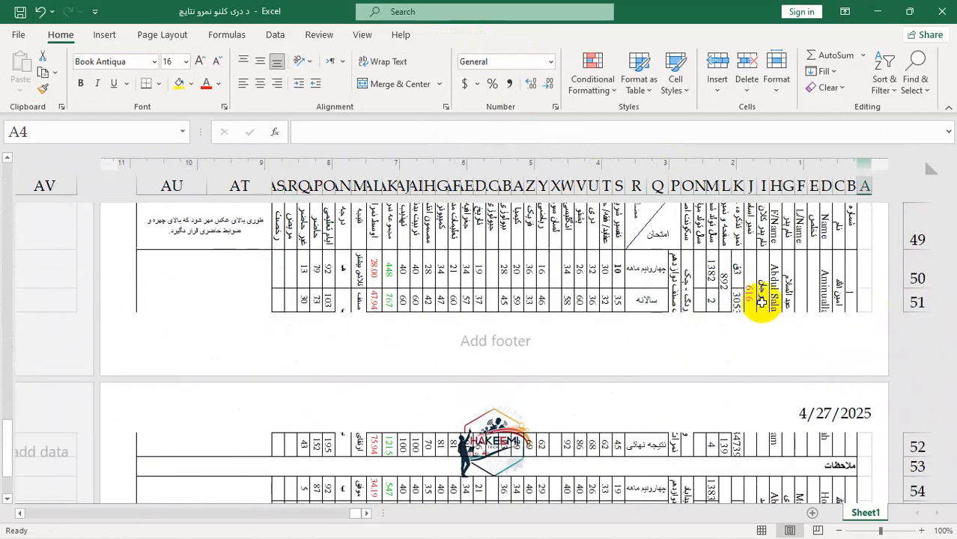
{"action": "scroll", "coordinate": [760, 277], "scroll_direction": "up", "scroll_amount": 6}
{"action": "scroll", "coordinate": [759, 277], "scroll_direction": "up", "scroll_amount": 10}
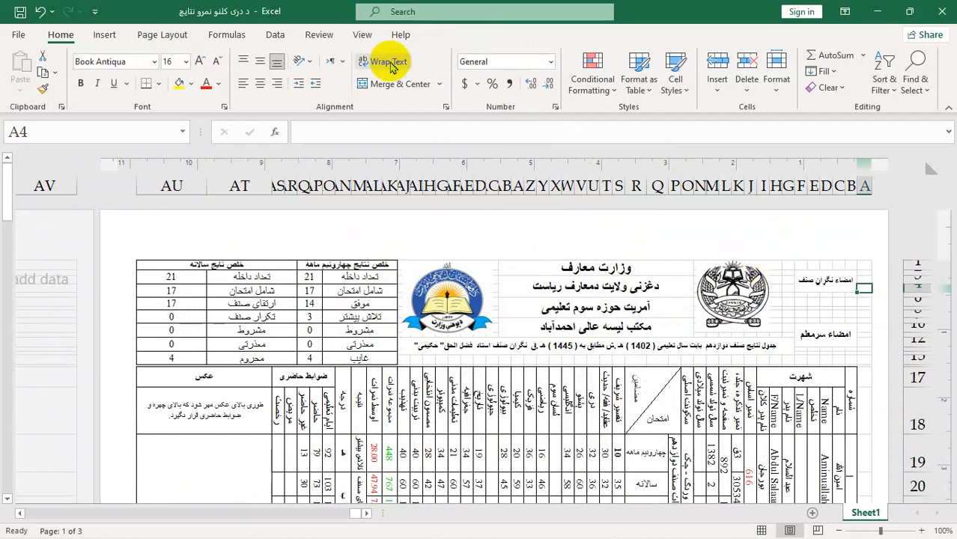
Step: Turn off the different first page option, turn on different odd and even pages, and check the second page's header
{"action": "left_click", "coordinate": [737, 242]}
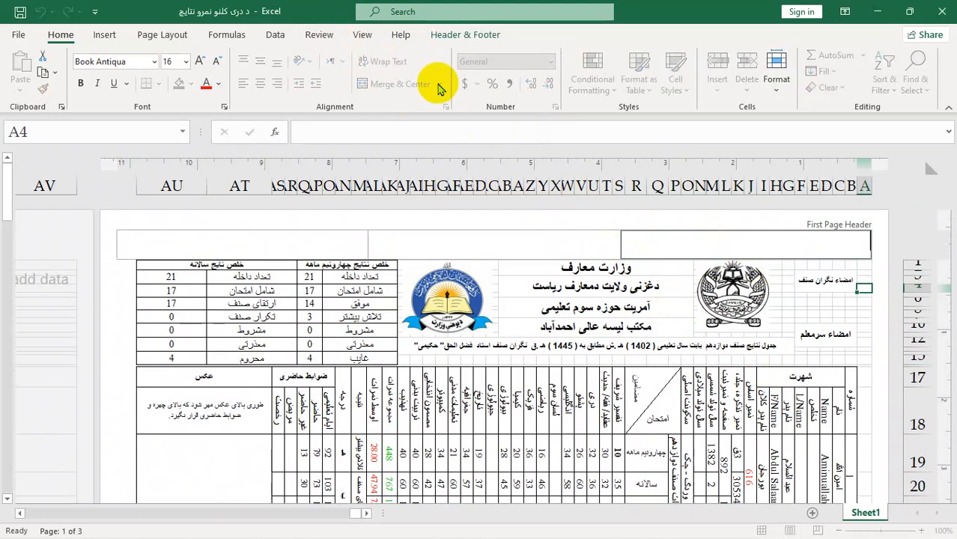
{"action": "left_click", "coordinate": [461, 34]}
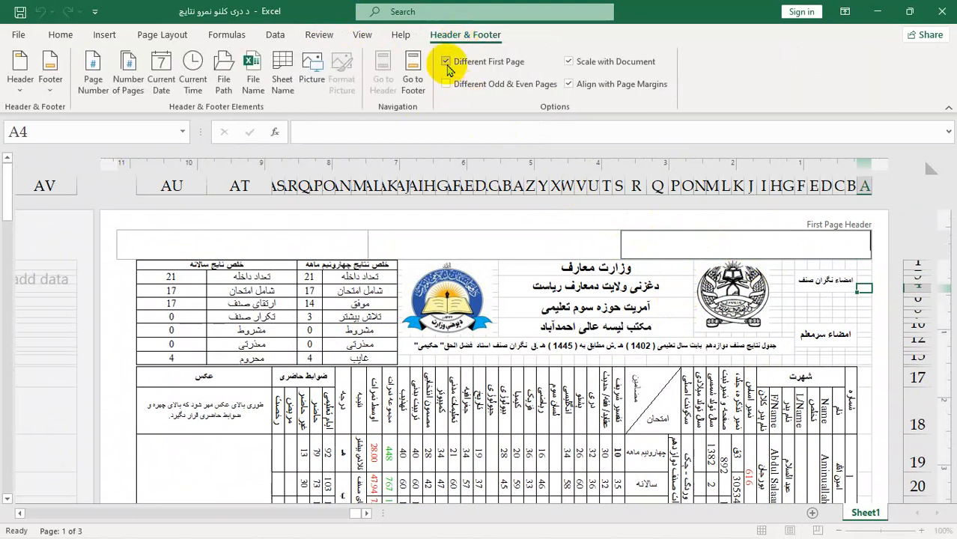
{"action": "left_click", "coordinate": [446, 62]}
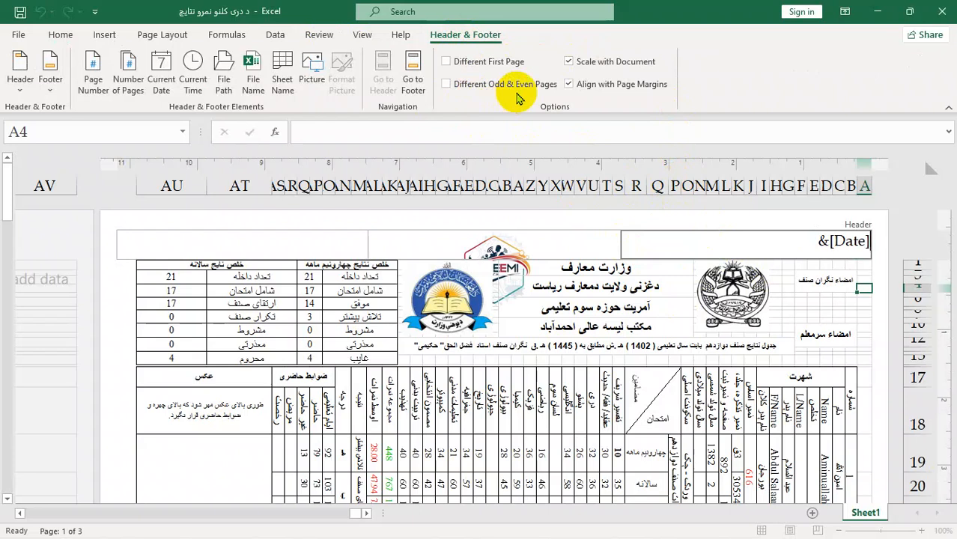
{"action": "left_click", "coordinate": [447, 86]}
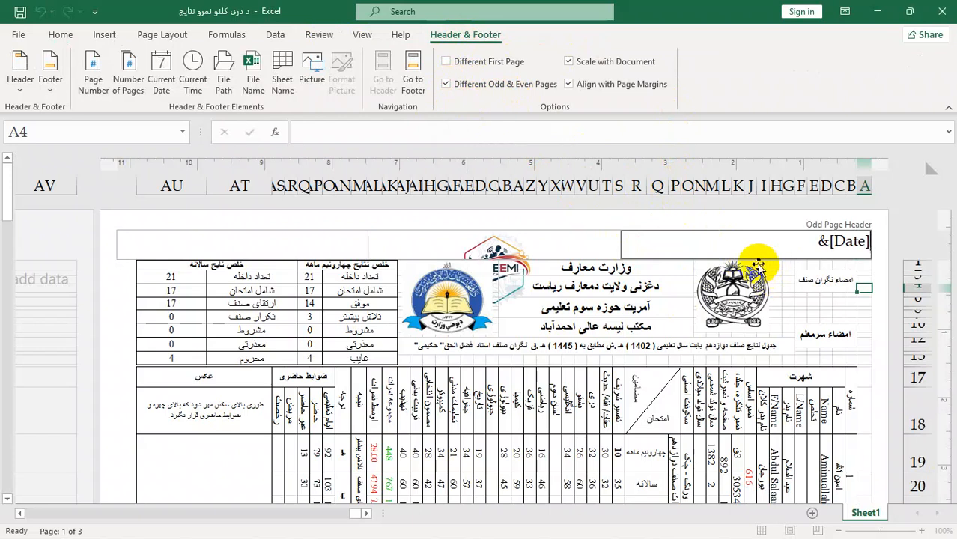
{"action": "left_click", "coordinate": [789, 325]}
{"action": "scroll", "coordinate": [793, 327], "scroll_direction": "down", "scroll_amount": 10}
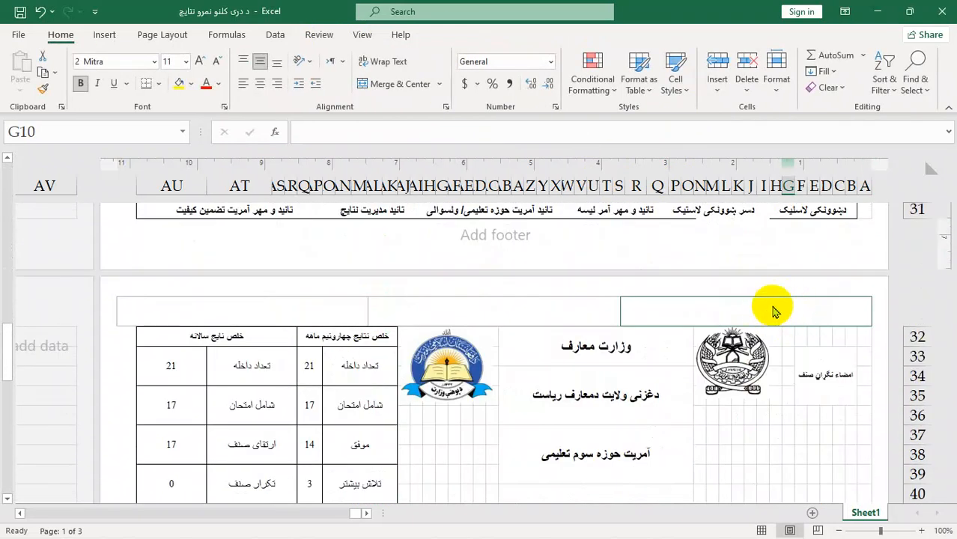
{"action": "scroll", "coordinate": [775, 311], "scroll_direction": "up", "scroll_amount": 10}
{"action": "type", "text": "FS"}
{"action": "scroll", "coordinate": [781, 299], "scroll_direction": "up", "scroll_amount": 3}
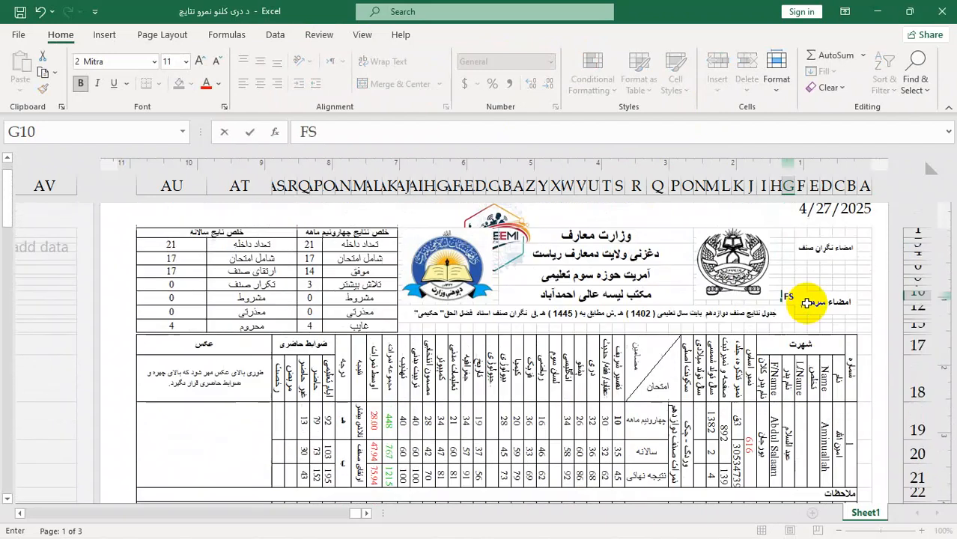
{"action": "scroll", "coordinate": [807, 303], "scroll_direction": "up", "scroll_amount": 1}
{"action": "key", "text": "ctrl+z"}
{"action": "scroll", "coordinate": [806, 314], "scroll_direction": "down", "scroll_amount": 15}
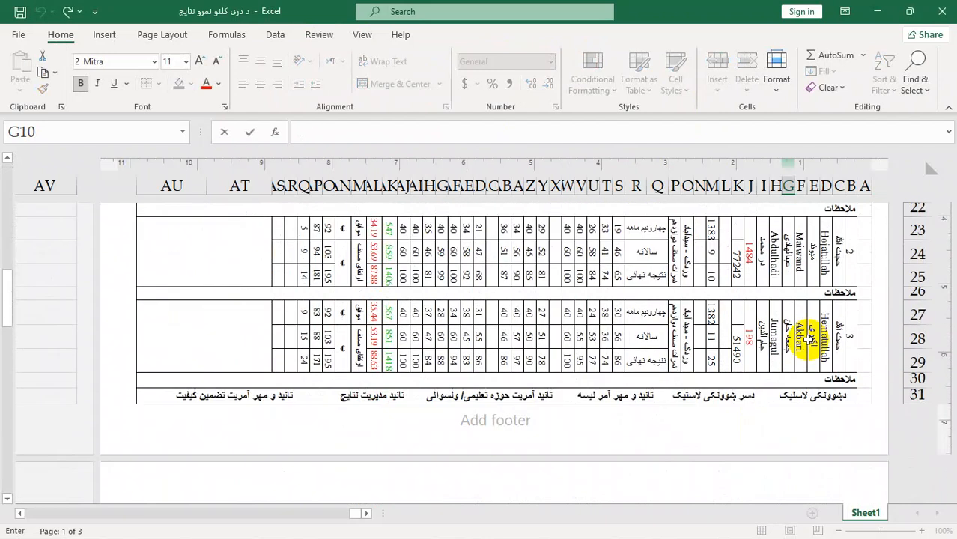
Step: Enter "بسم الله الرحمن الرحيم" in cell G10
{"action": "scroll", "coordinate": [808, 339], "scroll_direction": "up", "scroll_amount": 5}
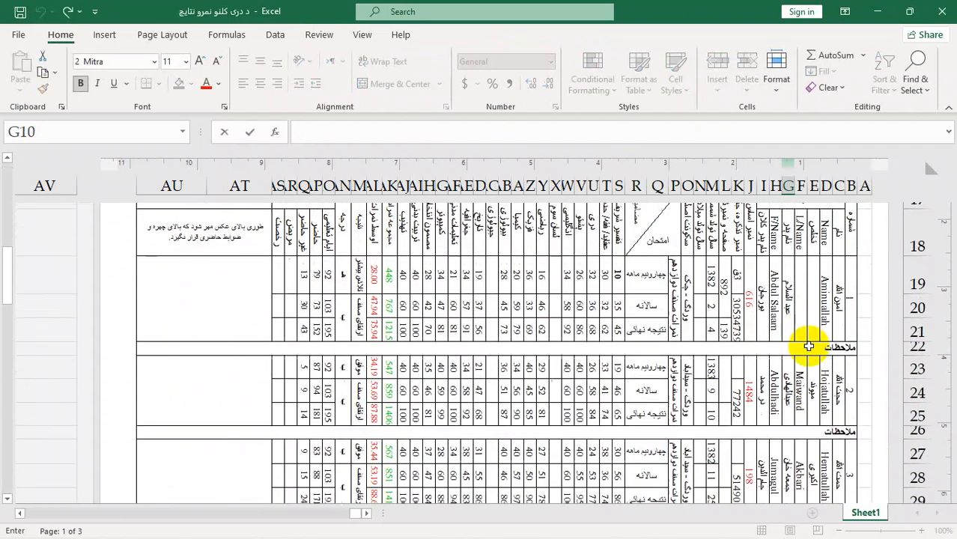
{"action": "scroll", "coordinate": [805, 342], "scroll_direction": "down", "scroll_amount": 3}
{"action": "scroll", "coordinate": [797, 361], "scroll_direction": "down", "scroll_amount": 7}
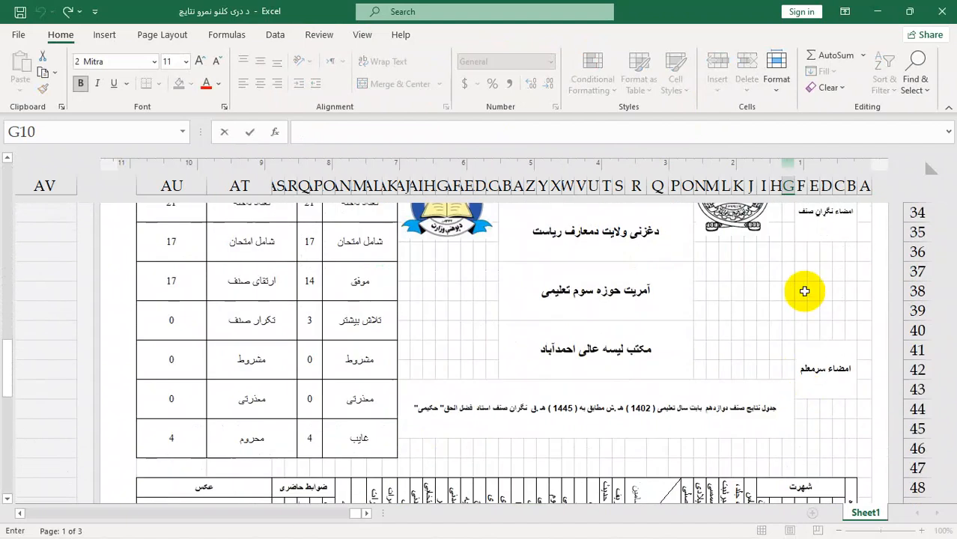
{"action": "scroll", "coordinate": [803, 287], "scroll_direction": "up", "scroll_amount": 6}
{"action": "scroll", "coordinate": [805, 293], "scroll_direction": "down", "scroll_amount": 1}
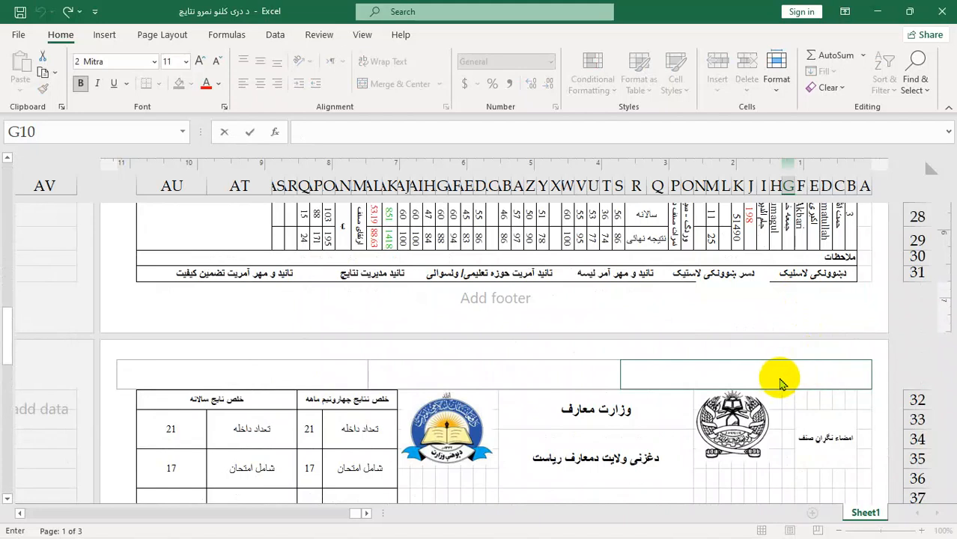
{"action": "scroll", "coordinate": [783, 381], "scroll_direction": "up", "scroll_amount": 1}
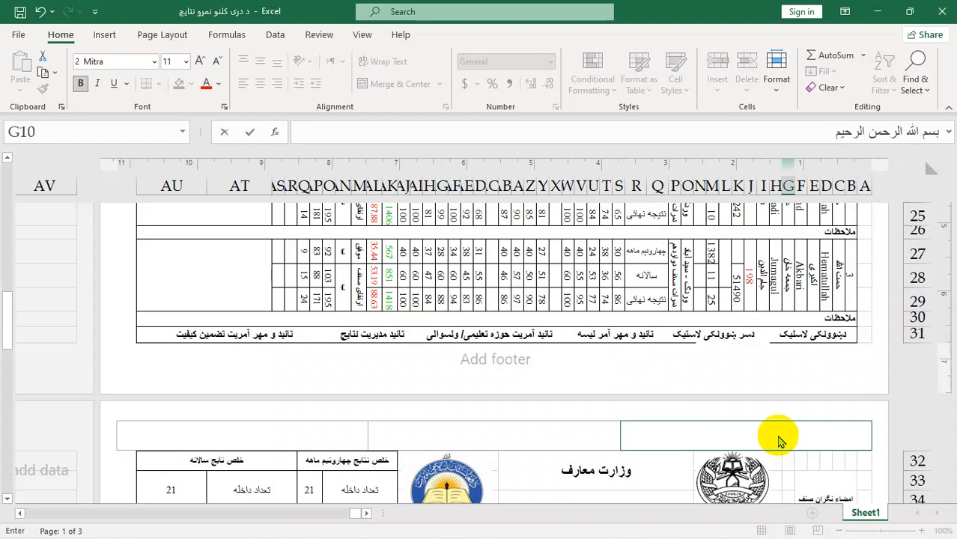
{"action": "left_click", "coordinate": [787, 481]}
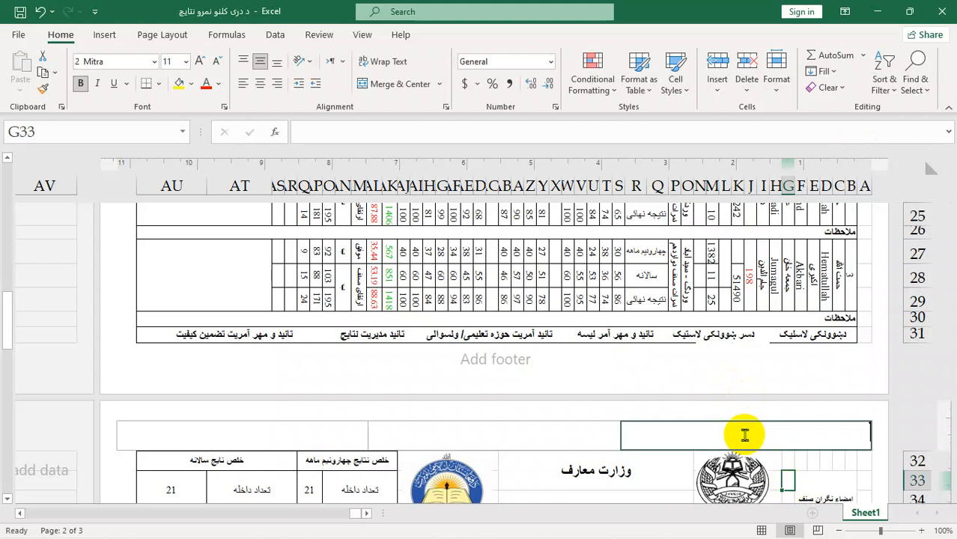
Step: Add the text "بسم الله الرحمن الرحيم" to the right section of the even page header on the second page
{"action": "left_click", "coordinate": [745, 436]}
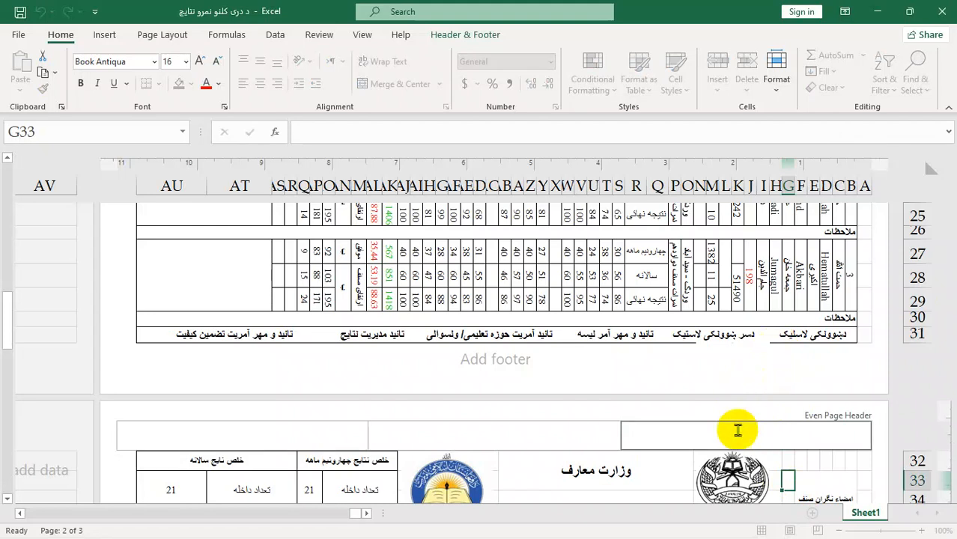
{"action": "left_click", "coordinate": [557, 275]}
{"action": "scroll", "coordinate": [607, 298], "scroll_direction": "up", "scroll_amount": 8}
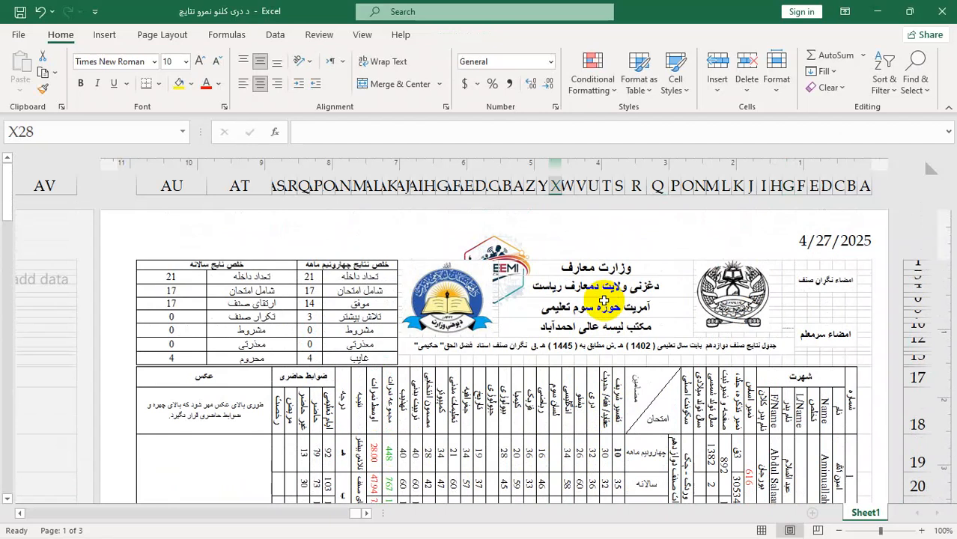
{"action": "scroll", "coordinate": [604, 300], "scroll_direction": "down", "scroll_amount": 10}
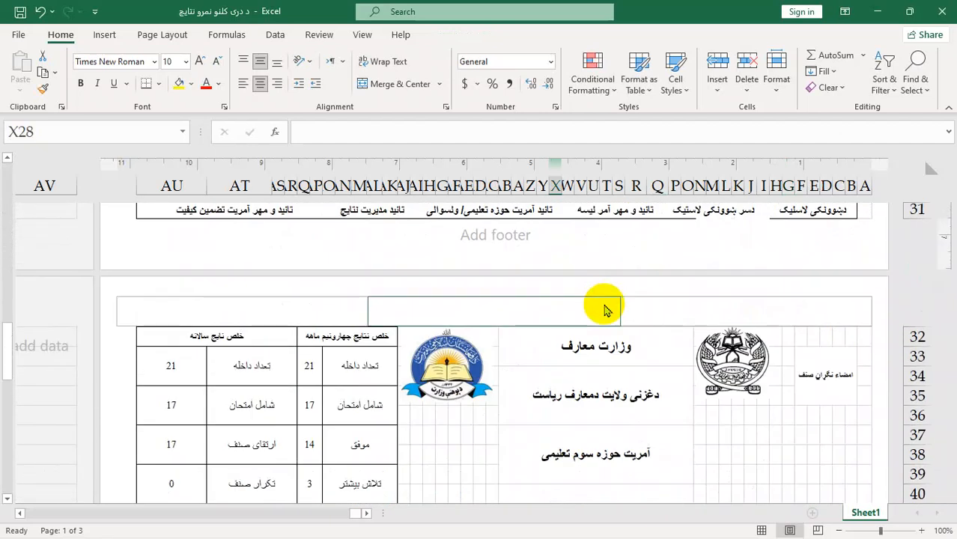
{"action": "left_click", "coordinate": [695, 315]}
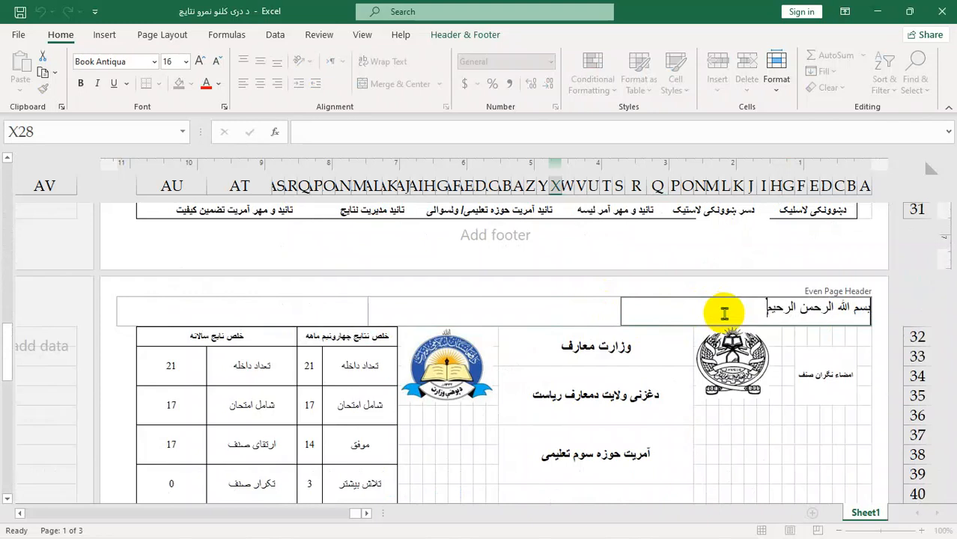
{"action": "left_click", "coordinate": [788, 454]}
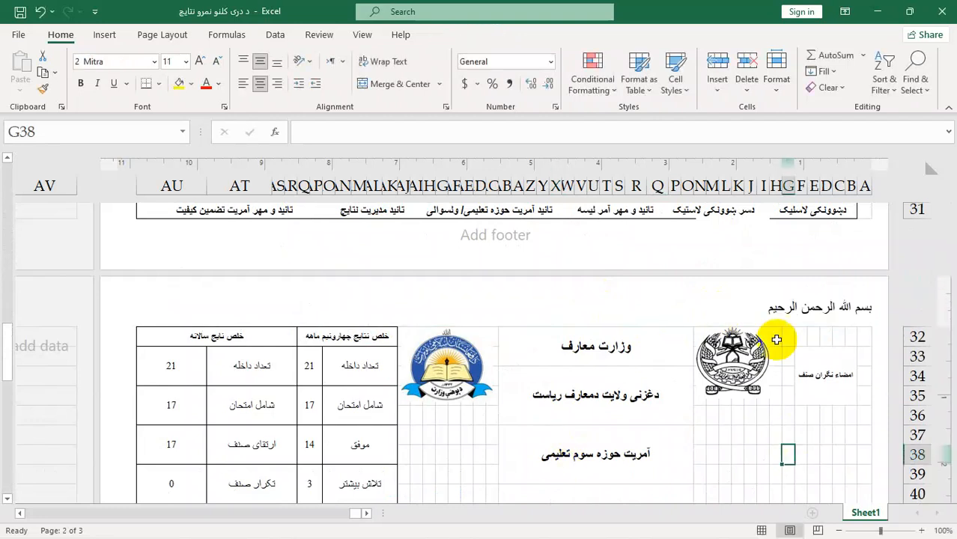
Step: Compare the odd and even page headers across all pages of the sheet
{"action": "scroll", "coordinate": [779, 332], "scroll_direction": "up", "scroll_amount": 6}
{"action": "scroll", "coordinate": [794, 391], "scroll_direction": "down", "scroll_amount": 4}
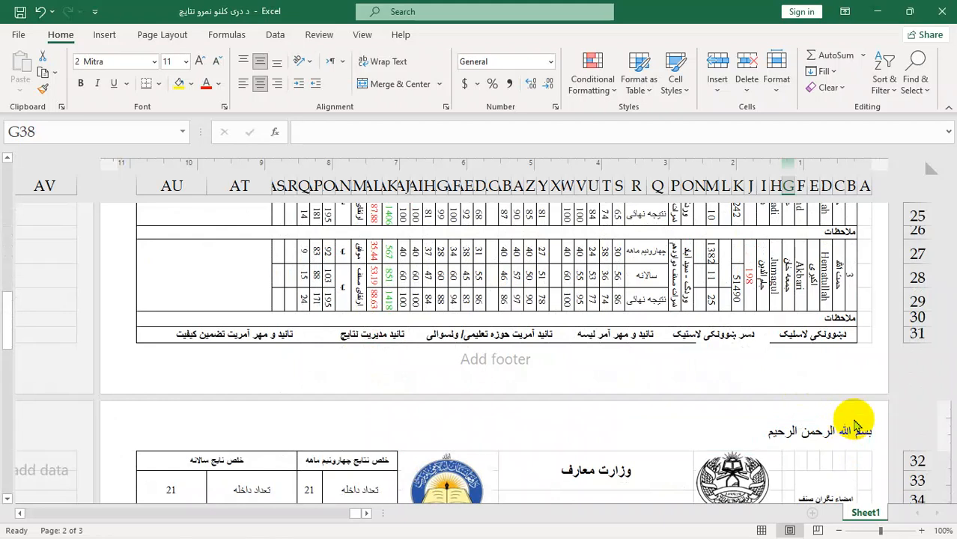
{"action": "scroll", "coordinate": [850, 421], "scroll_direction": "down", "scroll_amount": 2}
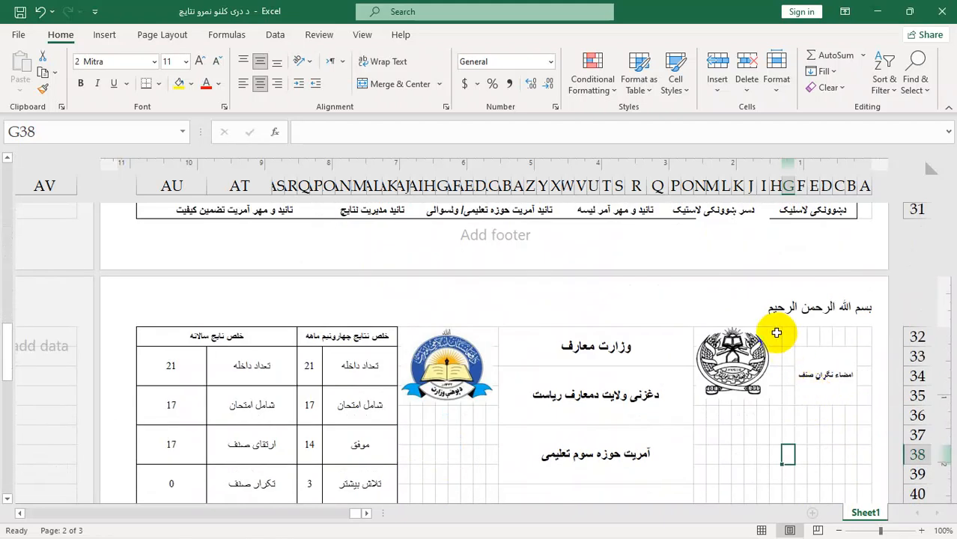
{"action": "scroll", "coordinate": [777, 333], "scroll_direction": "down", "scroll_amount": 6}
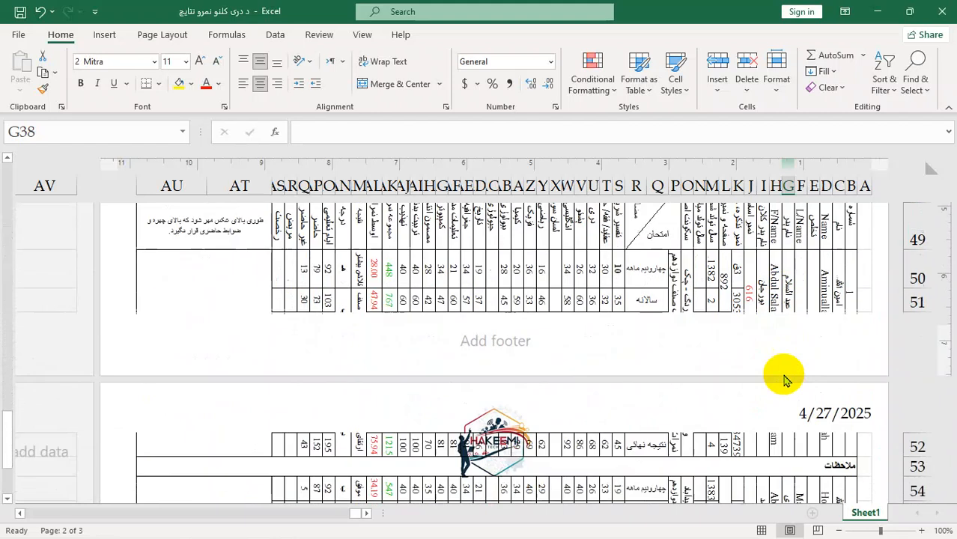
{"action": "scroll", "coordinate": [820, 404], "scroll_direction": "down", "scroll_amount": 3}
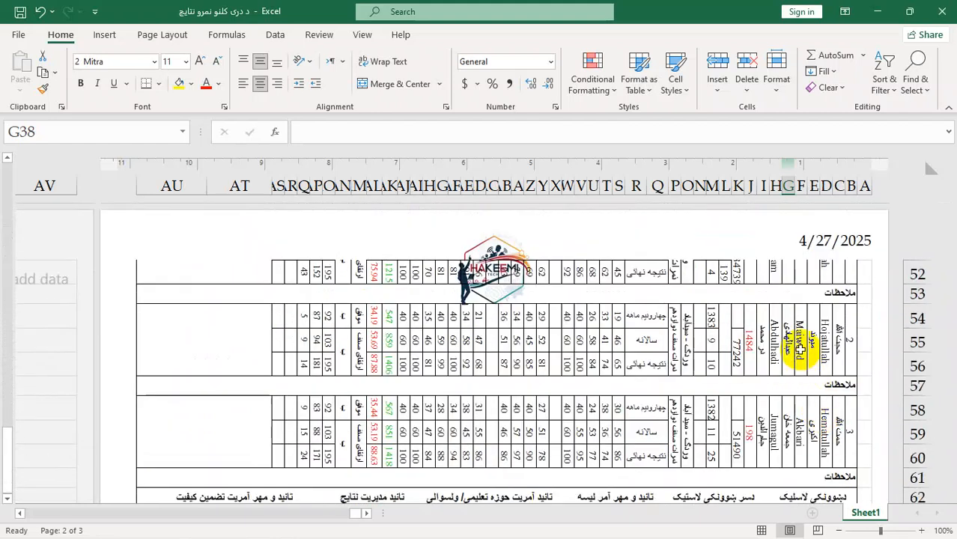
{"action": "scroll", "coordinate": [799, 330], "scroll_direction": "down", "scroll_amount": 8}
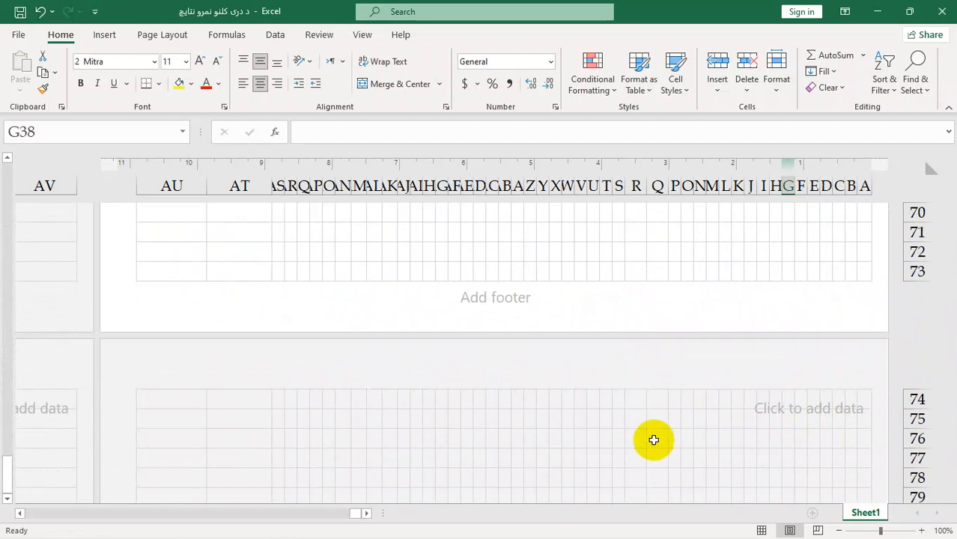
Step: Turn off different odd and even pages on the first page and reopen the right header section for editing
{"action": "scroll", "coordinate": [652, 461], "scroll_direction": "up", "scroll_amount": 15}
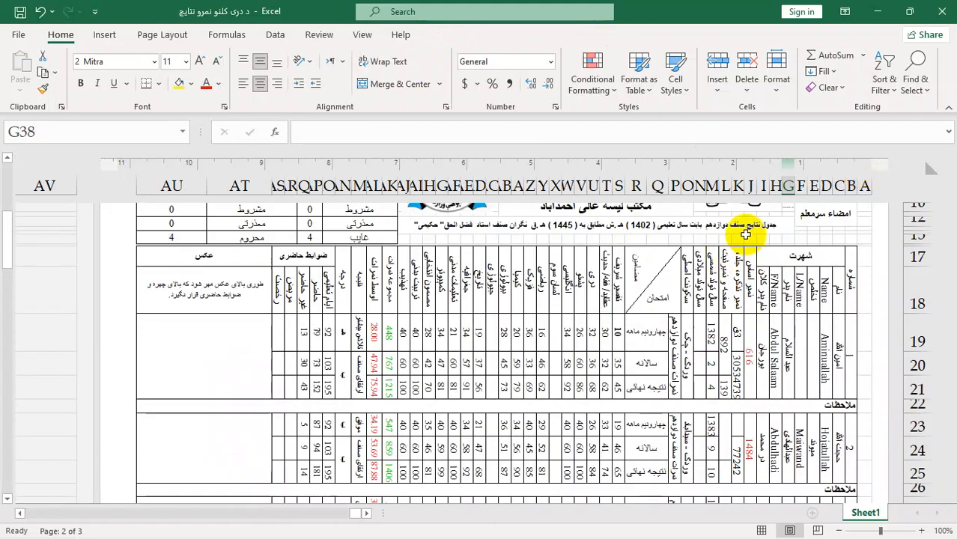
{"action": "scroll", "coordinate": [745, 232], "scroll_direction": "up", "scroll_amount": 3}
{"action": "left_click", "coordinate": [810, 235]}
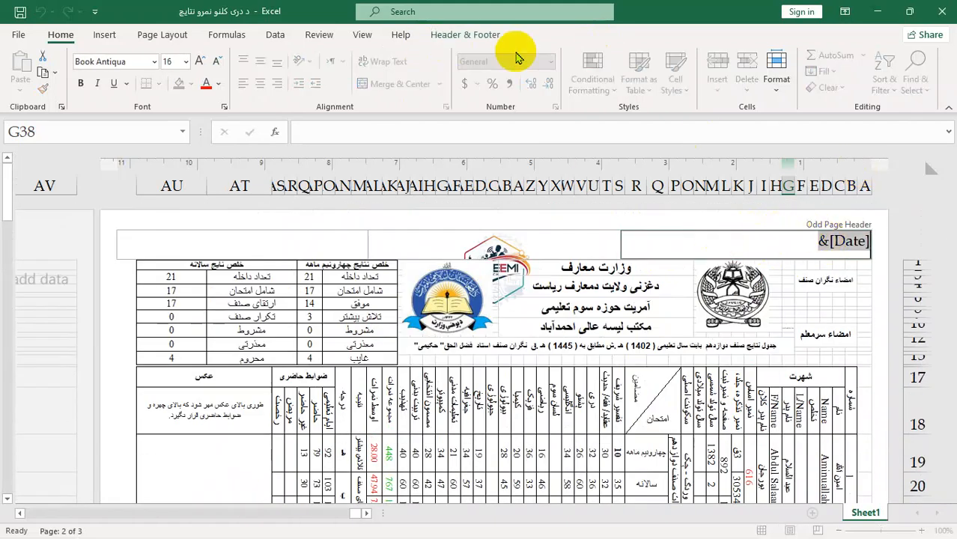
{"action": "left_click", "coordinate": [487, 34]}
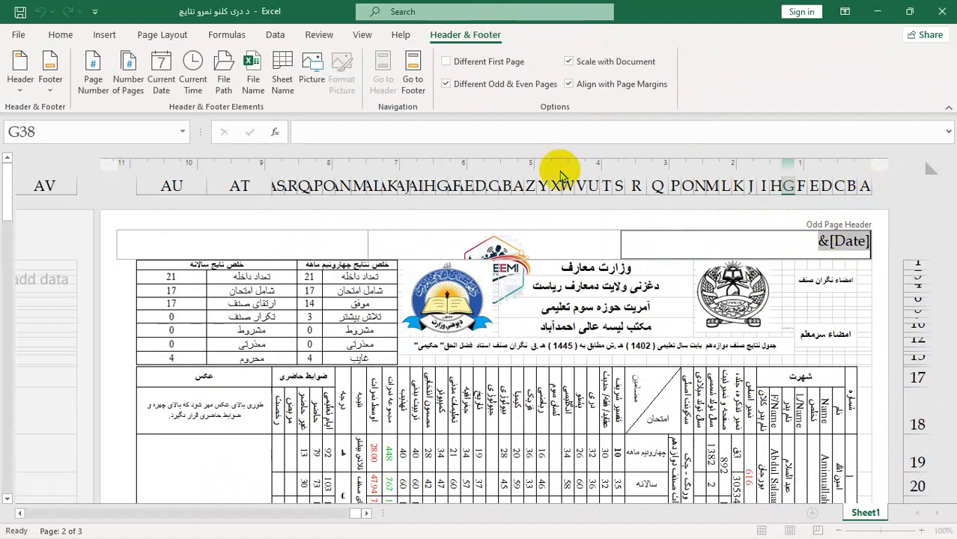
{"action": "left_click", "coordinate": [446, 86]}
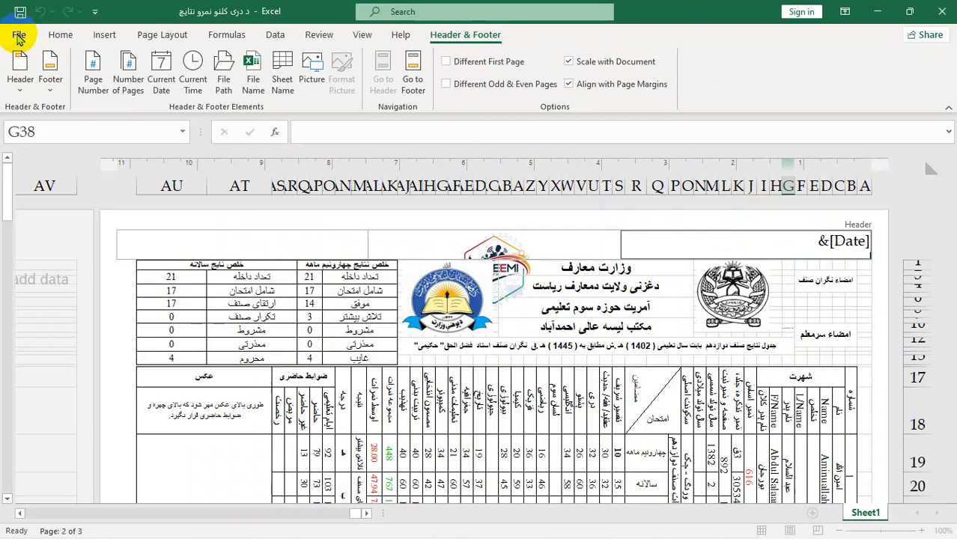
{"action": "left_click", "coordinate": [577, 412]}
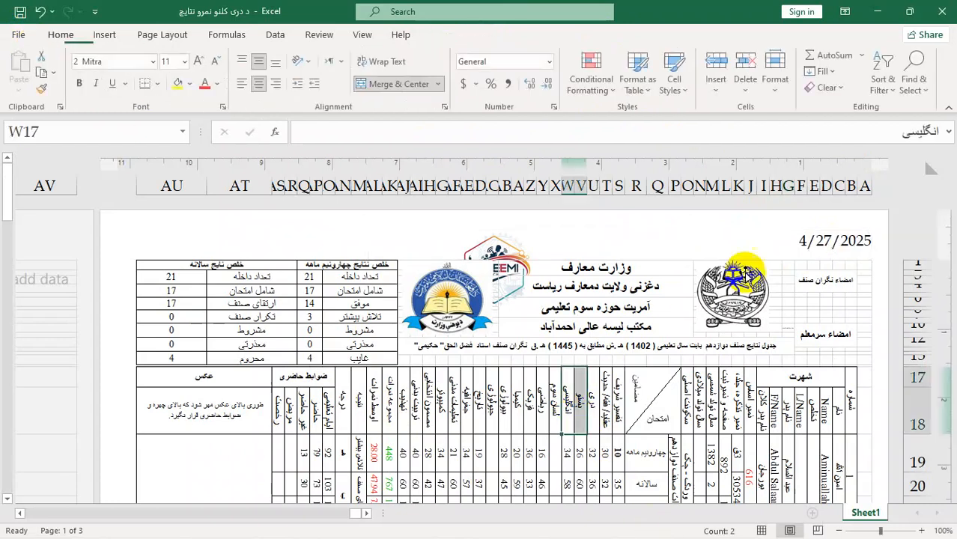
{"action": "left_click", "coordinate": [777, 250]}
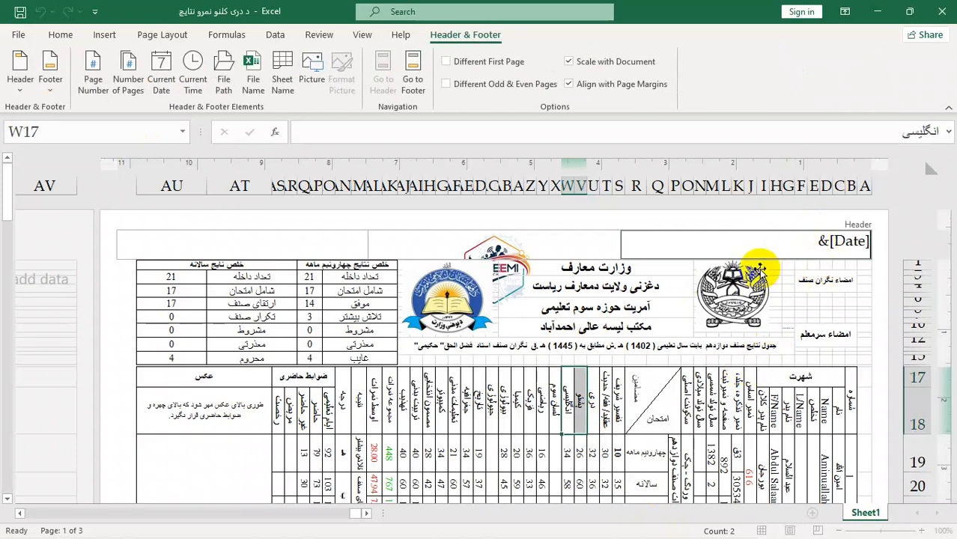
Step: Leave header editing and review the header and footer options in the page setup from the print preview
{"action": "left_click", "coordinate": [736, 382]}
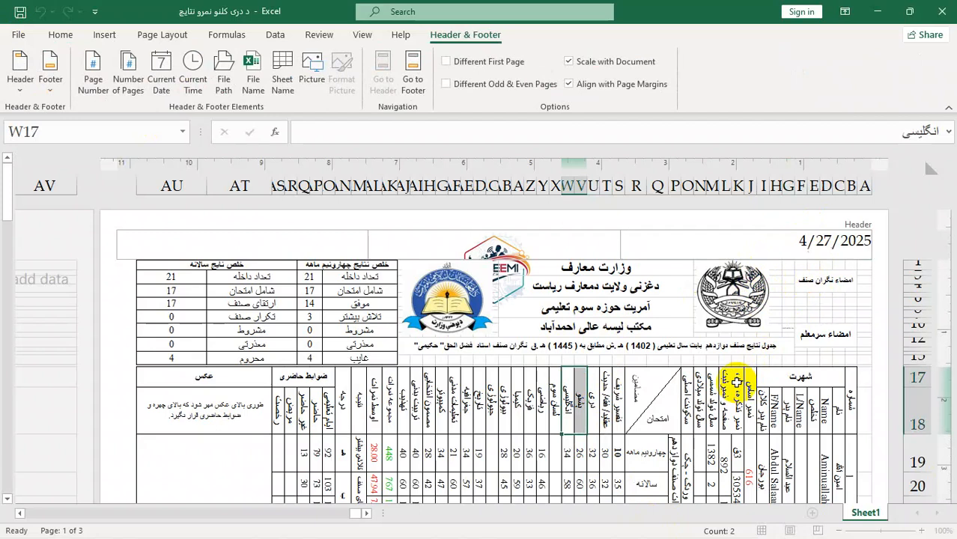
{"action": "left_click", "coordinate": [792, 363]}
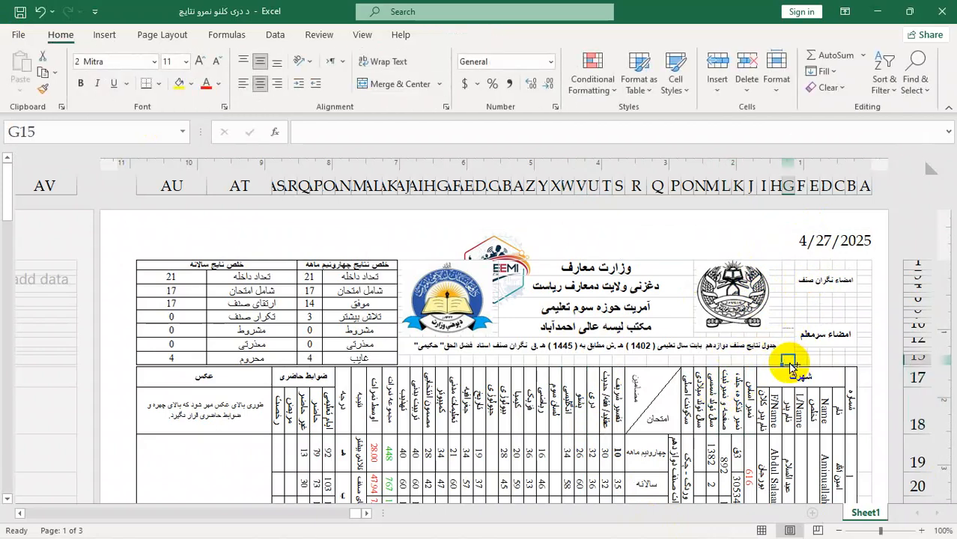
{"action": "key", "text": "ctrl+p"}
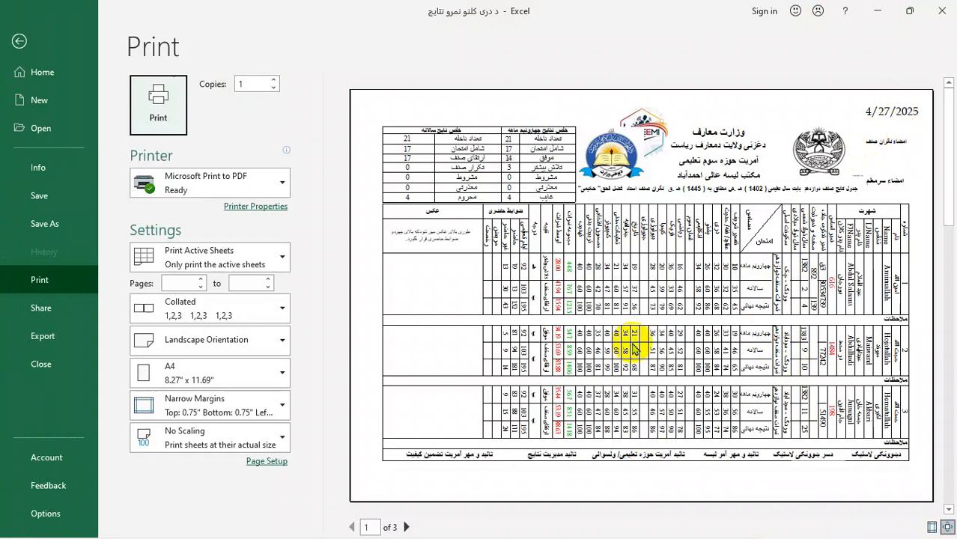
{"action": "left_click", "coordinate": [266, 462]}
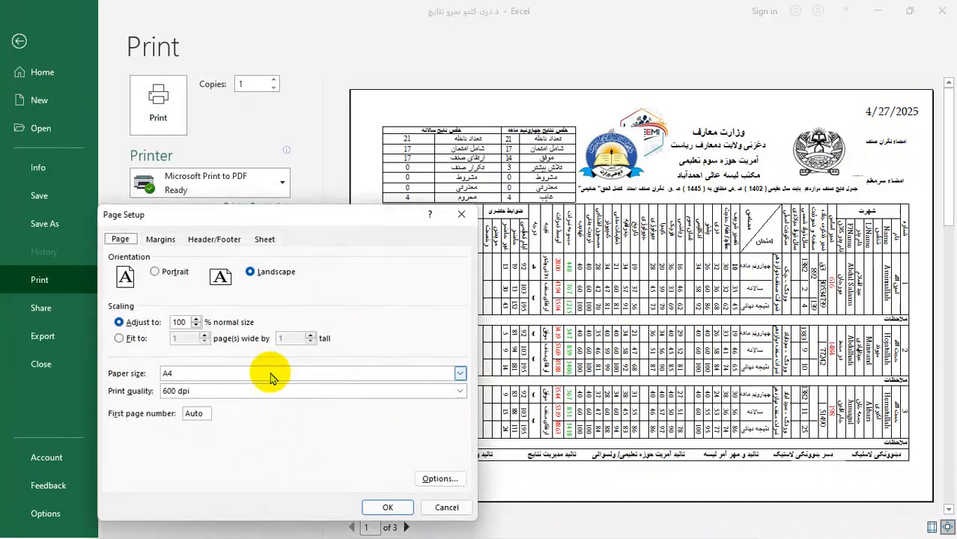
{"action": "left_click", "coordinate": [222, 241]}
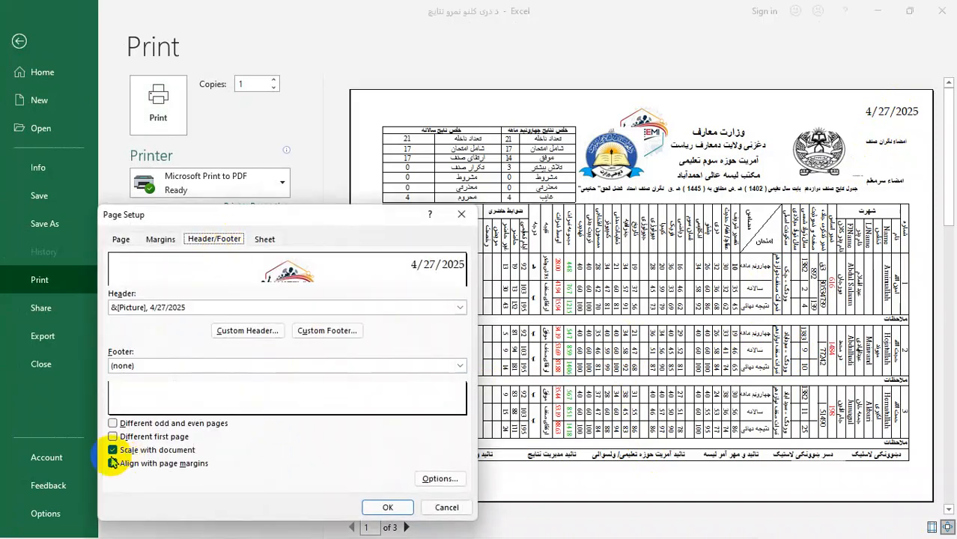
{"action": "left_click_drag", "start_coordinate": [230, 215], "coordinate": [674, 152]}
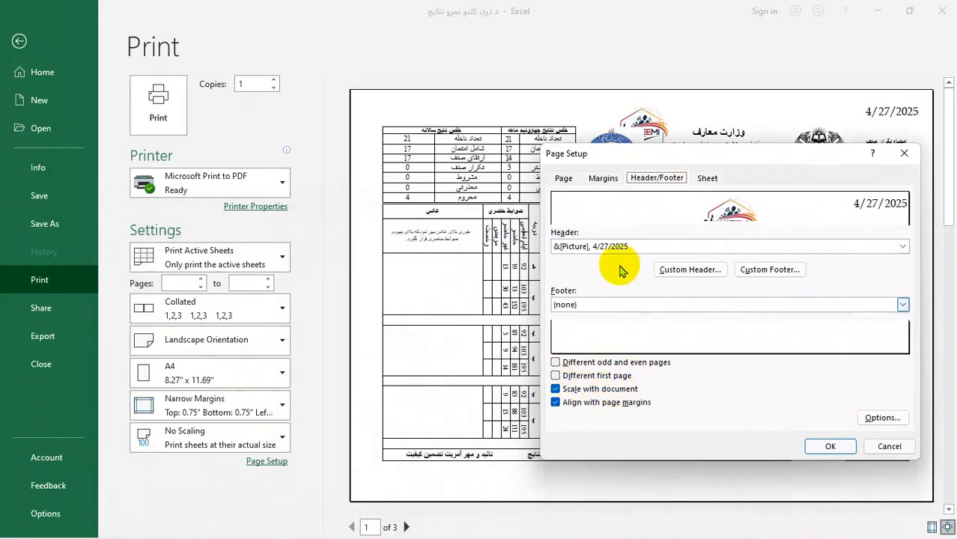
{"action": "left_click_drag", "start_coordinate": [706, 157], "coordinate": [374, 62]}
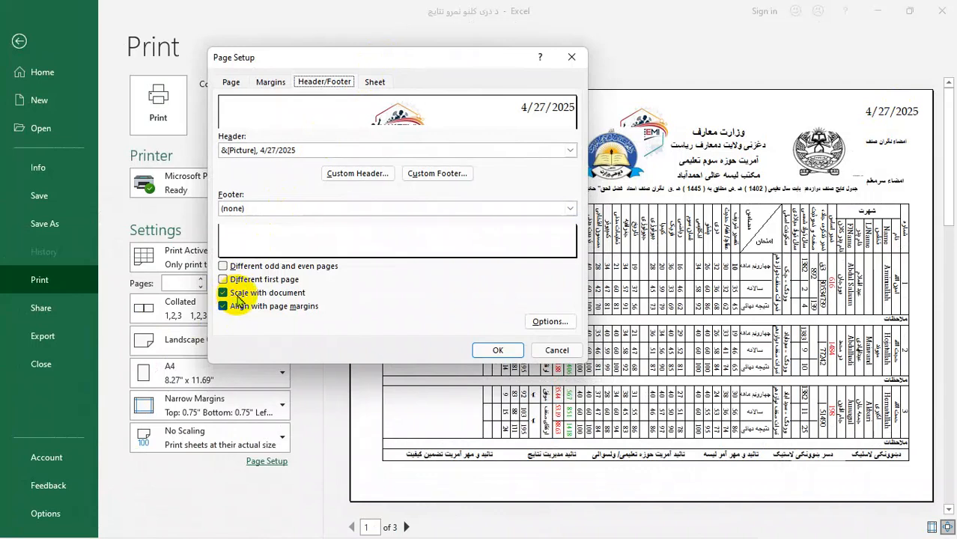
{"action": "left_click_drag", "start_coordinate": [371, 55], "coordinate": [288, 158]}
{"action": "left_click", "coordinate": [490, 160]}
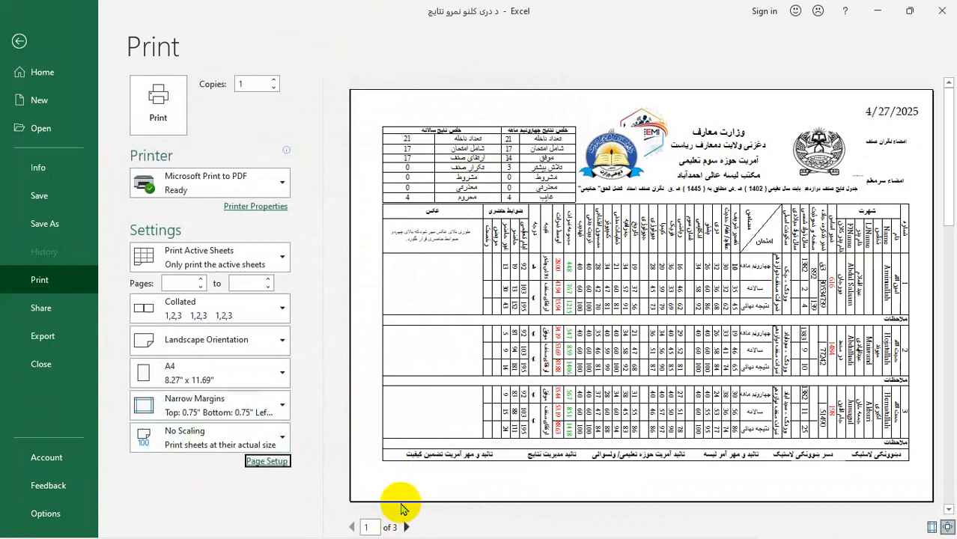
Step: Set the print scaling to Fit Sheet on One Page and turn off Scale with document for the header and footer
{"action": "left_click", "coordinate": [230, 447]}
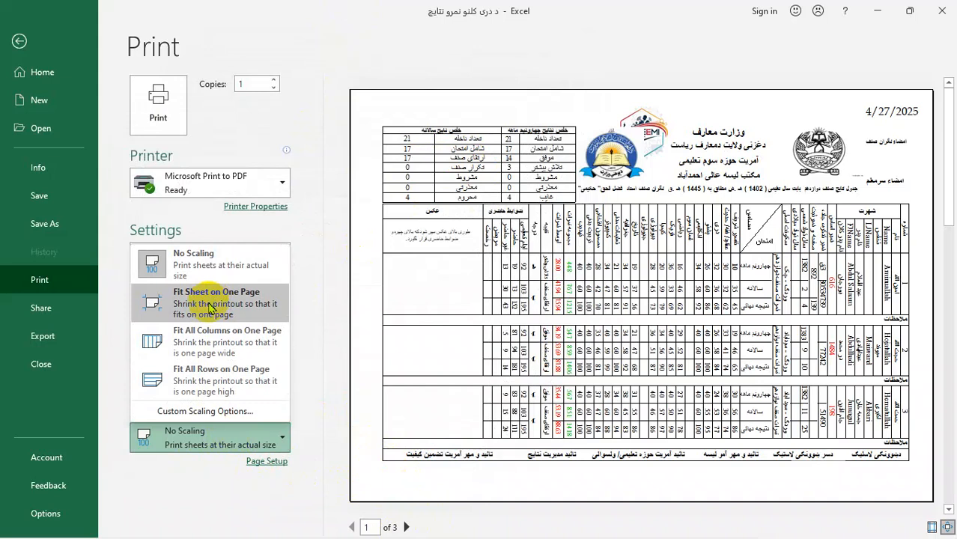
{"action": "left_click", "coordinate": [226, 312]}
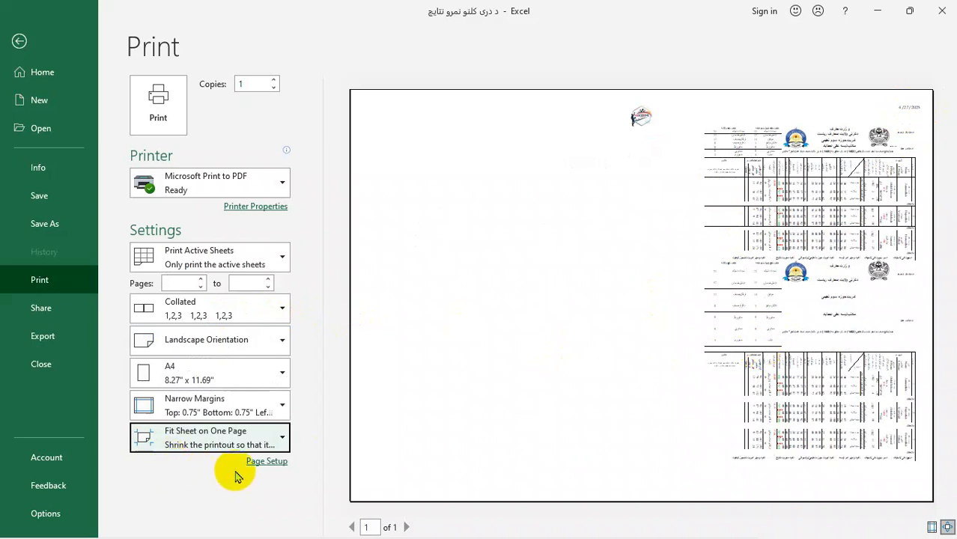
{"action": "left_click", "coordinate": [266, 461]}
{"action": "left_click", "coordinate": [248, 185]}
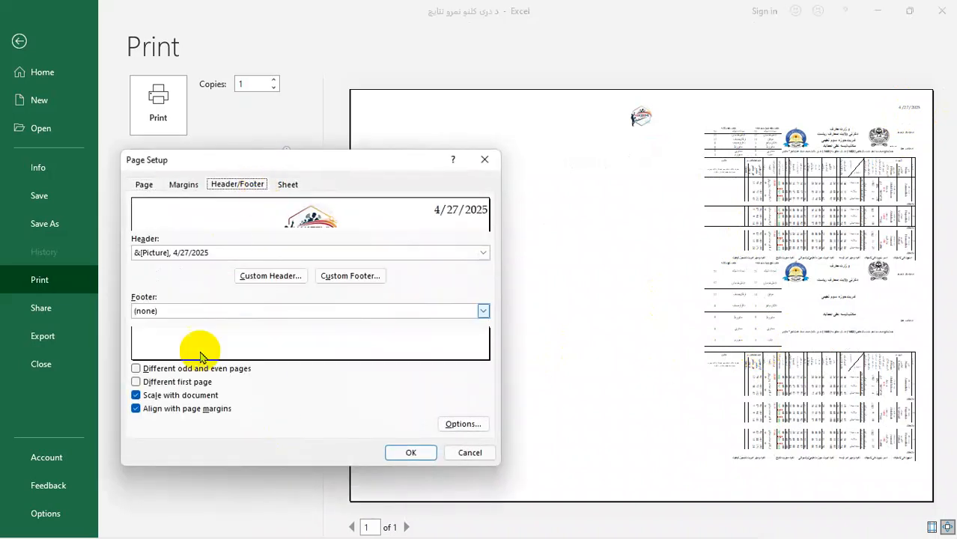
{"action": "left_click", "coordinate": [136, 396]}
{"action": "left_click", "coordinate": [393, 452]}
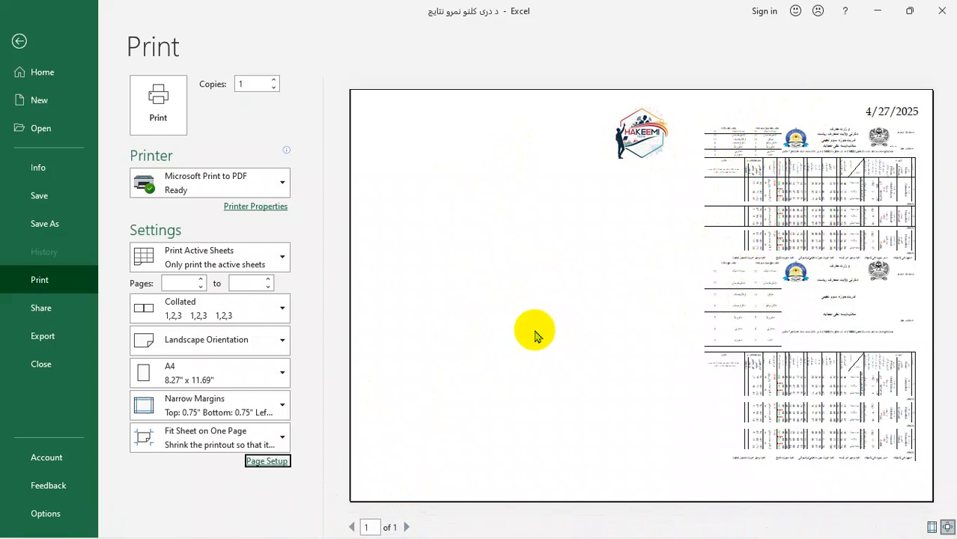
{"action": "left_click", "coordinate": [281, 461]}
{"action": "left_click", "coordinate": [238, 185]}
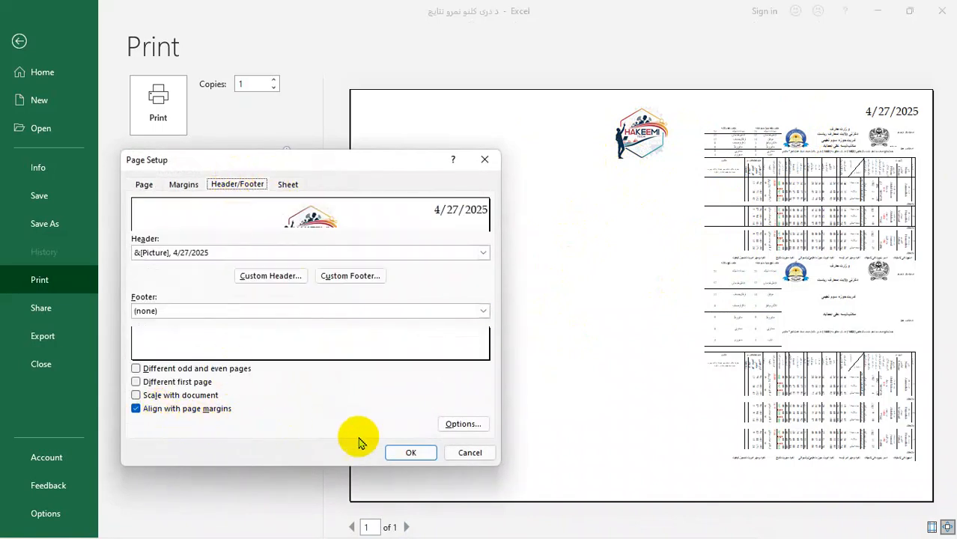
{"action": "left_click", "coordinate": [472, 453]}
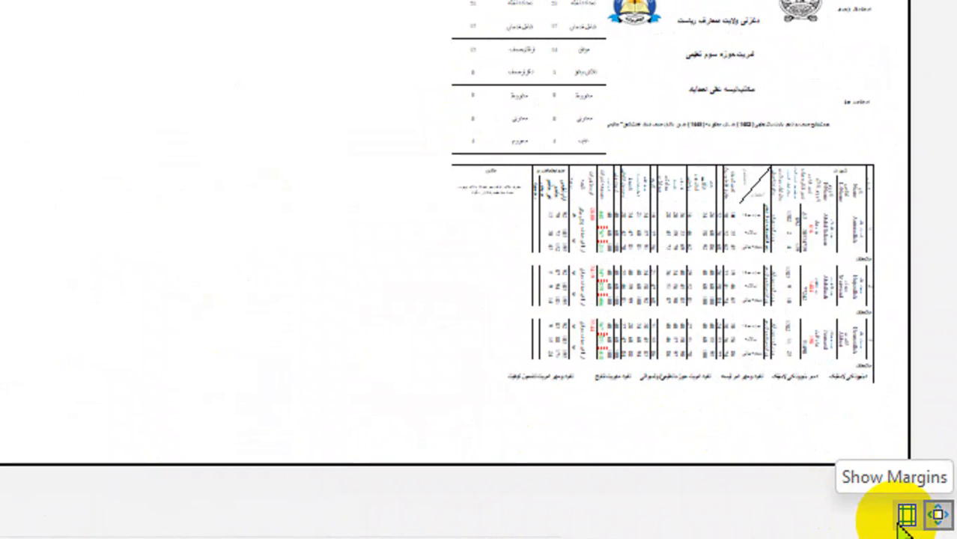
Step: Show the margins in the print preview and move the page's right margin inward
{"action": "left_click", "coordinate": [906, 515]}
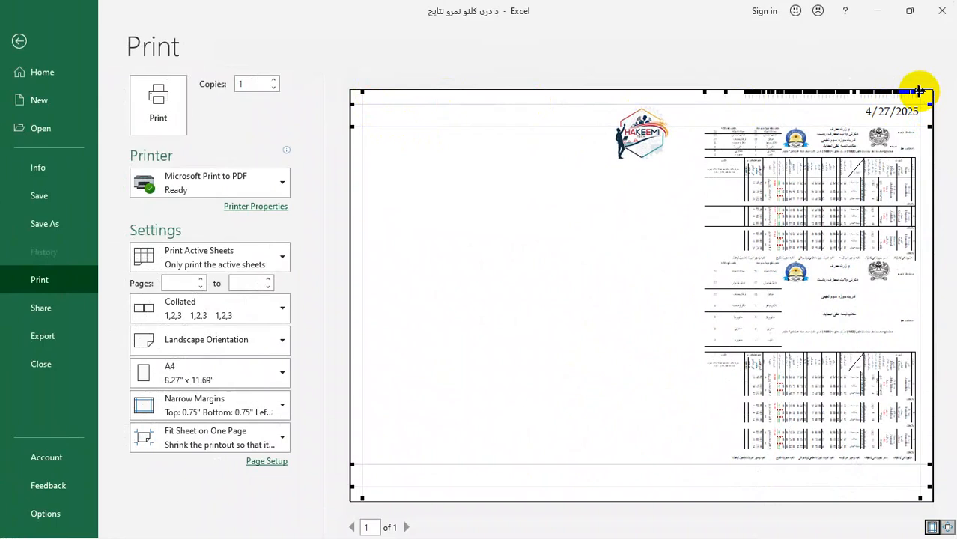
{"action": "left_click_drag", "start_coordinate": [918, 92], "coordinate": [912, 92]}
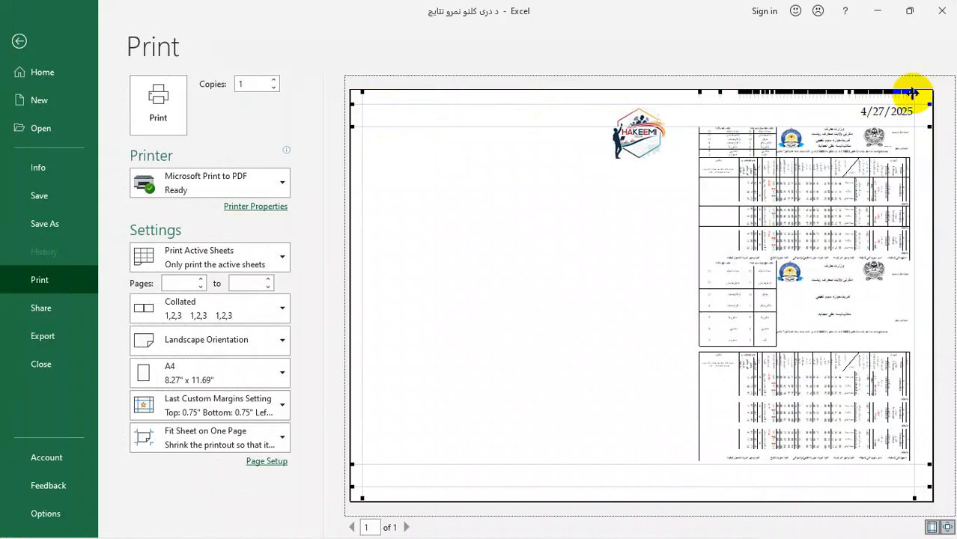
{"action": "left_click_drag", "start_coordinate": [913, 93], "coordinate": [896, 94]}
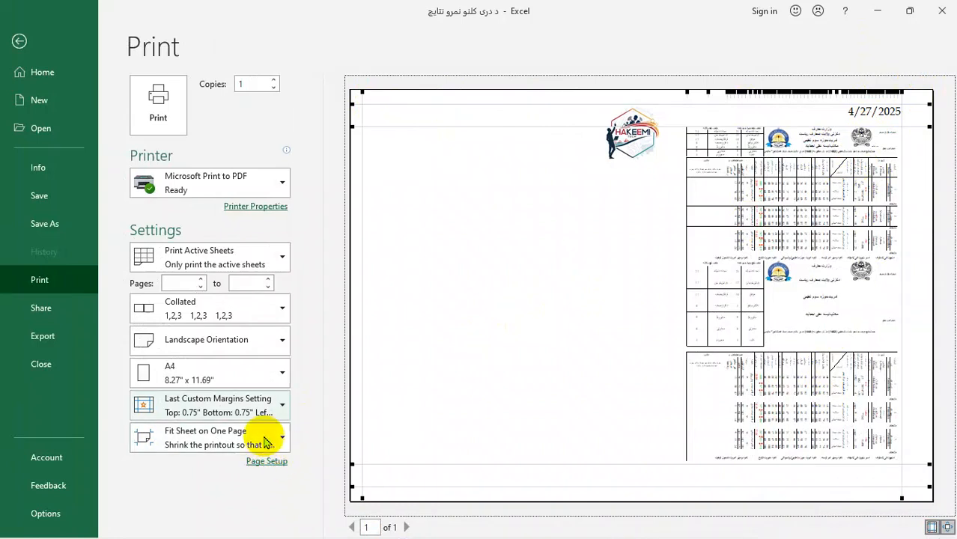
Step: Turn off Align with page margins for the header and footer, and move the page's right margin further inward
{"action": "left_click", "coordinate": [266, 461]}
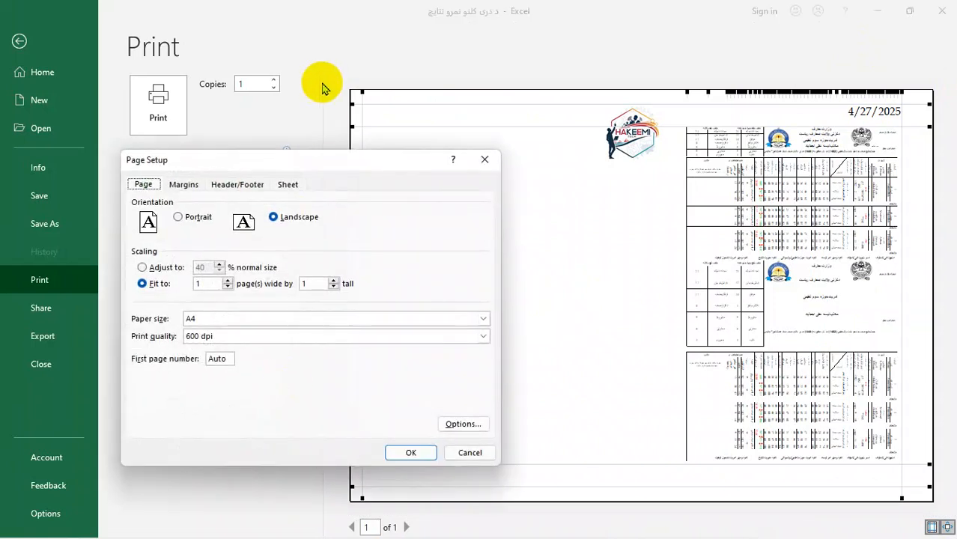
{"action": "left_click", "coordinate": [243, 185]}
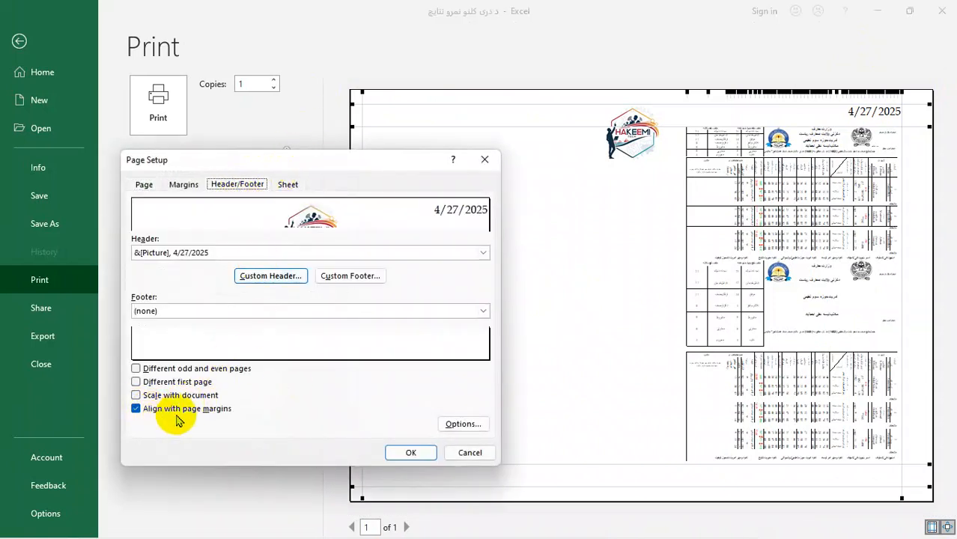
{"action": "left_click", "coordinate": [138, 410]}
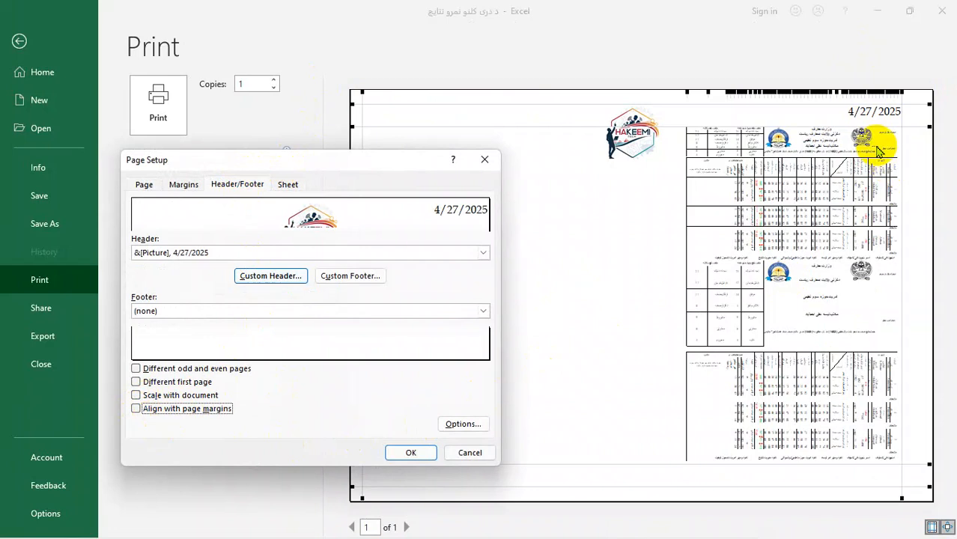
{"action": "left_click", "coordinate": [409, 454]}
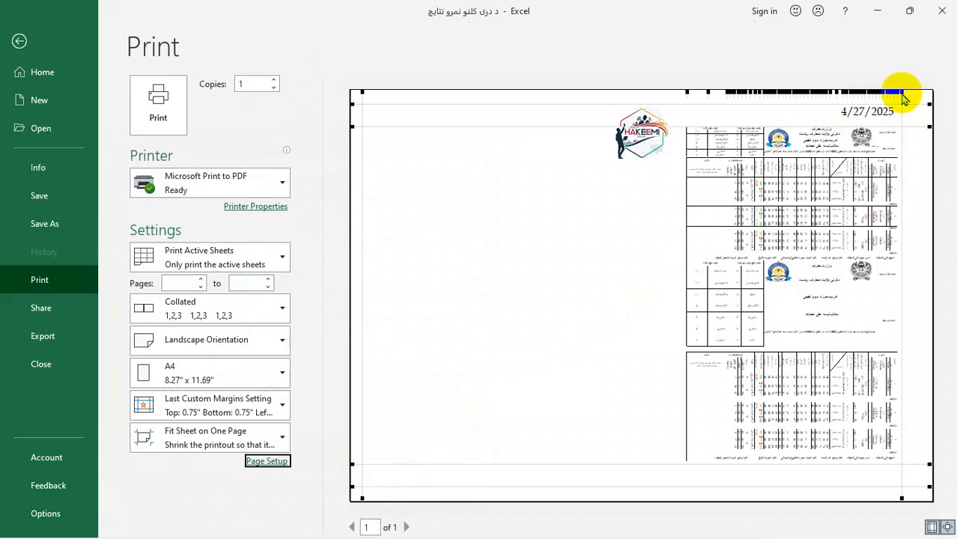
{"action": "left_click_drag", "start_coordinate": [901, 91], "coordinate": [877, 111]}
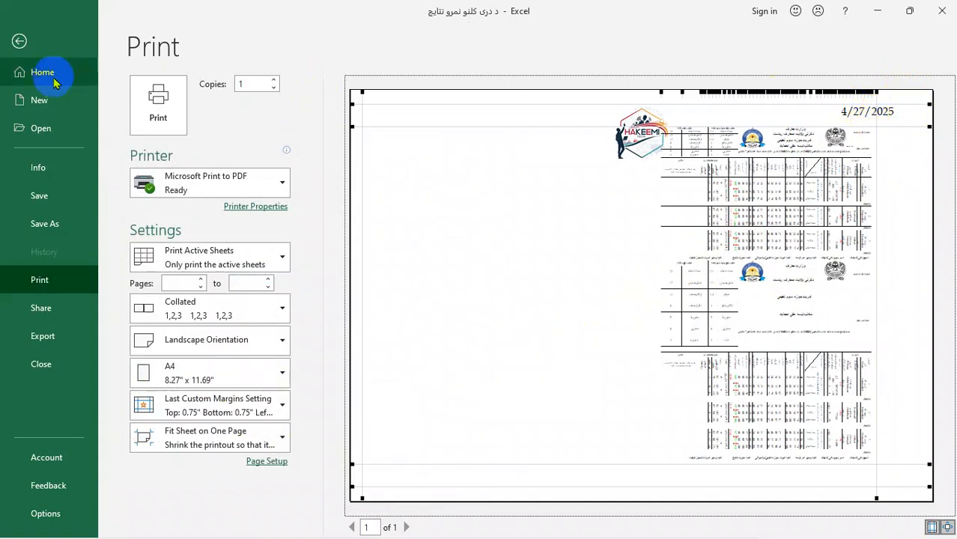
Step: Return to the sheet and open the date header section to check the header and footer options
{"action": "left_click", "coordinate": [19, 40]}
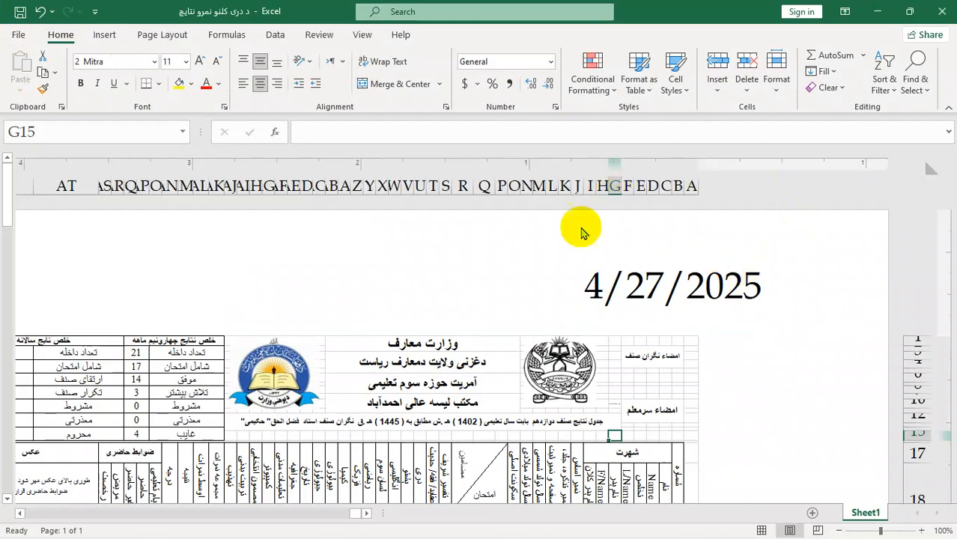
{"action": "left_click", "coordinate": [517, 297]}
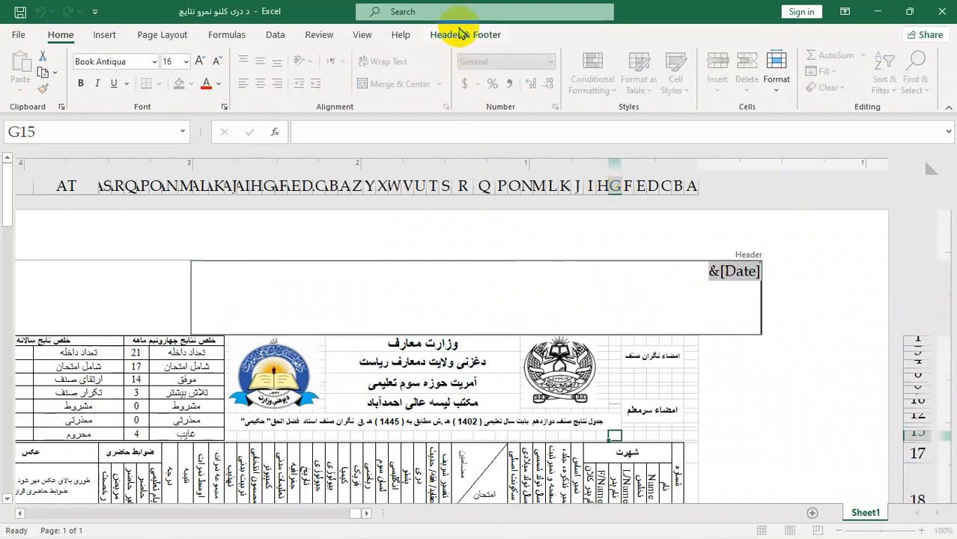
{"action": "left_click", "coordinate": [456, 34]}
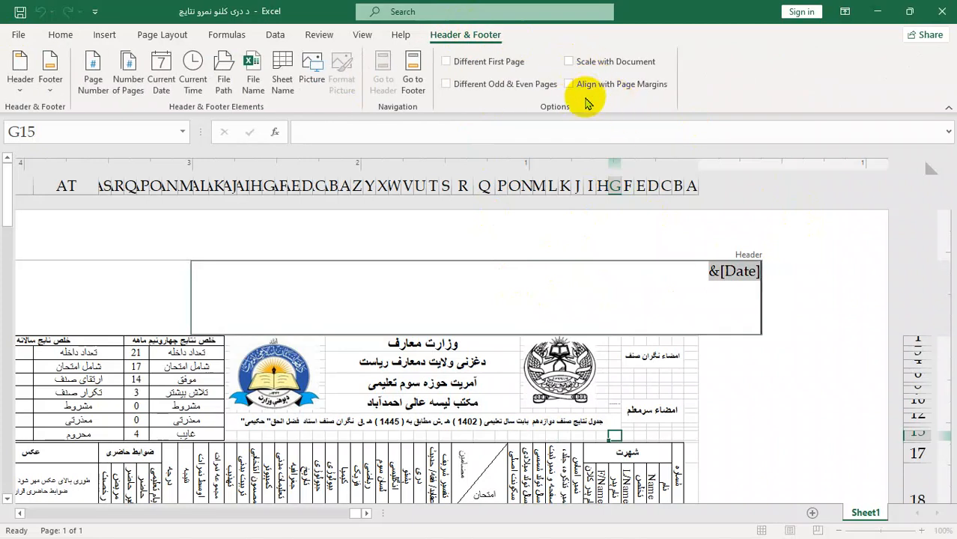
Step: Set the print scaling to No Scaling, hide the margins in the print preview and return to the sheet
{"action": "left_click", "coordinate": [18, 34]}
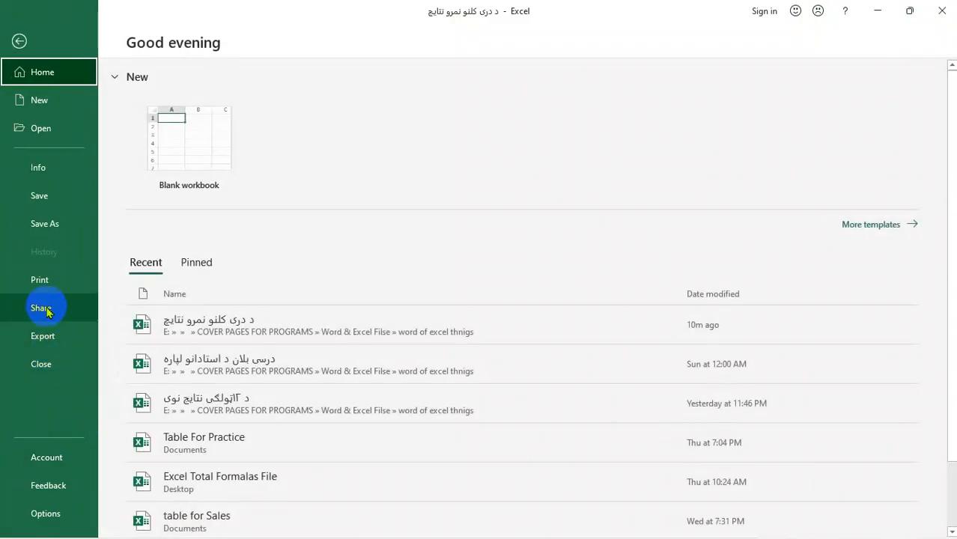
{"action": "left_click", "coordinate": [61, 277]}
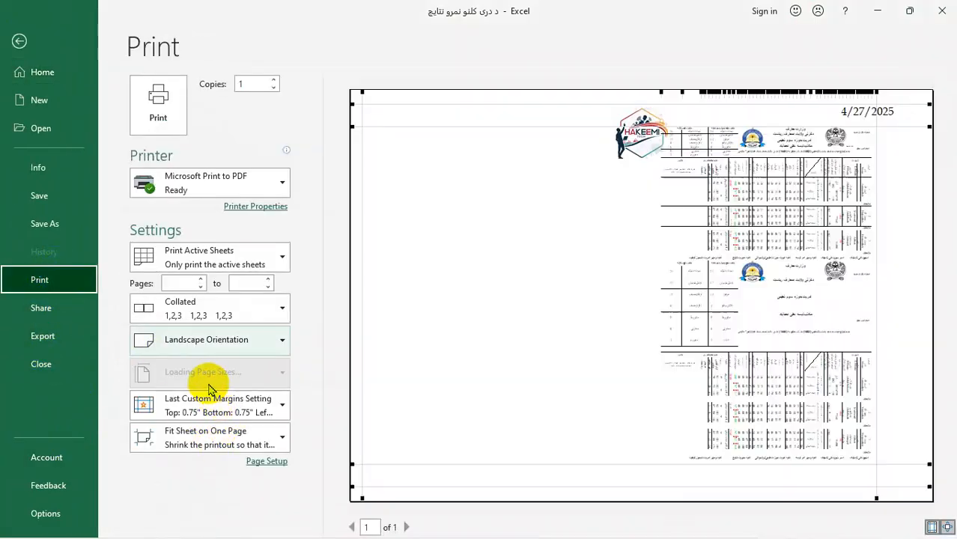
{"action": "left_click", "coordinate": [210, 405]}
{"action": "left_click", "coordinate": [171, 473]}
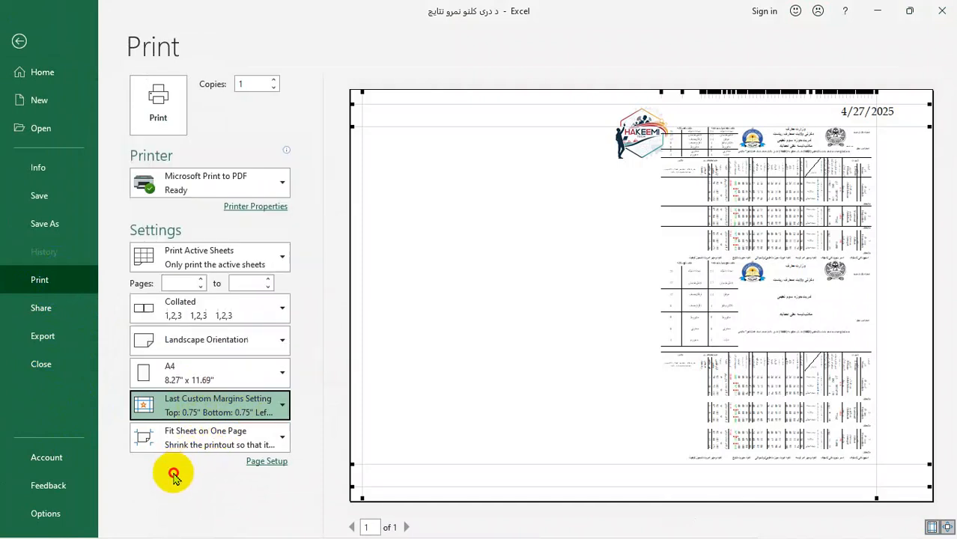
{"action": "left_click", "coordinate": [198, 447]}
{"action": "left_click", "coordinate": [197, 262]}
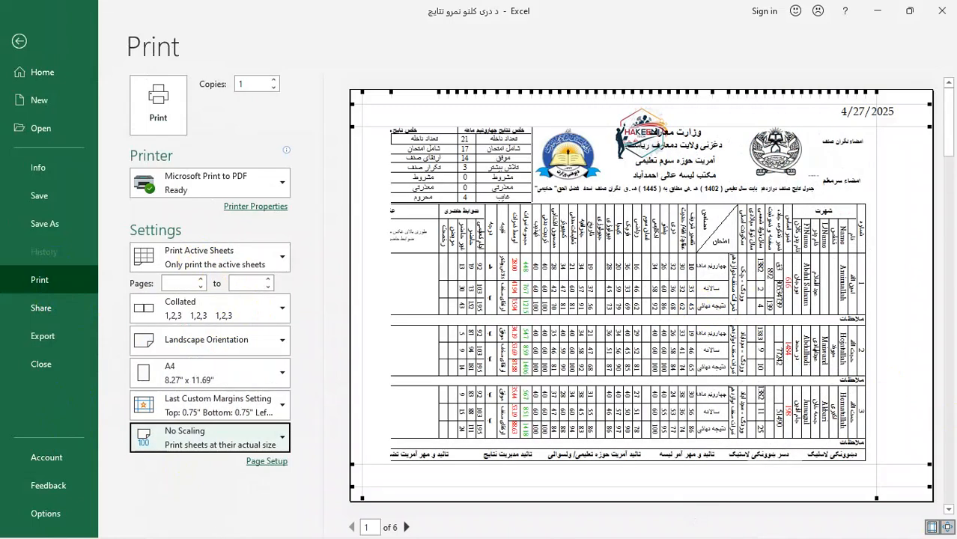
{"action": "left_click", "coordinate": [932, 526]}
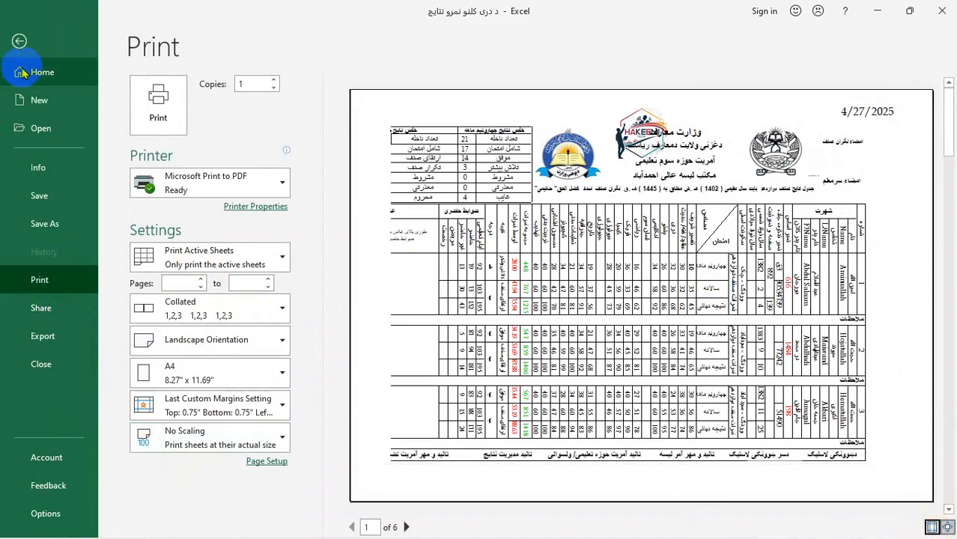
{"action": "left_click", "coordinate": [19, 44]}
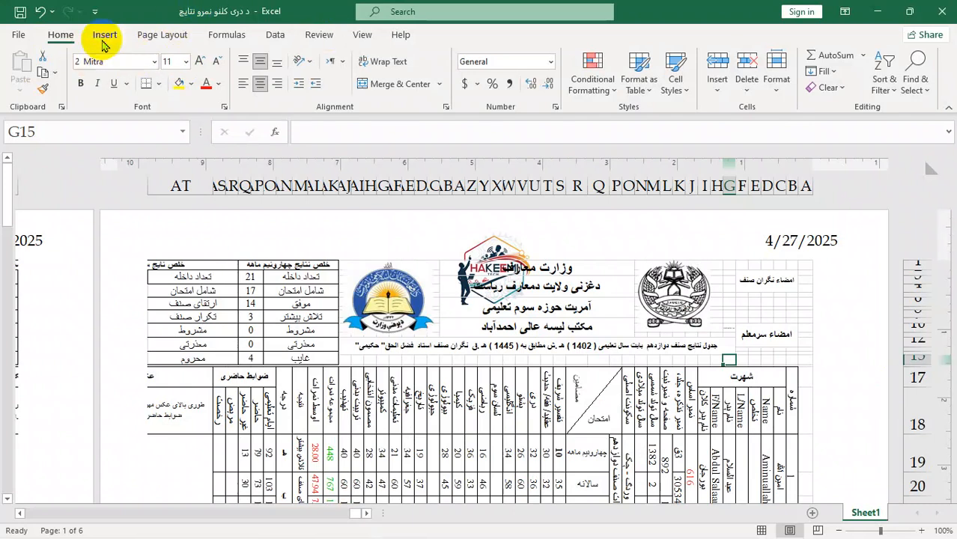
Step: Open the center section of the page header for editing
{"action": "left_click", "coordinate": [104, 37]}
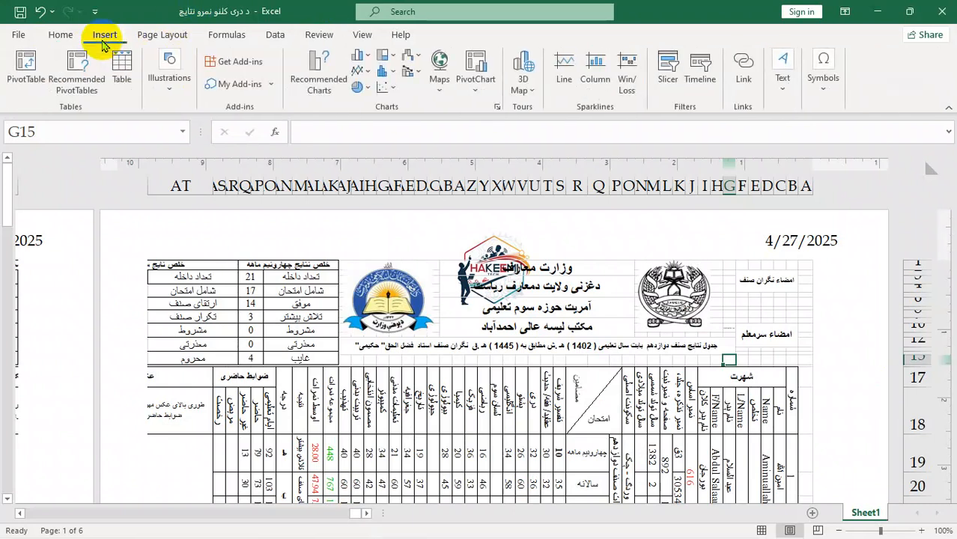
{"action": "left_click", "coordinate": [782, 83]}
{"action": "left_click", "coordinate": [818, 148]}
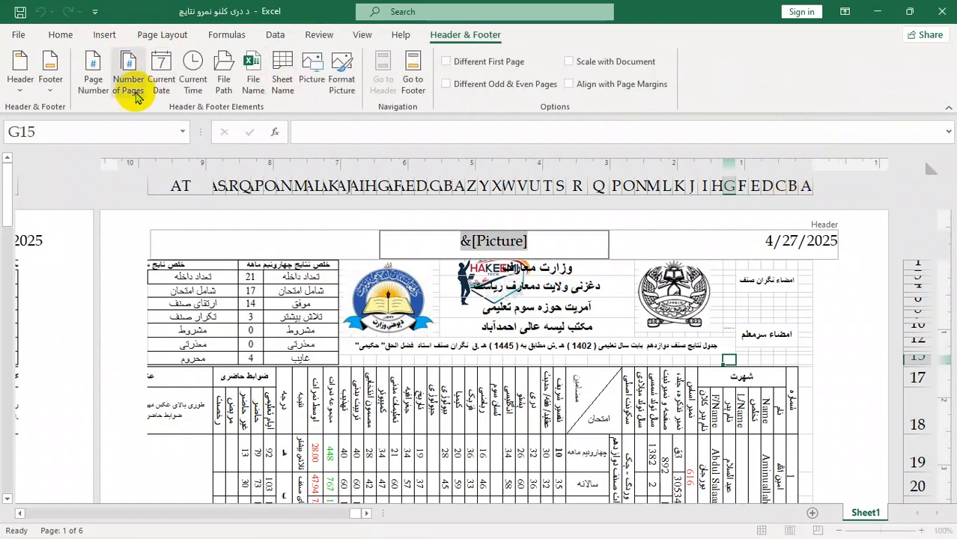
{"action": "left_click", "coordinate": [8, 9]}
{"action": "left_click", "coordinate": [23, 27]}
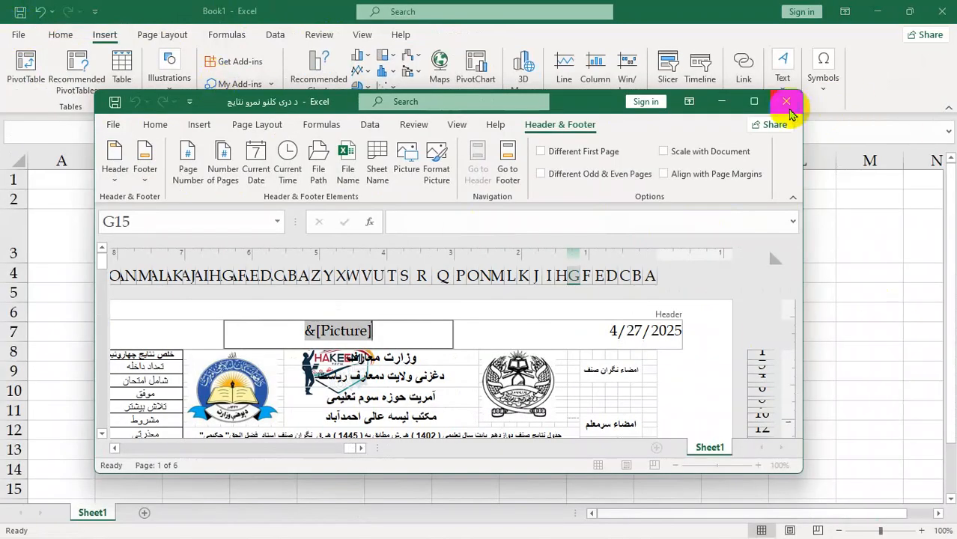
{"action": "left_click", "coordinate": [763, 105]}
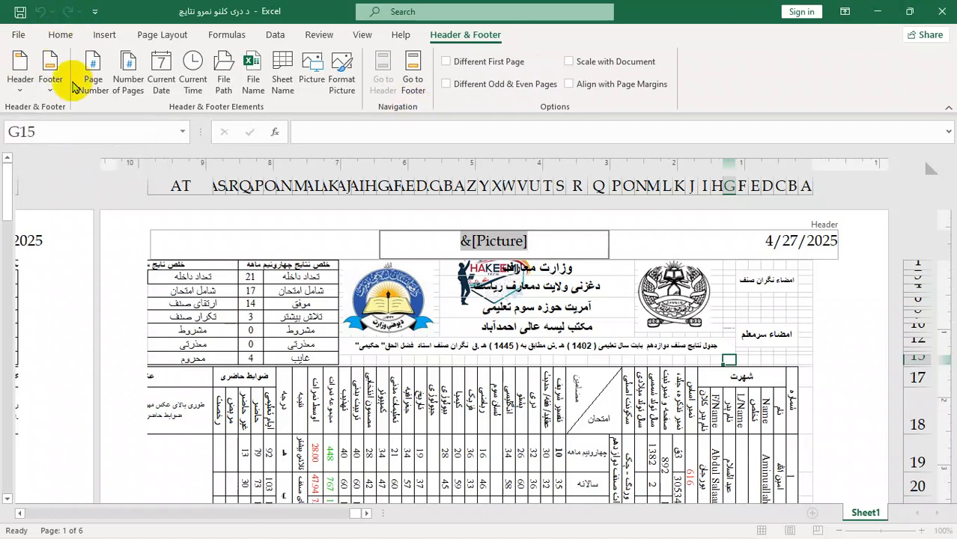
Step: Leave the header editing and switch the sheet back to Normal view
{"action": "left_click", "coordinate": [159, 34]}
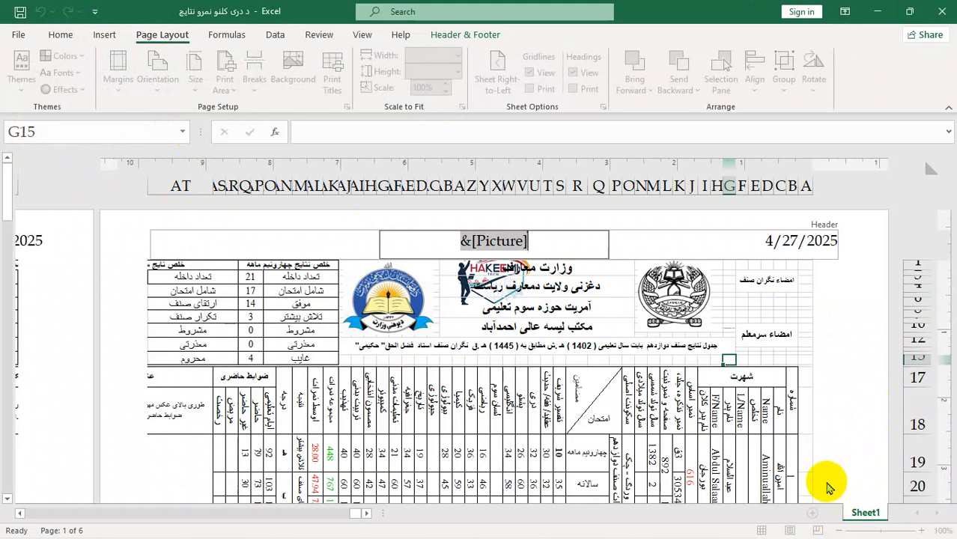
{"action": "left_click", "coordinate": [869, 339]}
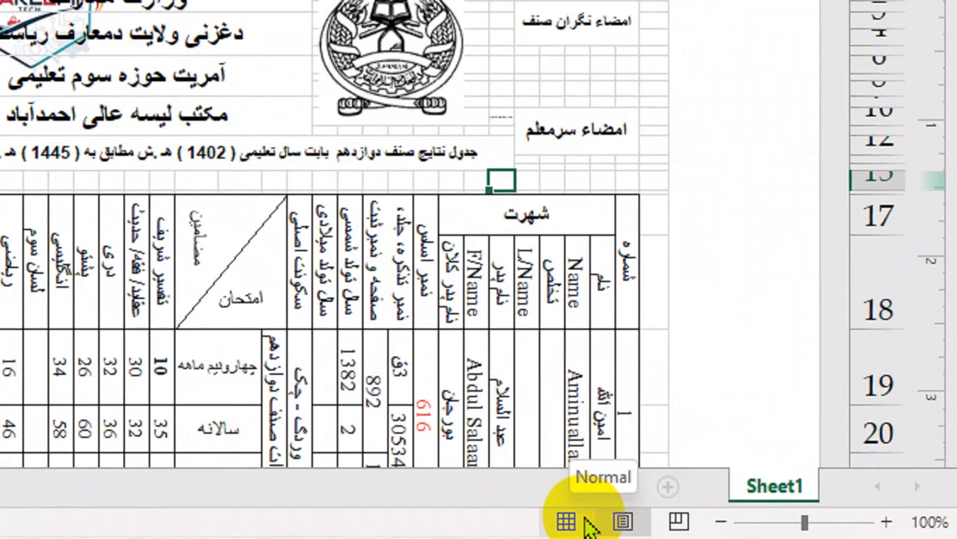
{"action": "left_click", "coordinate": [765, 530]}
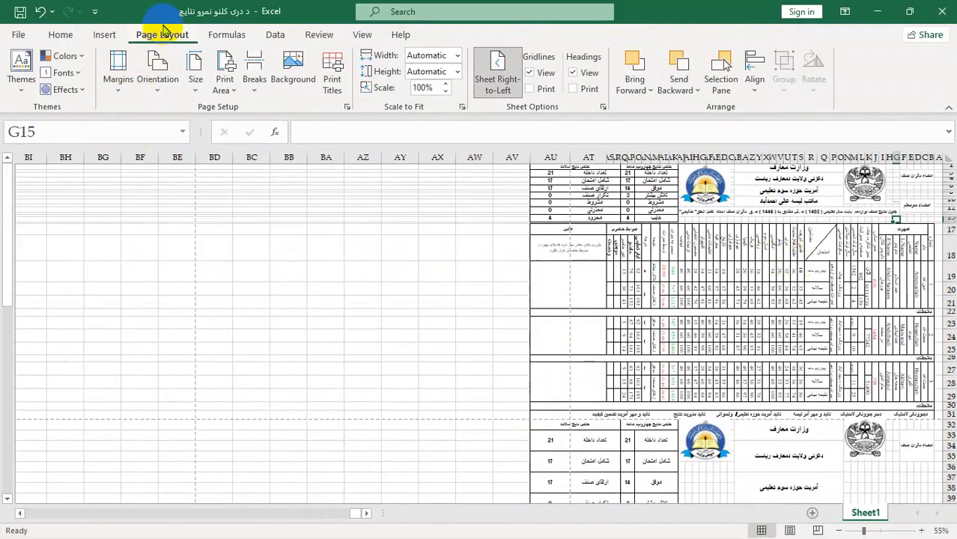
Step: Apply the Facet theme to the workbook and enlarge the results table to inspect it
{"action": "left_click", "coordinate": [19, 96]}
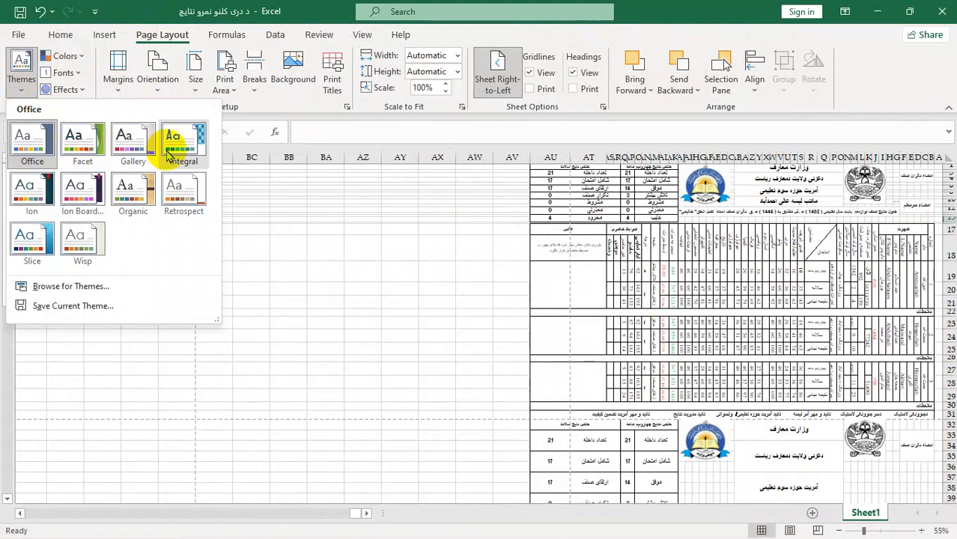
{"action": "left_click", "coordinate": [87, 142]}
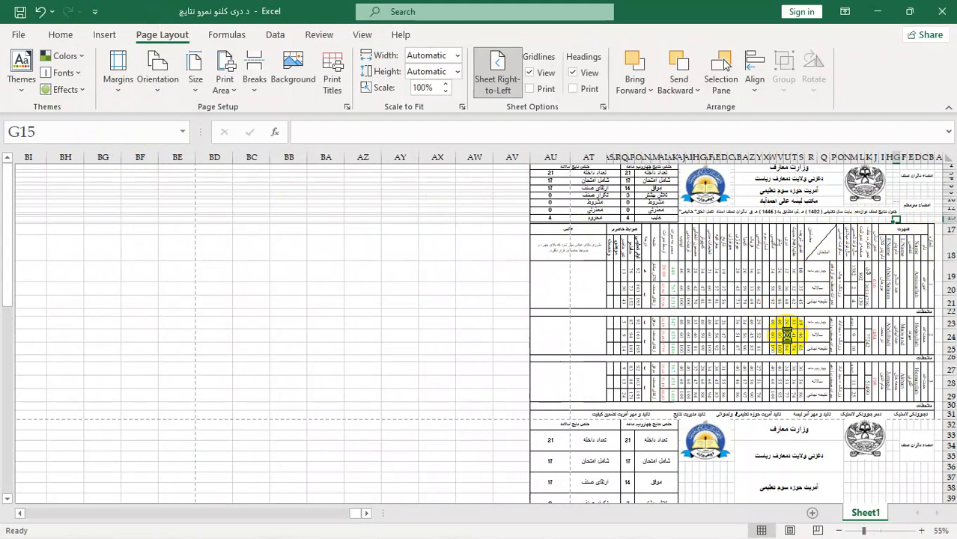
{"action": "scroll", "coordinate": [787, 334], "scroll_direction": "up", "scroll_amount": 10, "text": "ctrl"}
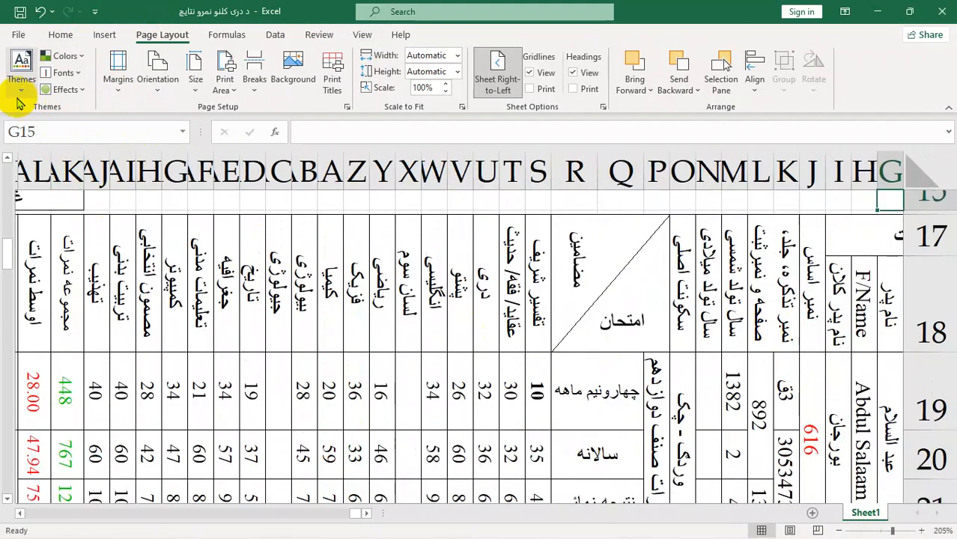
Step: Try the Retrospect theme and the Slice theme on the results table
{"action": "left_click", "coordinate": [21, 89]}
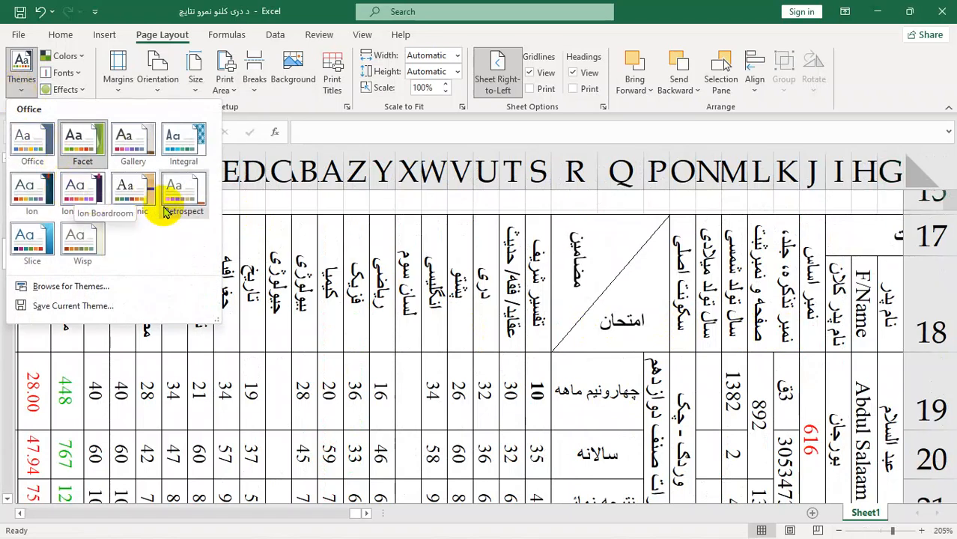
{"action": "left_click", "coordinate": [187, 198]}
{"action": "left_click", "coordinate": [330, 286]}
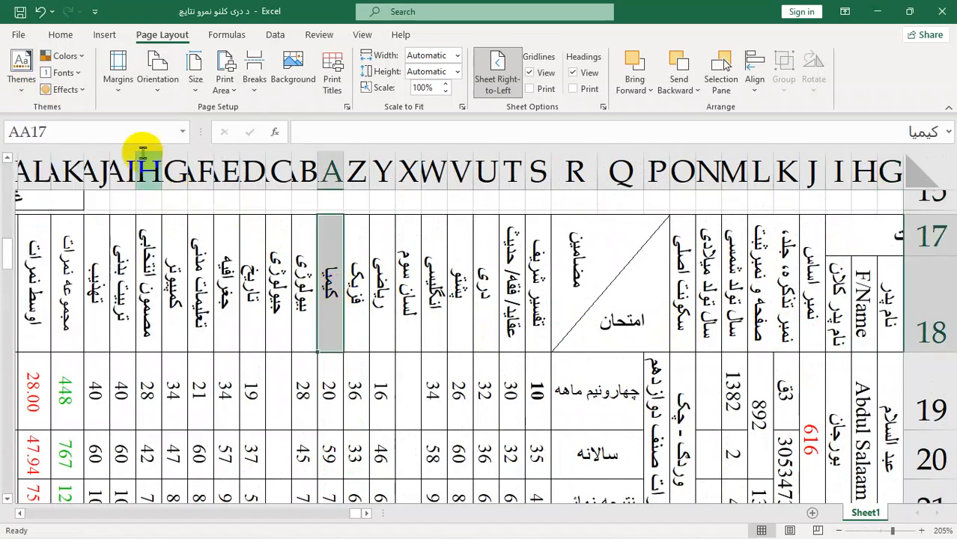
{"action": "left_click", "coordinate": [21, 78]}
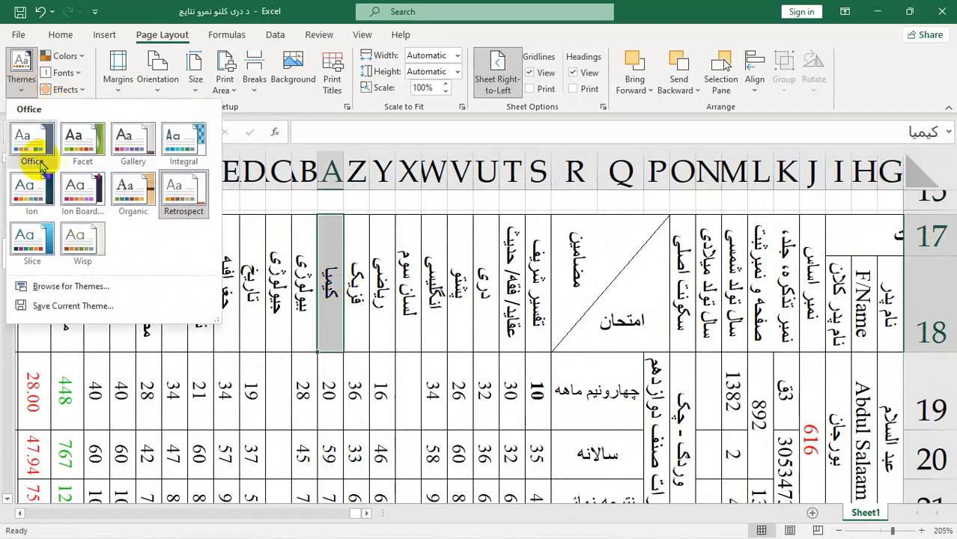
{"action": "left_click", "coordinate": [45, 238]}
{"action": "key", "text": "Right"}
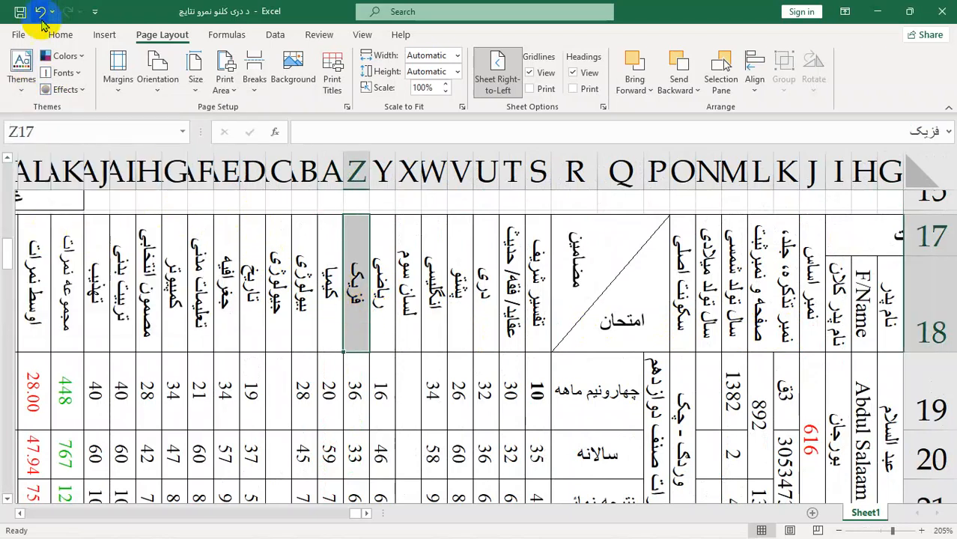
Step: Draw a rectangle about 1.25" wide by 0.61" high and a rounded rectangle about 1.15" wide by 1.3" high over the table
{"action": "left_click", "coordinate": [104, 34]}
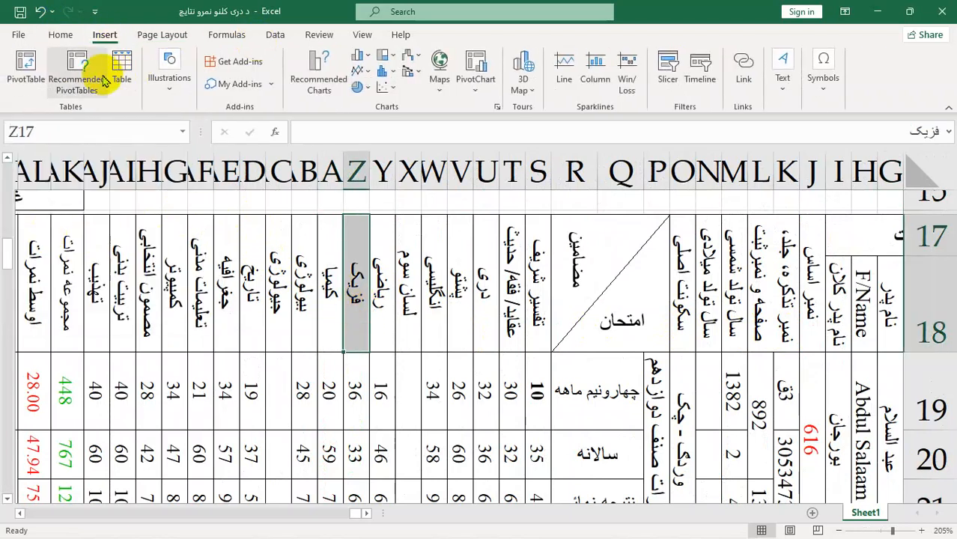
{"action": "left_click", "coordinate": [169, 78]}
{"action": "left_click", "coordinate": [194, 135]}
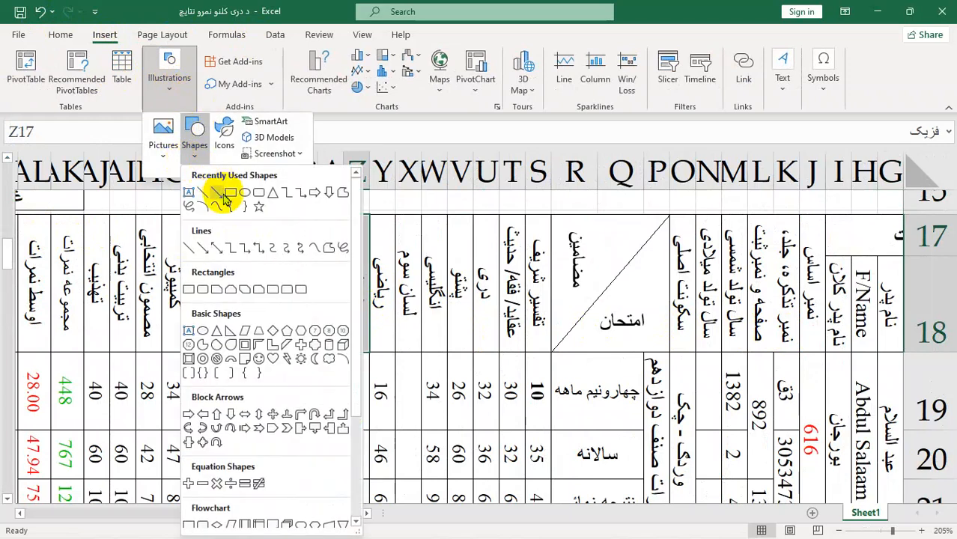
{"action": "left_click", "coordinate": [237, 195]}
{"action": "left_click_drag", "start_coordinate": [463, 270], "coordinate": [636, 354]}
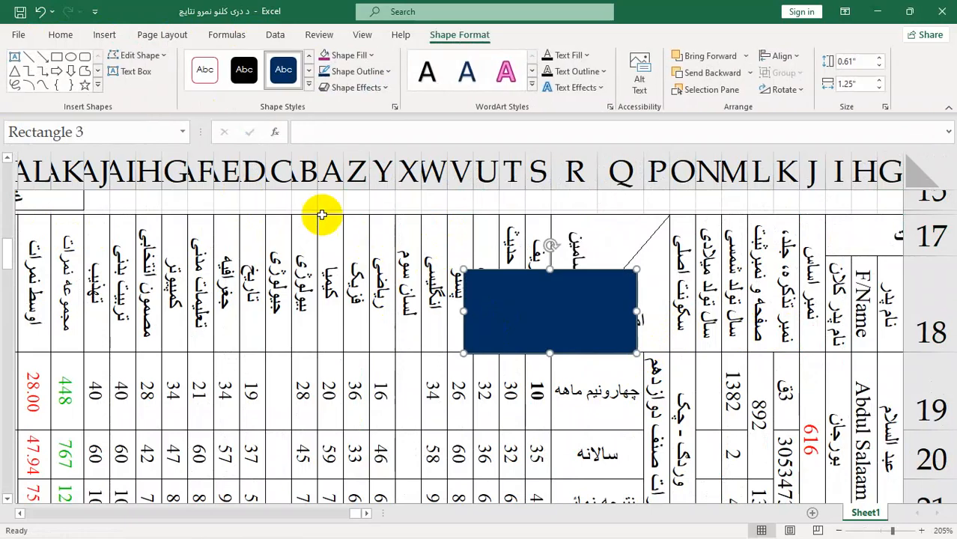
{"action": "left_click", "coordinate": [85, 63]}
{"action": "left_click_drag", "start_coordinate": [231, 350], "coordinate": [391, 522]}
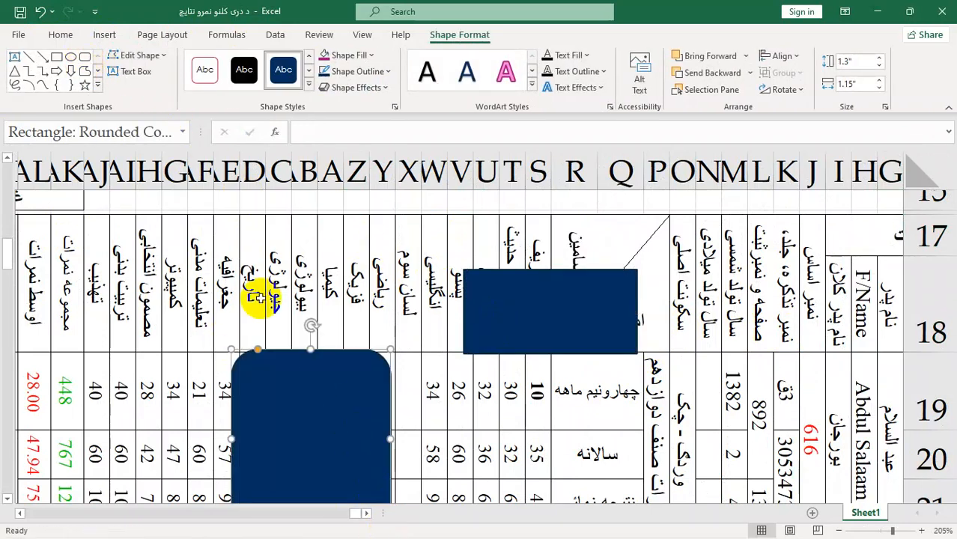
Step: Apply the Facet theme to the workbook to recolor the two shapes
{"action": "left_click", "coordinate": [155, 41]}
{"action": "left_click", "coordinate": [21, 67]}
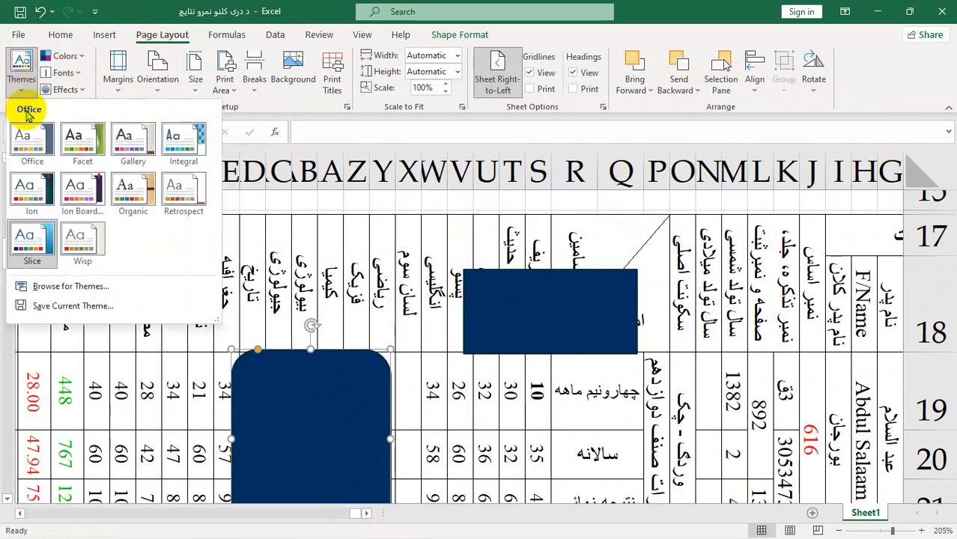
{"action": "left_click", "coordinate": [83, 139]}
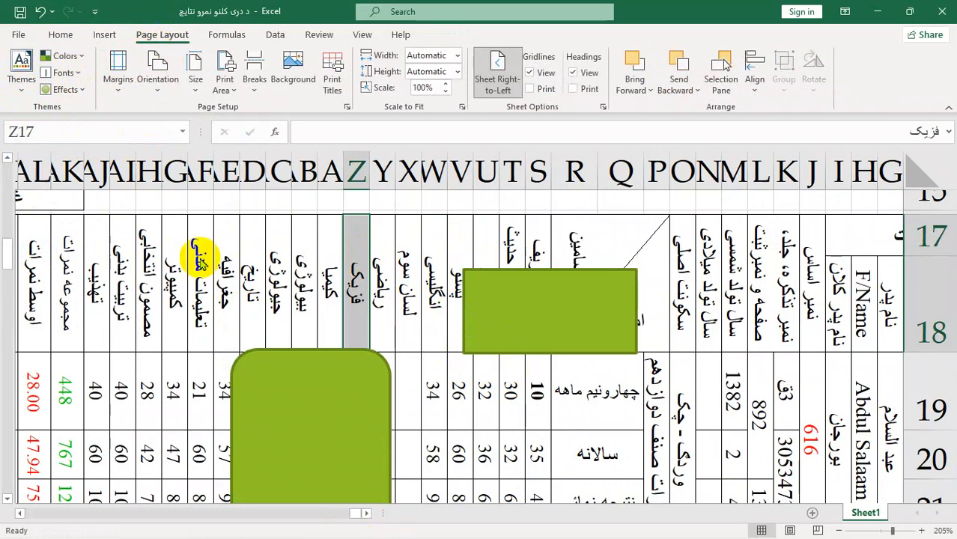
Step: Preview the built-in theme color sets, such as Yellow Orange, on the two shapes
{"action": "left_click", "coordinate": [76, 61]}
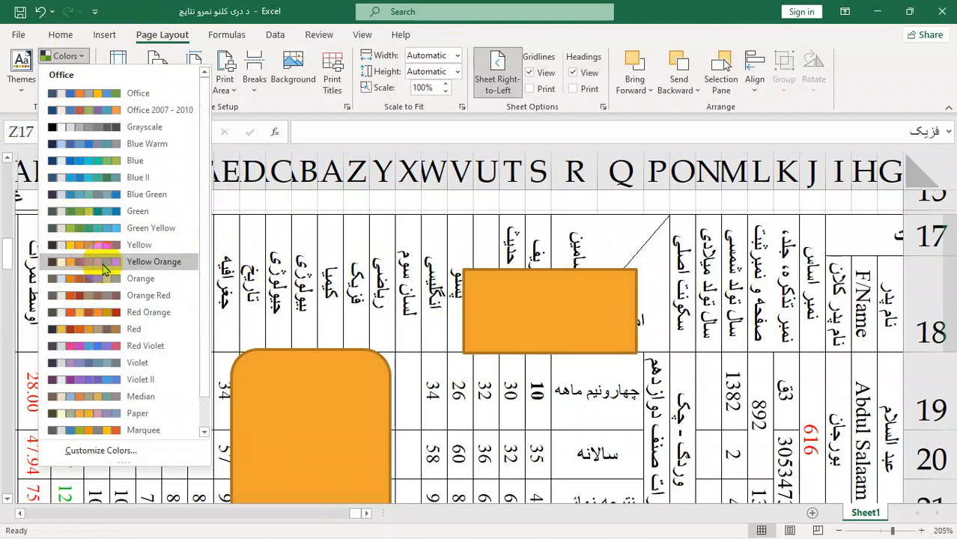
{"action": "scroll", "coordinate": [110, 281], "scroll_direction": "down", "scroll_amount": 1}
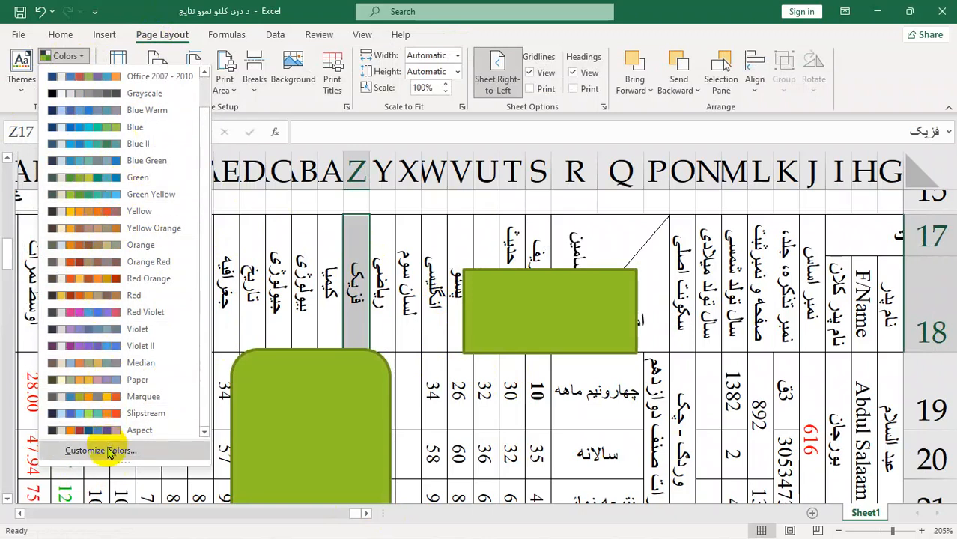
{"action": "left_click", "coordinate": [352, 262]}
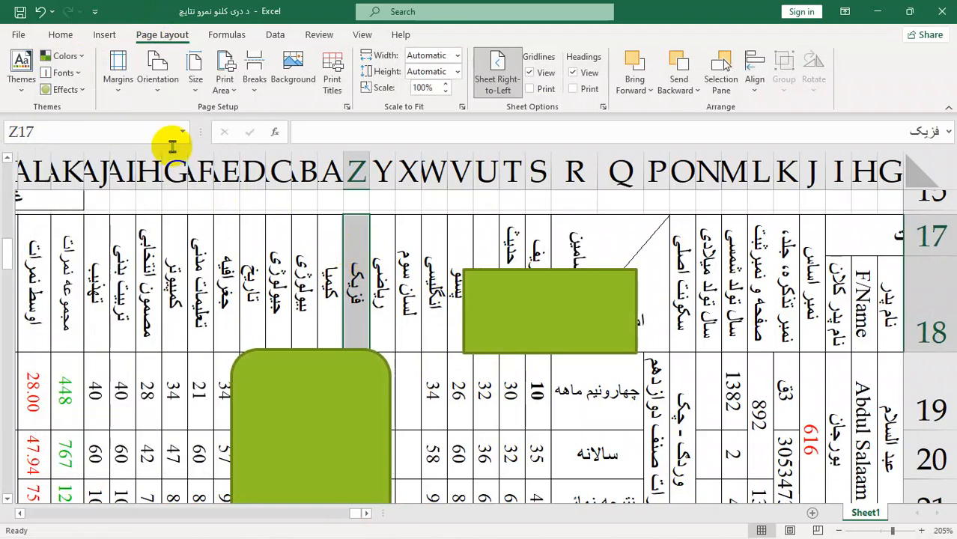
Step: Try the Candara theme fonts and the Extreme Shadow theme effects on the sheet and its shapes
{"action": "left_click", "coordinate": [78, 75]}
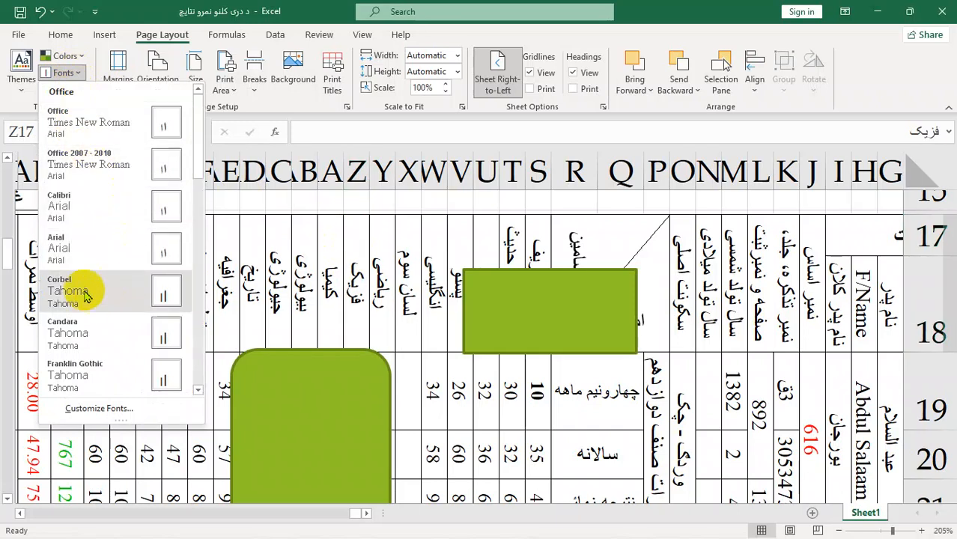
{"action": "left_click", "coordinate": [87, 329]}
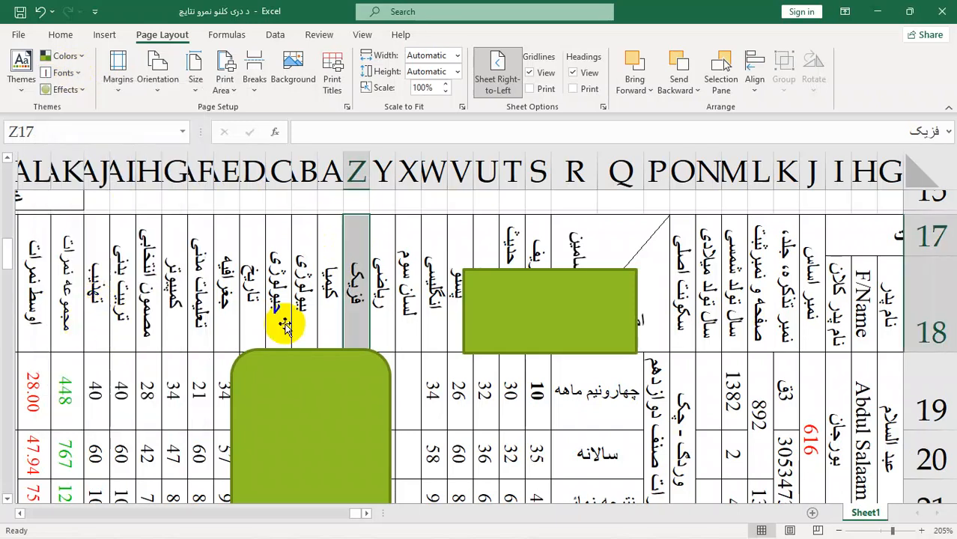
{"action": "left_click", "coordinate": [410, 323]}
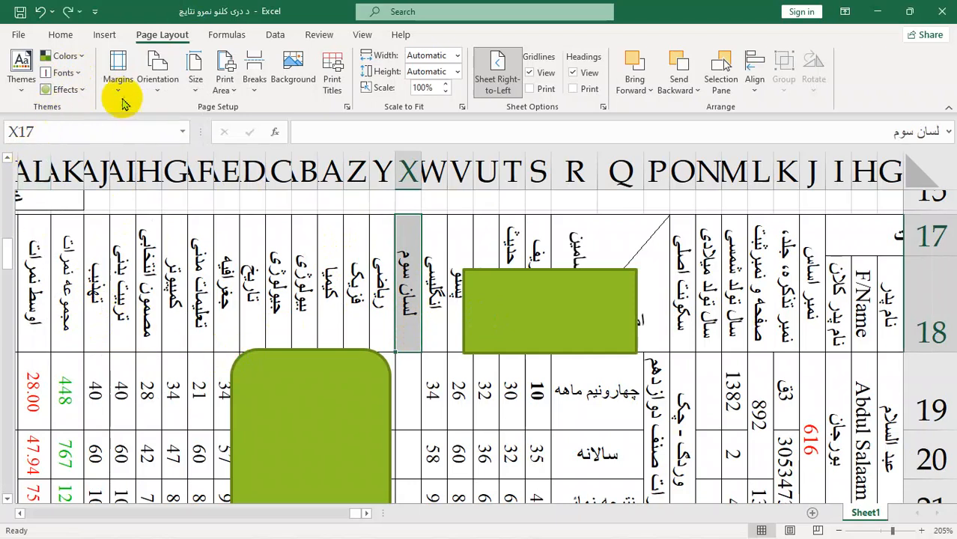
{"action": "left_click", "coordinate": [68, 90]}
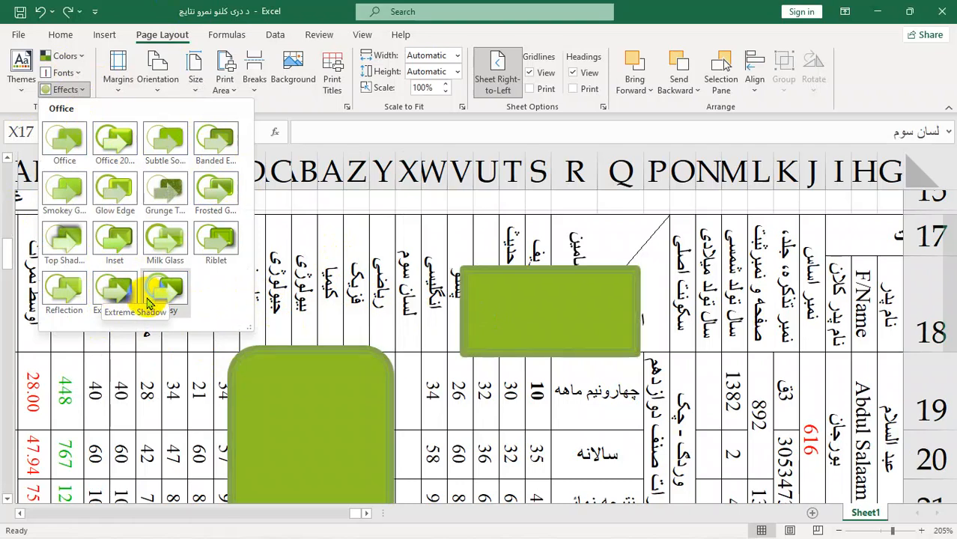
{"action": "left_click", "coordinate": [111, 290]}
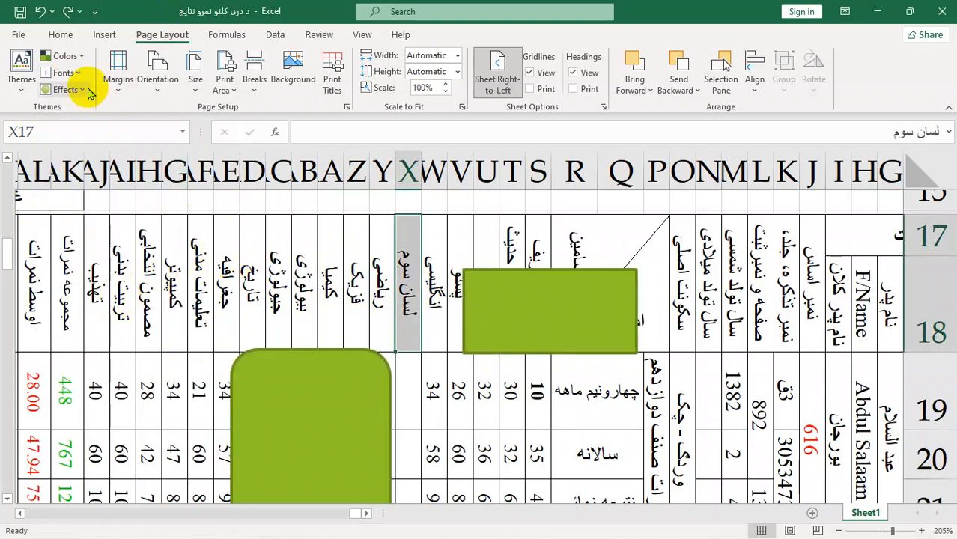
Step: Apply the Narrow margins preset to the page
{"action": "left_click", "coordinate": [118, 93]}
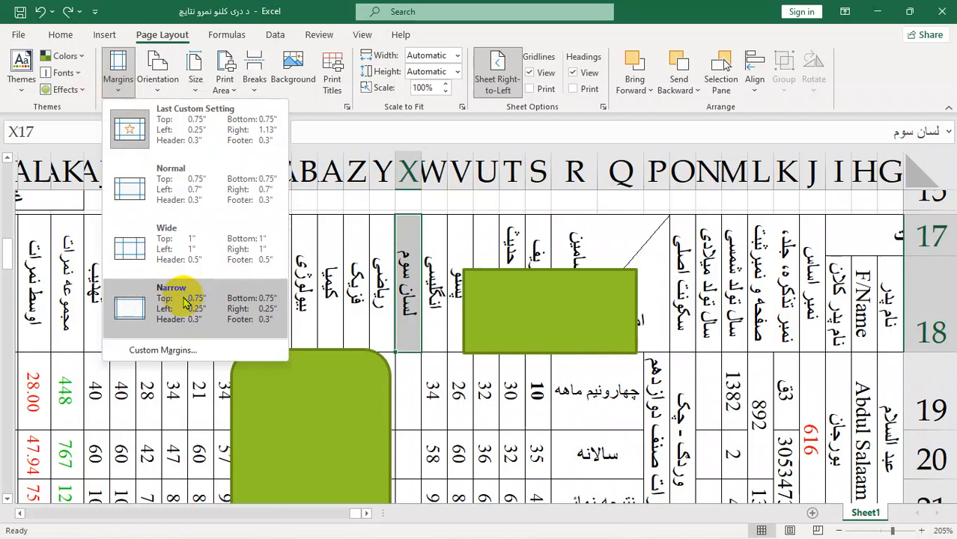
{"action": "left_click", "coordinate": [131, 369]}
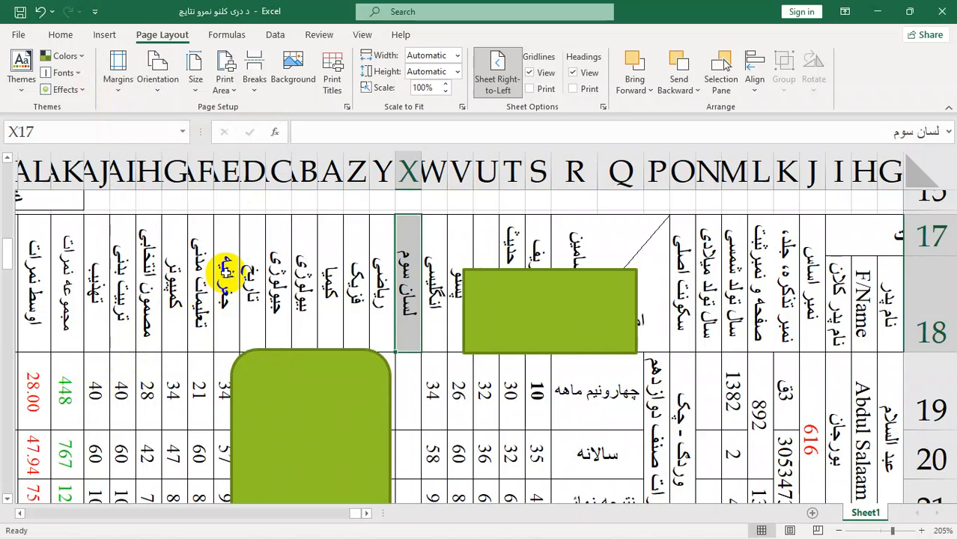
{"action": "left_click", "coordinate": [119, 74]}
{"action": "left_click", "coordinate": [155, 307]}
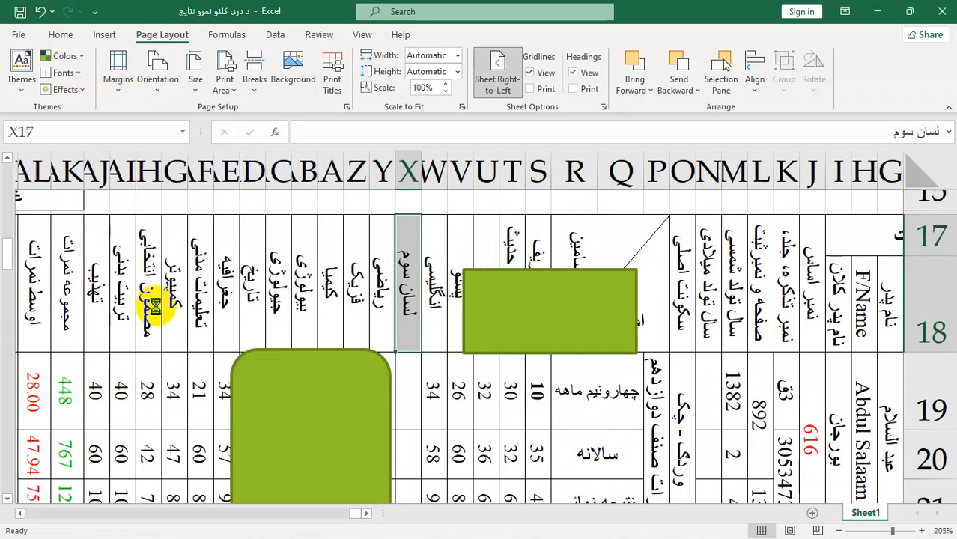
Step: Look through the page orientation options and the available paper sizes
{"action": "left_click", "coordinate": [161, 88]}
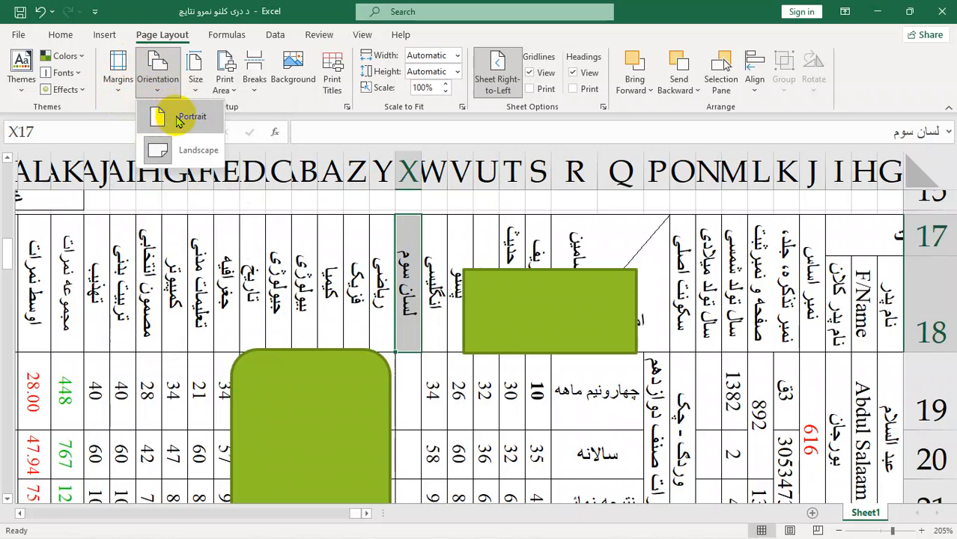
{"action": "left_click", "coordinate": [195, 80]}
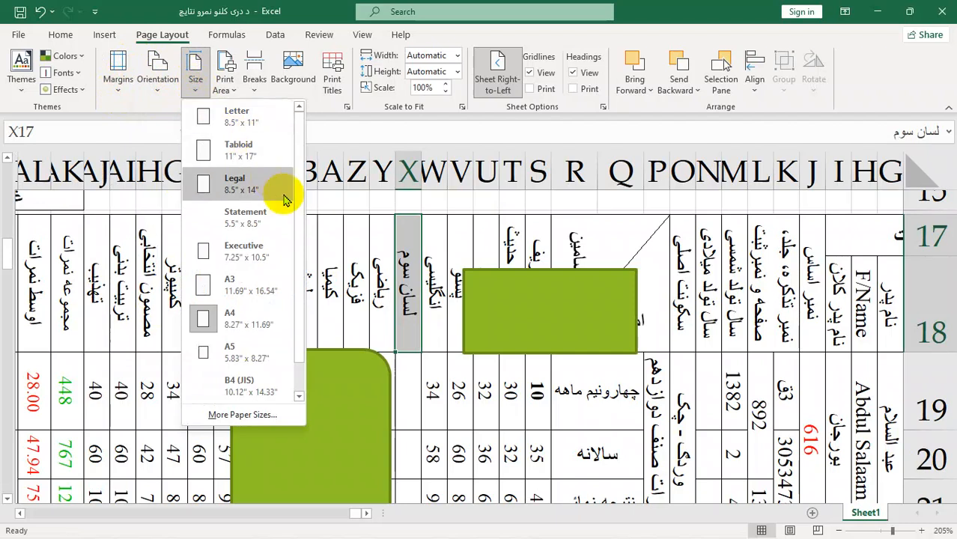
{"action": "left_click", "coordinate": [405, 173]}
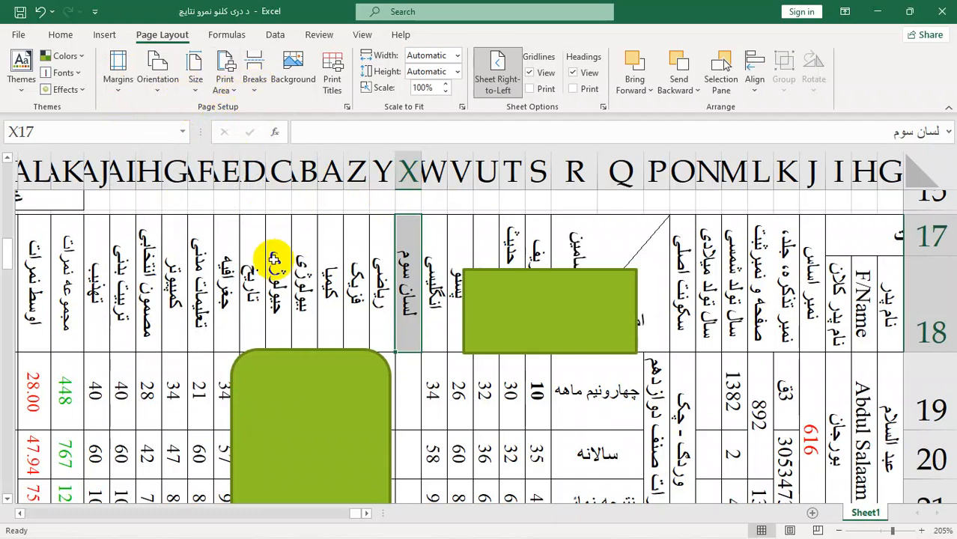
Step: Delete the rectangle and the rounded rectangle covering the results table
{"action": "scroll", "coordinate": [274, 259], "scroll_direction": "down", "scroll_amount": 4, "text": "ctrl"}
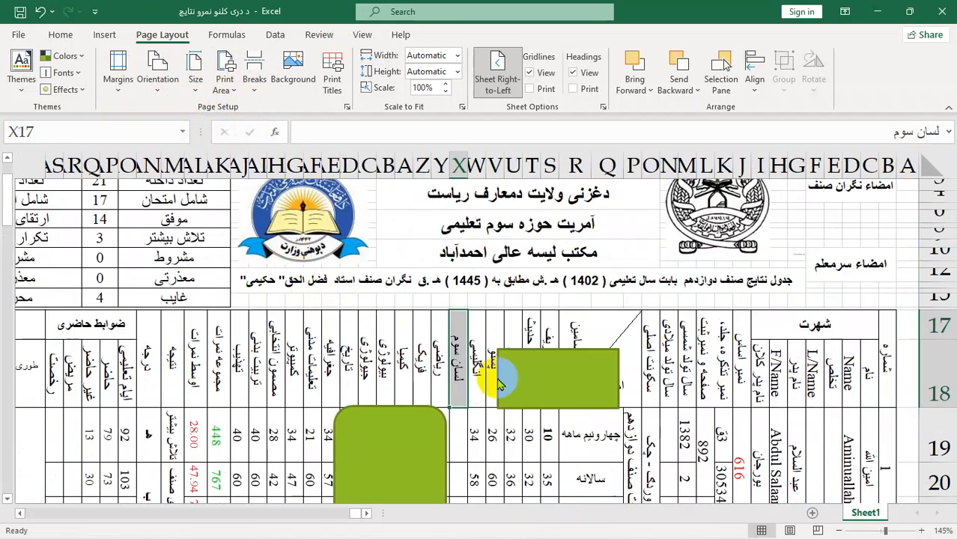
{"action": "left_click", "coordinate": [608, 405]}
{"action": "key", "text": "Delete"}
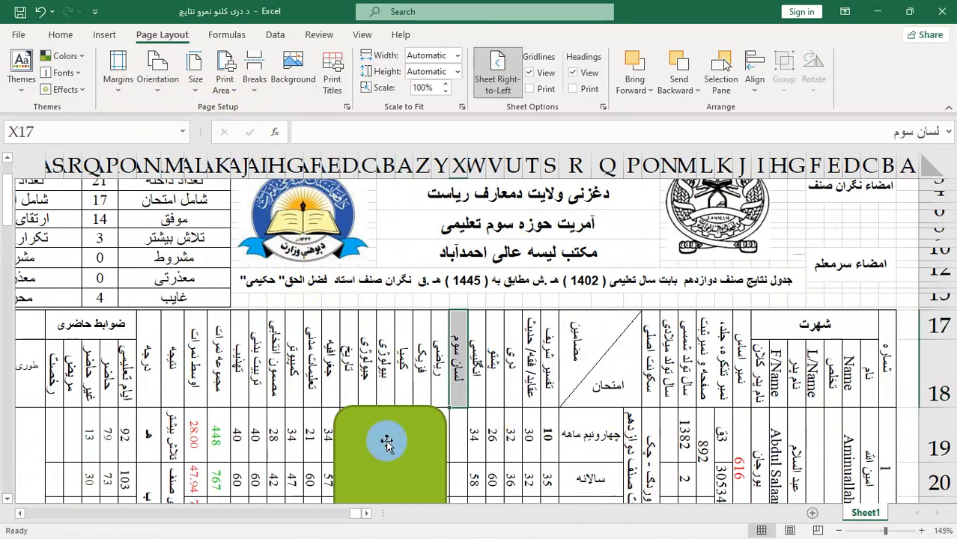
{"action": "left_click", "coordinate": [386, 440]}
{"action": "key", "text": "Delete"}
Step: Check the results sheet in the print preview and return to the sheet
{"action": "left_click", "coordinate": [458, 432]}
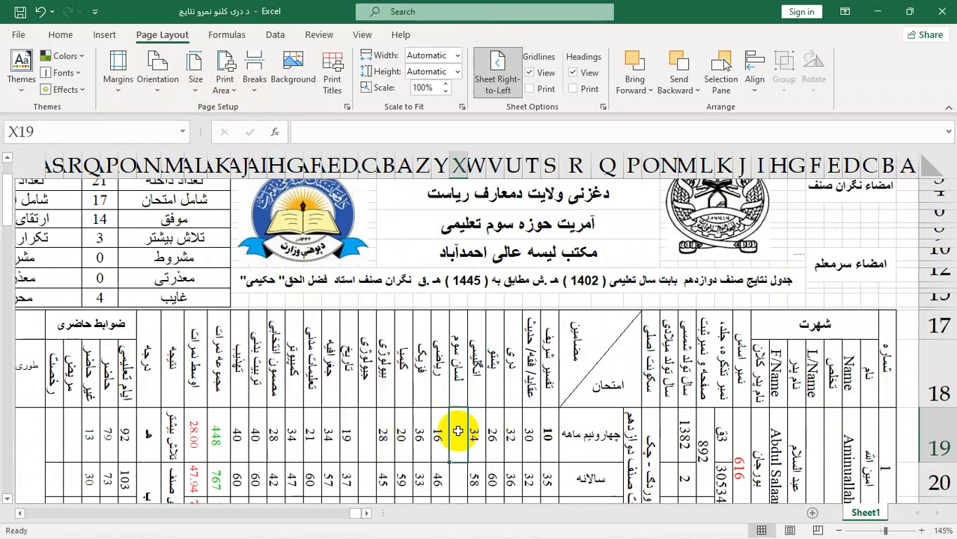
{"action": "key", "text": "ctrl+p"}
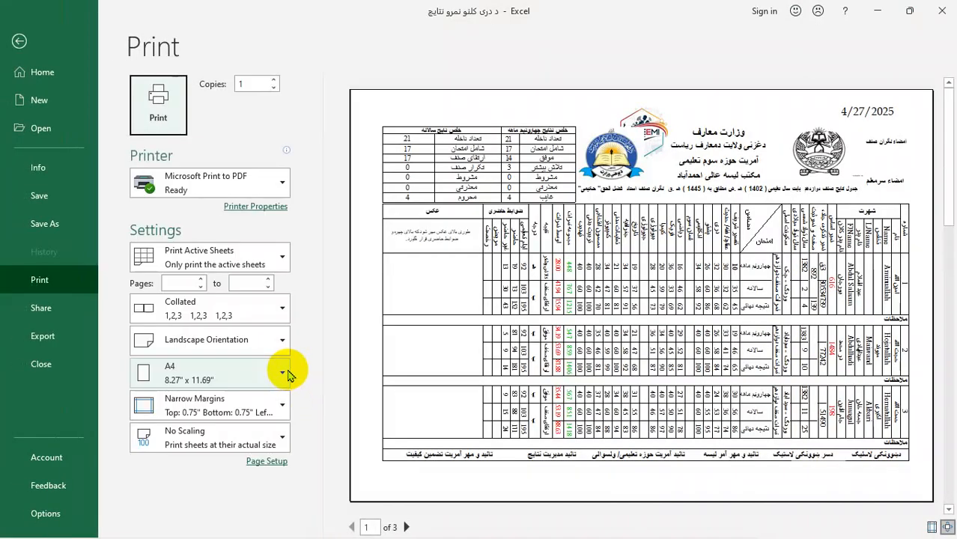
{"action": "left_click", "coordinate": [20, 40]}
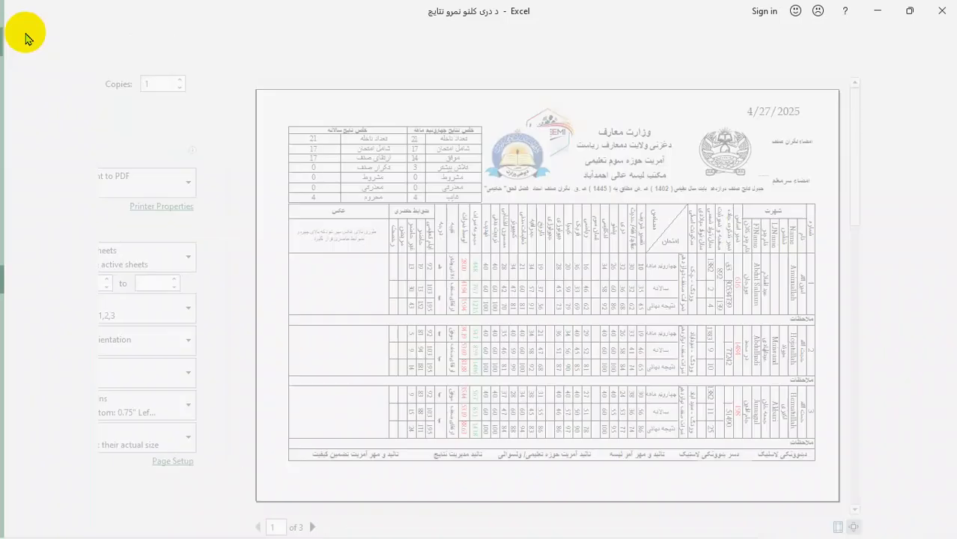
Step: Set the range X17:AI19 of the results table as the print area and check it in the print preview
{"action": "left_click_drag", "start_coordinate": [261, 322], "coordinate": [456, 425]}
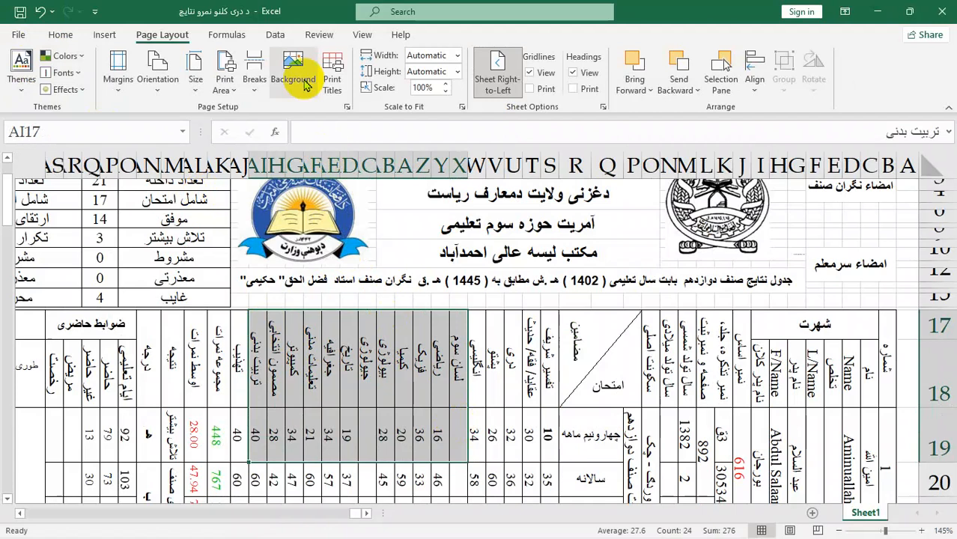
{"action": "left_click", "coordinate": [225, 88]}
{"action": "left_click", "coordinate": [262, 113]}
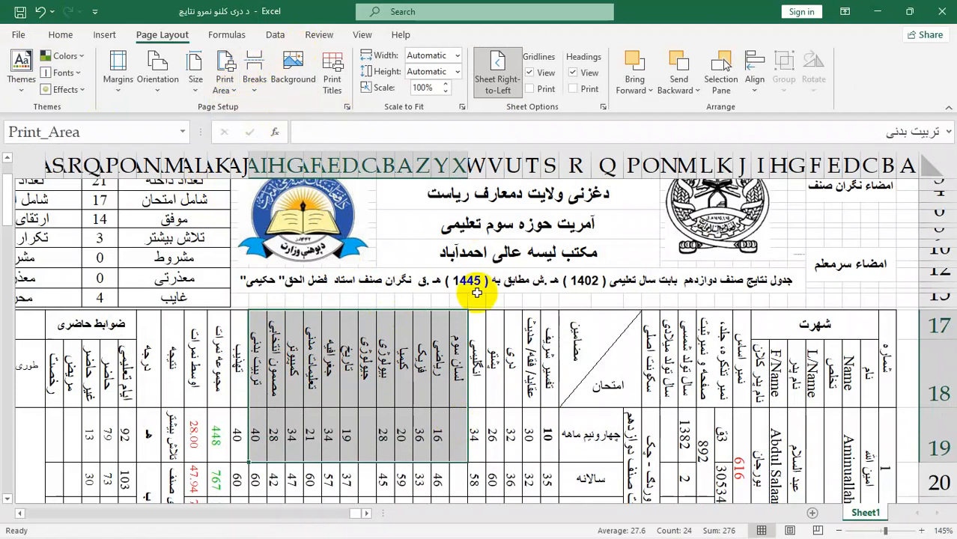
{"action": "left_click", "coordinate": [494, 448]}
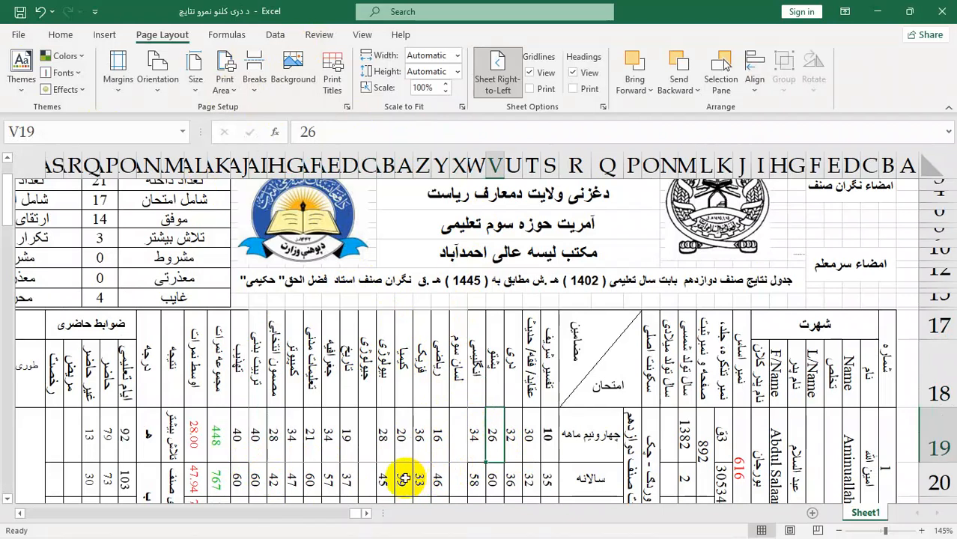
{"action": "key", "text": "ctrl+p"}
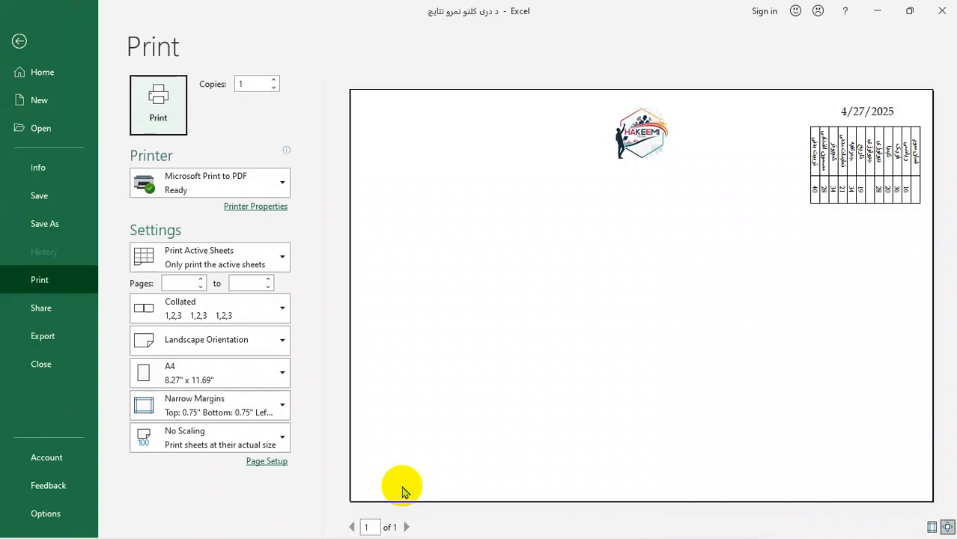
{"action": "left_click", "coordinate": [19, 41]}
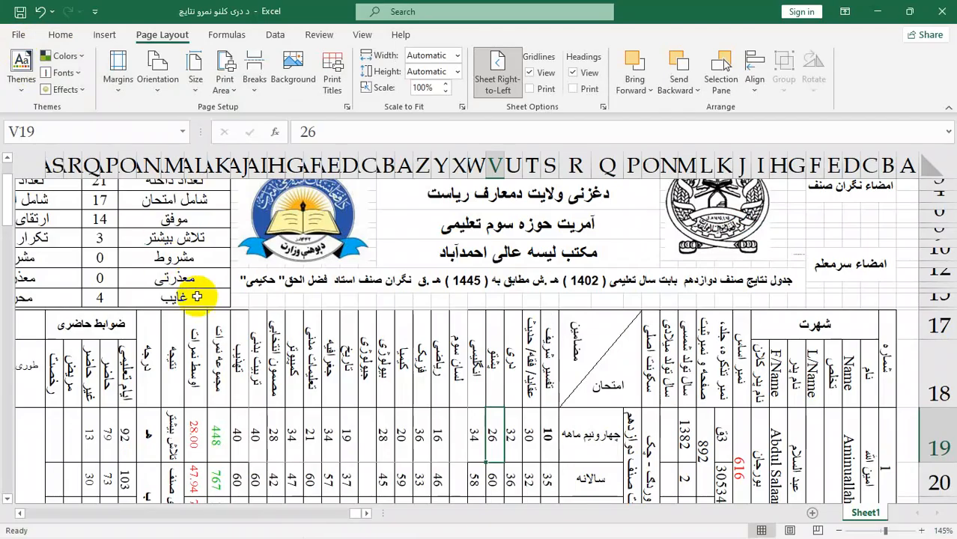
Step: Set the single cell V19 as the print area, accepting the single-cell choice
{"action": "left_click", "coordinate": [225, 84]}
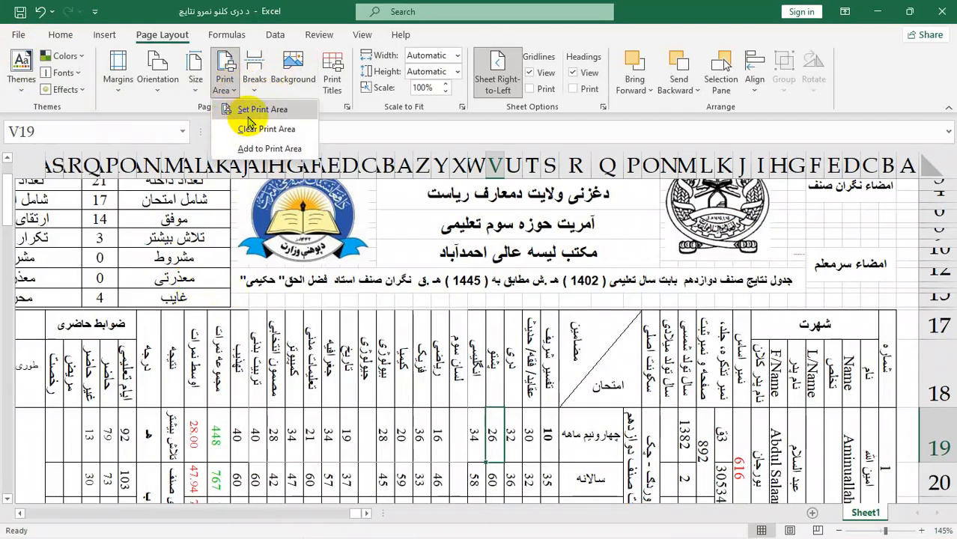
{"action": "left_click", "coordinate": [263, 110]}
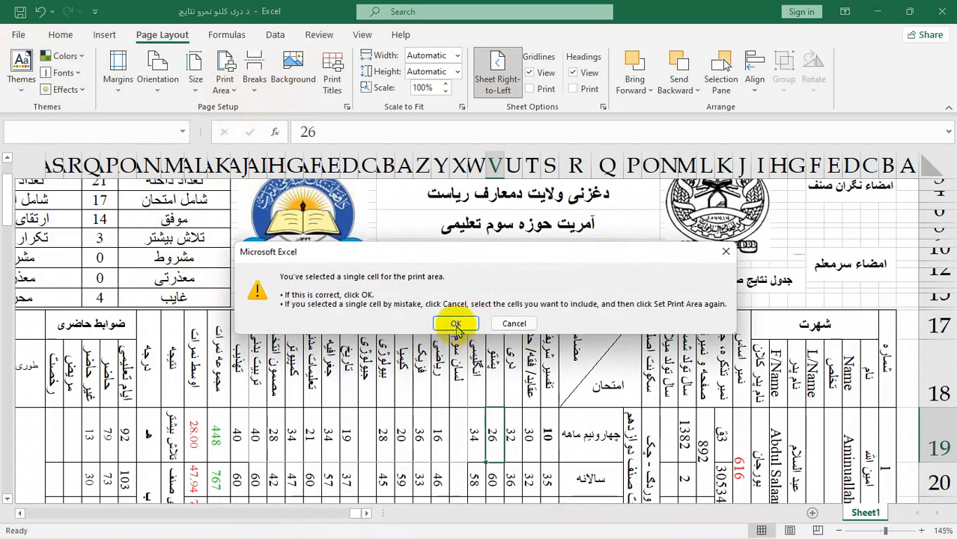
{"action": "left_click", "coordinate": [456, 323]}
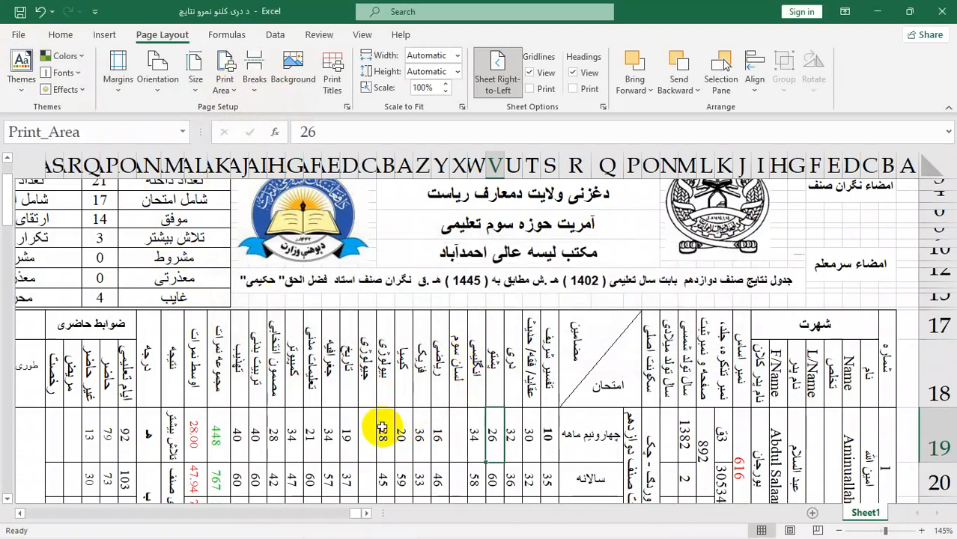
{"action": "left_click", "coordinate": [224, 84]}
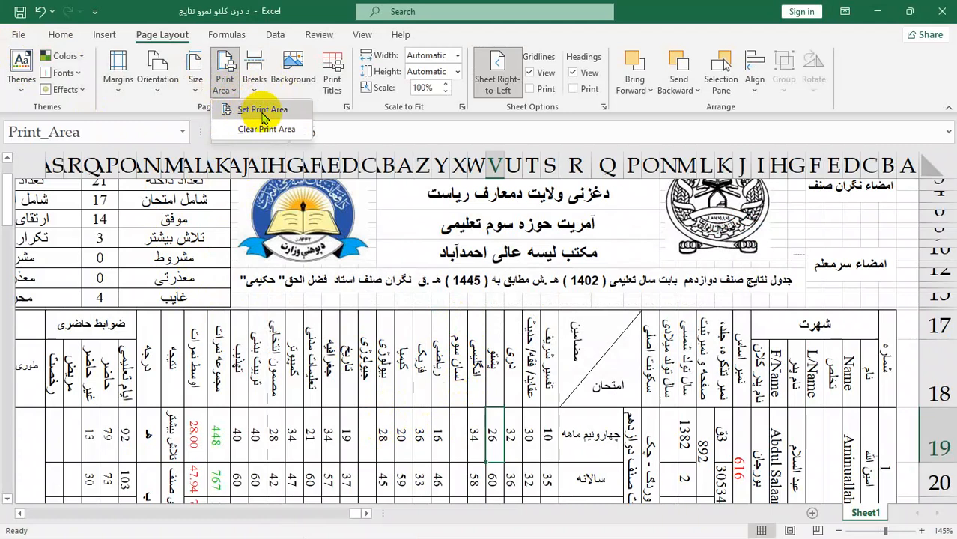
{"action": "left_click", "coordinate": [262, 110]}
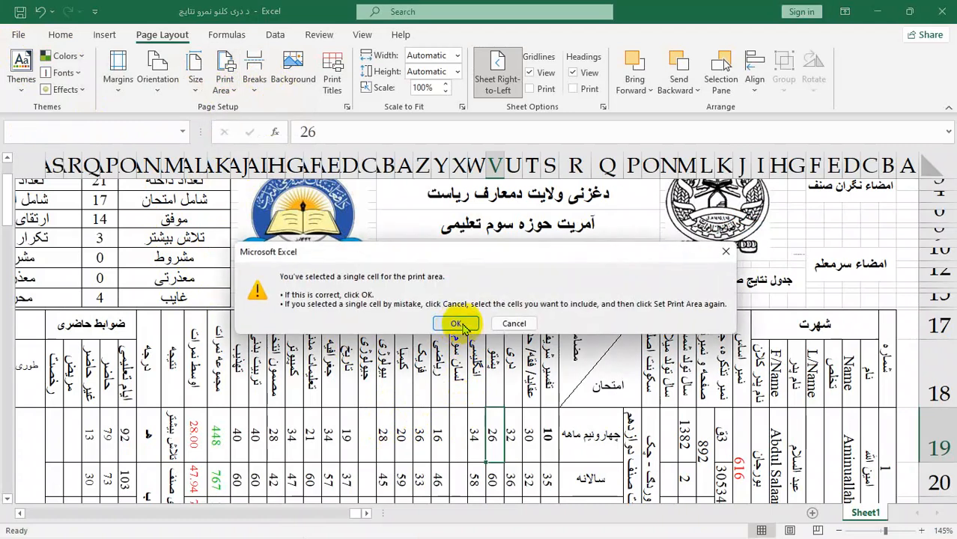
{"action": "left_click", "coordinate": [462, 326]}
Step: Clear the single-cell print area from the results sheet
{"action": "left_click_drag", "start_coordinate": [271, 337], "coordinate": [442, 433]}
{"action": "left_click", "coordinate": [472, 367]}
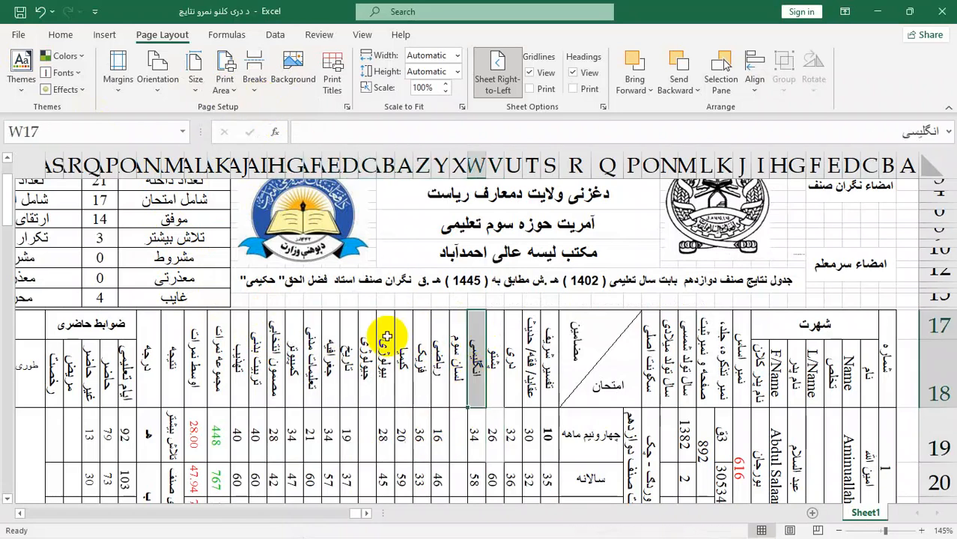
{"action": "left_click", "coordinate": [224, 84]}
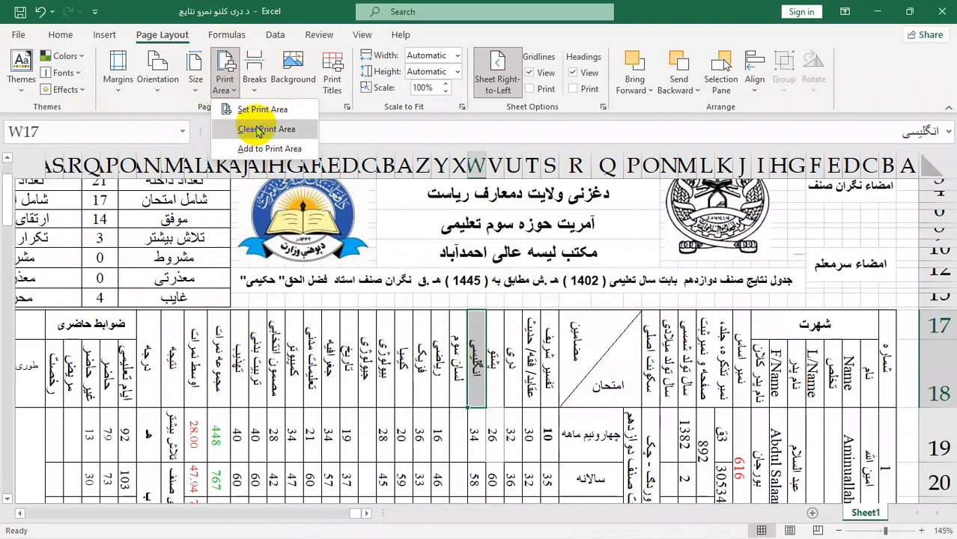
{"action": "left_click", "coordinate": [258, 131]}
Step: Set the range Y17:AF19 as the print area and check it in the print preview
{"action": "left_click_drag", "start_coordinate": [313, 337], "coordinate": [442, 431]}
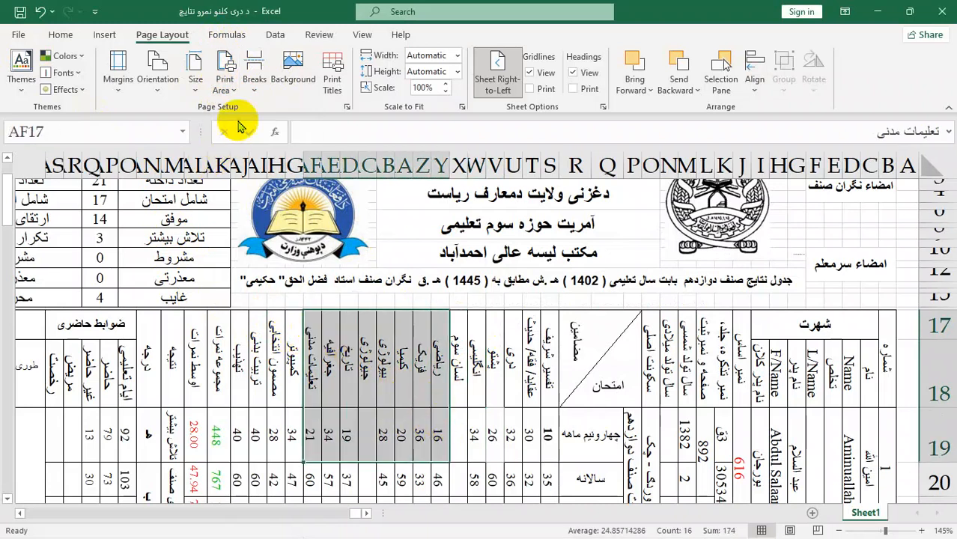
{"action": "left_click", "coordinate": [225, 79]}
{"action": "left_click", "coordinate": [251, 124]}
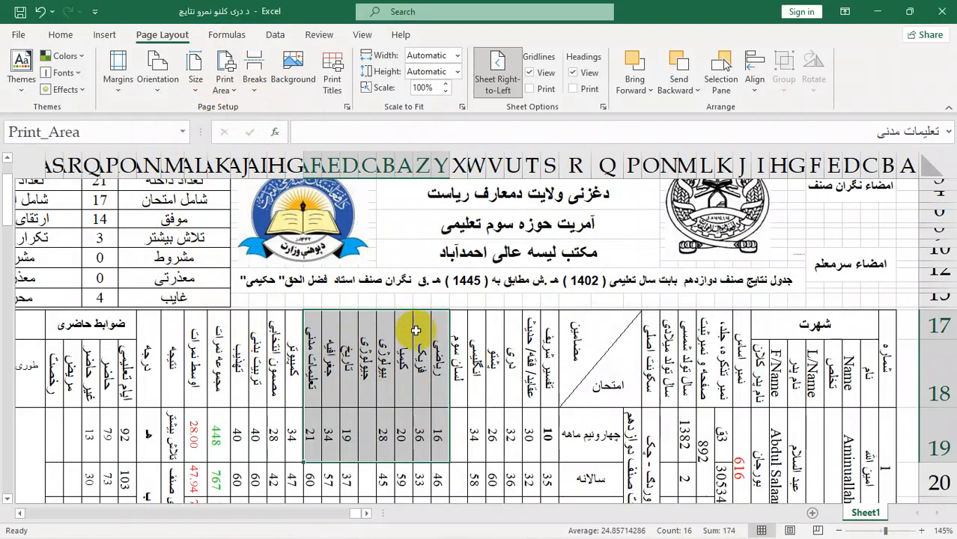
{"action": "key", "text": "ctrl+p"}
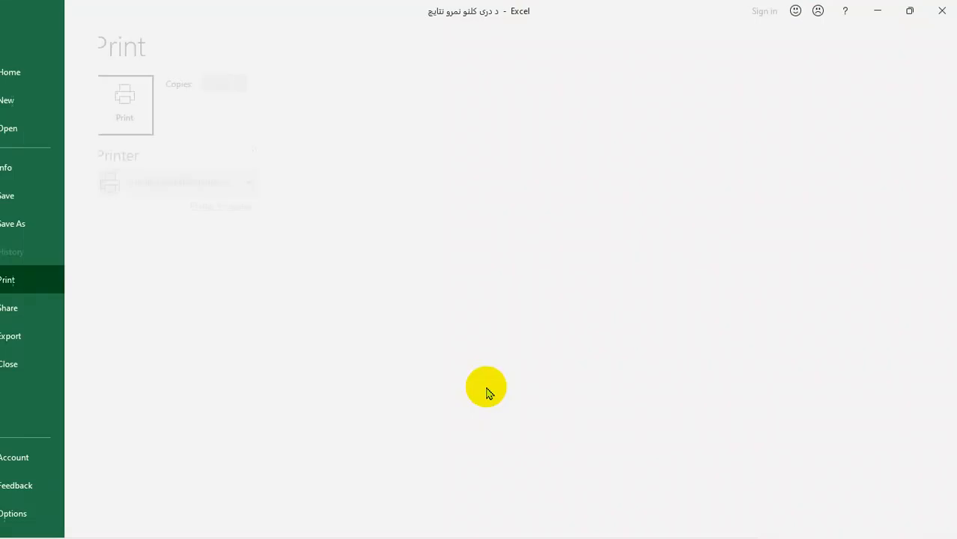
{"action": "left_click", "coordinate": [17, 37]}
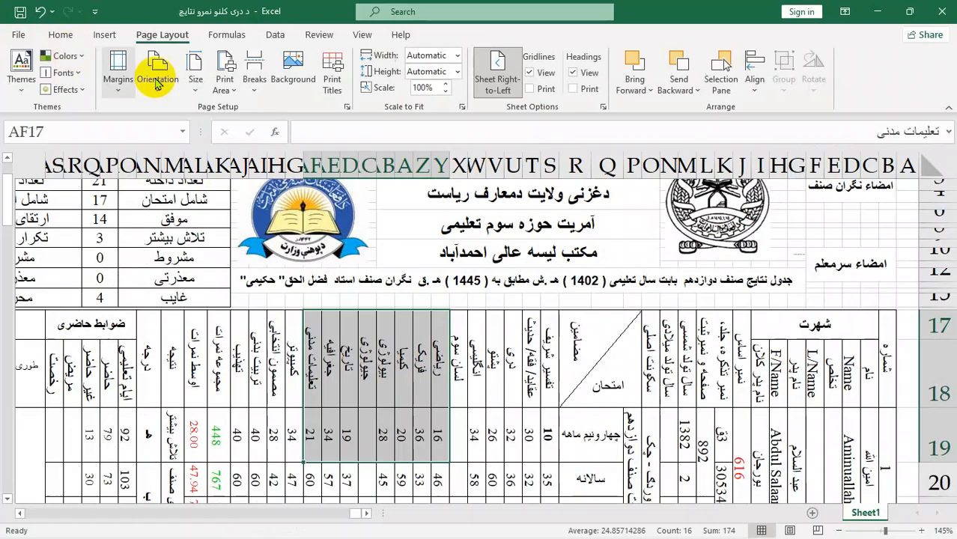
Step: Clear the print area covering Y17:AF19 and deselect the range
{"action": "left_click", "coordinate": [195, 84]}
{"action": "left_click", "coordinate": [228, 91]}
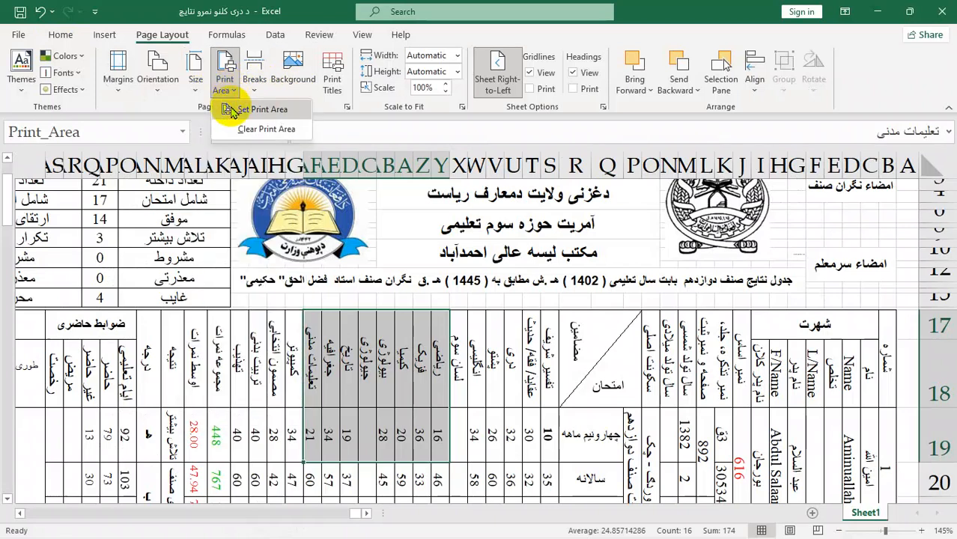
{"action": "left_click", "coordinate": [267, 129]}
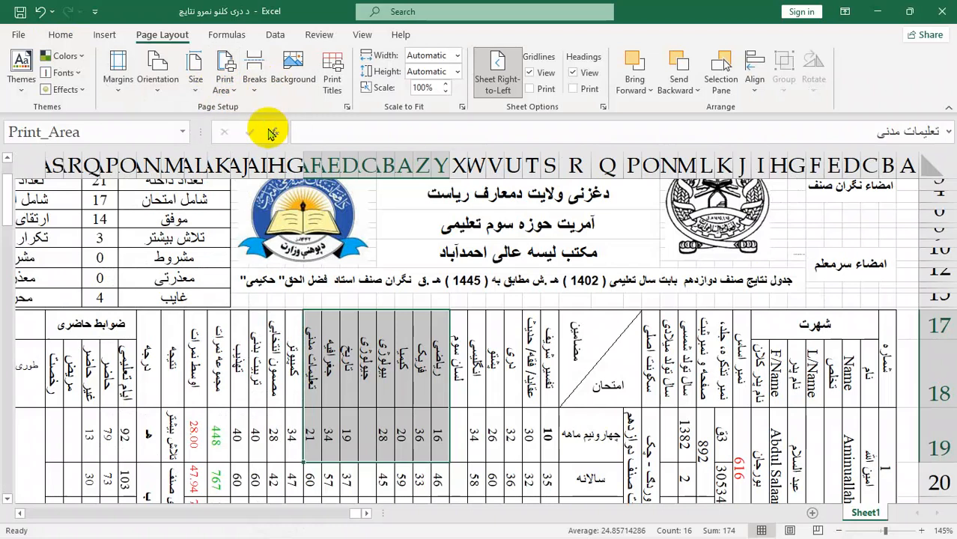
{"action": "left_click", "coordinate": [312, 360]}
{"action": "left_click", "coordinate": [330, 359]}
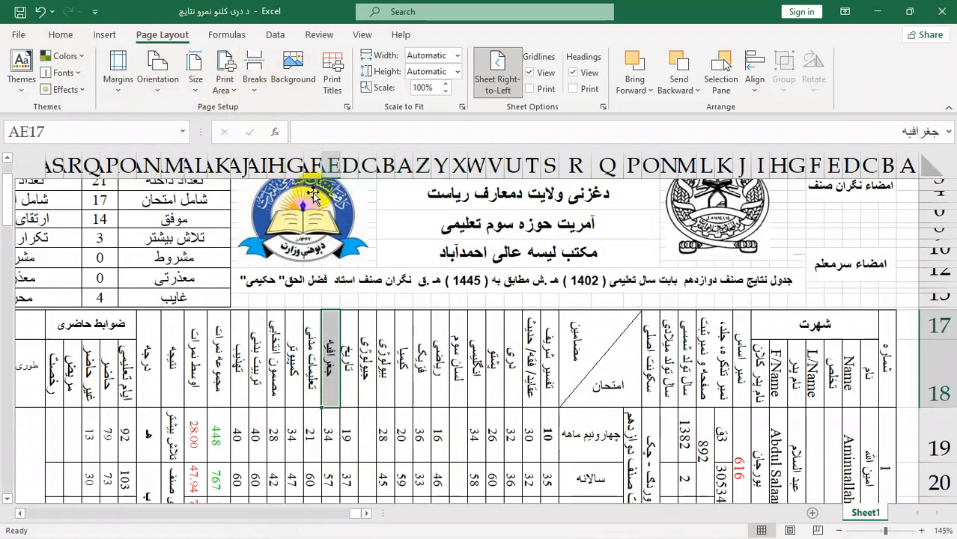
Step: Look over the results table down to the page boundary below the signature line in row 31
{"action": "scroll", "coordinate": [330, 333], "scroll_direction": "down", "scroll_amount": 2}
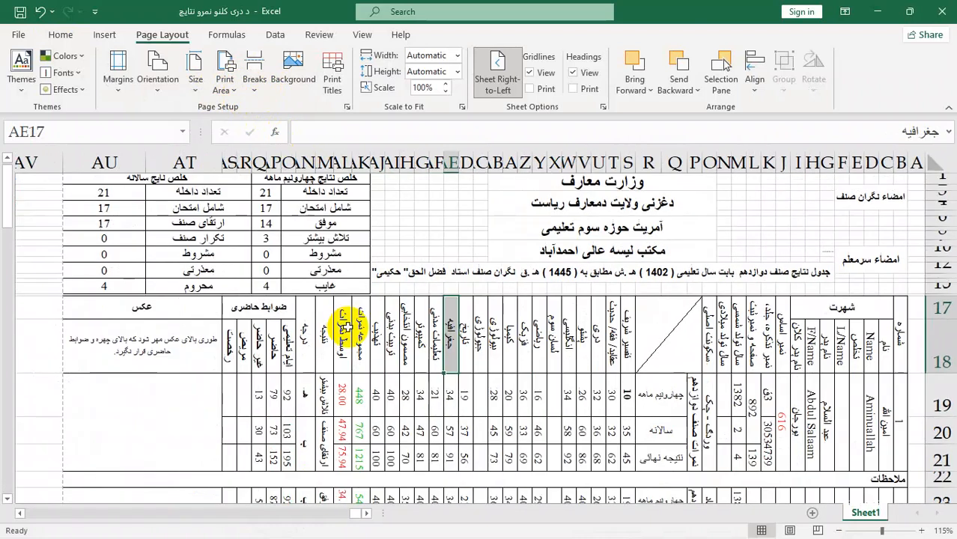
{"action": "left_click", "coordinate": [537, 457]}
{"action": "left_click", "coordinate": [524, 405]}
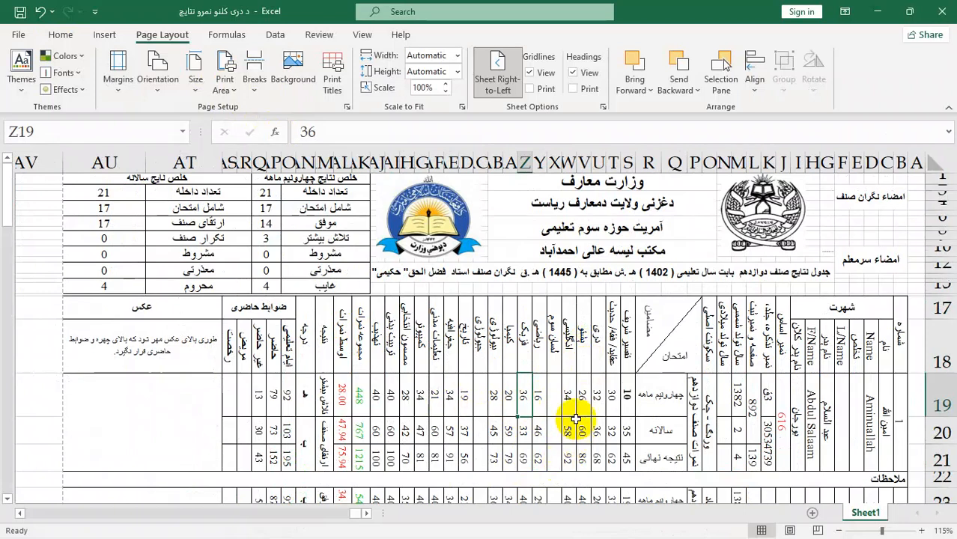
{"action": "scroll", "coordinate": [573, 421], "scroll_direction": "down", "scroll_amount": 1}
{"action": "scroll", "coordinate": [575, 405], "scroll_direction": "down", "scroll_amount": 6}
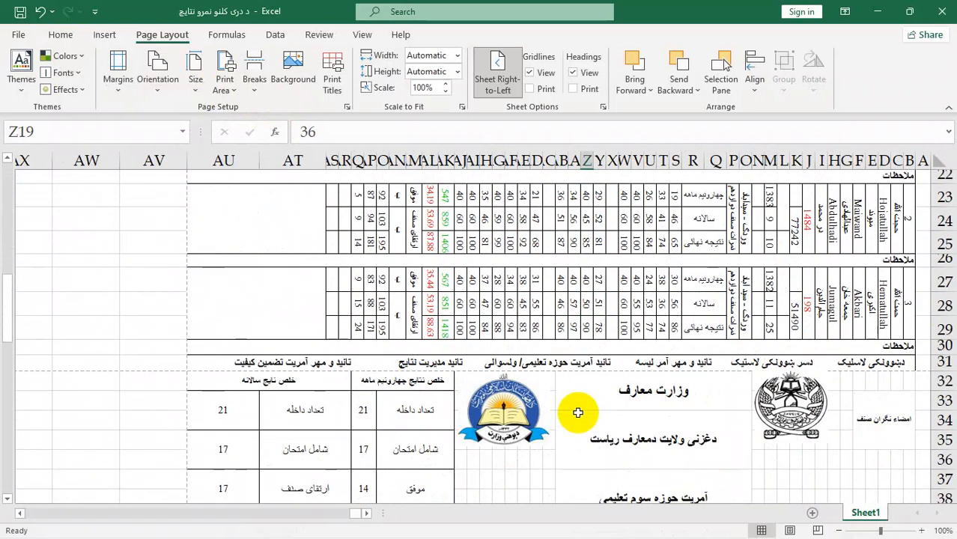
{"action": "left_click", "coordinate": [204, 361]}
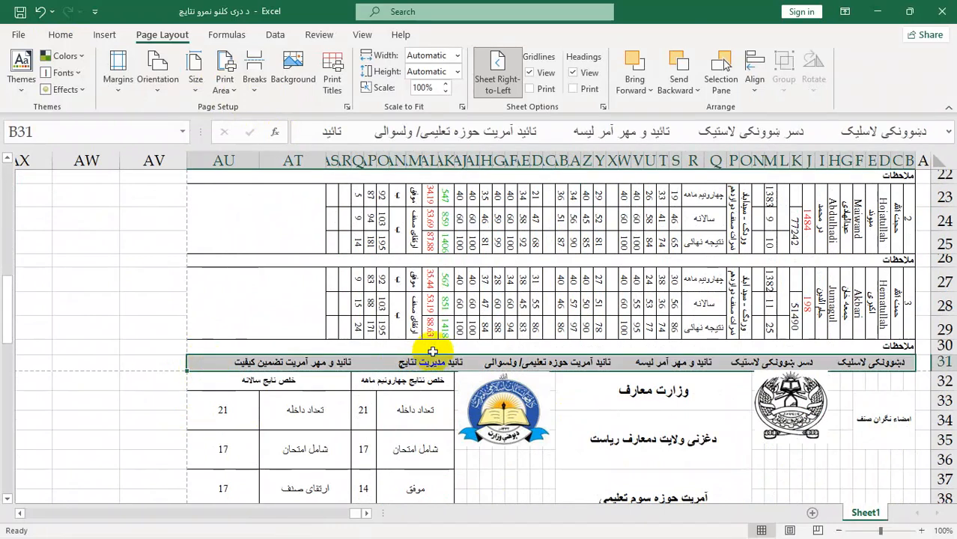
{"action": "scroll", "coordinate": [444, 327], "scroll_direction": "up", "scroll_amount": 2}
Step: Insert a page break at the merged cell Q21 in the first student's record
{"action": "left_click", "coordinate": [711, 313]}
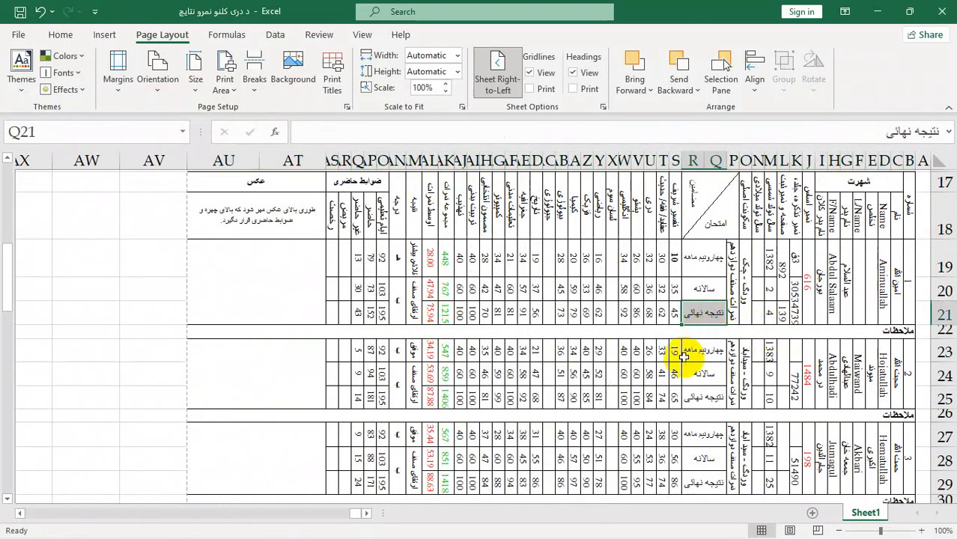
{"action": "left_click", "coordinate": [253, 78]}
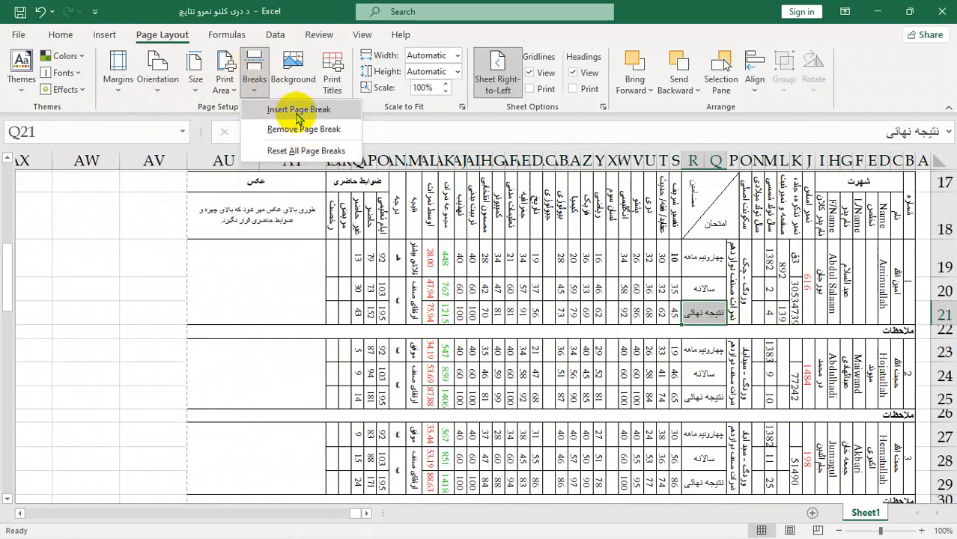
{"action": "left_click", "coordinate": [274, 111]}
{"action": "left_click", "coordinate": [631, 412]}
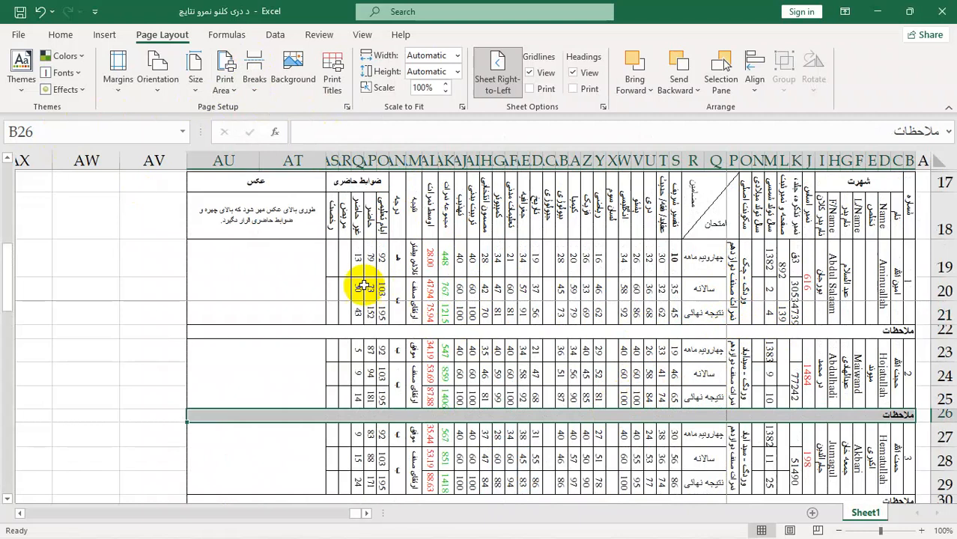
Step: Insert another page break at cell AP19 and check the page division in the print preview
{"action": "left_click", "coordinate": [363, 263]}
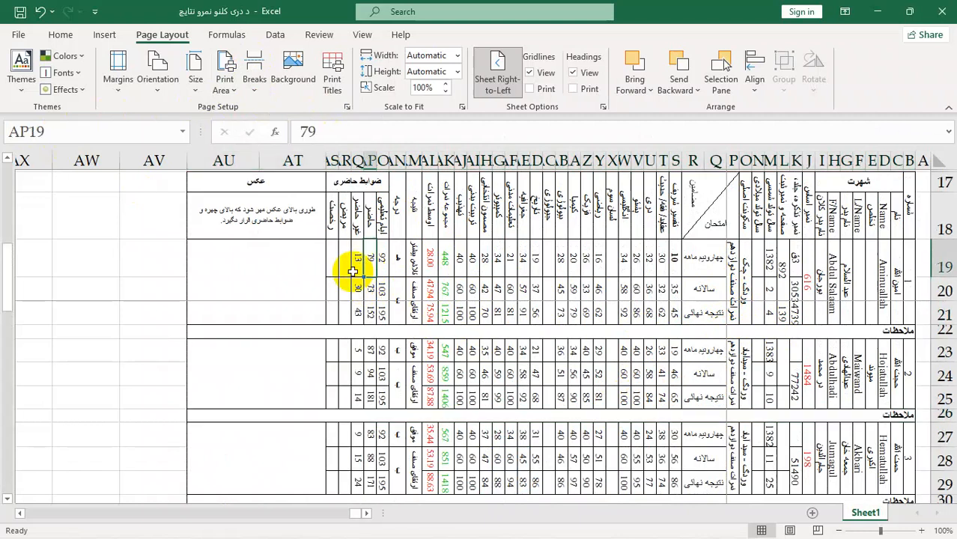
{"action": "left_click", "coordinate": [254, 81]}
{"action": "left_click", "coordinate": [299, 112]}
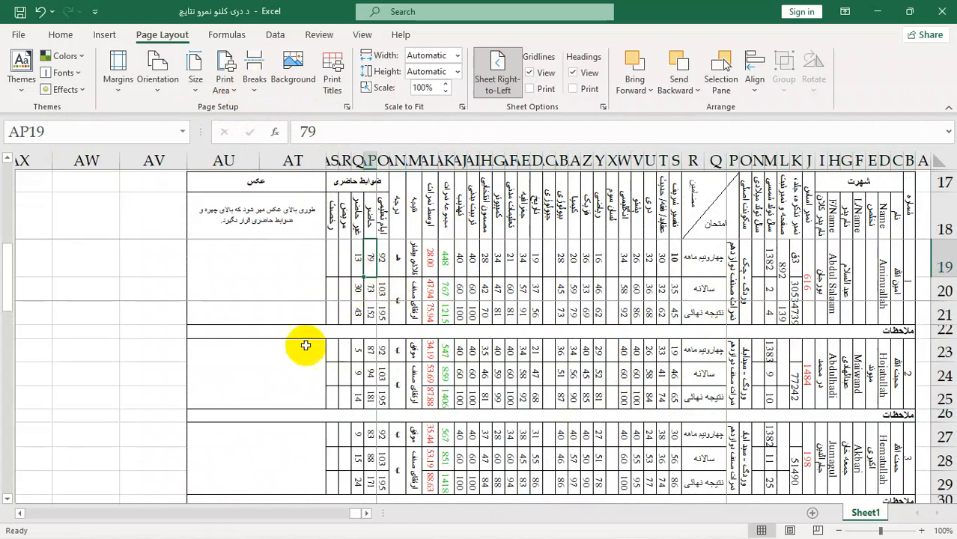
{"action": "left_click", "coordinate": [775, 241]}
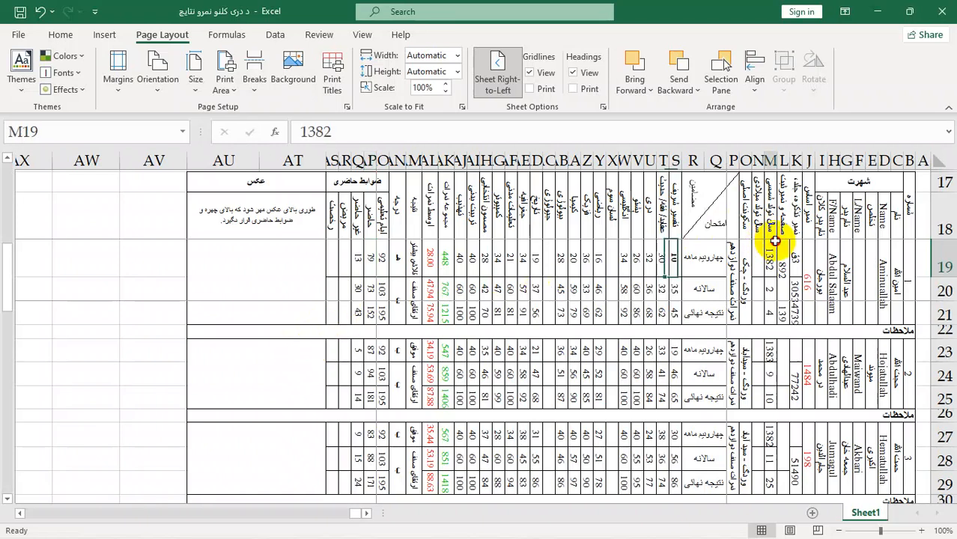
{"action": "key", "text": "ctrl+p"}
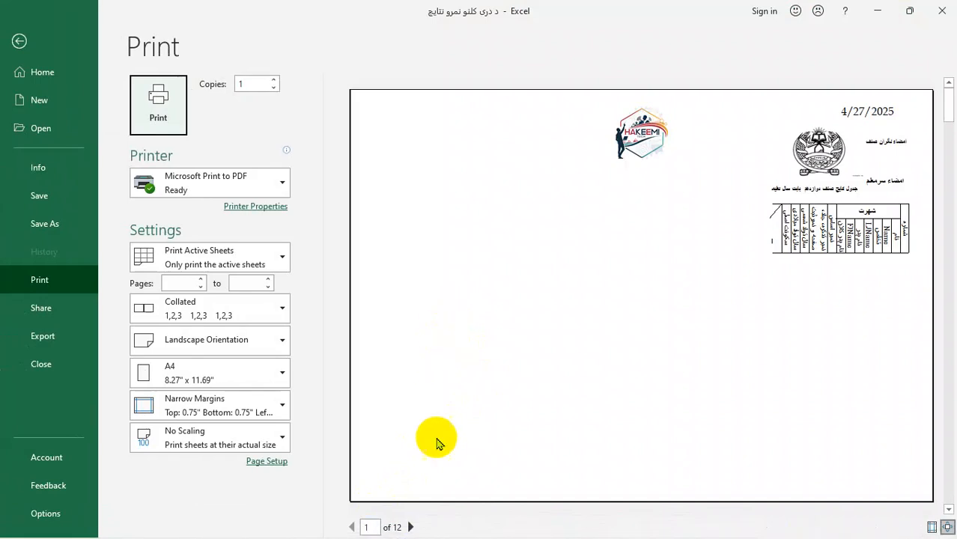
{"action": "left_click", "coordinate": [19, 42]}
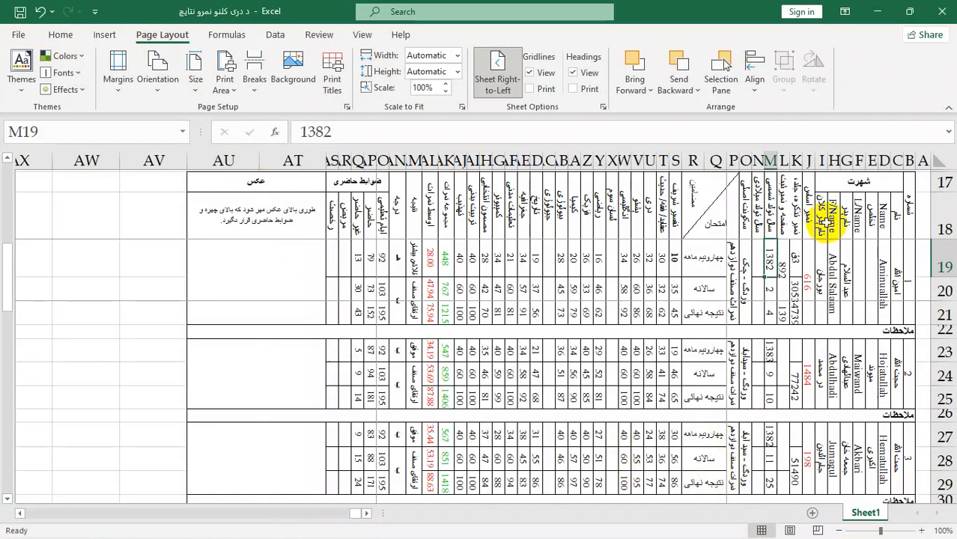
Step: Try to remove a page break at cell M19 and reset all page breaks on the sheet
{"action": "left_click", "coordinate": [255, 83]}
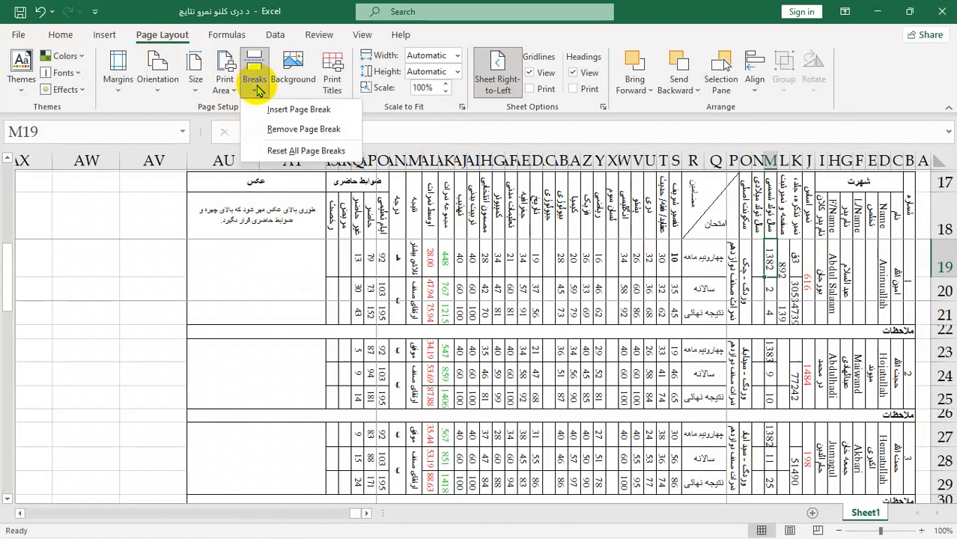
{"action": "left_click", "coordinate": [284, 129]}
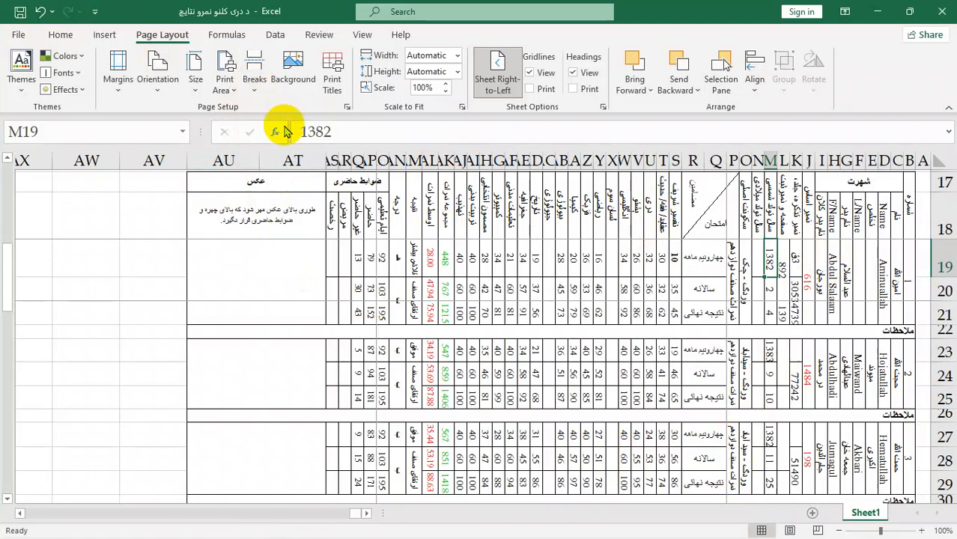
{"action": "left_click", "coordinate": [253, 82]}
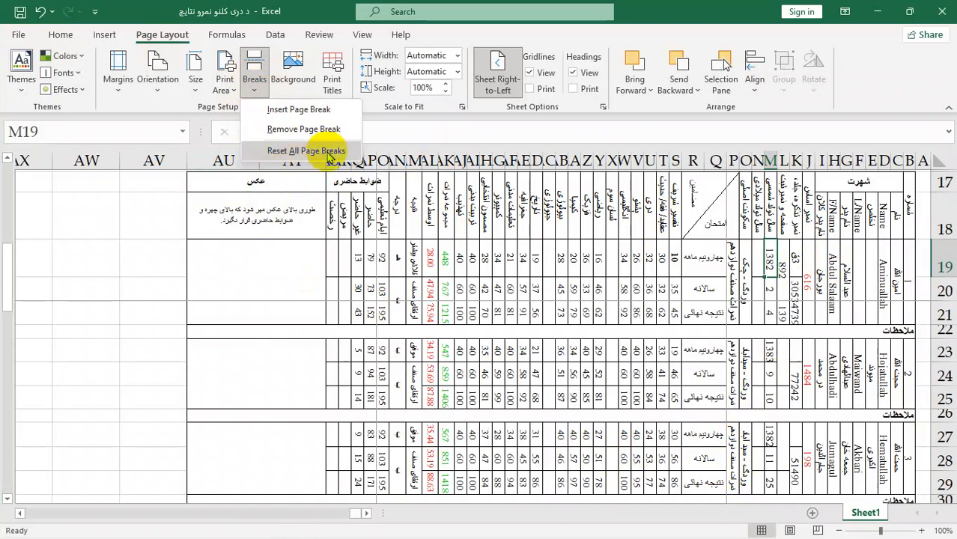
{"action": "left_click", "coordinate": [330, 151]}
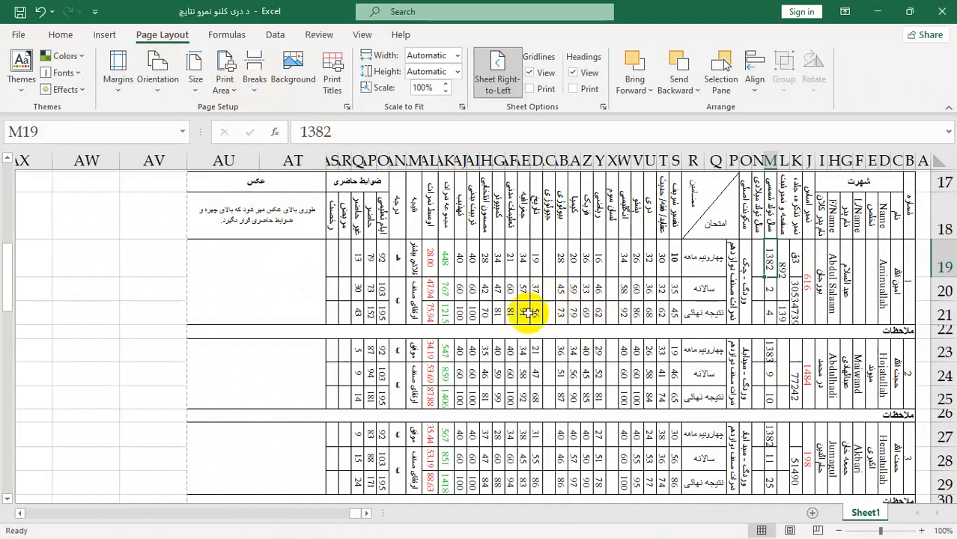
Step: Set the offline picture file-UzG6Gud9soNwC6KjeQ41B9 (11) from the Pictures folder as the sheet background and check the print preview
{"action": "scroll", "coordinate": [536, 302], "scroll_direction": "up", "scroll_amount": 1}
{"action": "scroll", "coordinate": [551, 389], "scroll_direction": "up", "scroll_amount": 2}
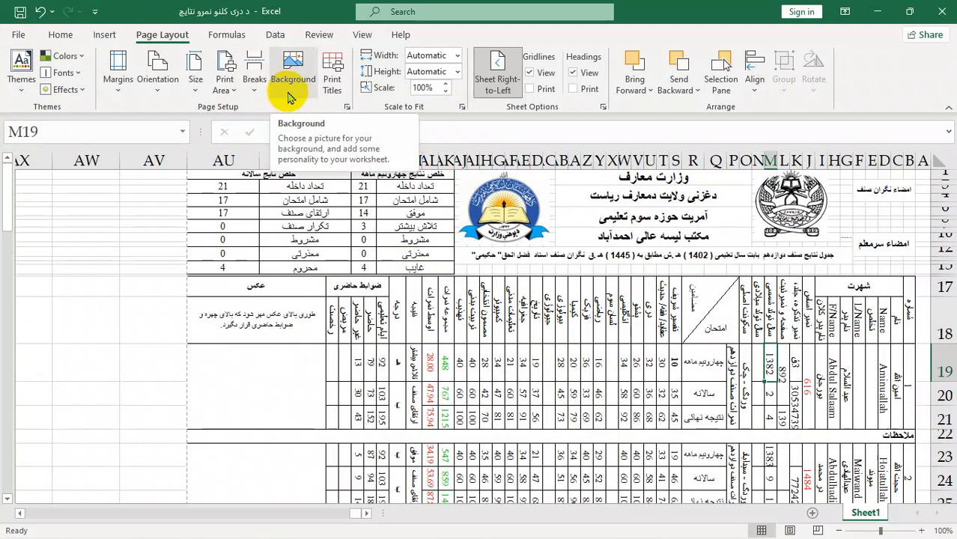
{"action": "left_click", "coordinate": [289, 94]}
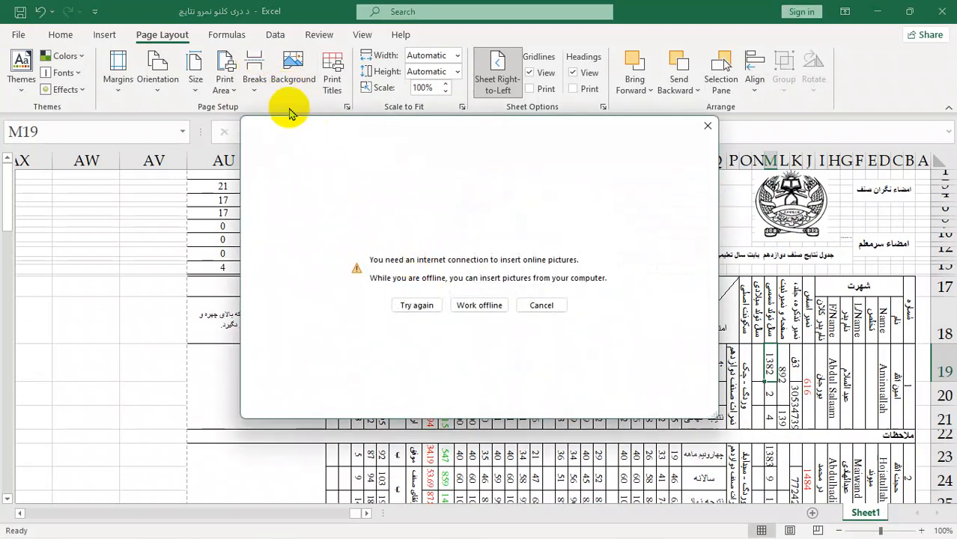
{"action": "left_click", "coordinate": [481, 307]}
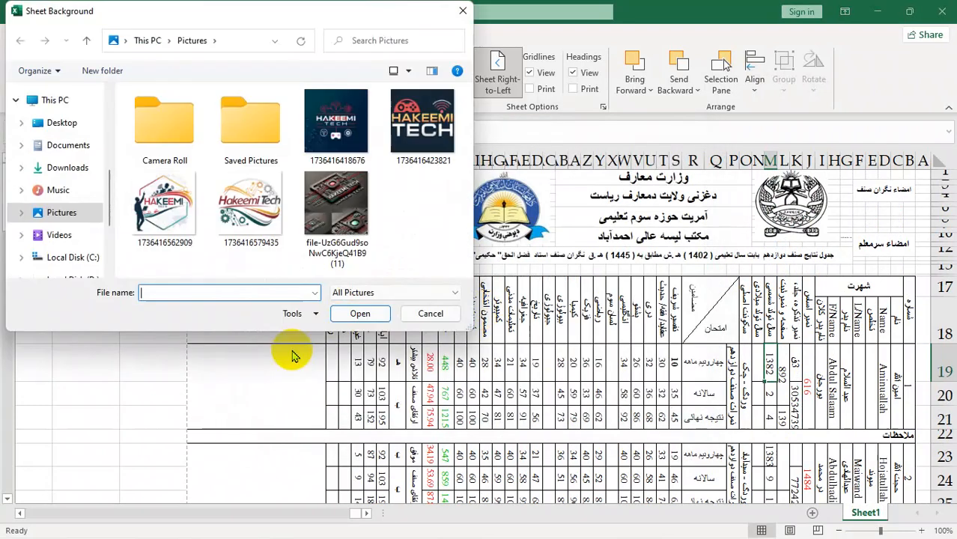
{"action": "left_click", "coordinate": [365, 216]}
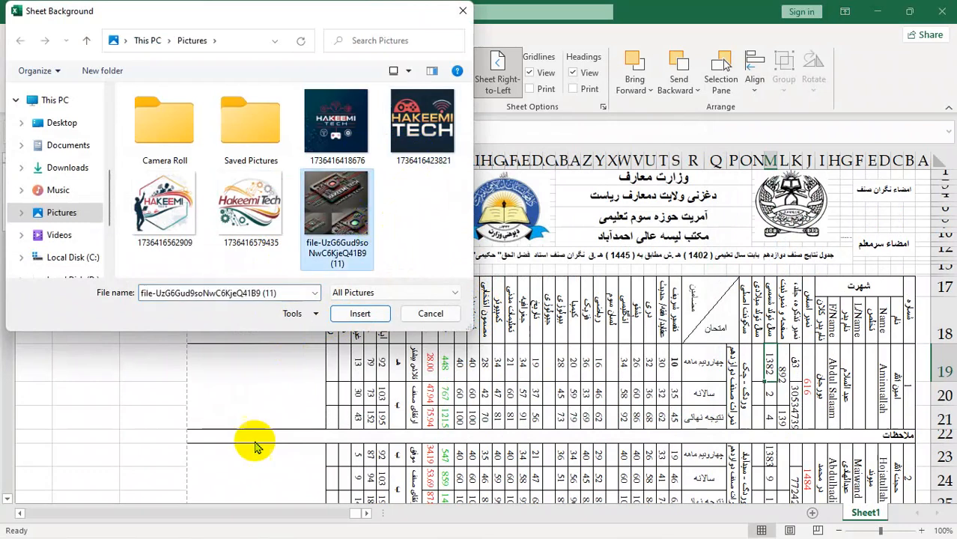
{"action": "left_click", "coordinate": [361, 314]}
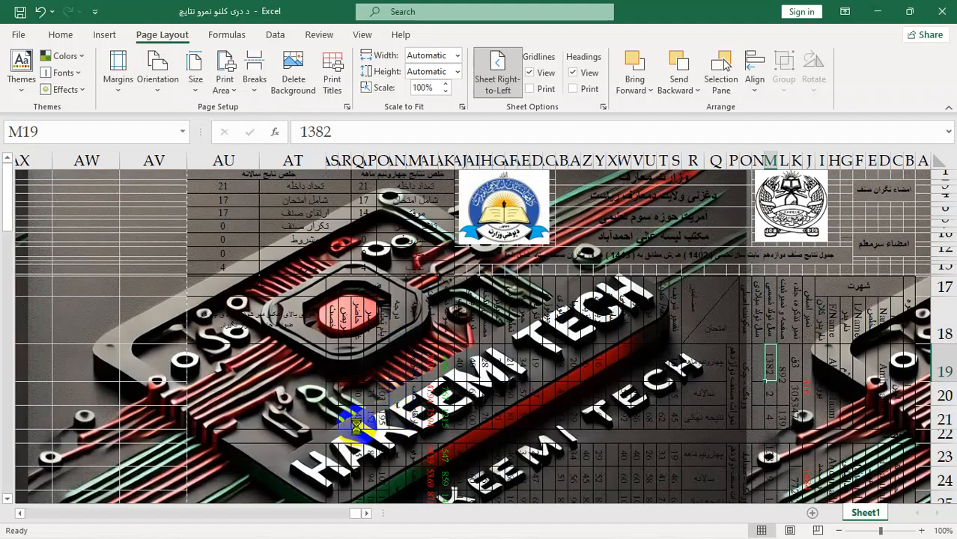
{"action": "key", "text": "ctrl+p"}
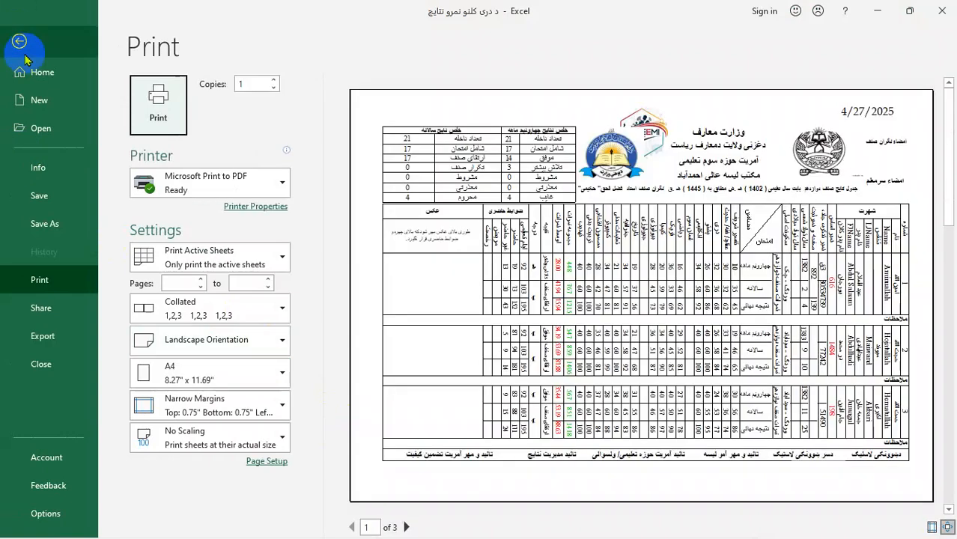
{"action": "left_click", "coordinate": [25, 57]}
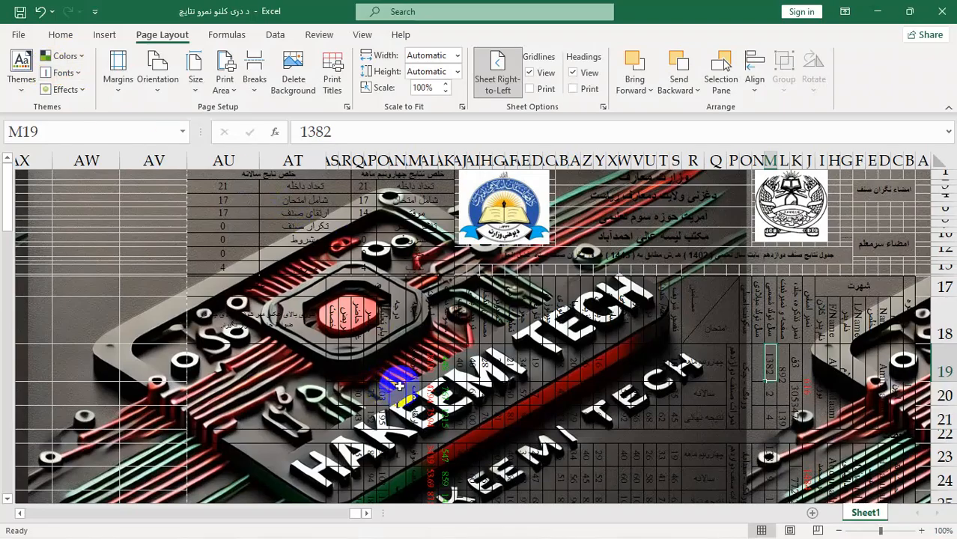
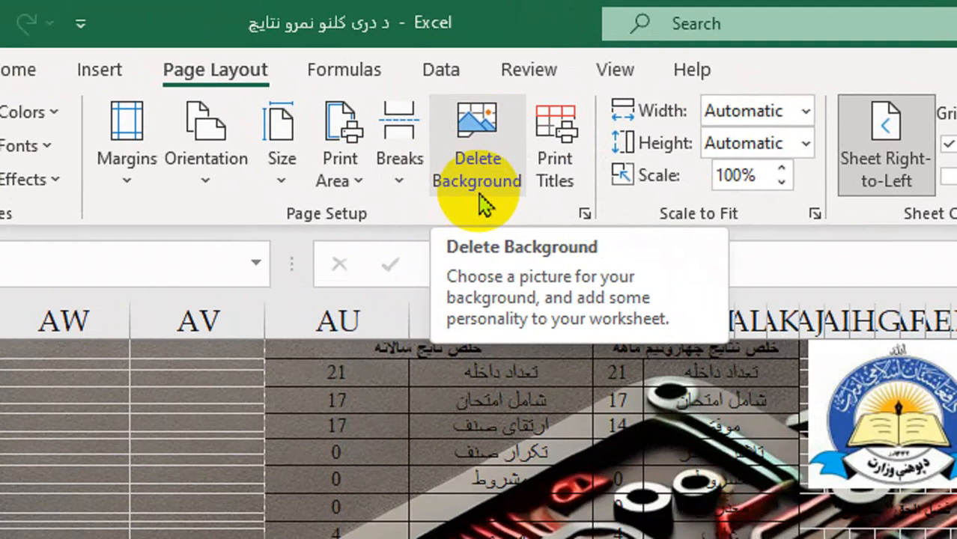
Step: Delete the sheet background and review the page, margin, header/footer and sheet settings in Page Setup
{"action": "left_click", "coordinate": [483, 201]}
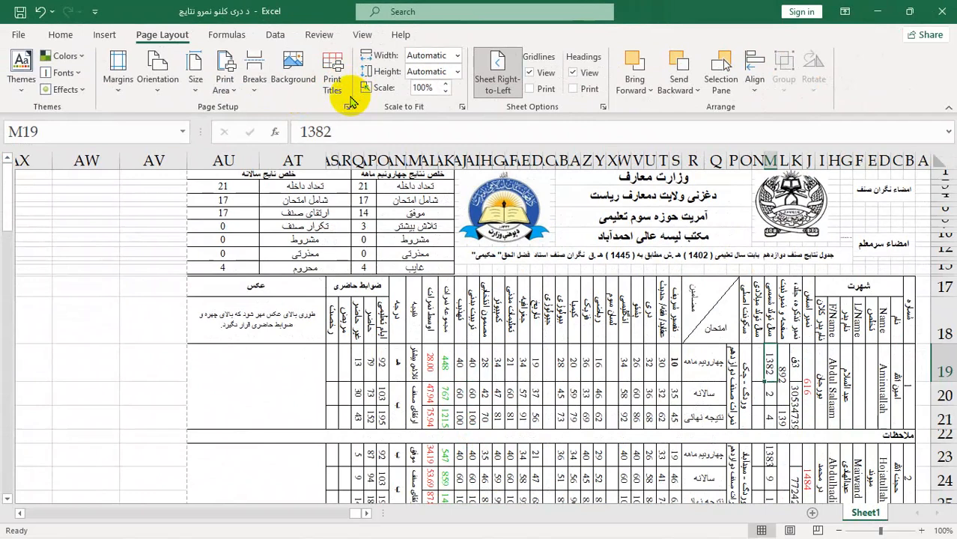
{"action": "left_click", "coordinate": [331, 93]}
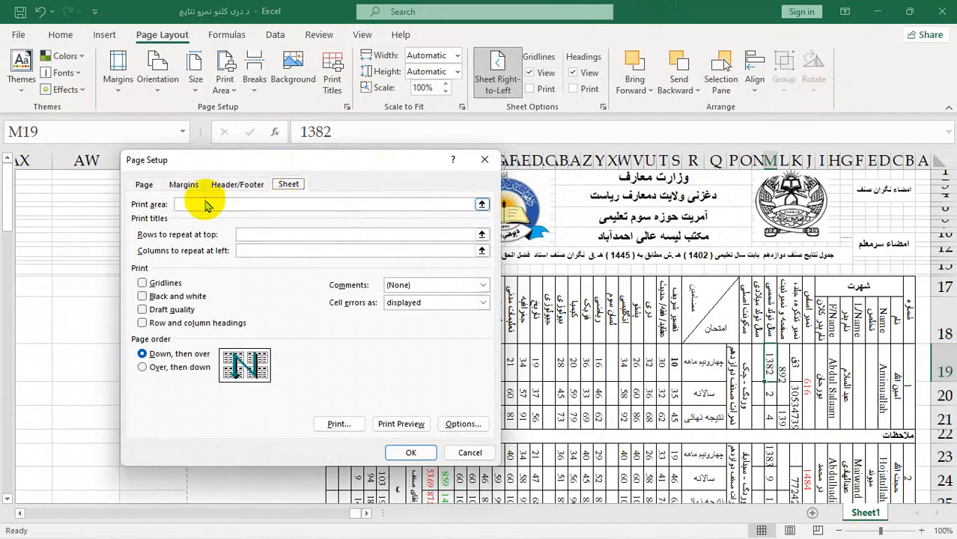
{"action": "left_click", "coordinate": [144, 186]}
{"action": "left_click", "coordinate": [187, 189]}
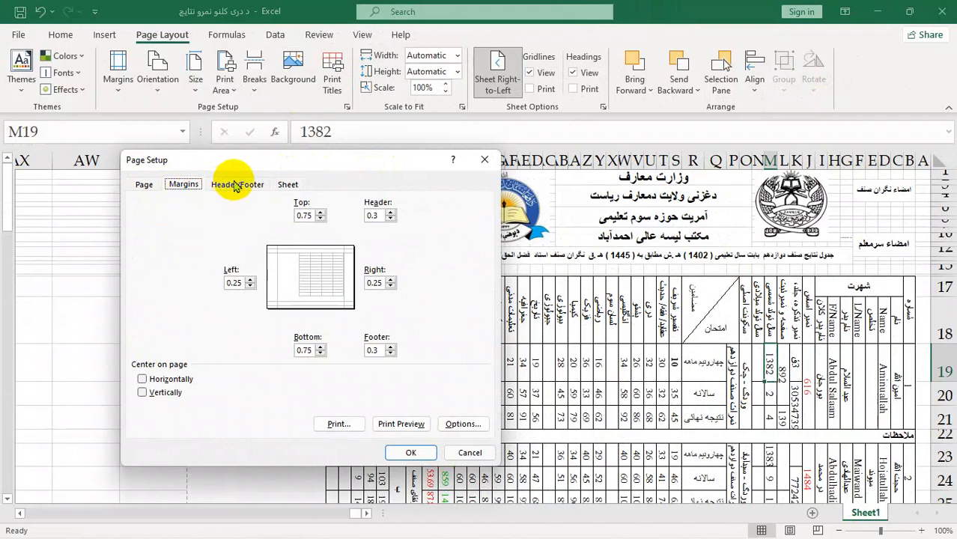
{"action": "left_click", "coordinate": [235, 186]}
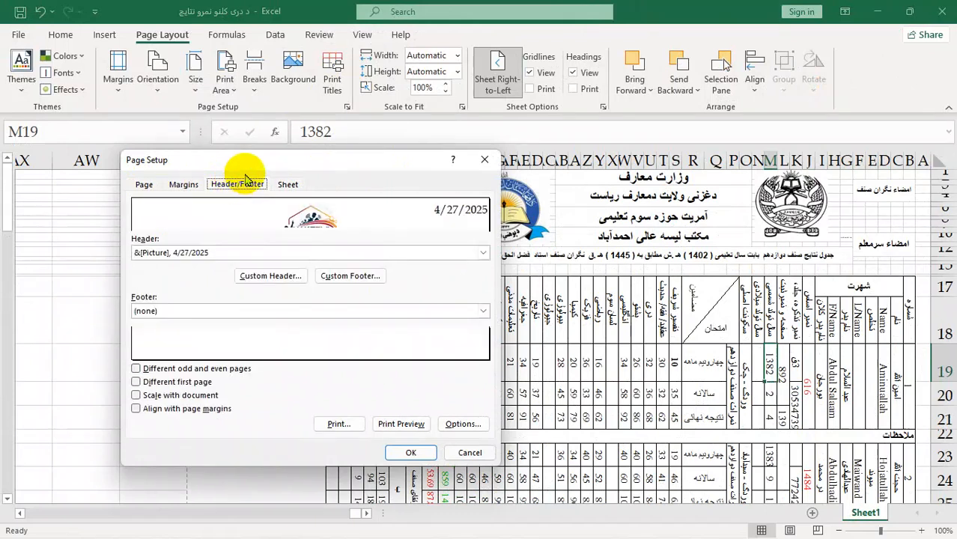
{"action": "left_click", "coordinate": [285, 190]}
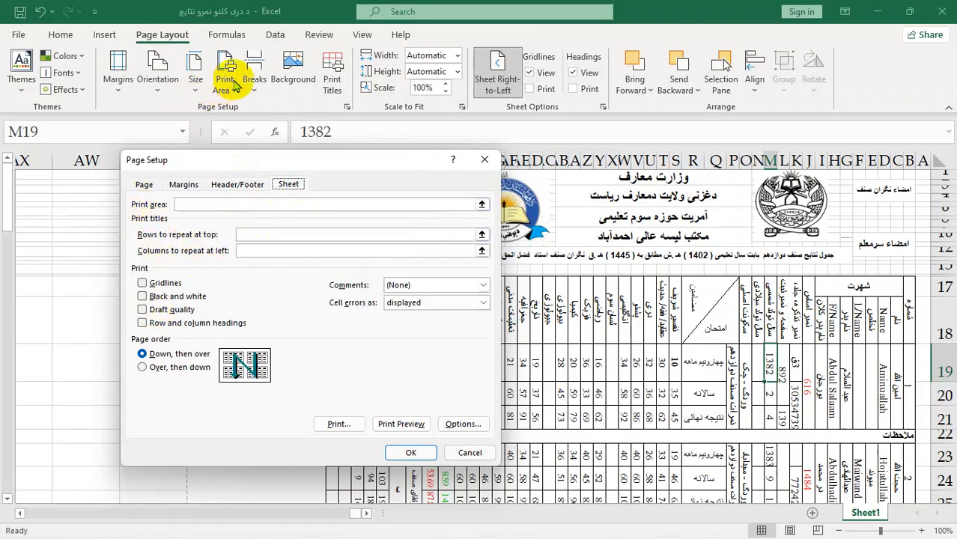
{"action": "left_click", "coordinate": [485, 159]}
Step: Set the print area to V17:AK21 in Page Setup and check the result in the print preview
{"action": "left_click_drag", "start_coordinate": [447, 322], "coordinate": [630, 374]}
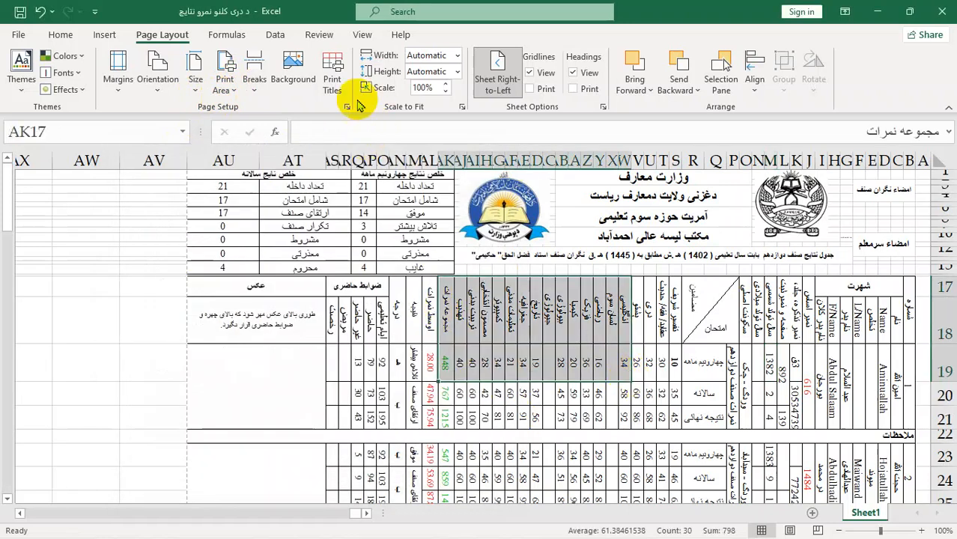
{"action": "left_click", "coordinate": [337, 82]}
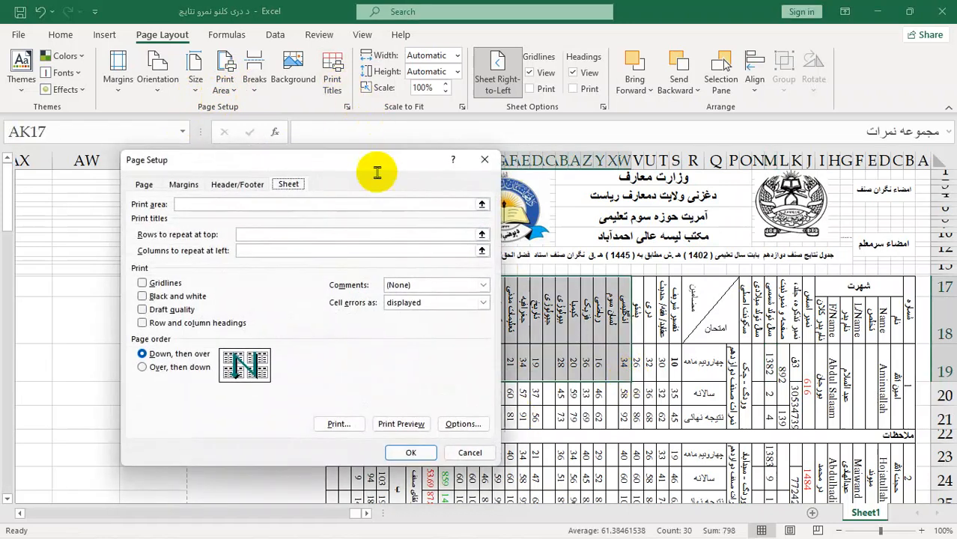
{"action": "left_click", "coordinate": [479, 202]}
{"action": "left_click_drag", "start_coordinate": [444, 292], "coordinate": [638, 419]}
{"action": "left_click", "coordinate": [492, 178]}
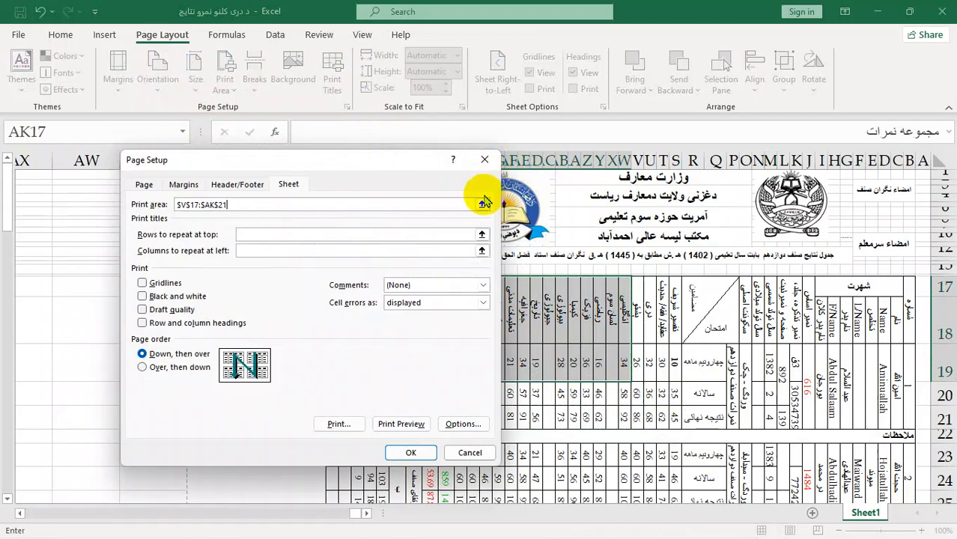
{"action": "left_click", "coordinate": [409, 452]}
{"action": "left_click", "coordinate": [532, 361]}
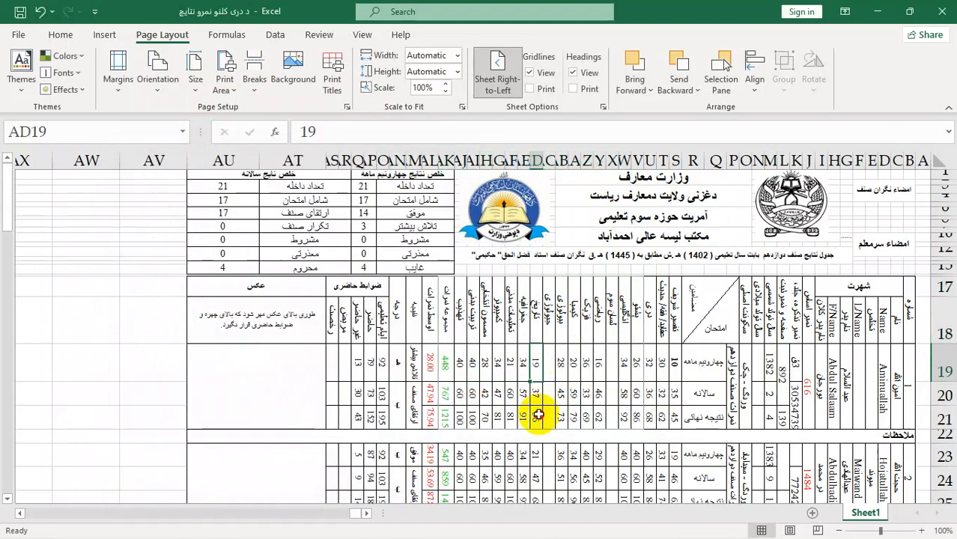
{"action": "left_click", "coordinate": [537, 417]}
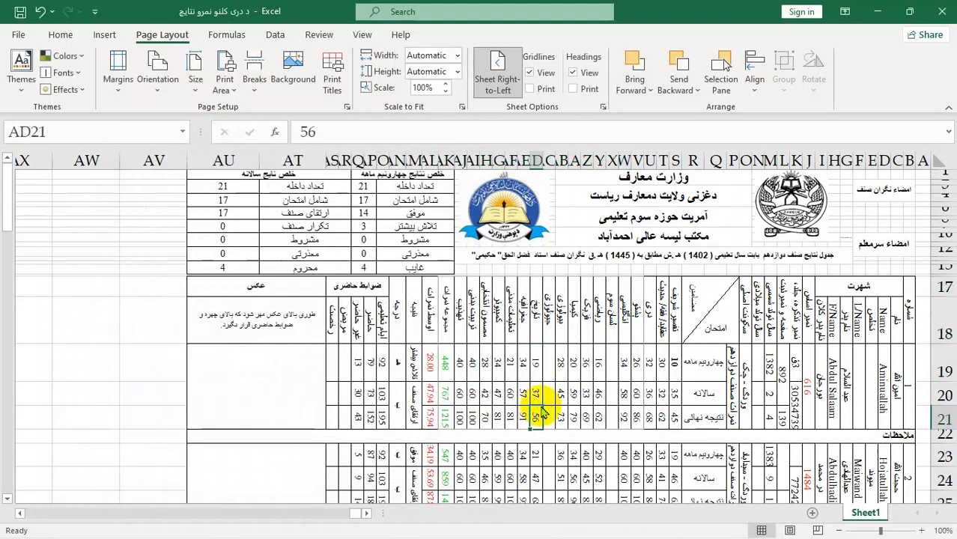
{"action": "key", "text": "ctrl+p"}
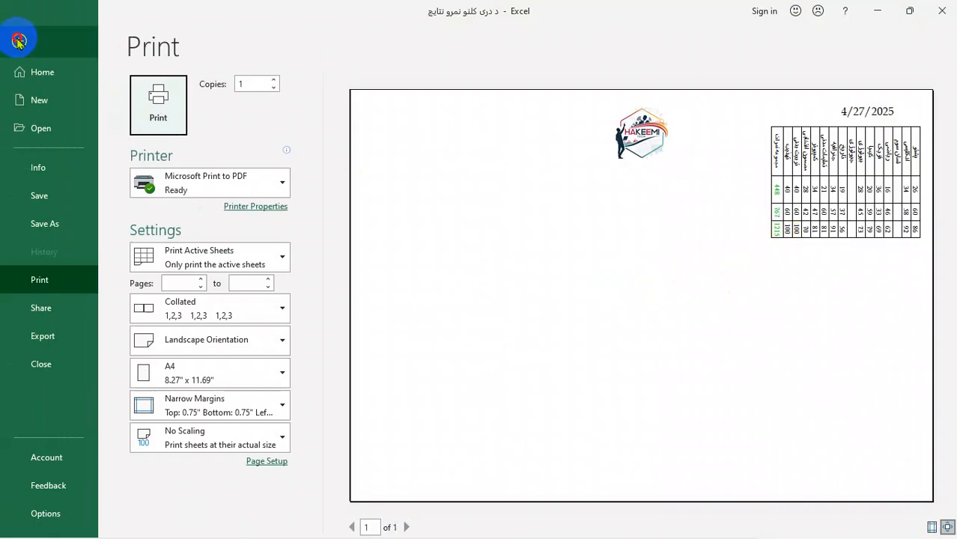
{"action": "left_click", "coordinate": [18, 40]}
Step: Clear the print area V17:AK21 from the sheet's Page Setup settings
{"action": "left_click", "coordinate": [444, 314]}
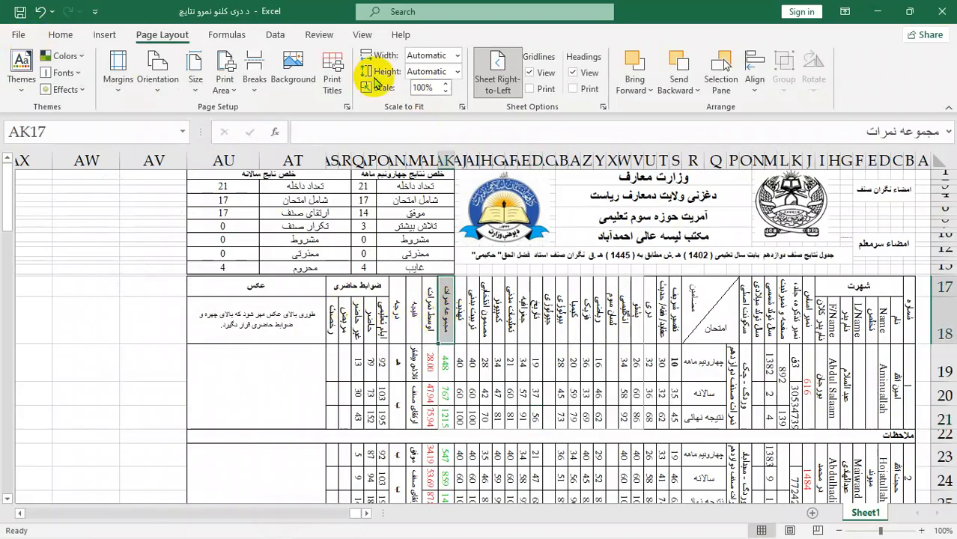
{"action": "left_click", "coordinate": [307, 71]}
{"action": "left_click", "coordinate": [543, 305]}
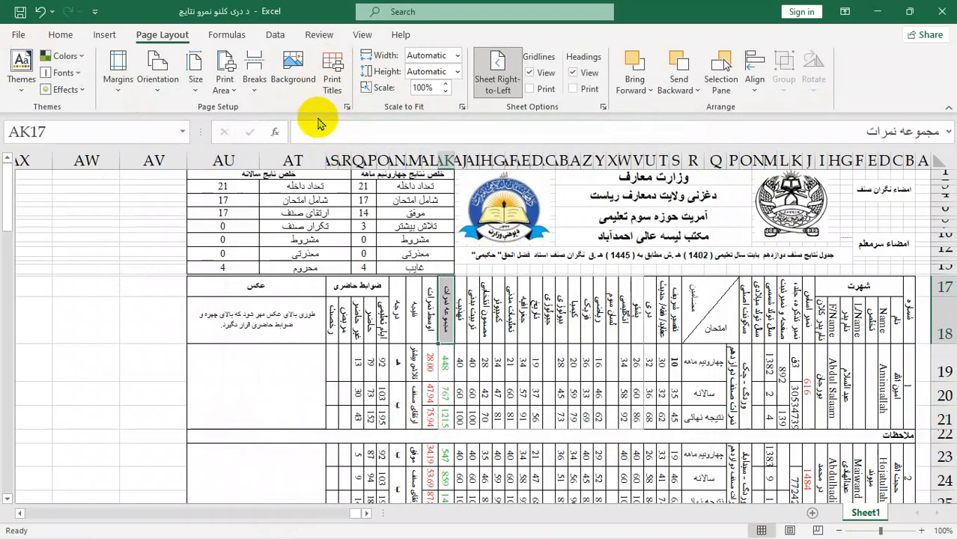
{"action": "left_click", "coordinate": [334, 75]}
{"action": "left_click", "coordinate": [161, 209]}
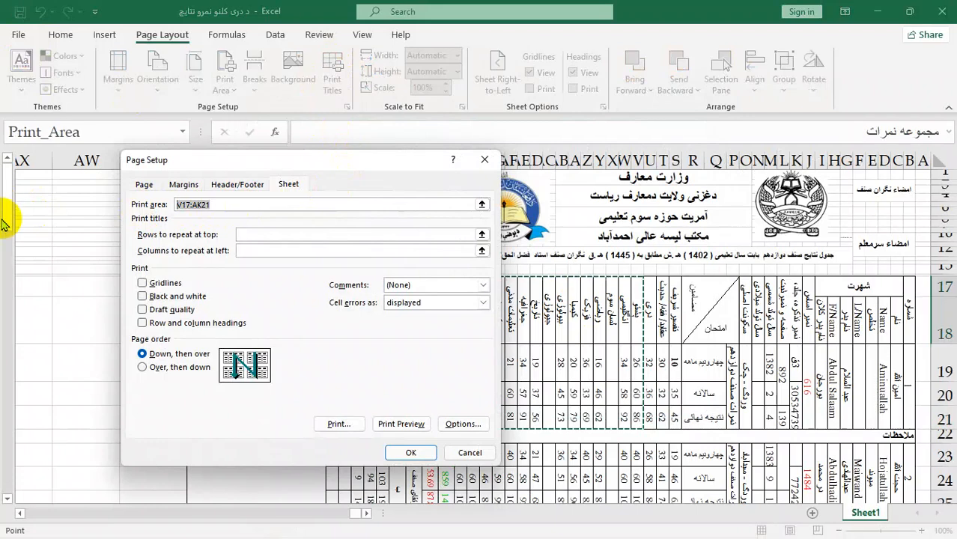
{"action": "key", "text": "Delete"}
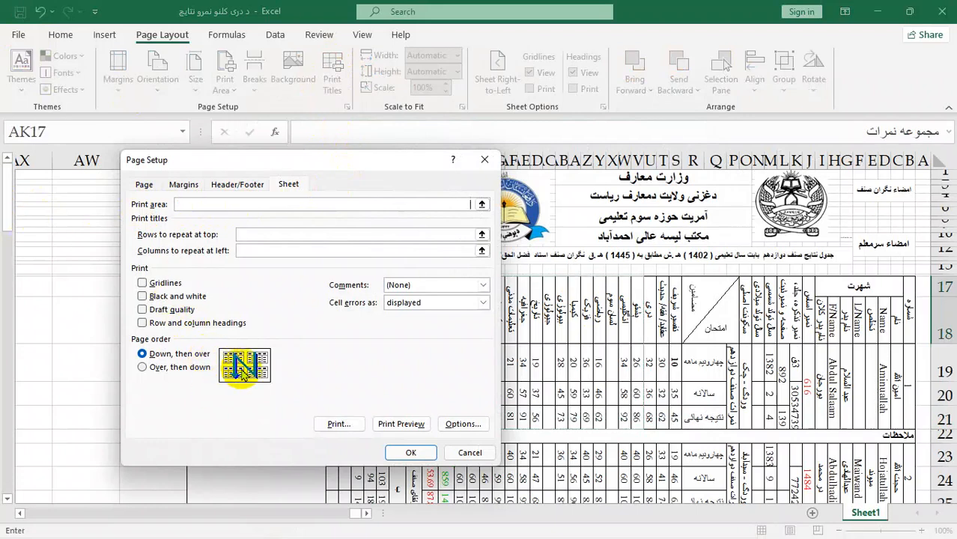
{"action": "left_click", "coordinate": [411, 452]}
{"action": "scroll", "coordinate": [447, 387], "scroll_direction": "down", "scroll_amount": 2}
{"action": "scroll", "coordinate": [450, 374], "scroll_direction": "up", "scroll_amount": 5}
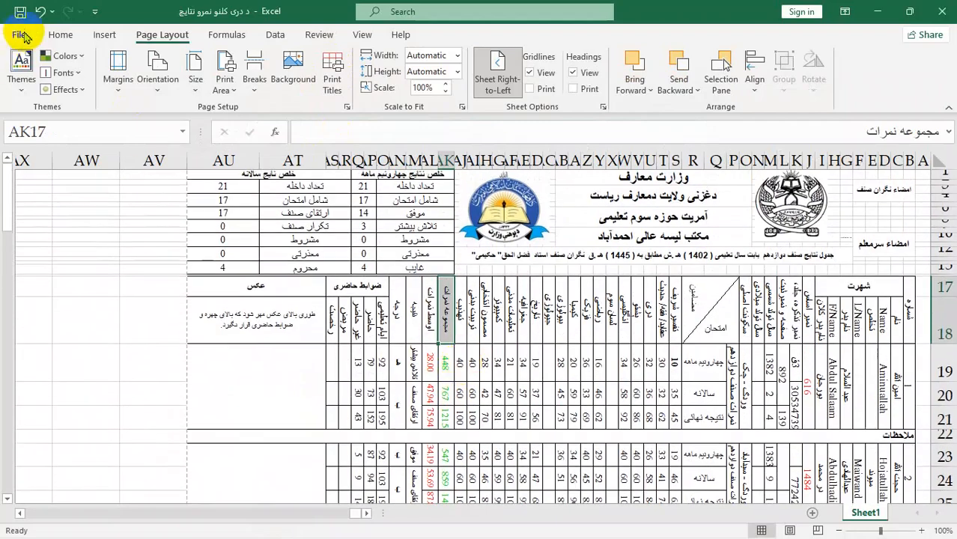
Step: Open the recent workbook Table For Practice
{"action": "left_click", "coordinate": [18, 35]}
{"action": "left_click", "coordinate": [44, 127]}
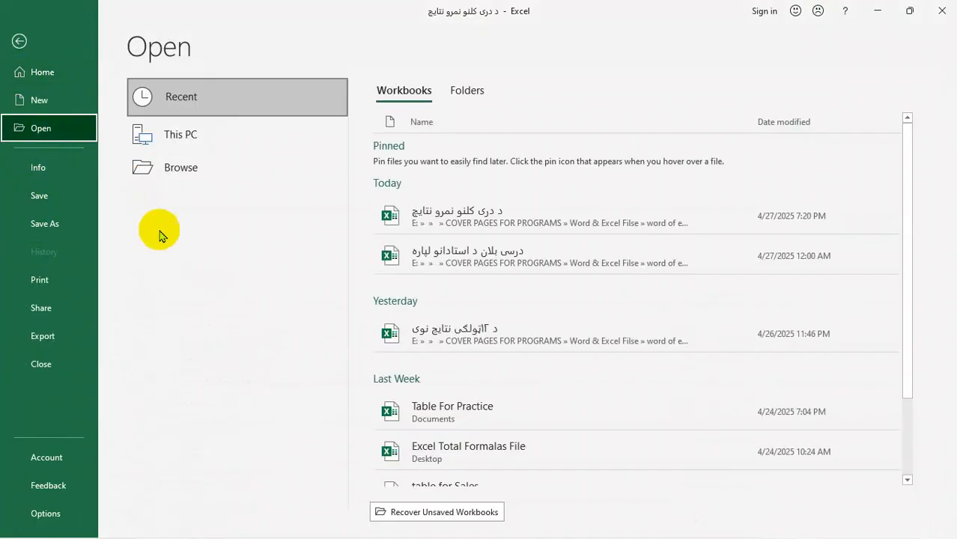
{"action": "left_click", "coordinate": [449, 423]}
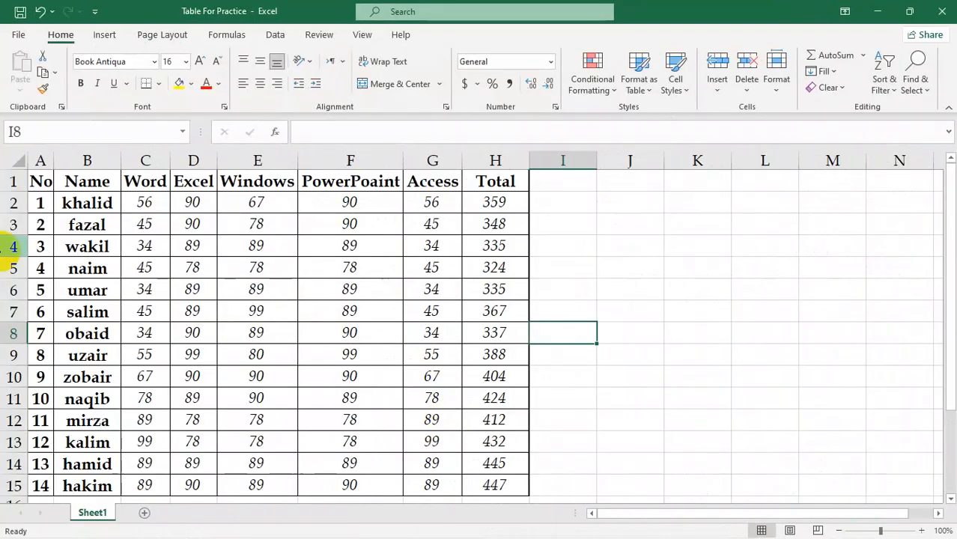
Step: Copy the marks table data in B2:H15 and paste it beside the table starting at cell I1
{"action": "left_click_drag", "start_coordinate": [93, 181], "coordinate": [465, 489]}
{"action": "left_click_drag", "start_coordinate": [83, 192], "coordinate": [491, 484]}
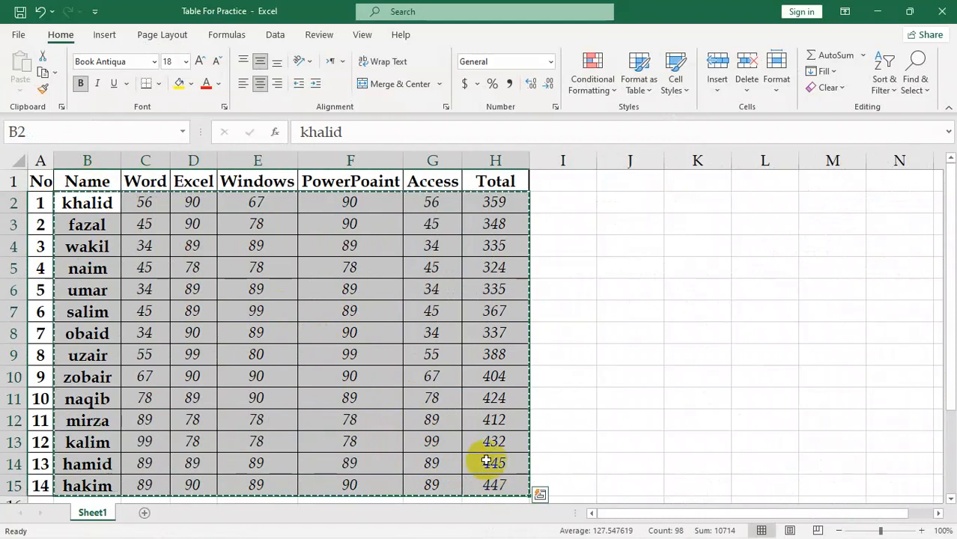
{"action": "key", "text": "ctrl+c"}
{"action": "left_click", "coordinate": [563, 180]}
{"action": "key", "text": "ctrl+v"}
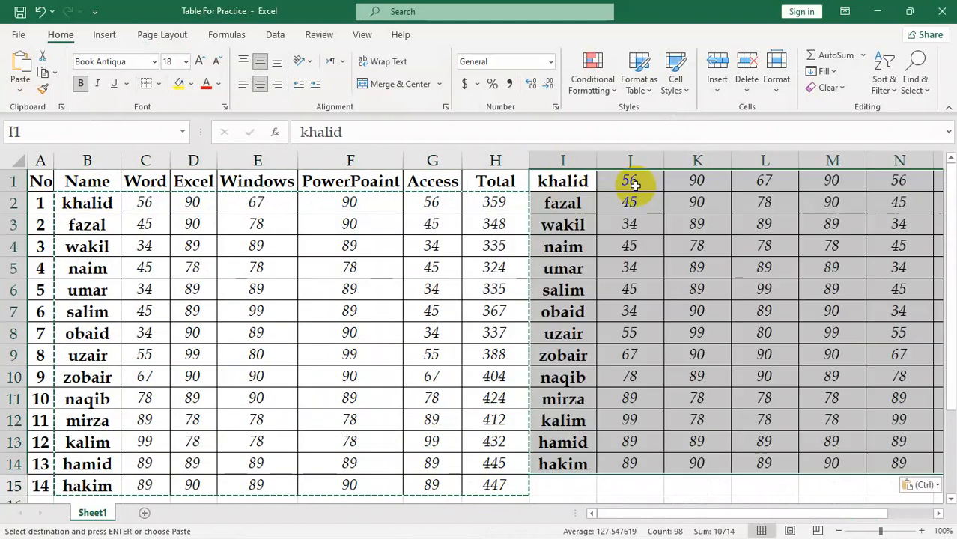
{"action": "left_click_drag", "start_coordinate": [653, 514], "coordinate": [694, 514]}
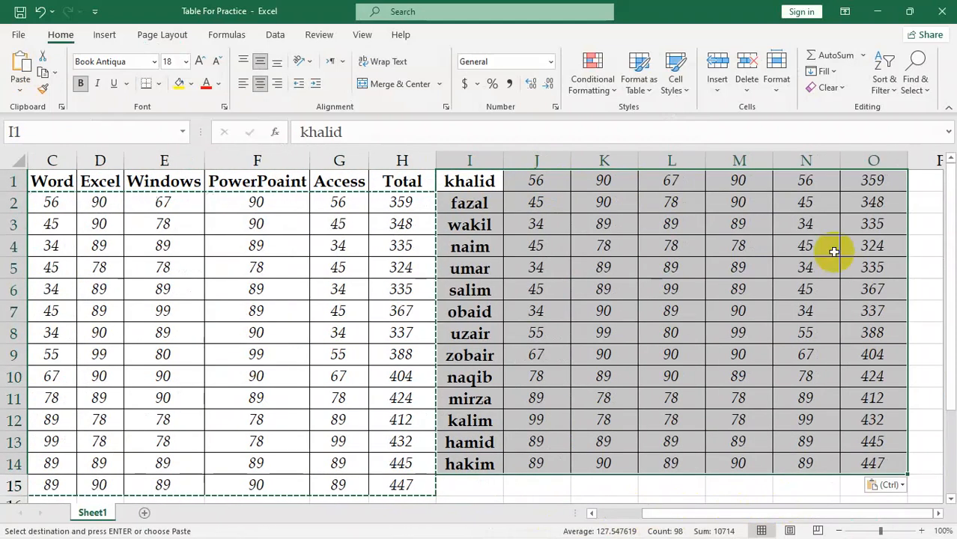
Step: Paste two more copies of the marks data farther along row 1, starting at cells P1 and W1
{"action": "left_click", "coordinate": [918, 187]}
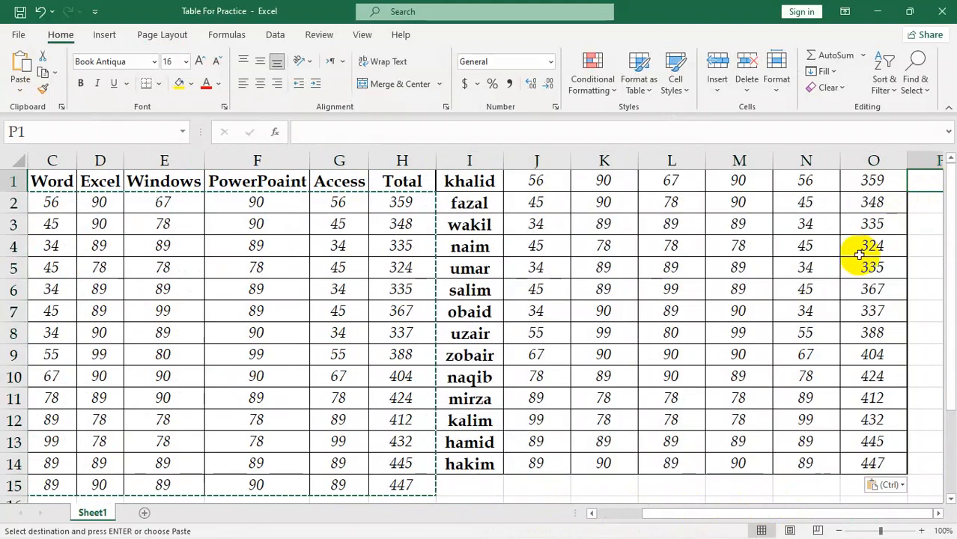
{"action": "key", "text": "ctrl+v"}
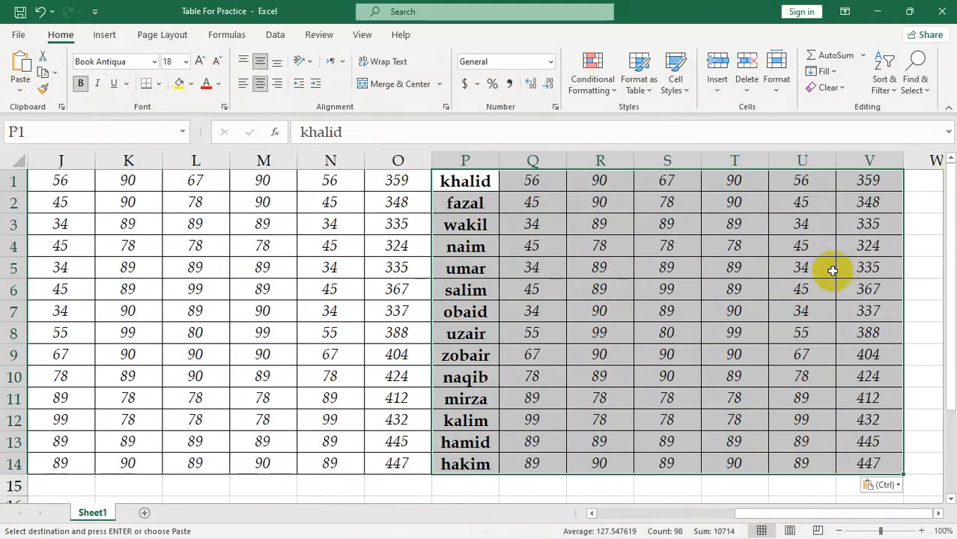
{"action": "left_click", "coordinate": [915, 181]}
{"action": "key", "text": "ctrl+v"}
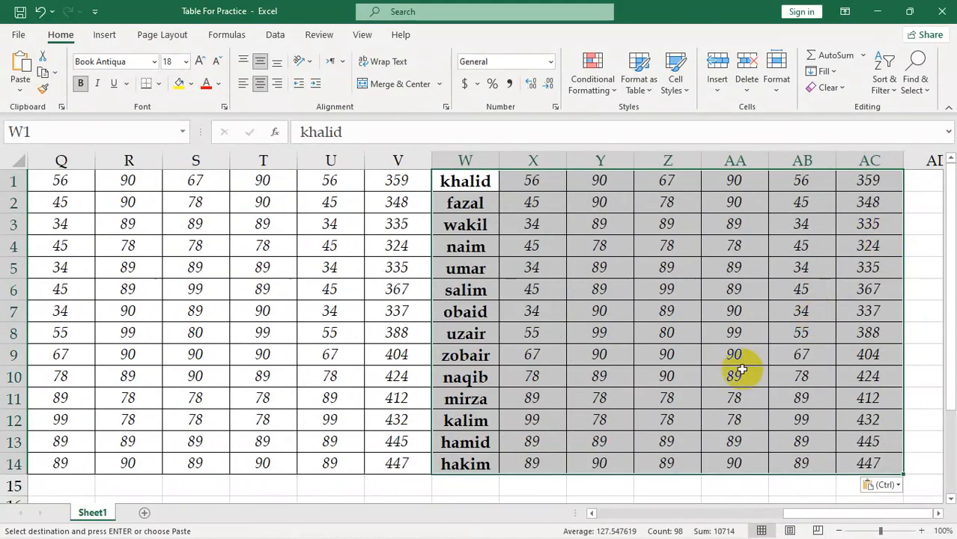
{"action": "left_click_drag", "start_coordinate": [854, 514], "coordinate": [579, 520]}
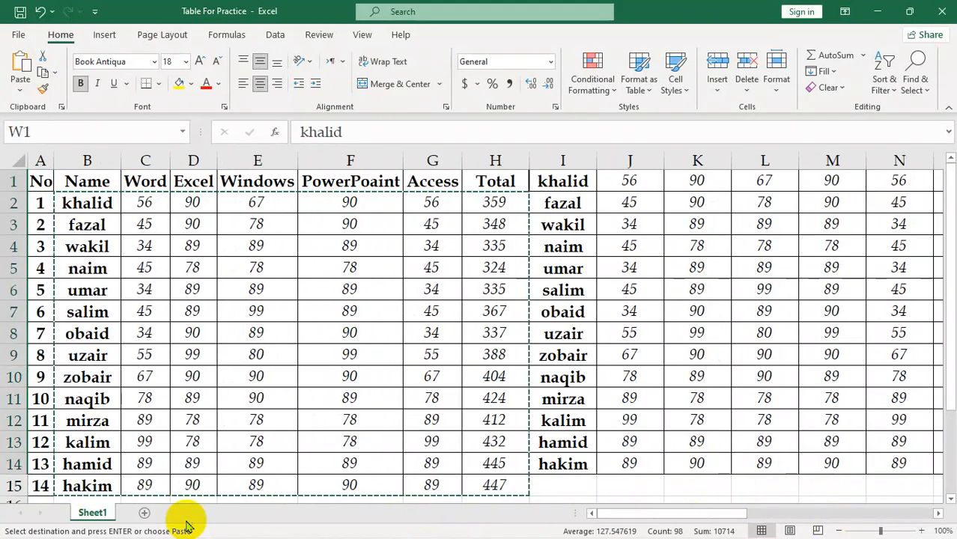
Step: Paste two further copies of the marks data below the table at cells B16 and B30, and end copy mode
{"action": "scroll", "coordinate": [165, 502], "scroll_direction": "down", "scroll_amount": 3}
{"action": "left_click", "coordinate": [72, 313]}
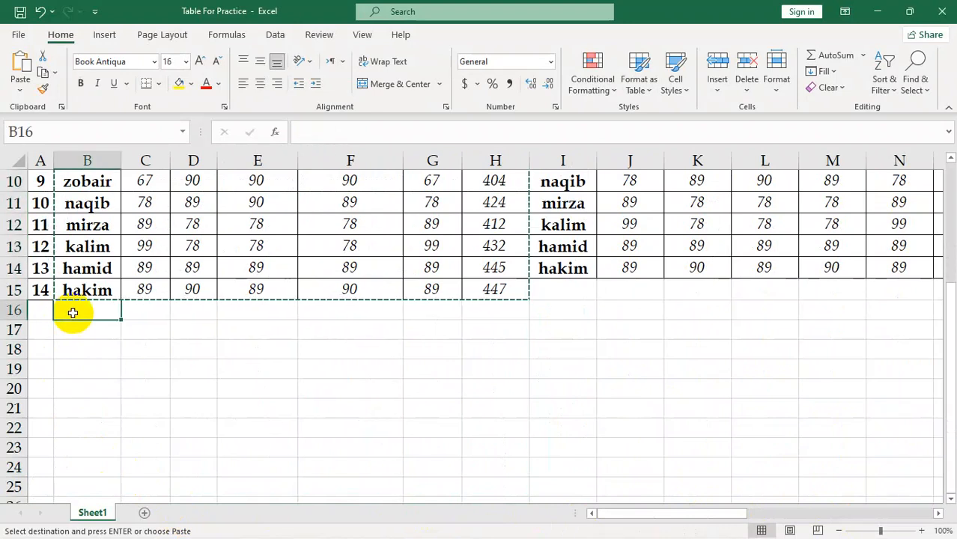
{"action": "key", "text": "ctrl+v"}
{"action": "scroll", "coordinate": [153, 435], "scroll_direction": "down", "scroll_amount": 4}
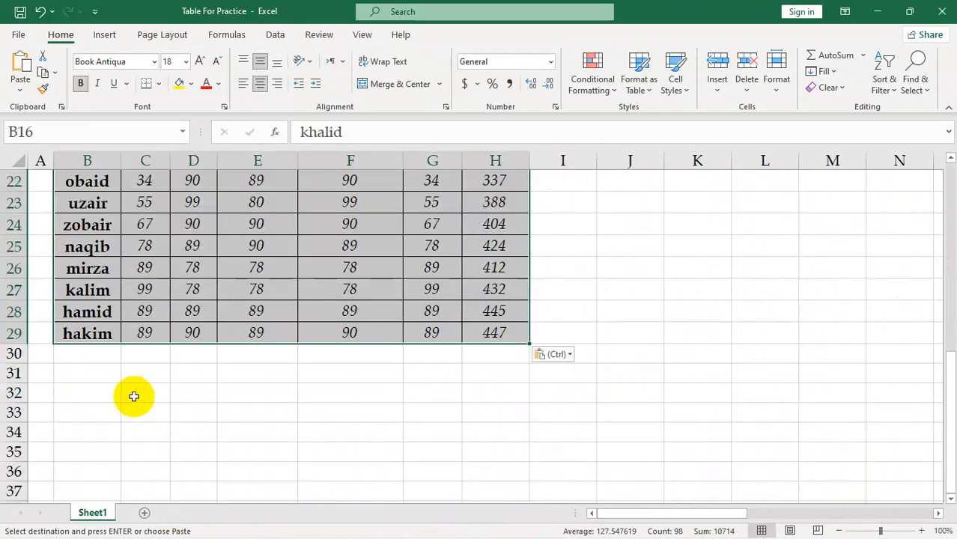
{"action": "left_click", "coordinate": [91, 372]}
{"action": "key", "text": "ctrl"}
{"action": "key", "text": "ctrl"}
{"action": "left_click", "coordinate": [87, 352]}
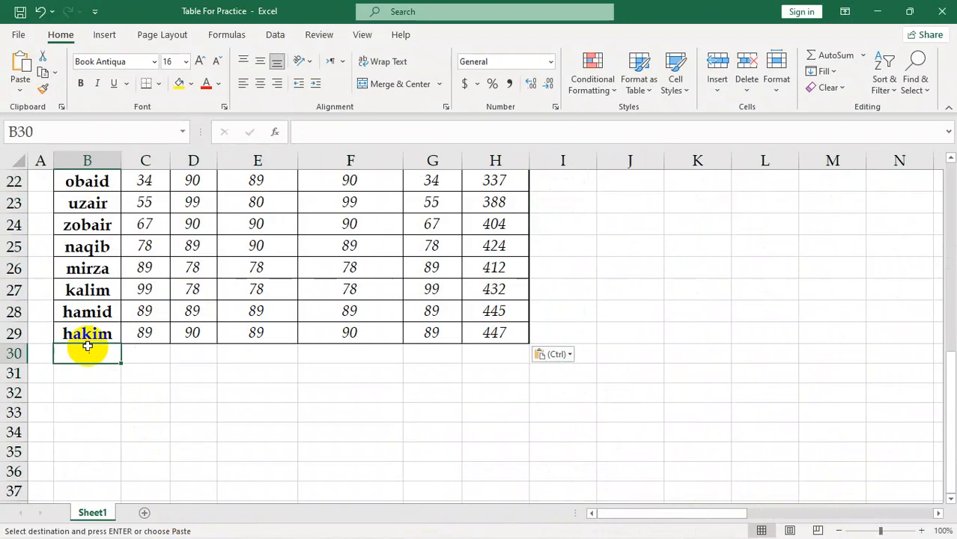
{"action": "key", "text": "ctrl+v"}
{"action": "scroll", "coordinate": [261, 328], "scroll_direction": "up", "scroll_amount": 7}
{"action": "left_click", "coordinate": [231, 276]}
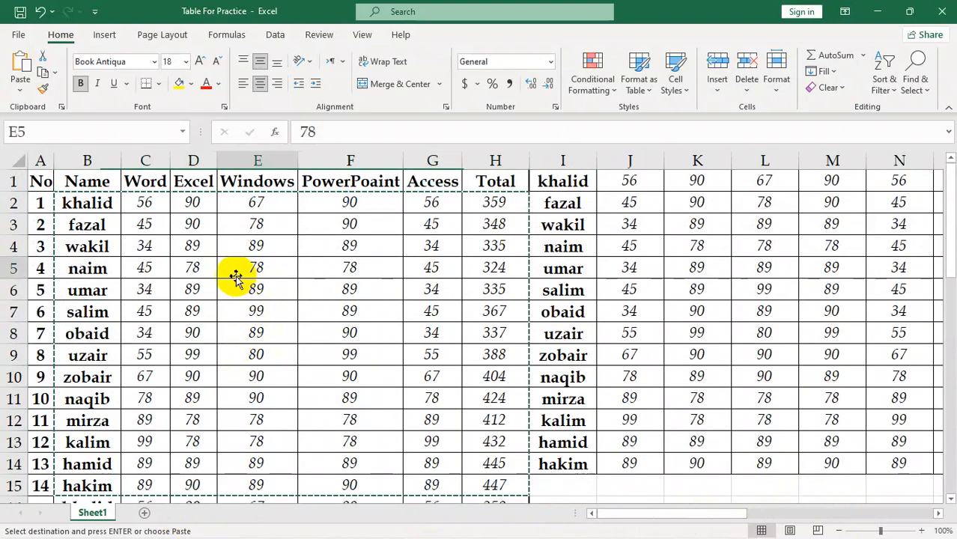
{"action": "key", "text": "ctrl+Down"}
{"action": "double_click", "coordinate": [725, 260]}
{"action": "scroll", "coordinate": [247, 295], "scroll_direction": "up", "scroll_amount": 12}
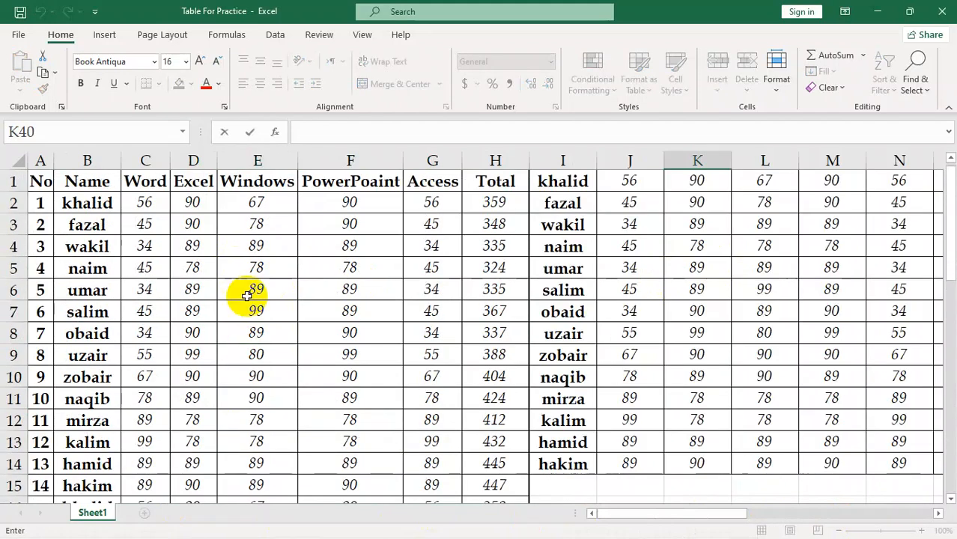
Step: Open the print preview of the enlarged table and page through it to page 4
{"action": "left_click", "coordinate": [102, 196]}
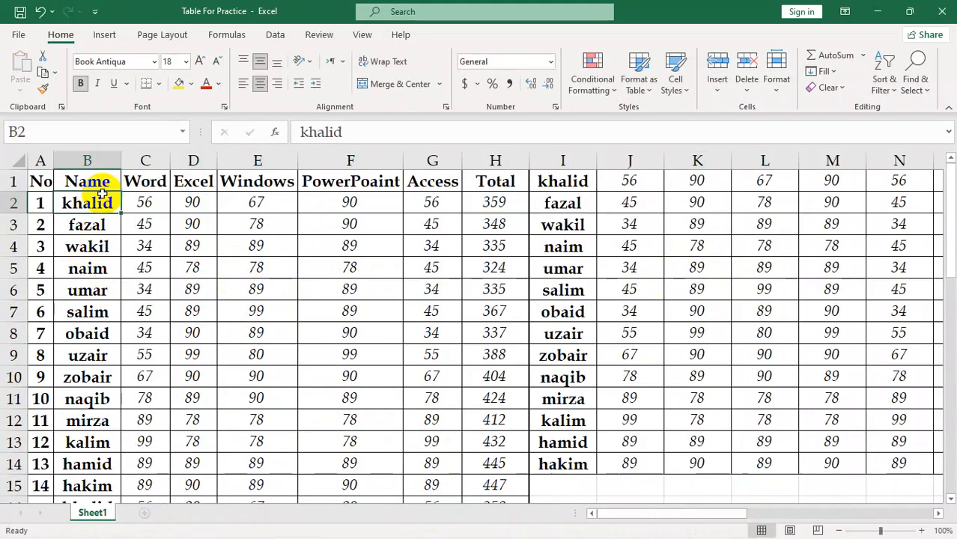
{"action": "key", "text": "ctrl+p"}
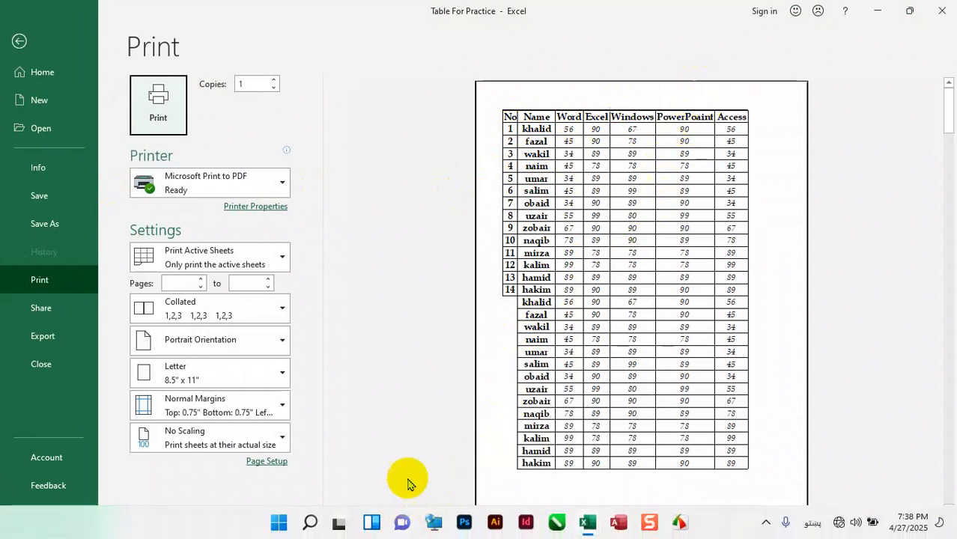
{"action": "left_click", "coordinate": [407, 527]}
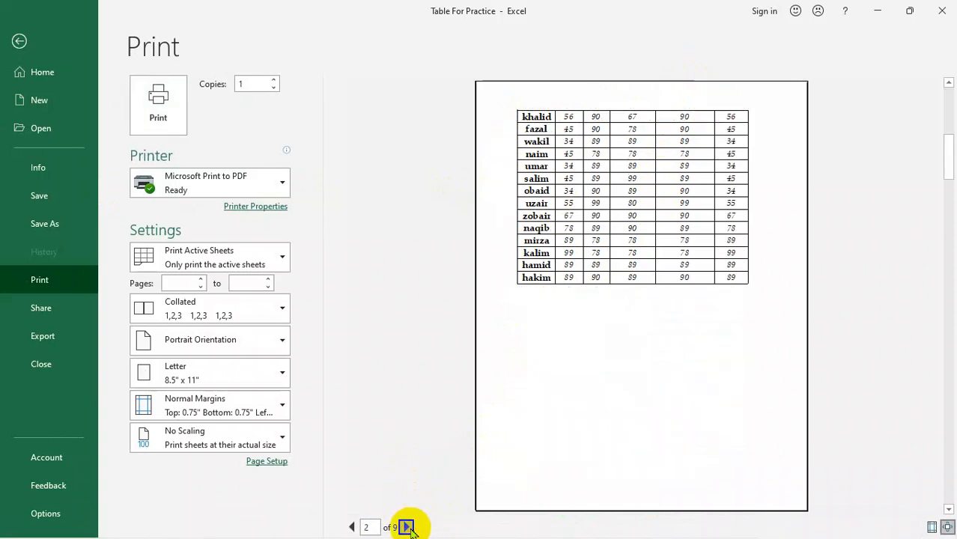
{"action": "left_click", "coordinate": [406, 527]}
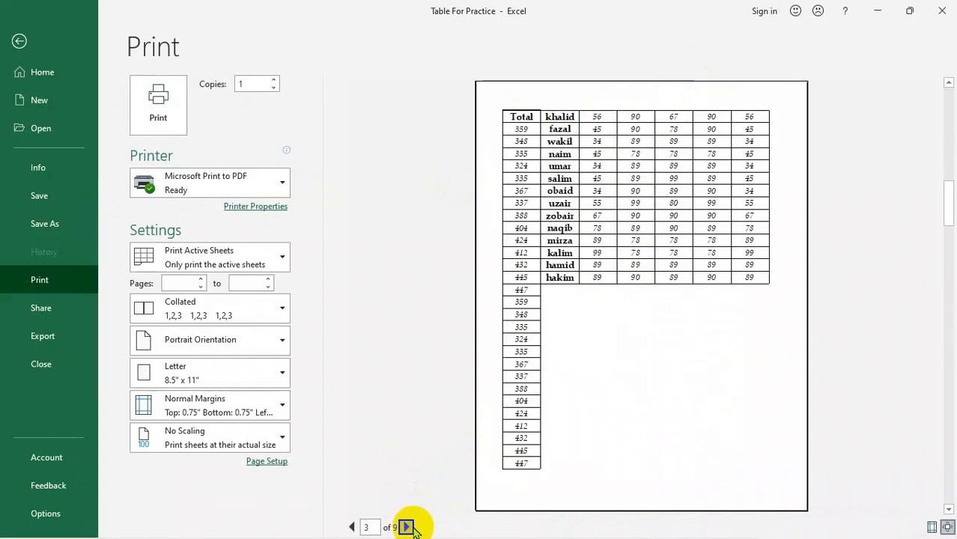
{"action": "left_click", "coordinate": [407, 528]}
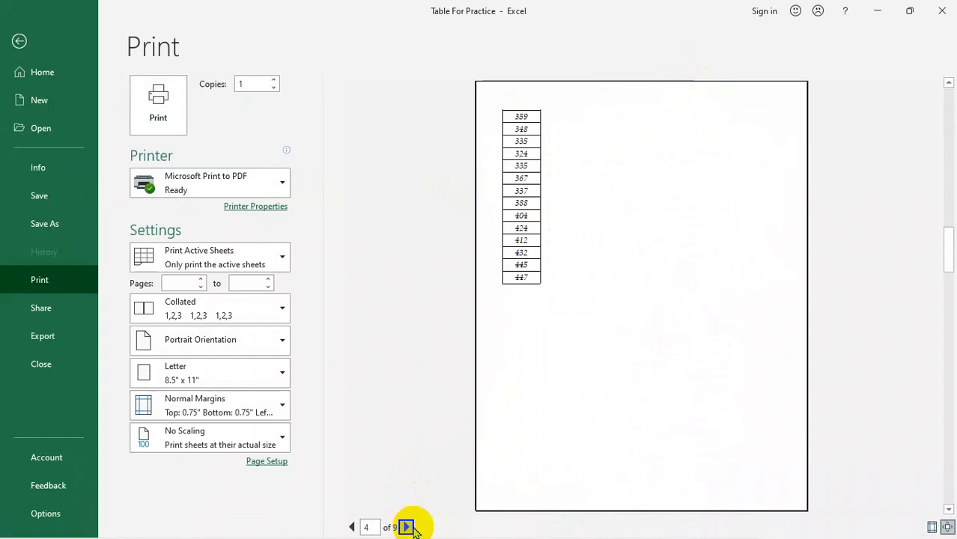
Step: Leave the print preview and move the copied marks block in I1:AC14 down one row, starting at cell I2
{"action": "left_click", "coordinate": [406, 527]}
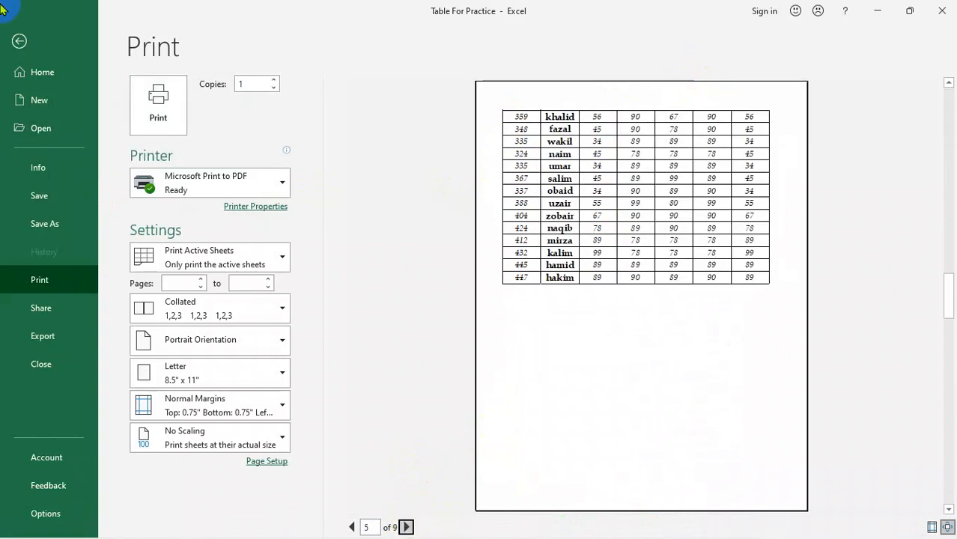
{"action": "left_click", "coordinate": [20, 40]}
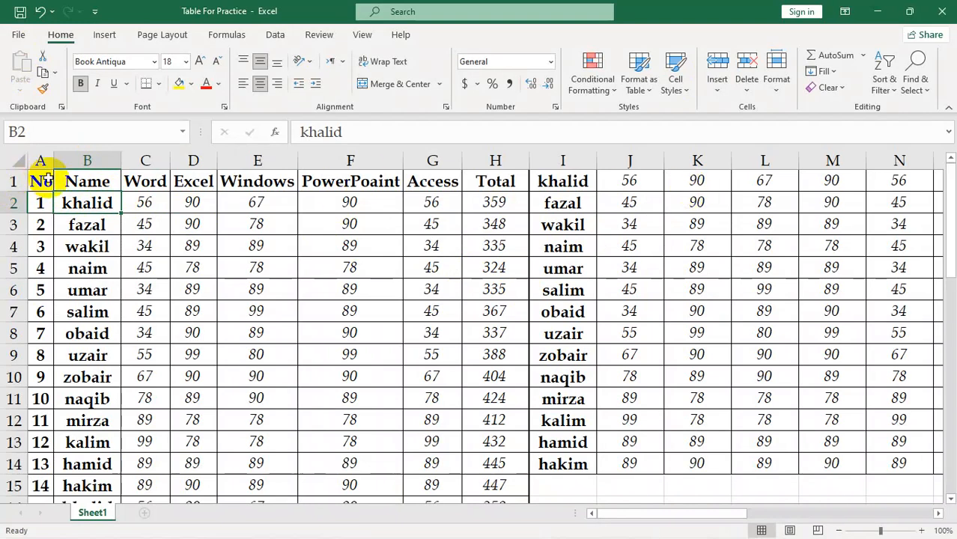
{"action": "left_click_drag", "start_coordinate": [559, 179], "coordinate": [808, 488]}
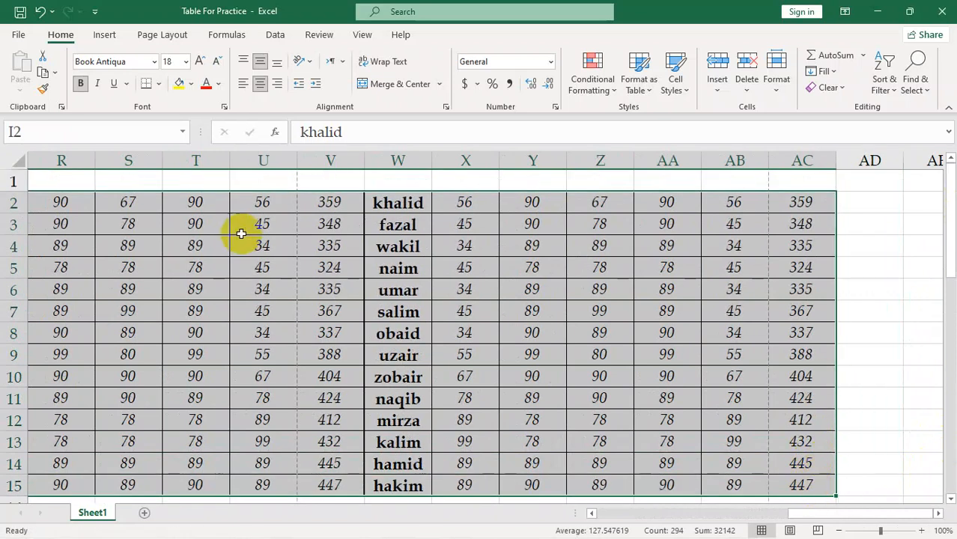
{"action": "left_click_drag", "start_coordinate": [821, 515], "coordinate": [126, 451]}
{"action": "left_click", "coordinate": [109, 185]}
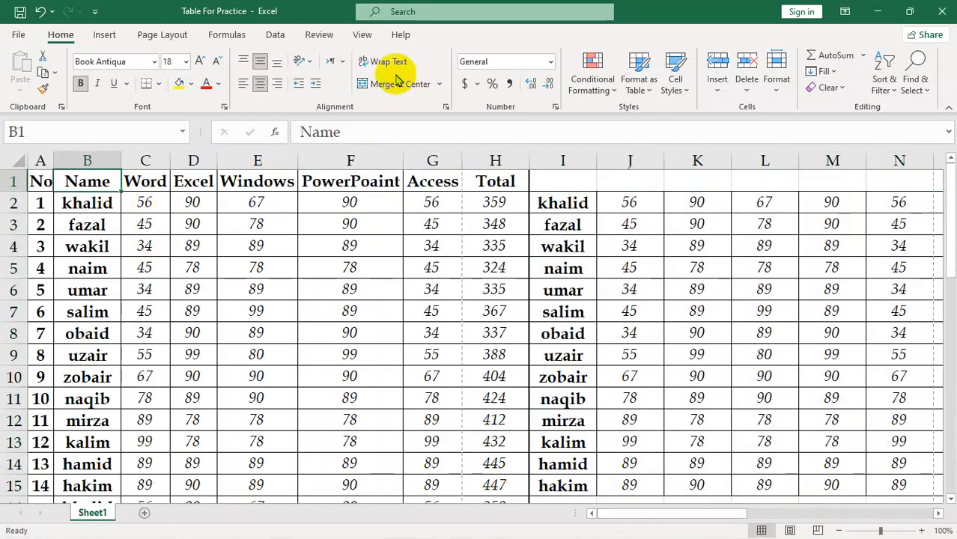
Step: Set row 1 ($1:$1) as the print title row to repeat at the top of every printed page
{"action": "left_click", "coordinate": [171, 37]}
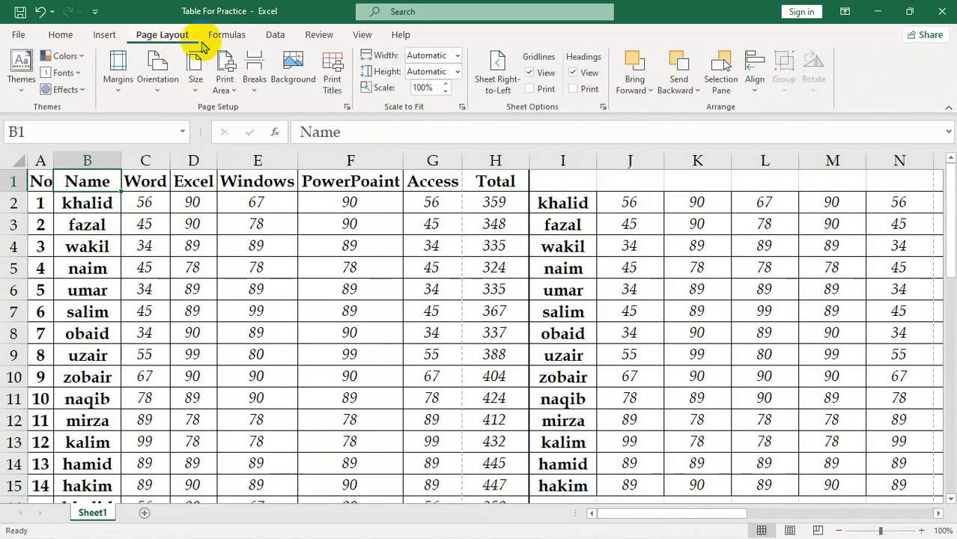
{"action": "left_click", "coordinate": [333, 91]}
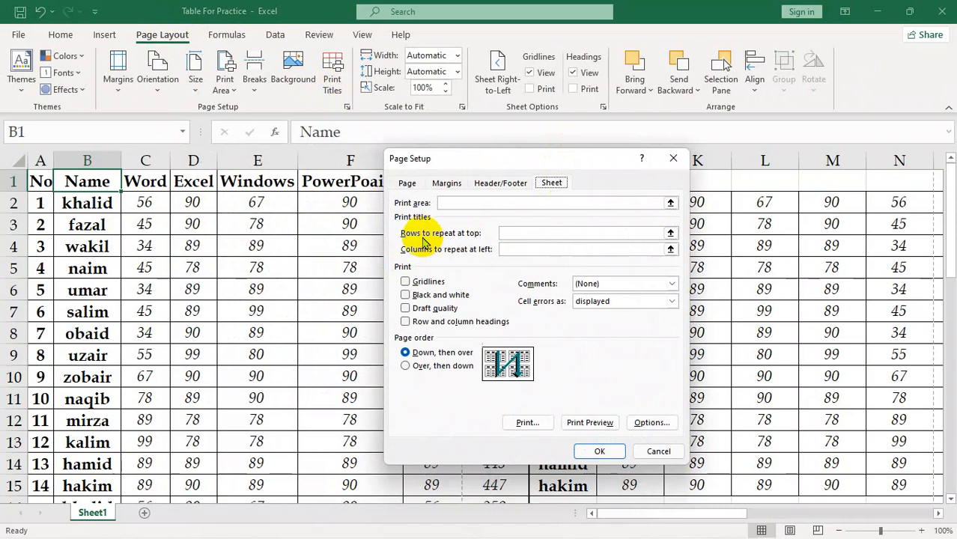
{"action": "left_click_drag", "start_coordinate": [487, 159], "coordinate": [418, 272]}
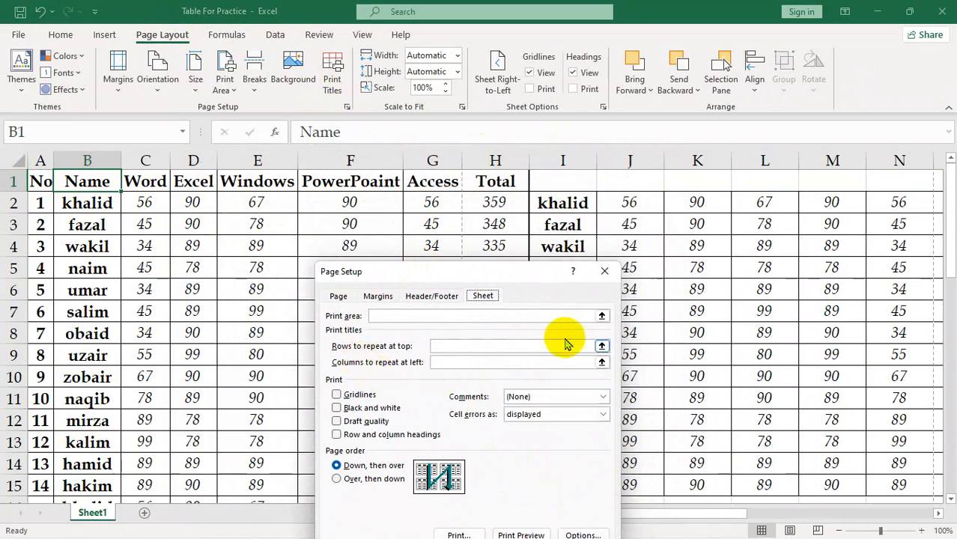
{"action": "left_click", "coordinate": [602, 347]}
{"action": "left_click", "coordinate": [15, 181]}
{"action": "left_click", "coordinate": [612, 291]}
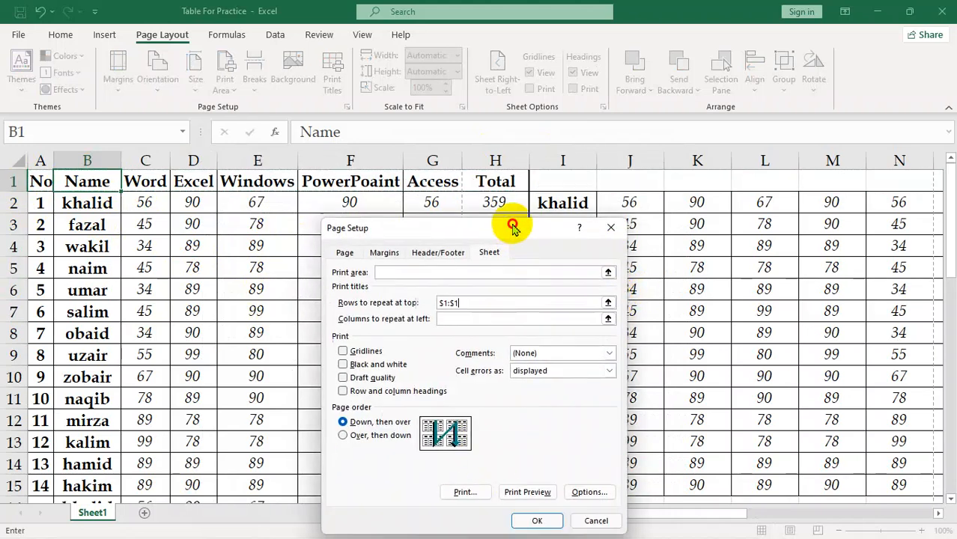
{"action": "left_click", "coordinate": [540, 505]}
{"action": "left_click", "coordinate": [235, 296]}
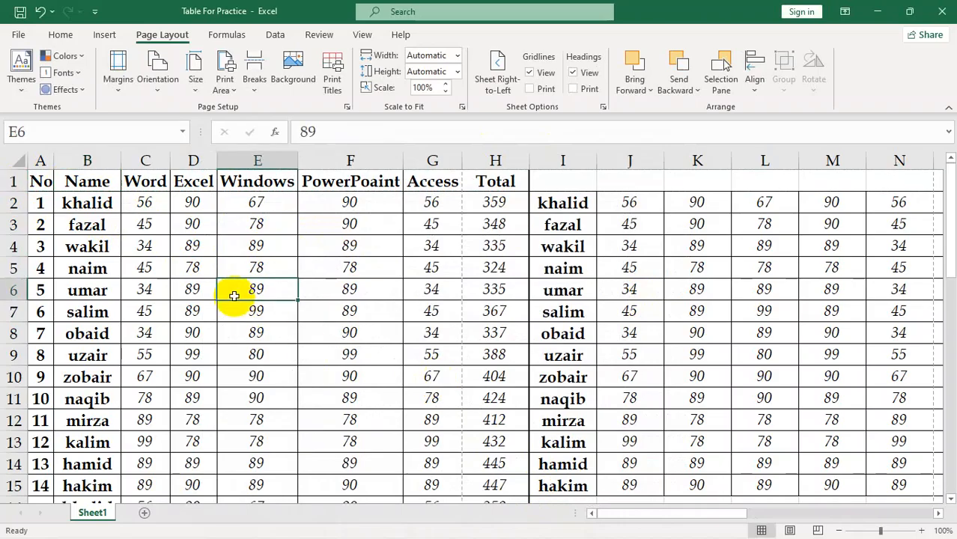
Step: Page through the print preview to page 10 to examine the repeated header row, and return to the sheet
{"action": "key", "text": "ctrl+p"}
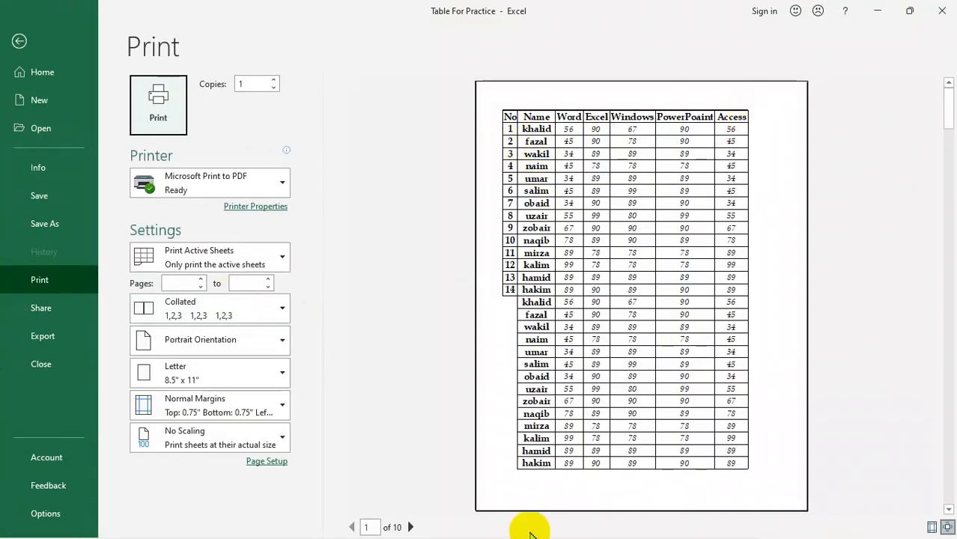
{"action": "left_click", "coordinate": [411, 527]}
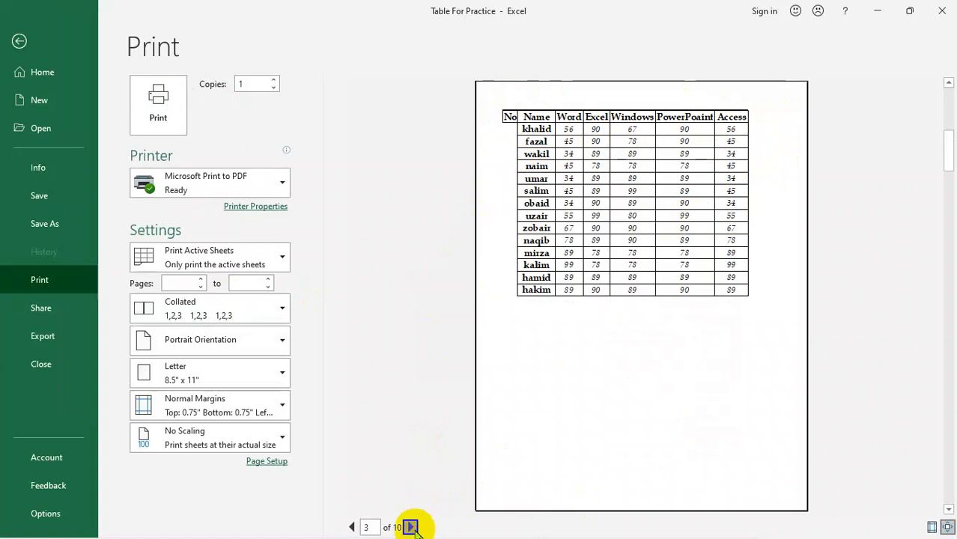
{"action": "left_click", "coordinate": [411, 527]}
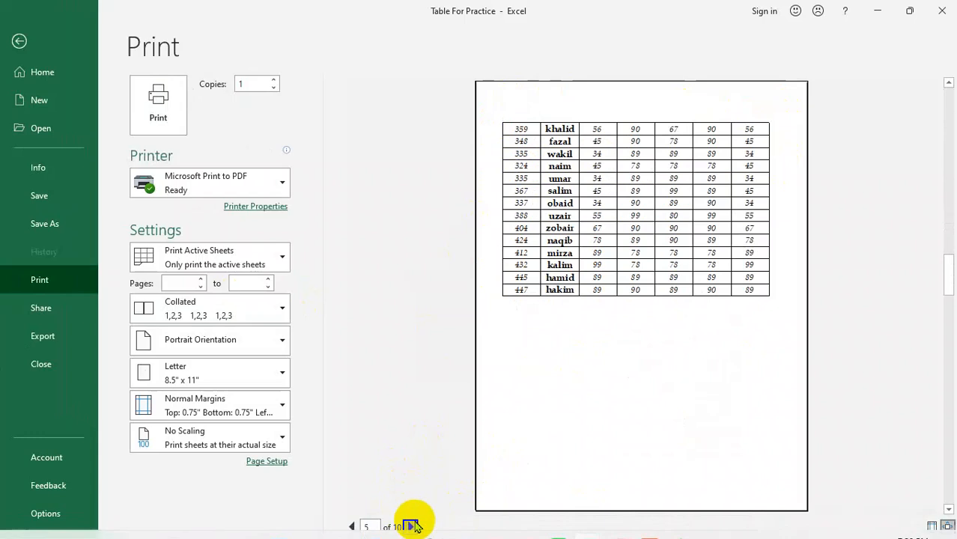
{"action": "left_click", "coordinate": [411, 527]}
{"action": "left_click", "coordinate": [411, 527]}
{"action": "left_click", "coordinate": [411, 527]}
{"action": "left_click", "coordinate": [412, 527]}
{"action": "left_click", "coordinate": [411, 527]}
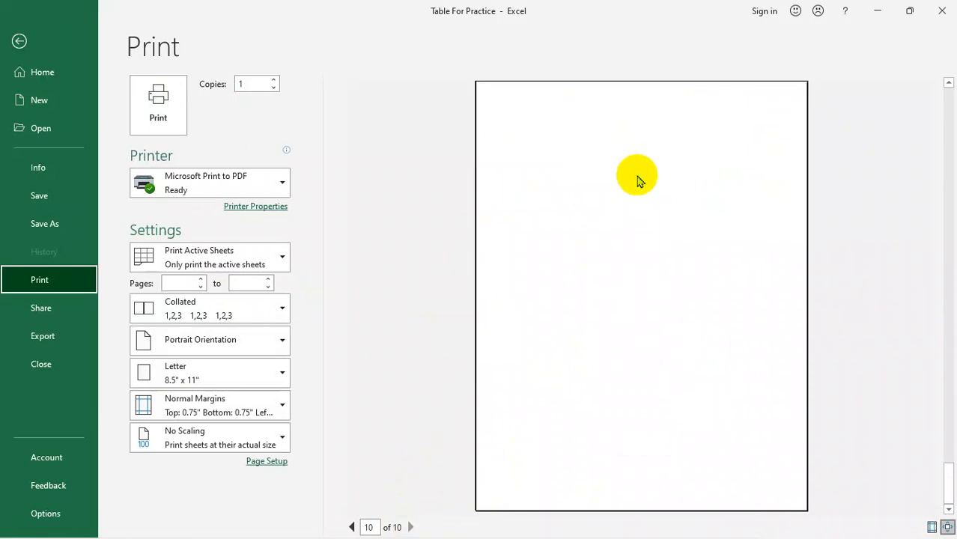
{"action": "left_click", "coordinate": [28, 57]}
{"action": "scroll", "coordinate": [284, 368], "scroll_direction": "down", "scroll_amount": 9}
{"action": "scroll", "coordinate": [254, 331], "scroll_direction": "down", "scroll_amount": 4}
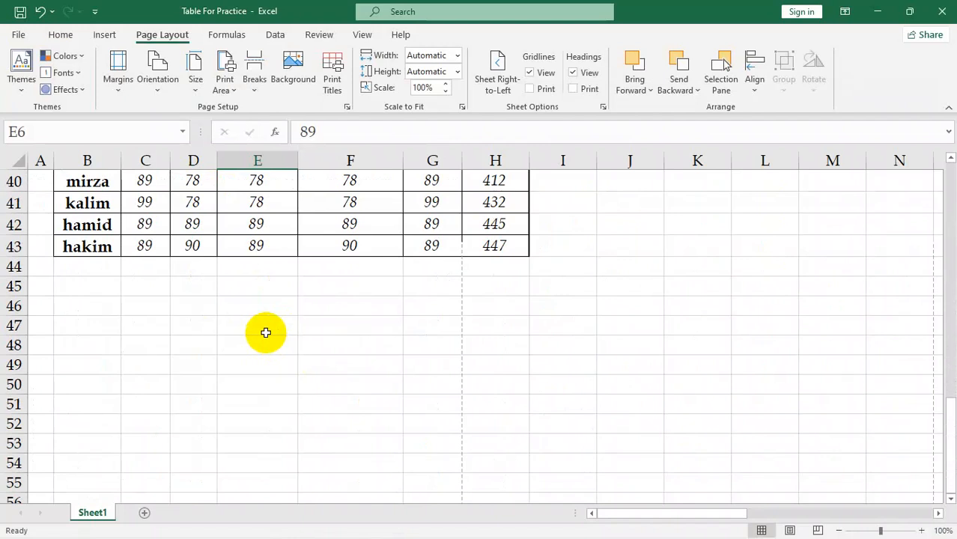
{"action": "scroll", "coordinate": [277, 324], "scroll_direction": "up", "scroll_amount": 13}
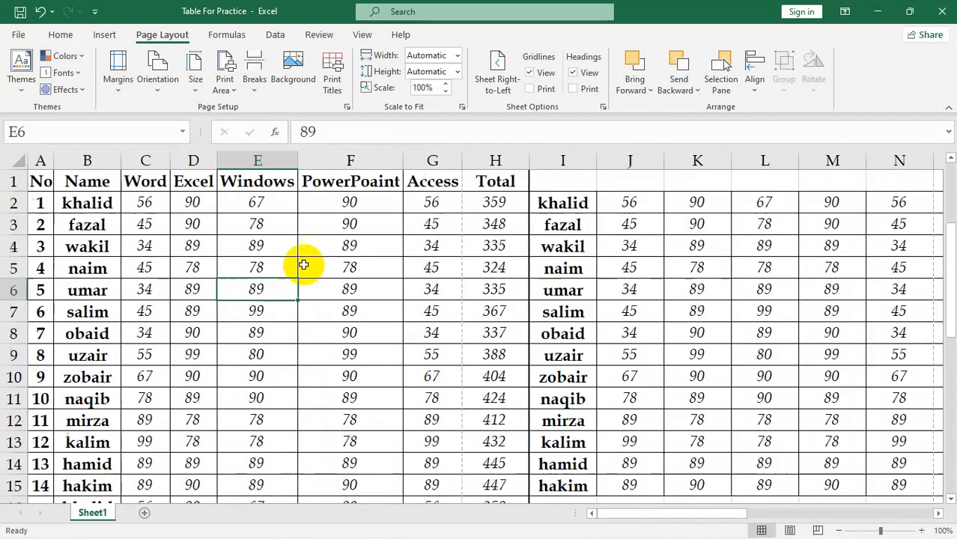
{"action": "left_click_drag", "start_coordinate": [33, 202], "coordinate": [53, 487]}
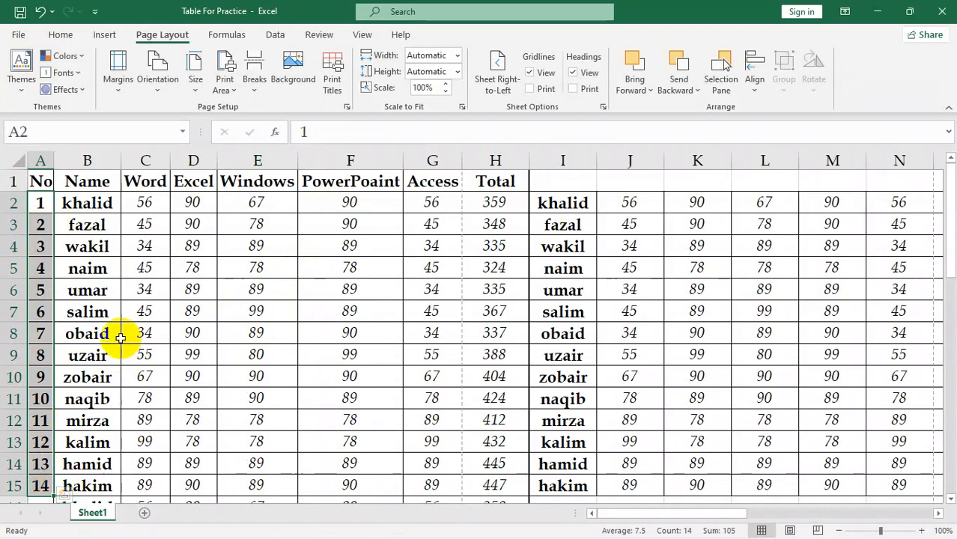
{"action": "left_click", "coordinate": [193, 267]}
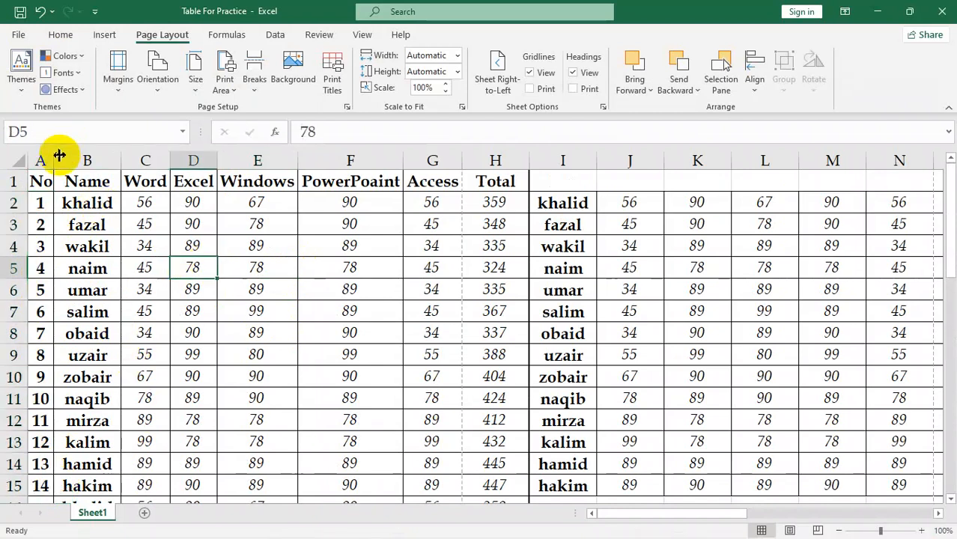
Step: Set column A ($A:$A) as the print title column to repeat at the left of every printed page
{"action": "left_click", "coordinate": [334, 81]}
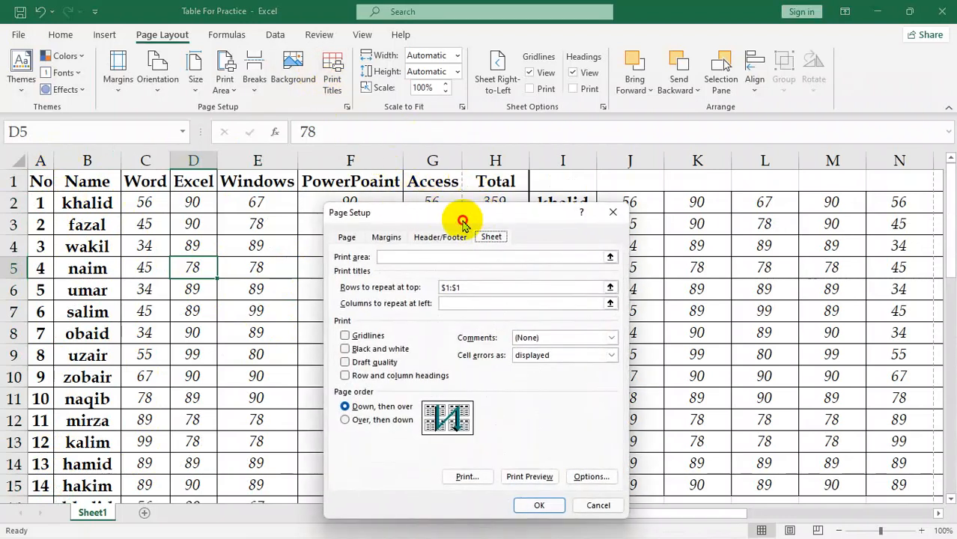
{"action": "left_click_drag", "start_coordinate": [463, 222], "coordinate": [535, 105]}
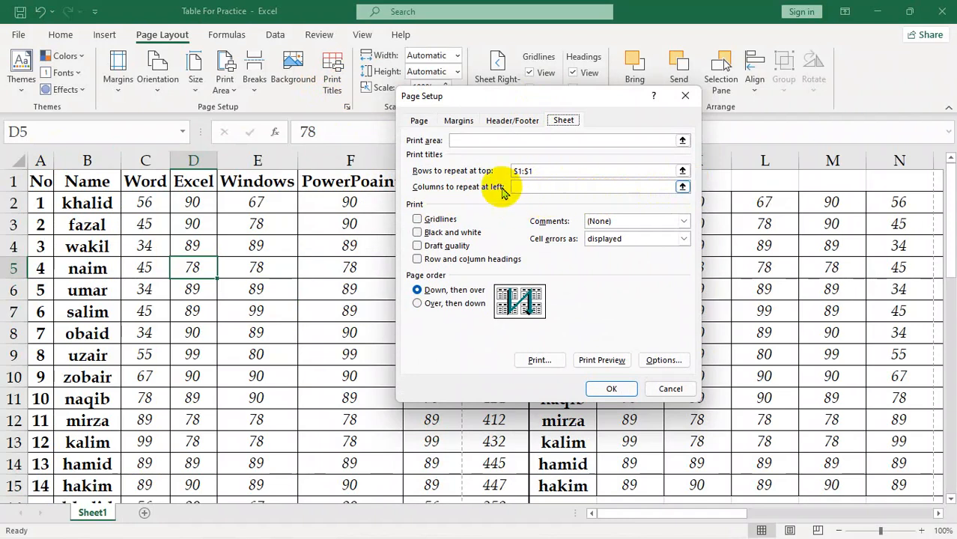
{"action": "left_click", "coordinate": [681, 187]}
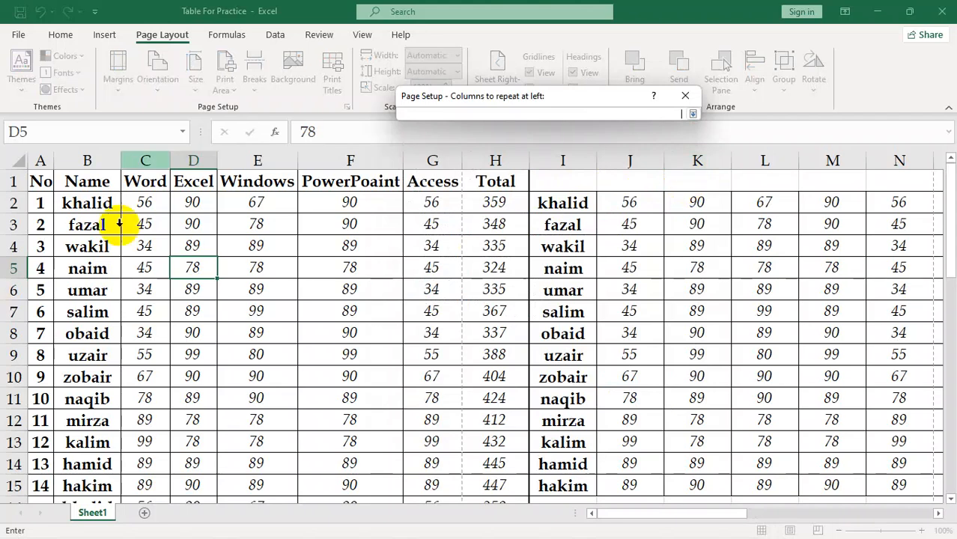
{"action": "left_click", "coordinate": [39, 162]}
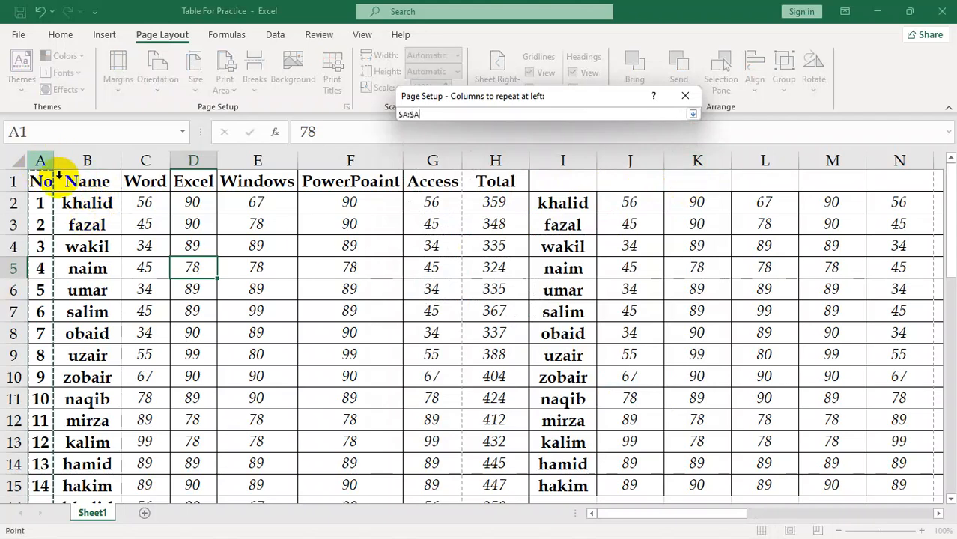
{"action": "left_click", "coordinate": [693, 113]}
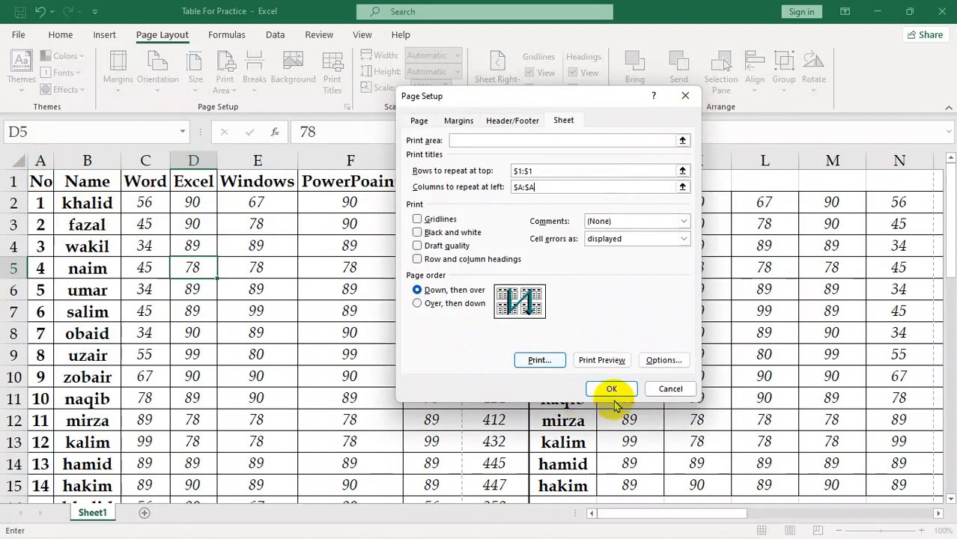
{"action": "left_click", "coordinate": [612, 388]}
Step: Check the repeated No column in the print preview up to page 3, and return to the sheet
{"action": "key", "text": "ctrl+p"}
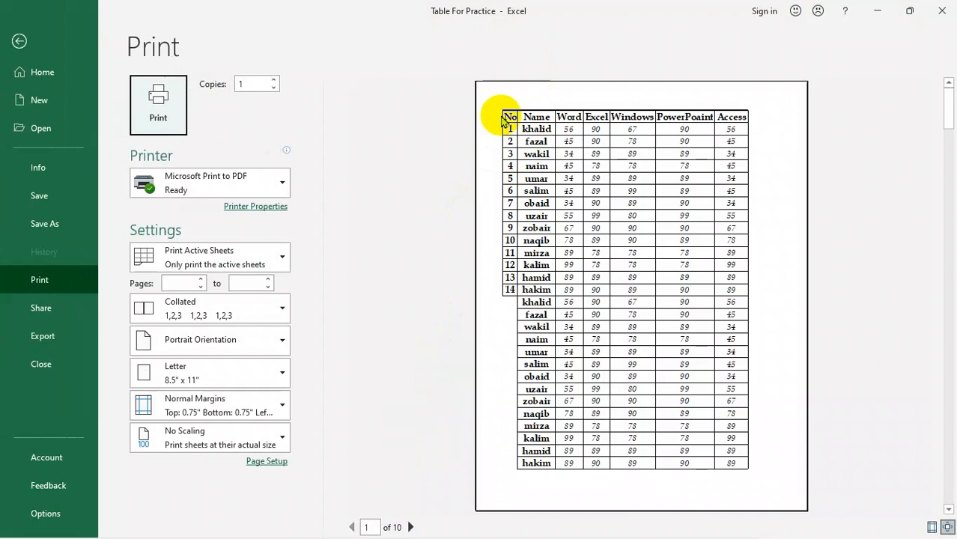
{"action": "left_click", "coordinate": [411, 527]}
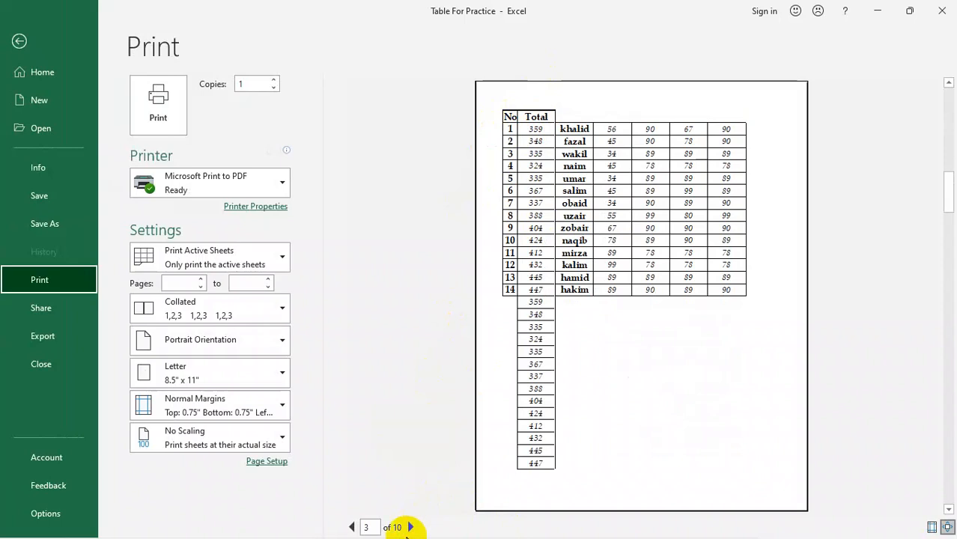
{"action": "left_click", "coordinate": [19, 40]}
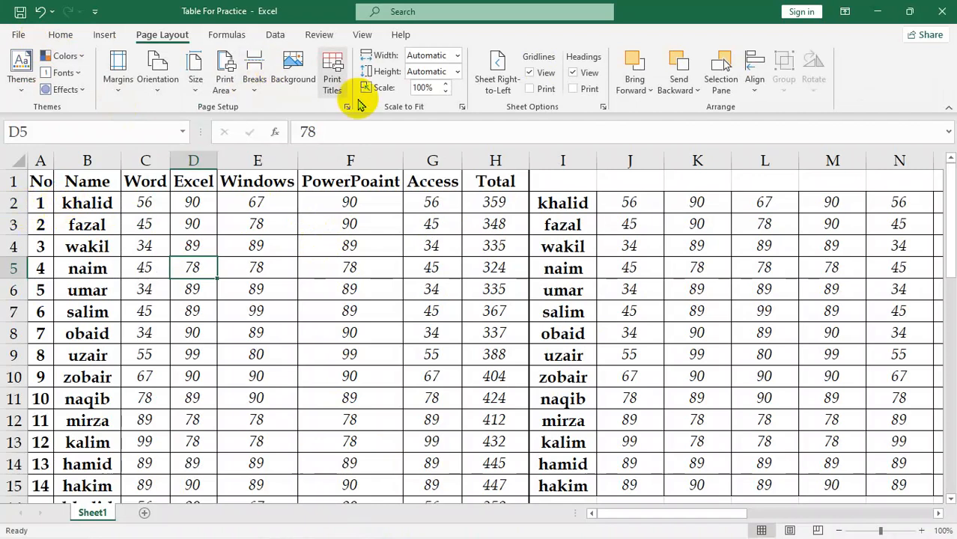
Step: Clear both print title settings, the rows to repeat at top and the columns to repeat at left
{"action": "left_click", "coordinate": [335, 81]}
{"action": "left_click_drag", "start_coordinate": [597, 173], "coordinate": [336, 160]}
{"action": "key", "text": "Delete"}
{"action": "left_click", "coordinate": [563, 187]}
{"action": "left_click_drag", "start_coordinate": [563, 187], "coordinate": [363, 172]}
{"action": "key", "text": "Delete"}
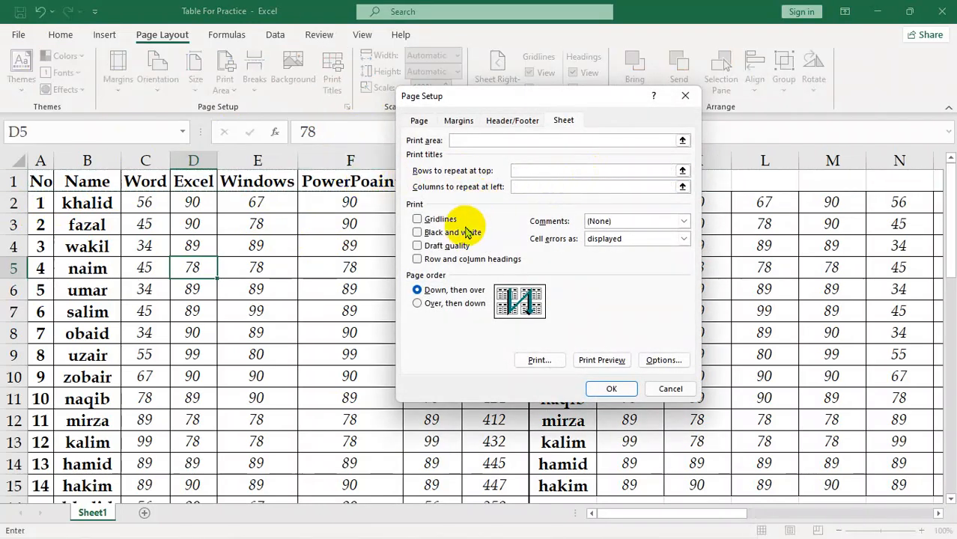
Step: Turn on printing of gridlines and check the first page in the print preview
{"action": "left_click", "coordinate": [427, 220]}
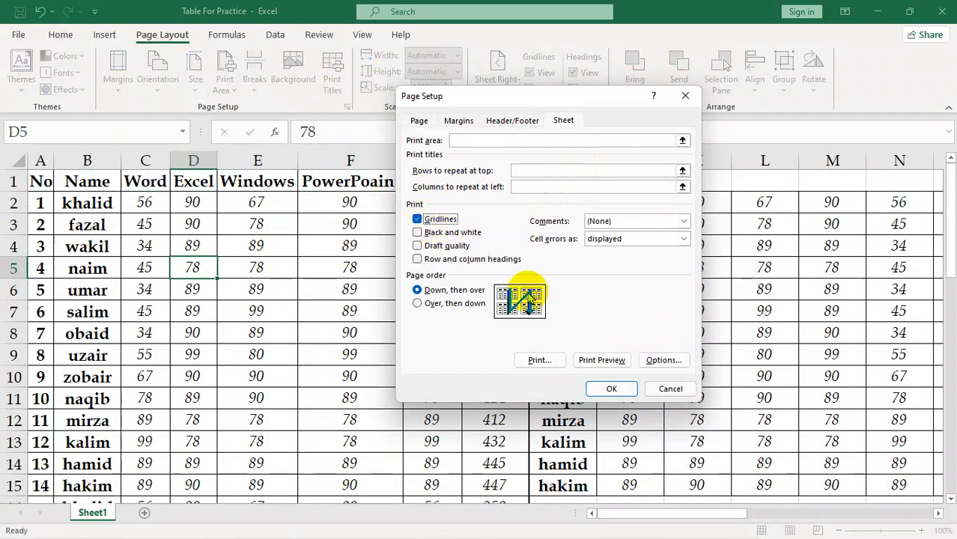
{"action": "left_click", "coordinate": [610, 388]}
{"action": "key", "text": "ctrl+p"}
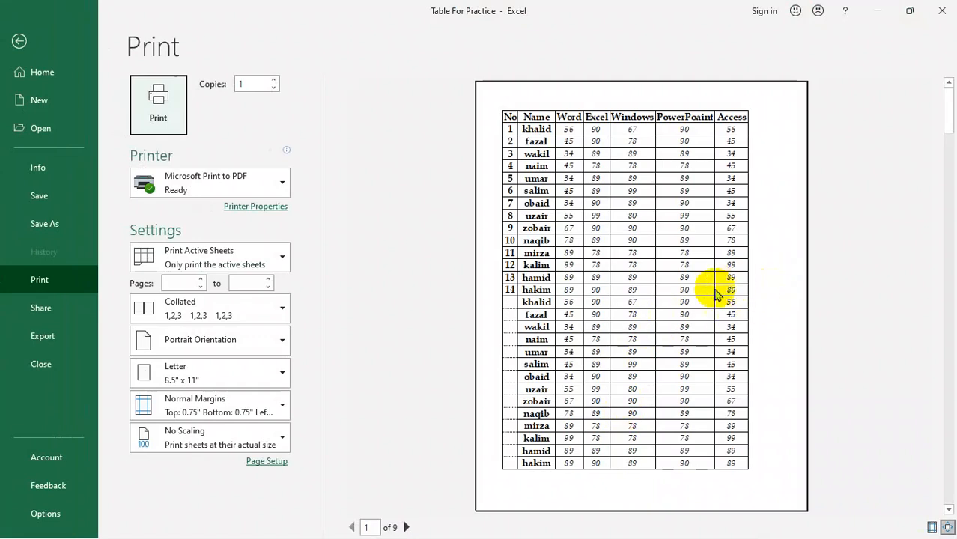
{"action": "left_click", "coordinate": [33, 45]}
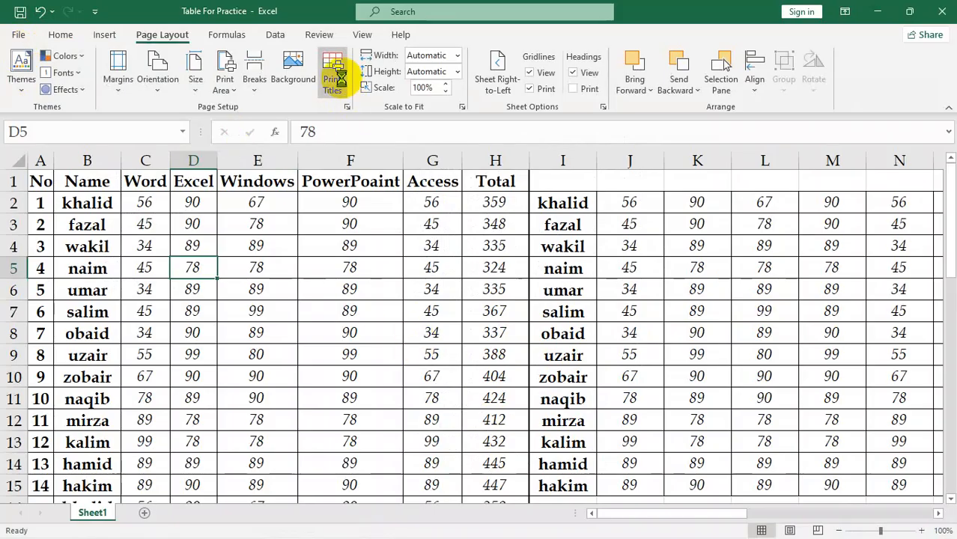
Step: Review the sheet's Page Setup options without keeping changes, and check the printed gridlines in the print preview
{"action": "left_click", "coordinate": [334, 77]}
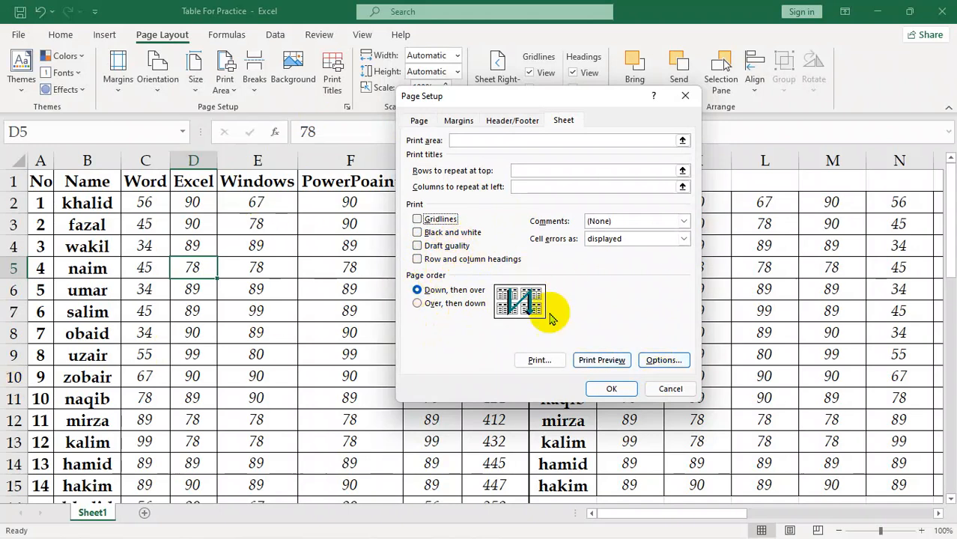
{"action": "left_click", "coordinate": [668, 389]}
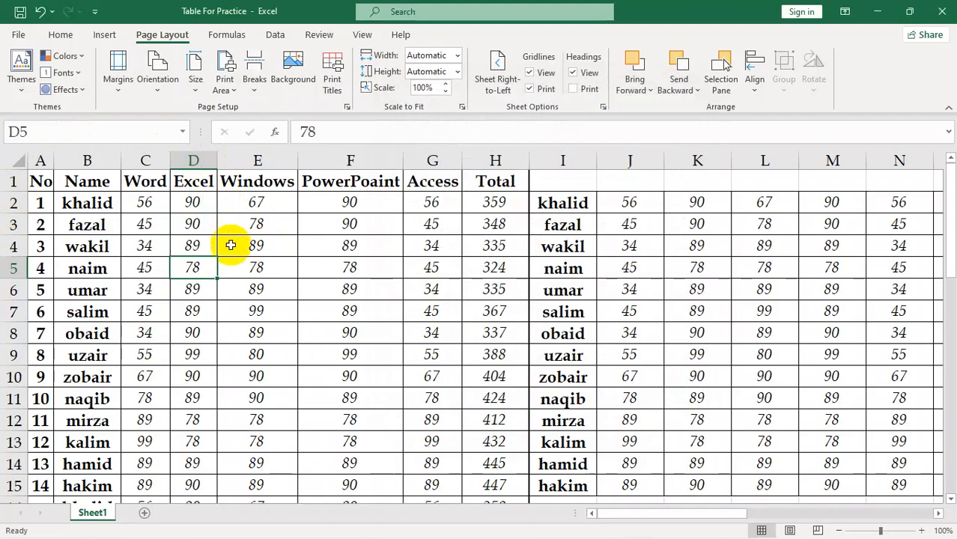
{"action": "key", "text": "ctrl+p"}
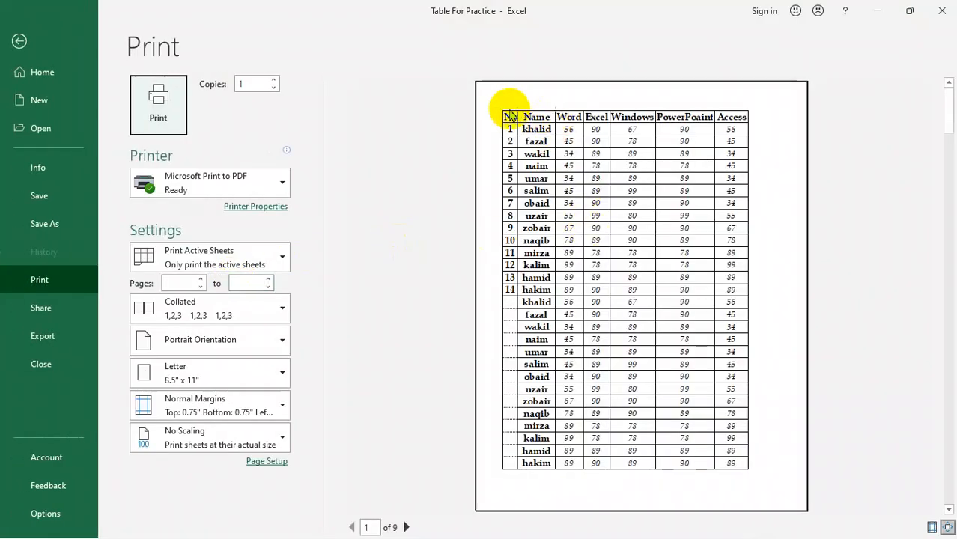
{"action": "left_click", "coordinate": [19, 41]}
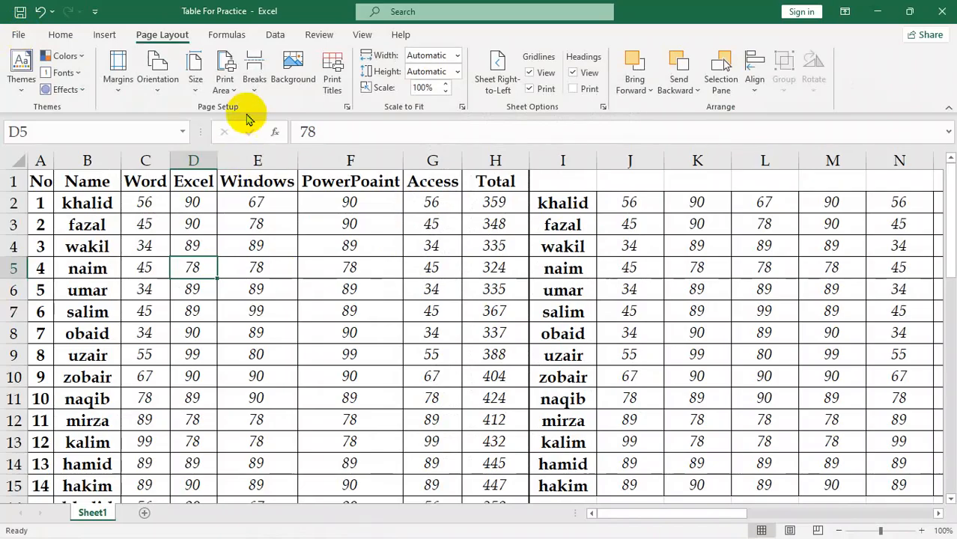
Step: Turn on printing of row and column headings for the sheet
{"action": "left_click", "coordinate": [337, 84]}
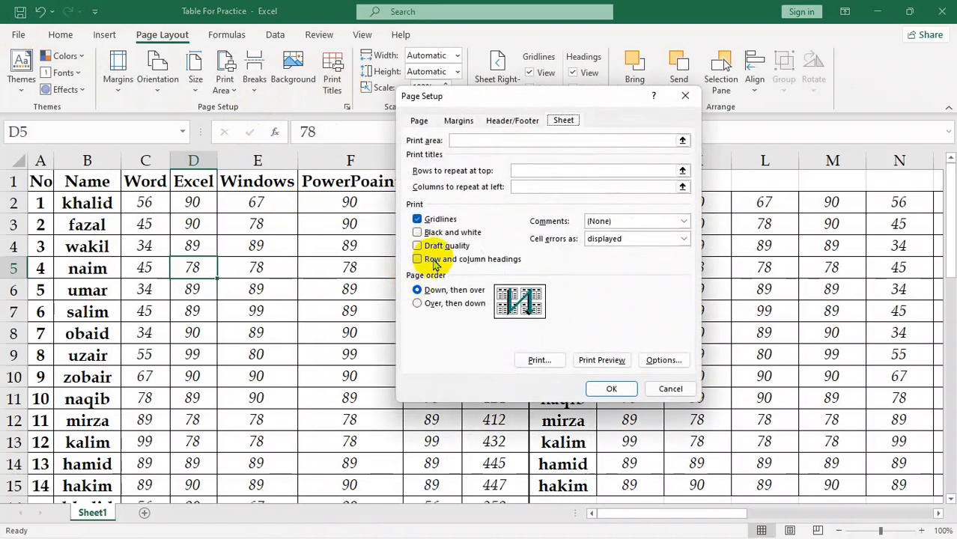
{"action": "left_click", "coordinate": [435, 261]}
{"action": "left_click", "coordinate": [626, 391]}
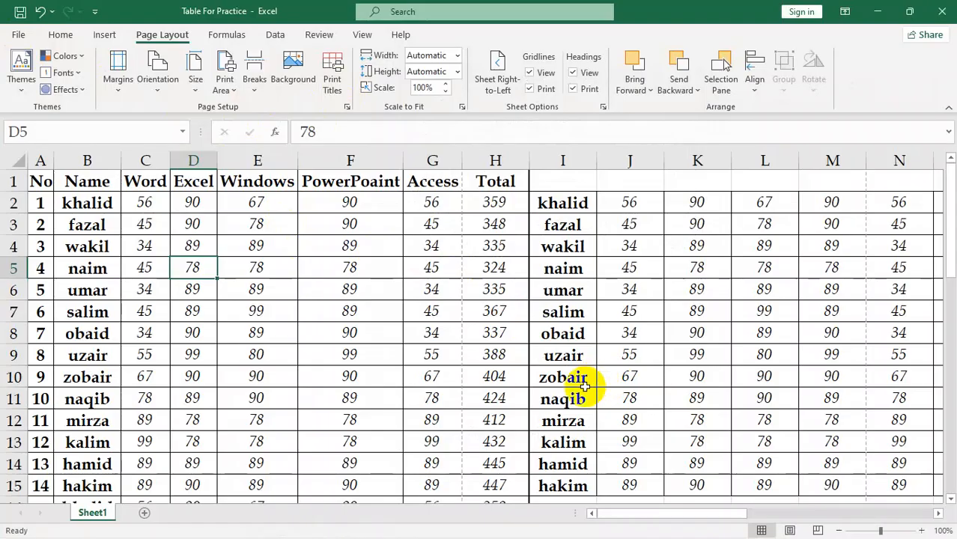
Step: Check the printed headings in the print preview, and review the comments printing options in Page Setup without keeping changes
{"action": "key", "text": "ctrl+p"}
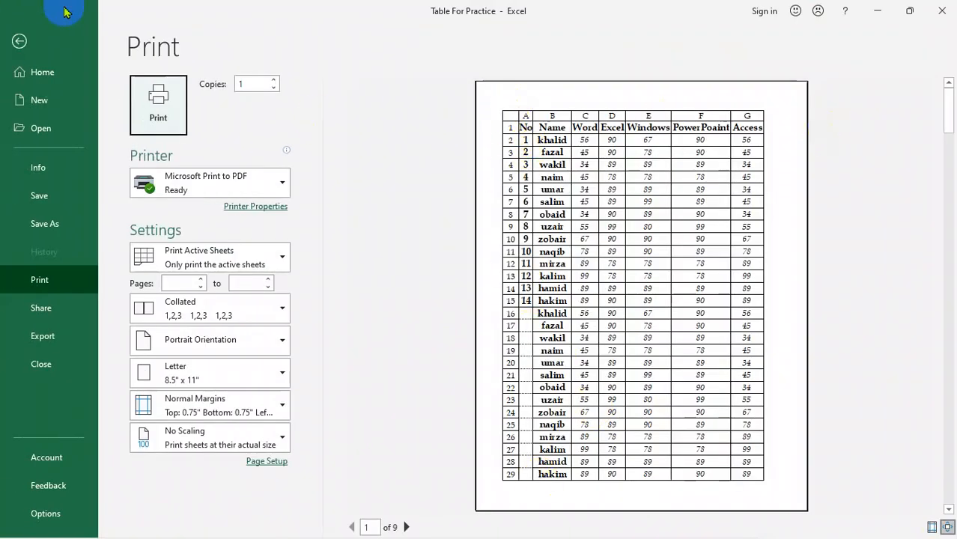
{"action": "left_click", "coordinate": [20, 42]}
{"action": "left_click", "coordinate": [338, 95]}
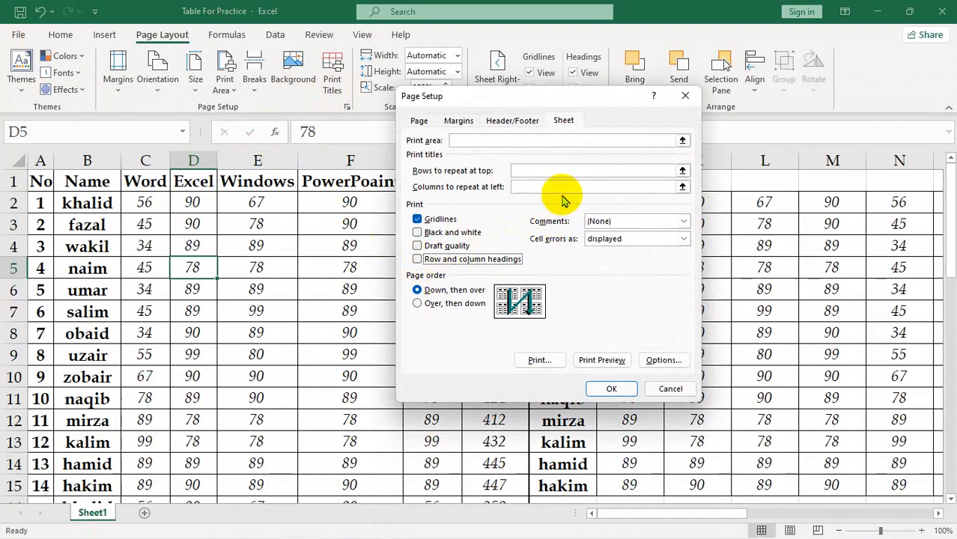
{"action": "left_click", "coordinate": [684, 221]}
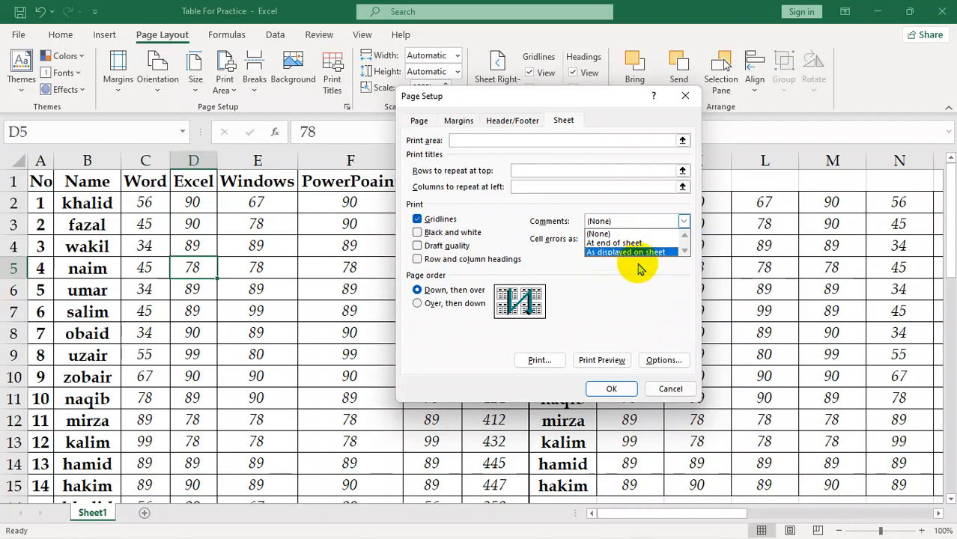
{"action": "left_click", "coordinate": [625, 316]}
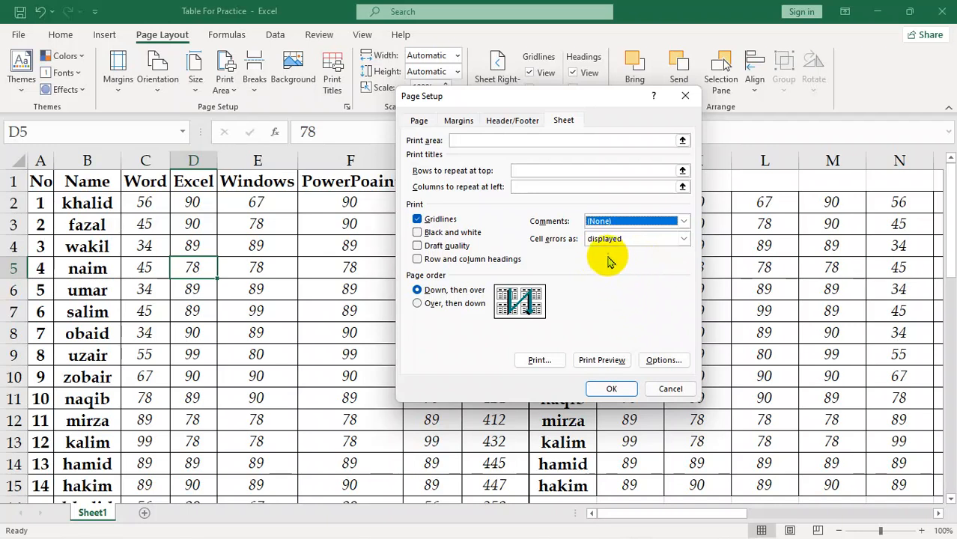
{"action": "left_click", "coordinate": [674, 389]}
Step: Replace the total in cell H16 with the formula =B10+B11, which adds two text cells
{"action": "scroll", "coordinate": [465, 405], "scroll_direction": "down", "scroll_amount": 2}
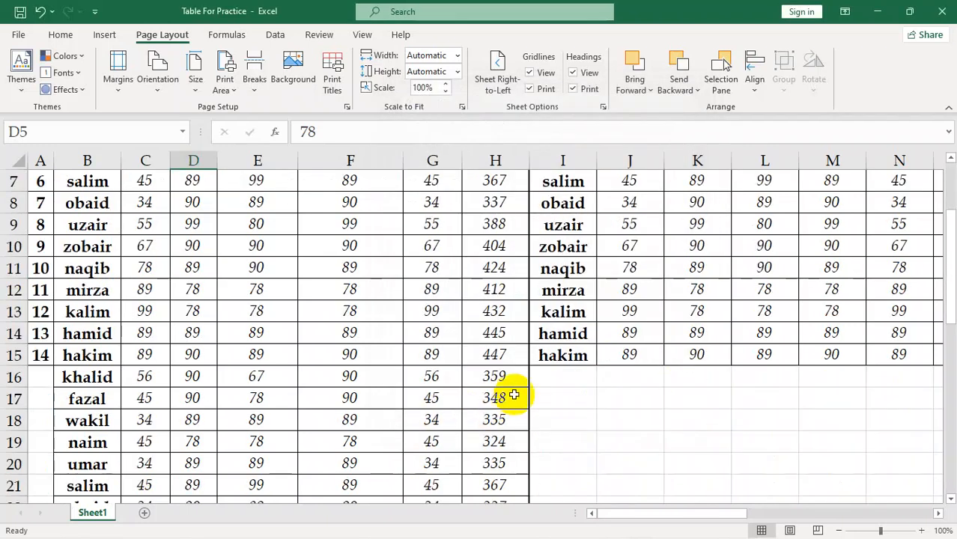
{"action": "left_click", "coordinate": [482, 379]}
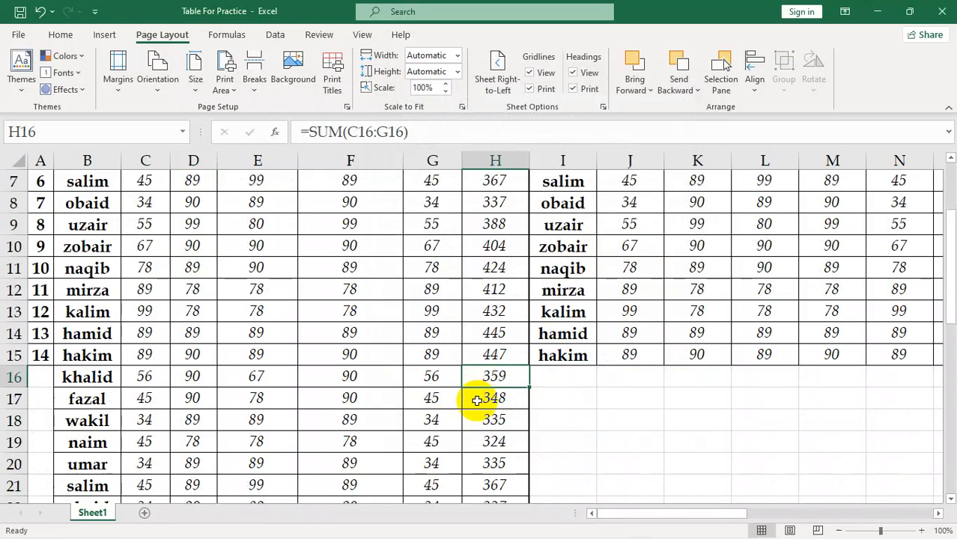
{"action": "type", "text": "=-"}
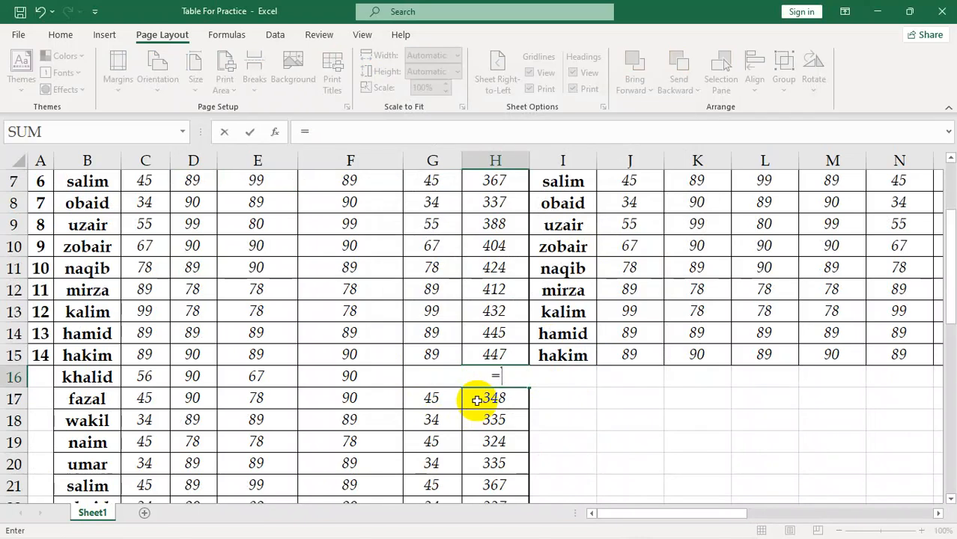
{"action": "left_click", "coordinate": [84, 249]}
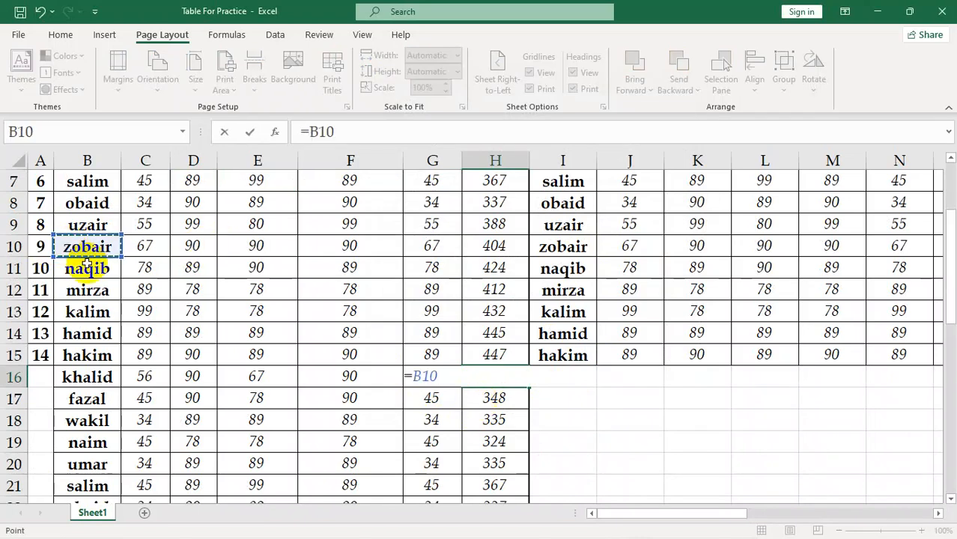
{"action": "type", "text": "-"}
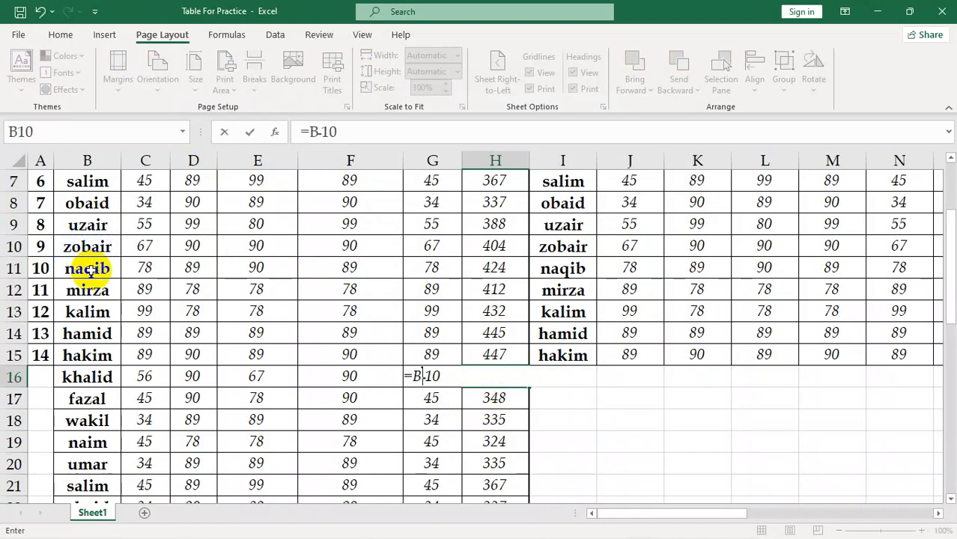
{"action": "key", "text": "BackSpace"}
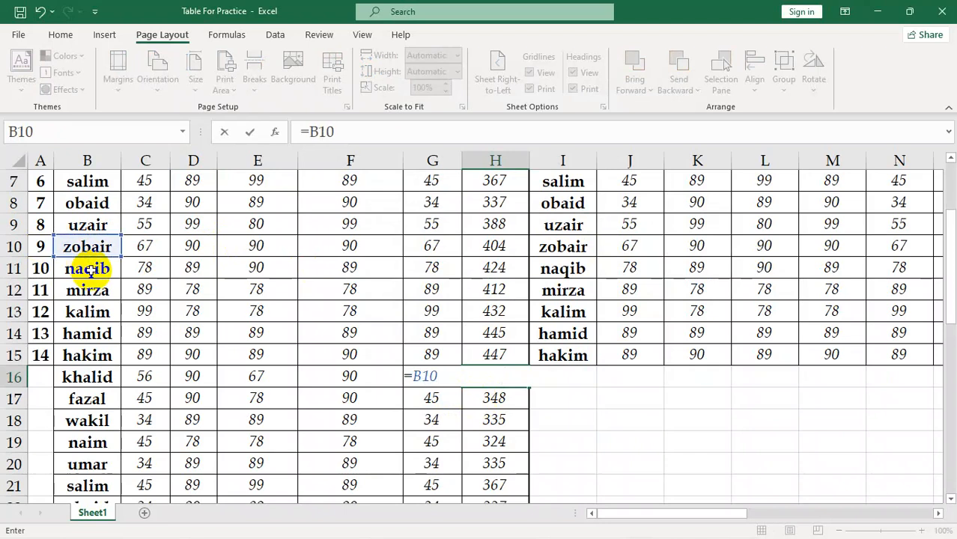
{"action": "left_click", "coordinate": [88, 275]}
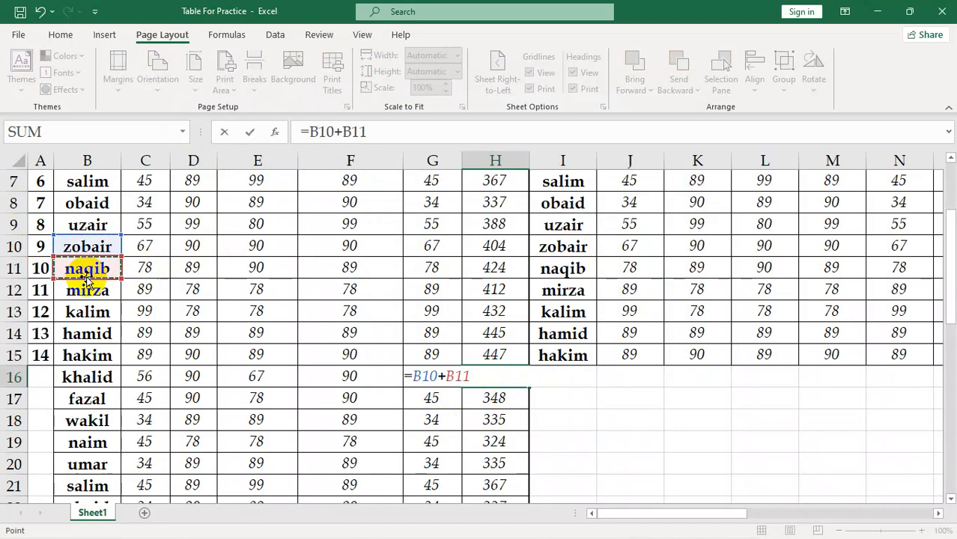
{"action": "key", "text": "Return"}
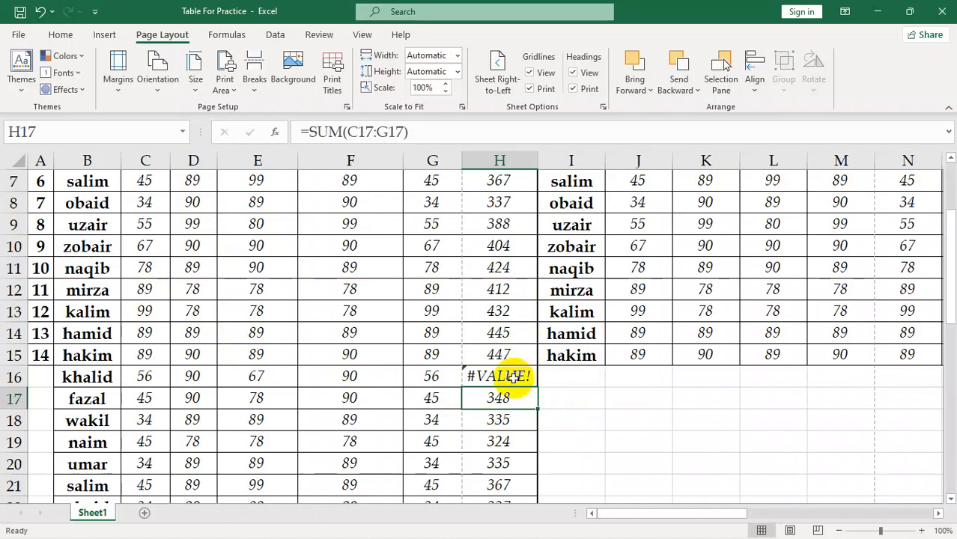
{"action": "left_click", "coordinate": [514, 377]}
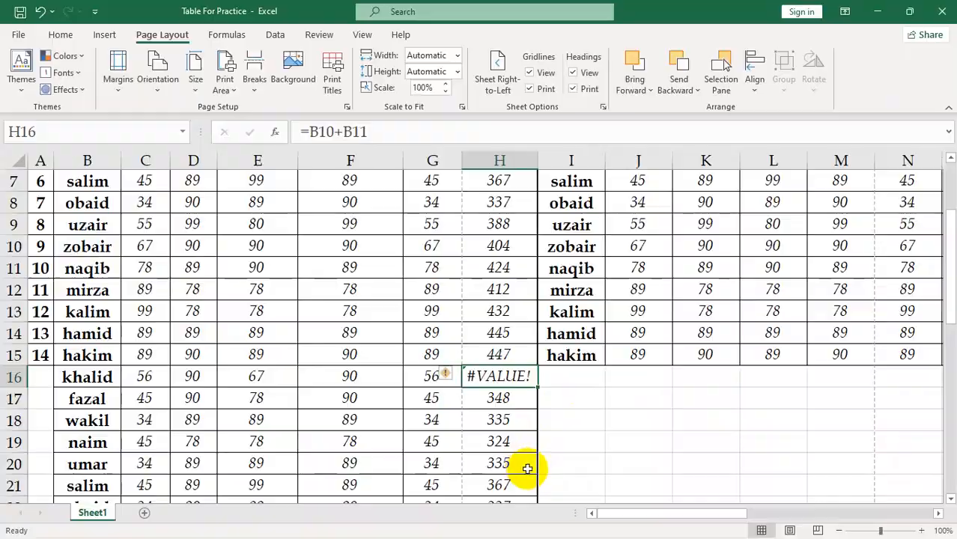
Step: Look through all the pages in the print preview up to page 9, and return to the sheet
{"action": "key", "text": "ctrl+p"}
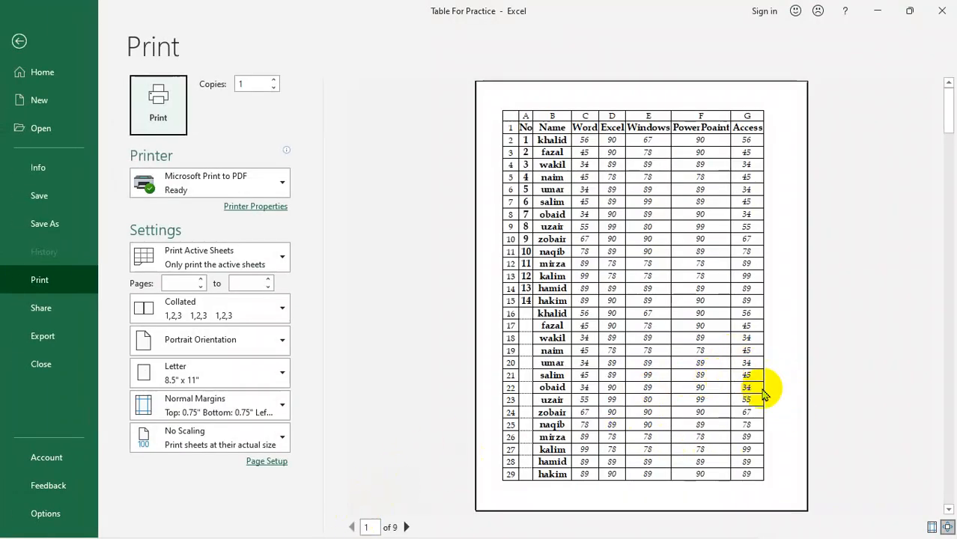
{"action": "left_click", "coordinate": [664, 421]}
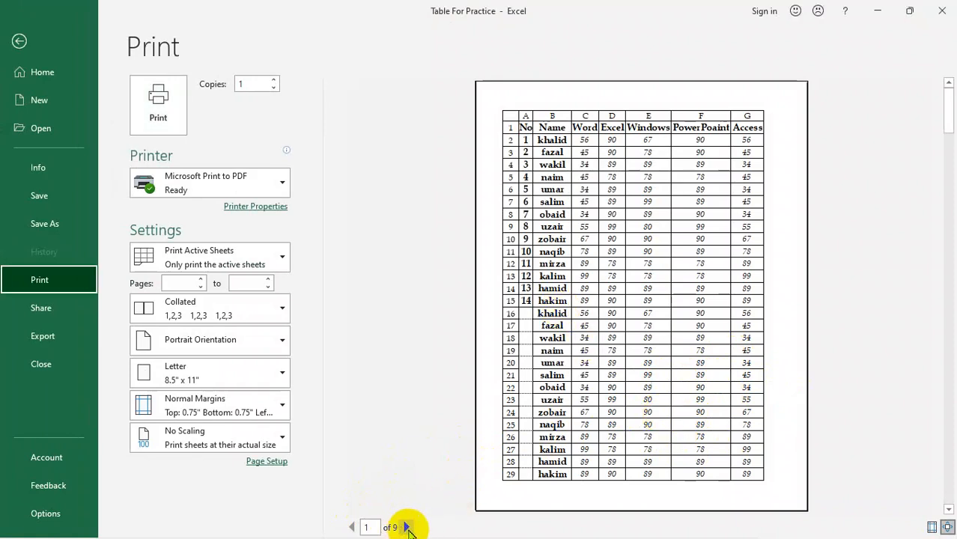
{"action": "left_click", "coordinate": [405, 527]}
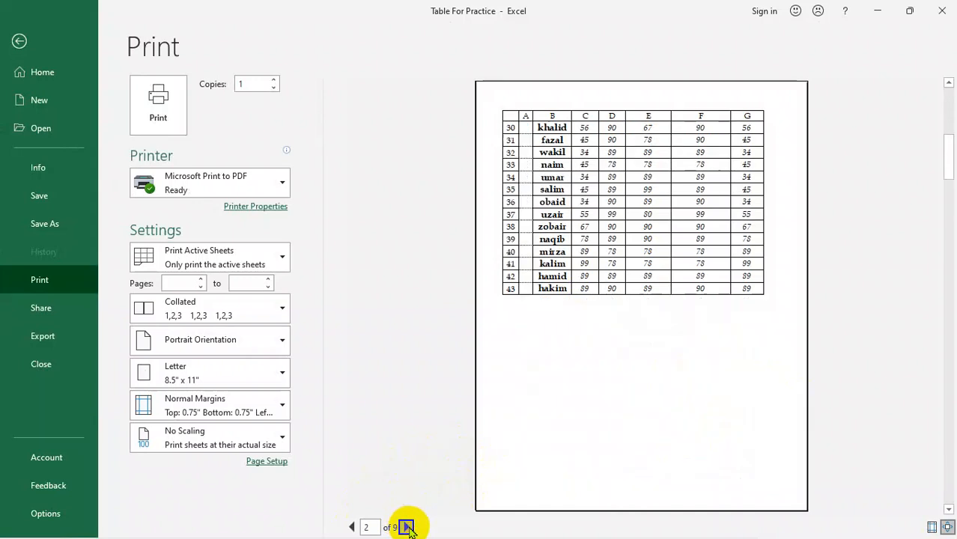
{"action": "left_click", "coordinate": [407, 527]}
{"action": "left_click", "coordinate": [407, 527]}
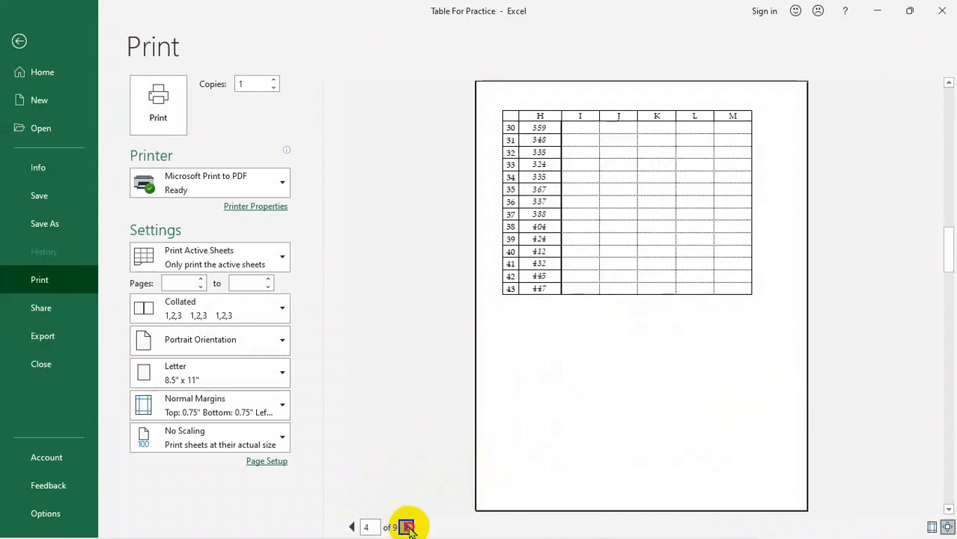
{"action": "left_click", "coordinate": [407, 527]}
{"action": "left_click", "coordinate": [406, 527]}
{"action": "left_click", "coordinate": [406, 527]}
{"action": "left_click", "coordinate": [406, 527]}
{"action": "left_click", "coordinate": [408, 528]}
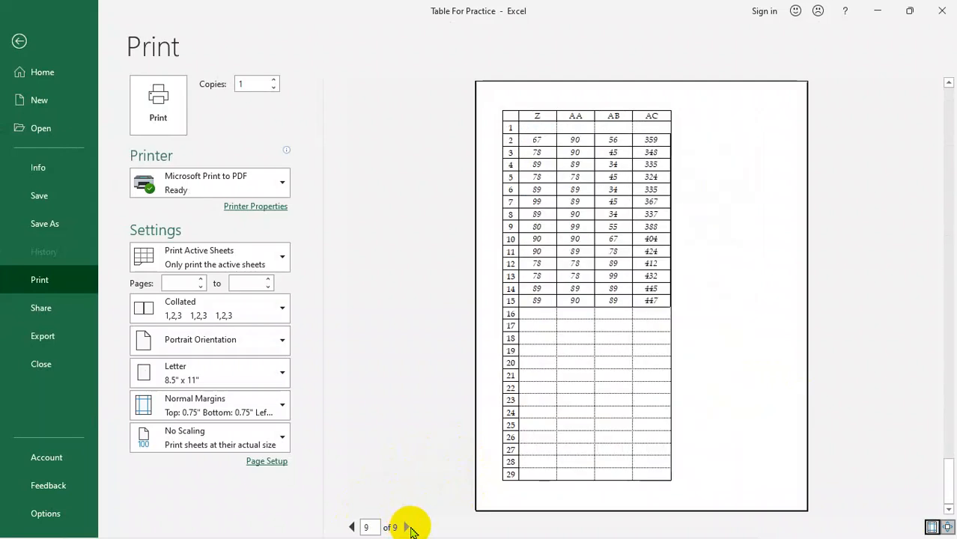
{"action": "left_click", "coordinate": [20, 41]}
Step: Replace the total in cell H2 with a formula adding the name in B2 to the name below it
{"action": "scroll", "coordinate": [288, 272], "scroll_direction": "up", "scroll_amount": 2}
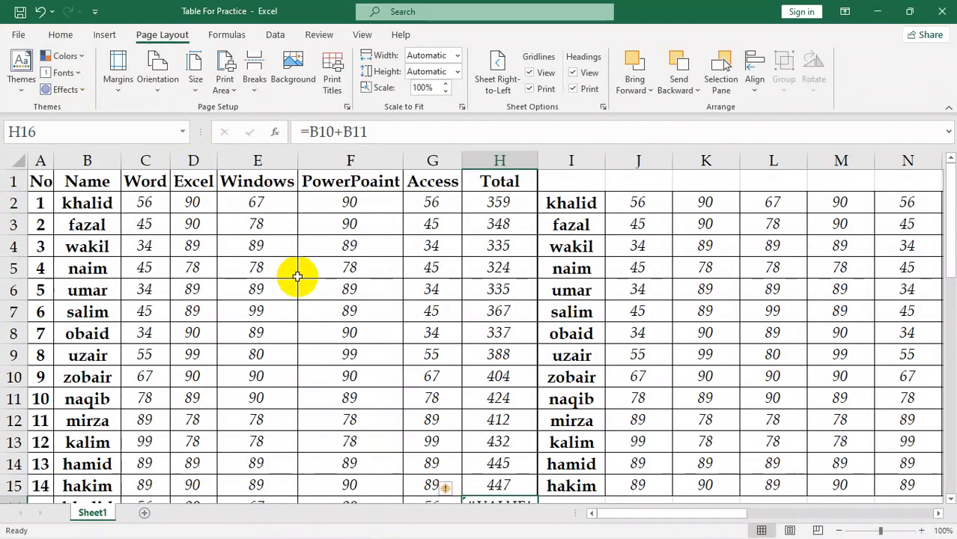
{"action": "left_click", "coordinate": [498, 221]}
{"action": "left_click", "coordinate": [498, 206]}
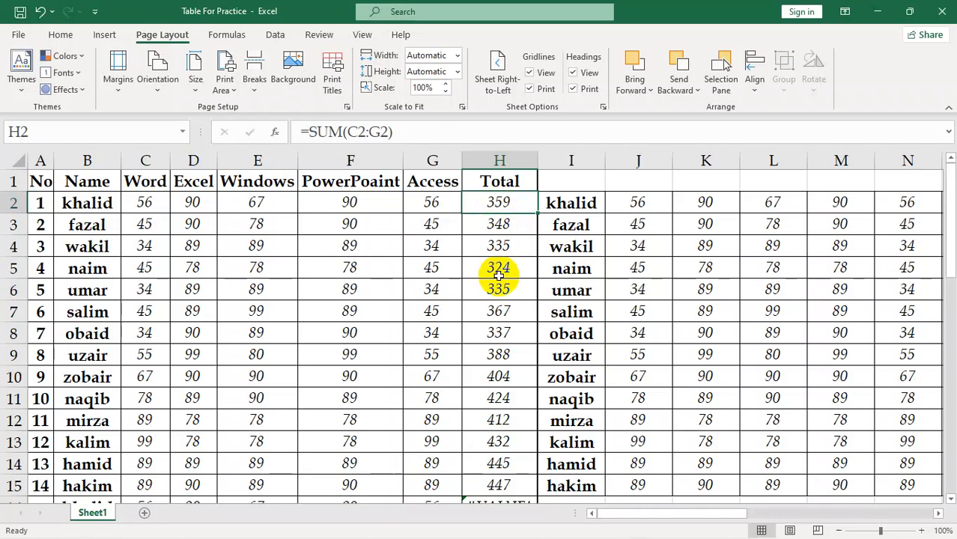
{"action": "key", "text": "BackSpace"}
{"action": "left_click", "coordinate": [548, 219]}
{"action": "left_click", "coordinate": [504, 201]}
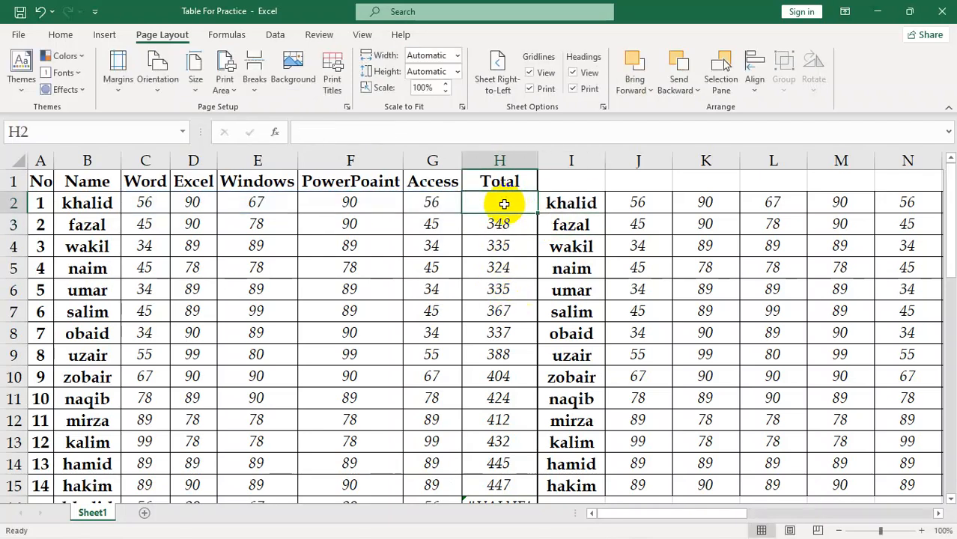
{"action": "type", "text": "="}
{"action": "left_click", "coordinate": [101, 208]}
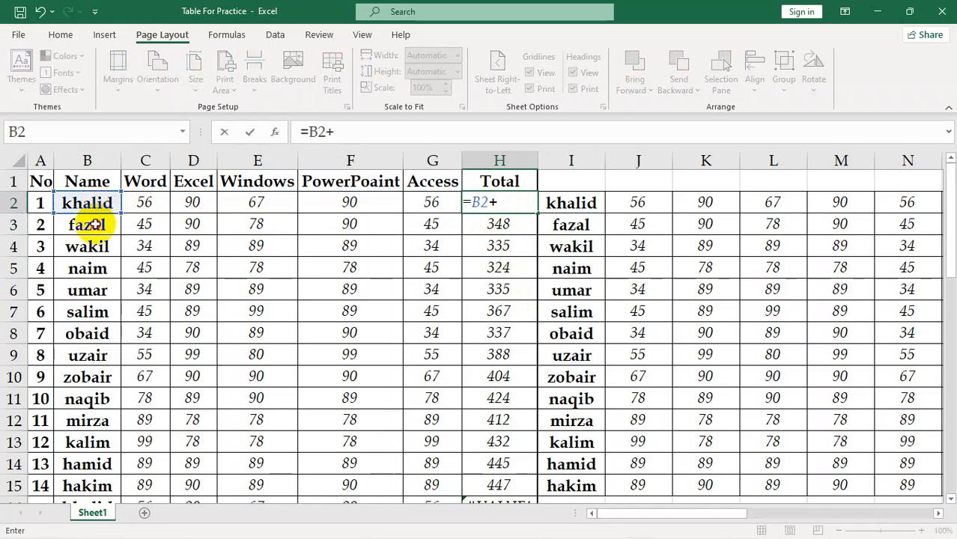
{"action": "key", "text": "Return"}
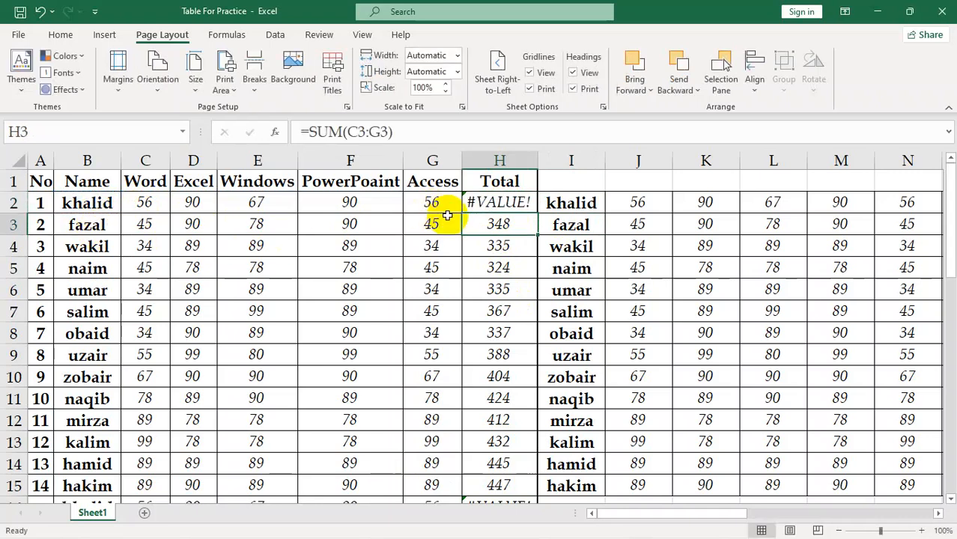
Step: Examine how the error cells of the Total column print on page 3 of the print preview
{"action": "key", "text": "ctrl+p"}
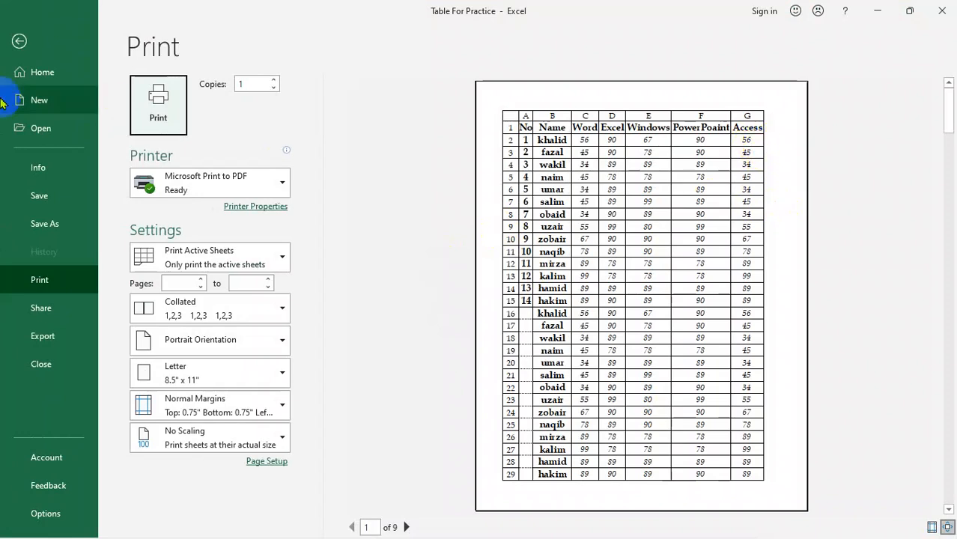
{"action": "left_click", "coordinate": [19, 41]}
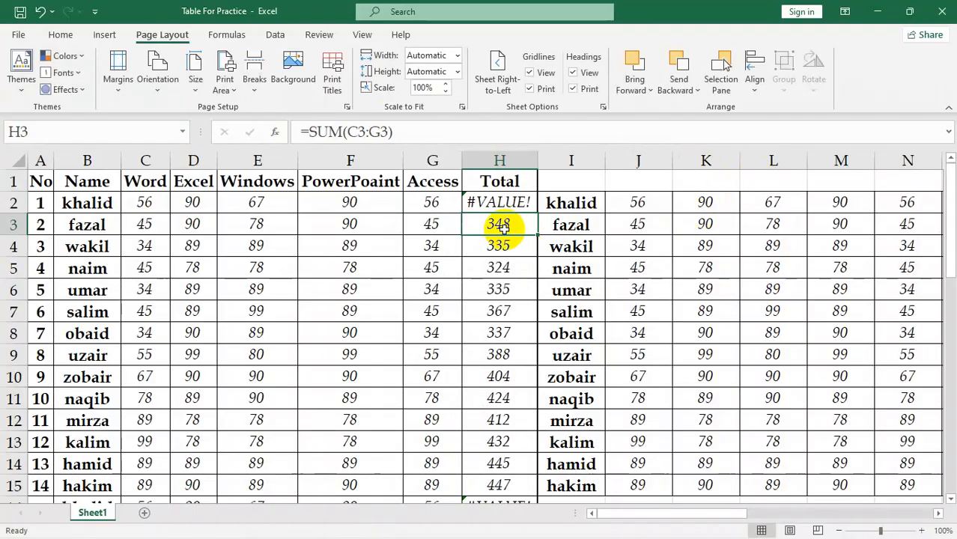
{"action": "left_click", "coordinate": [453, 250]}
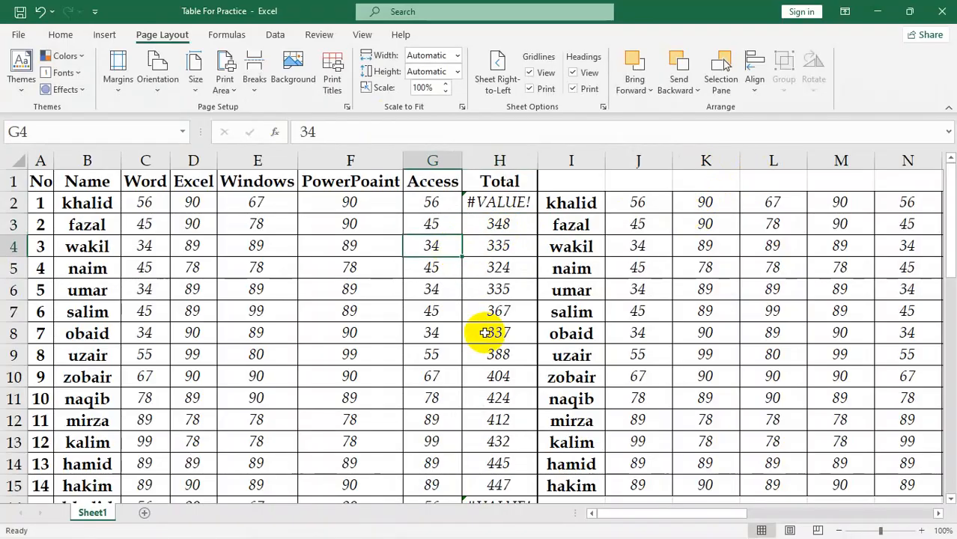
{"action": "key", "text": "ctrl+p"}
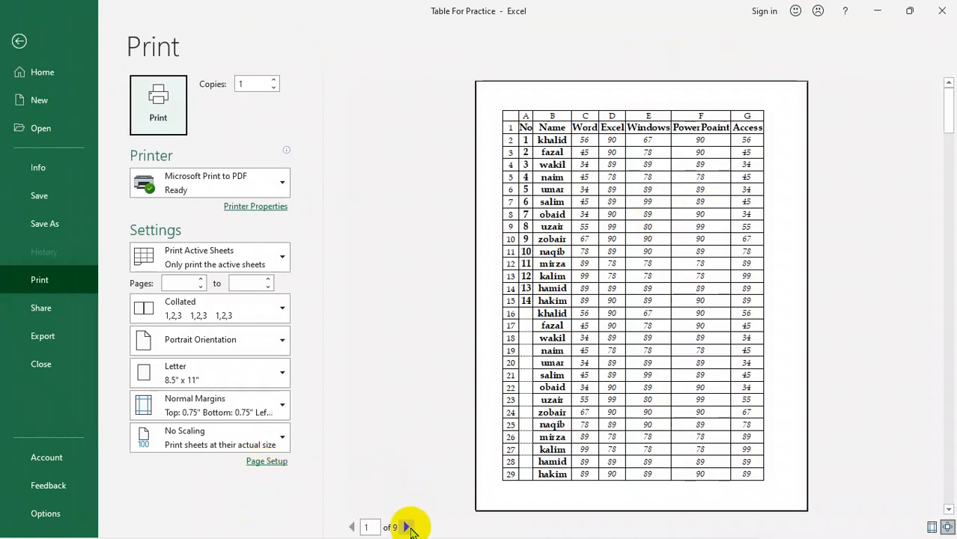
{"action": "left_click", "coordinate": [409, 527]}
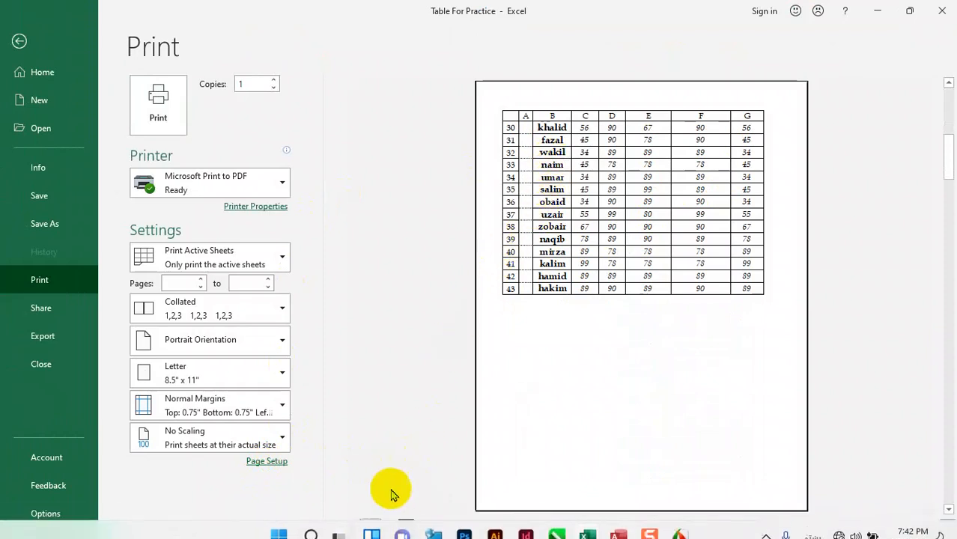
{"action": "left_click", "coordinate": [406, 527]}
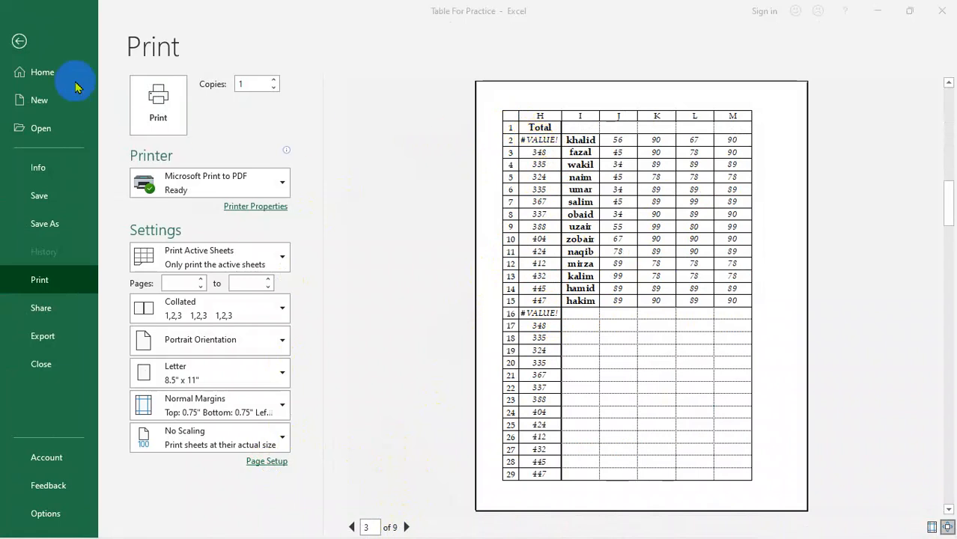
{"action": "left_click", "coordinate": [27, 45]}
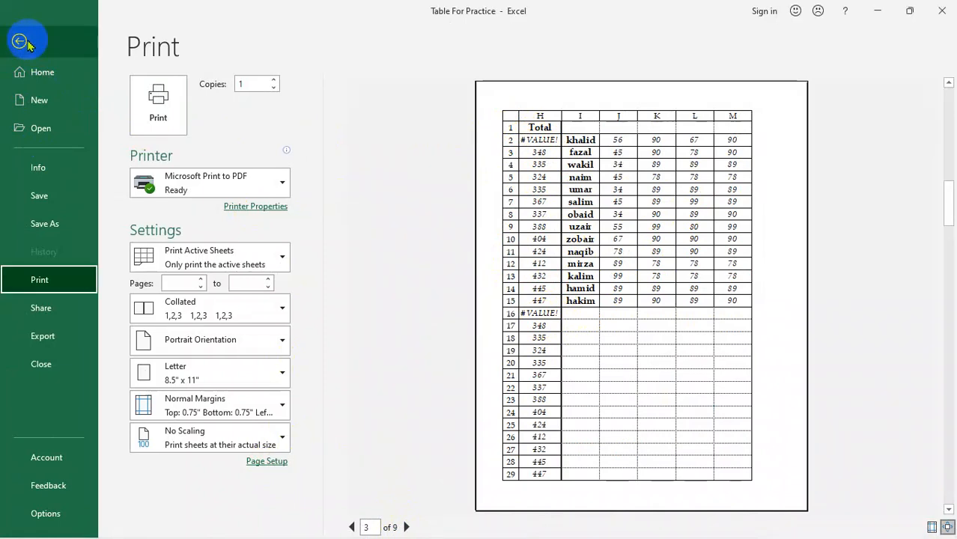
Step: Set cell errors to print as <blank> in the sheet's Page Setup
{"action": "left_click", "coordinate": [263, 463]}
{"action": "left_click", "coordinate": [560, 121]}
{"action": "left_click_drag", "start_coordinate": [557, 97], "coordinate": [307, 102]}
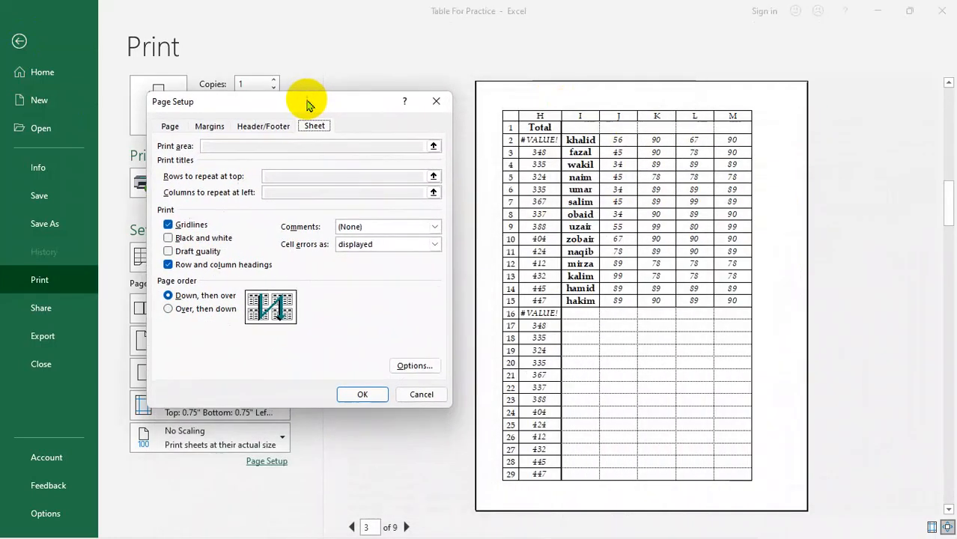
{"action": "left_click", "coordinate": [432, 245]}
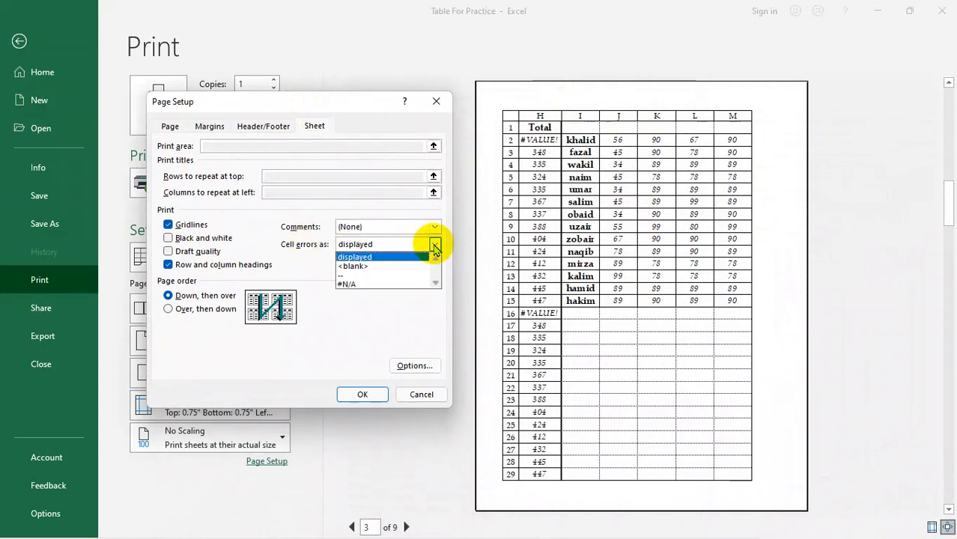
{"action": "left_click", "coordinate": [355, 267]}
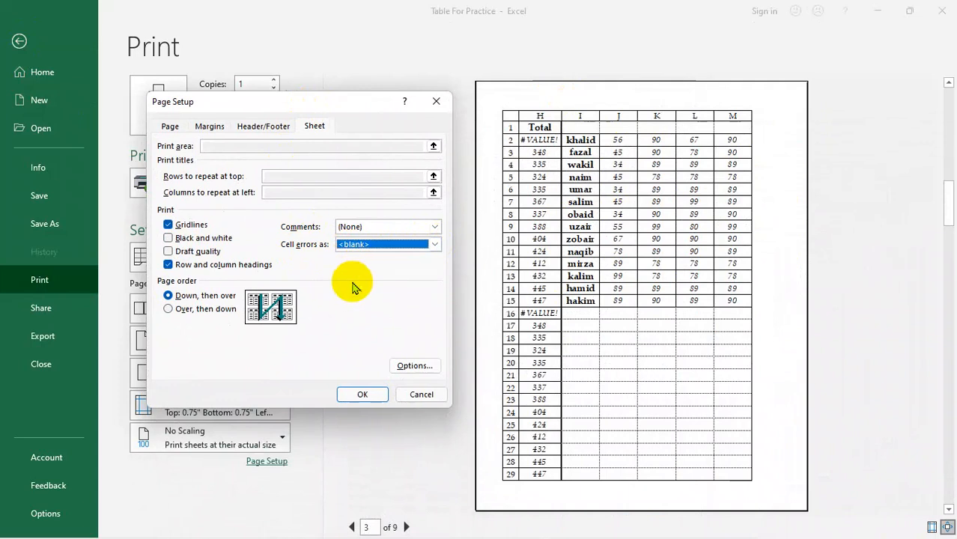
{"action": "left_click", "coordinate": [362, 395]}
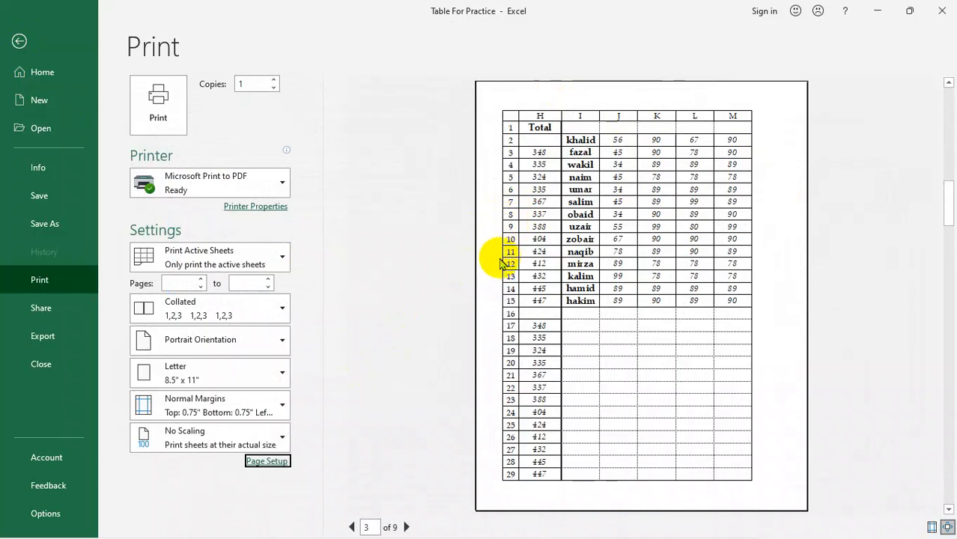
Step: Look through the choices for printing cell errors in Page Setup, cancel the dialog and return to the sheet
{"action": "left_click", "coordinate": [263, 461]}
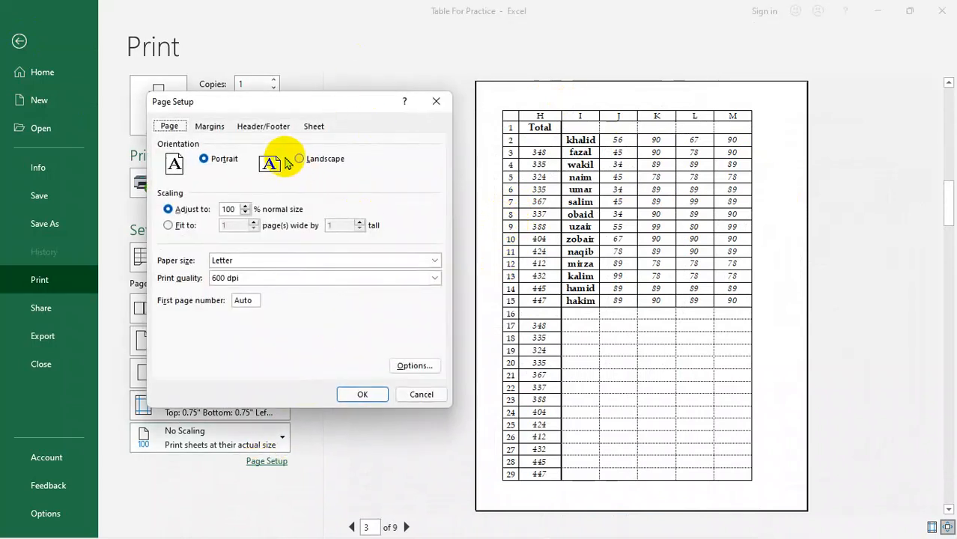
{"action": "left_click", "coordinate": [313, 125]}
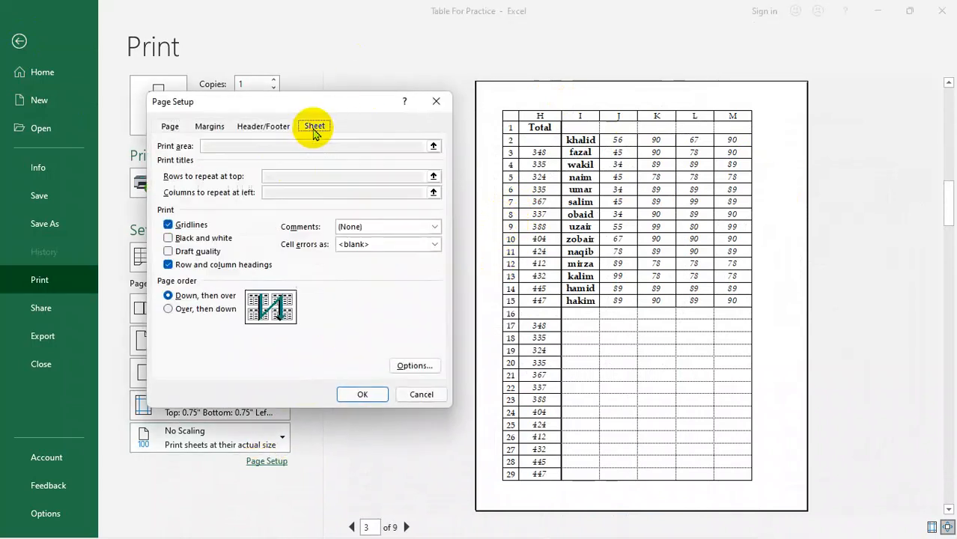
{"action": "left_click", "coordinate": [435, 244]}
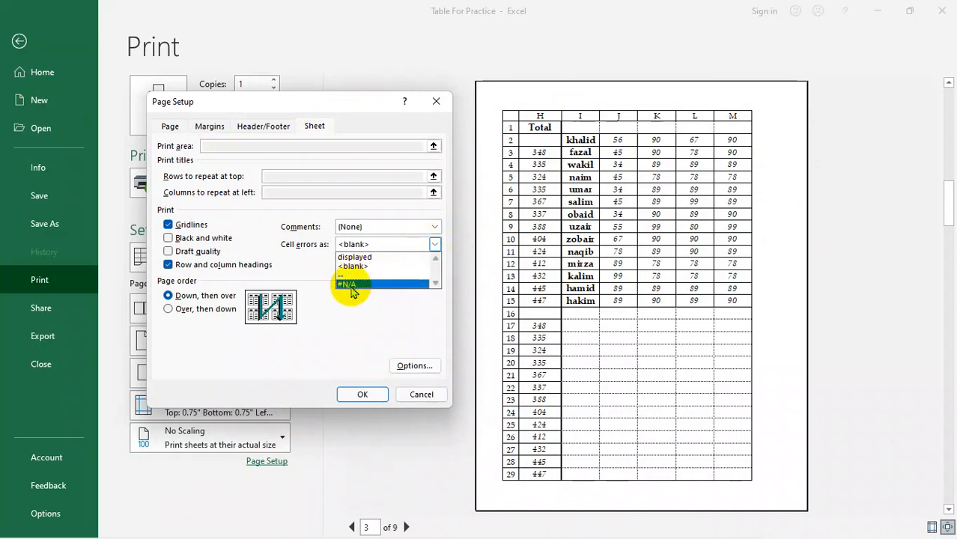
{"action": "left_click", "coordinate": [335, 340]}
{"action": "left_click", "coordinate": [421, 395]}
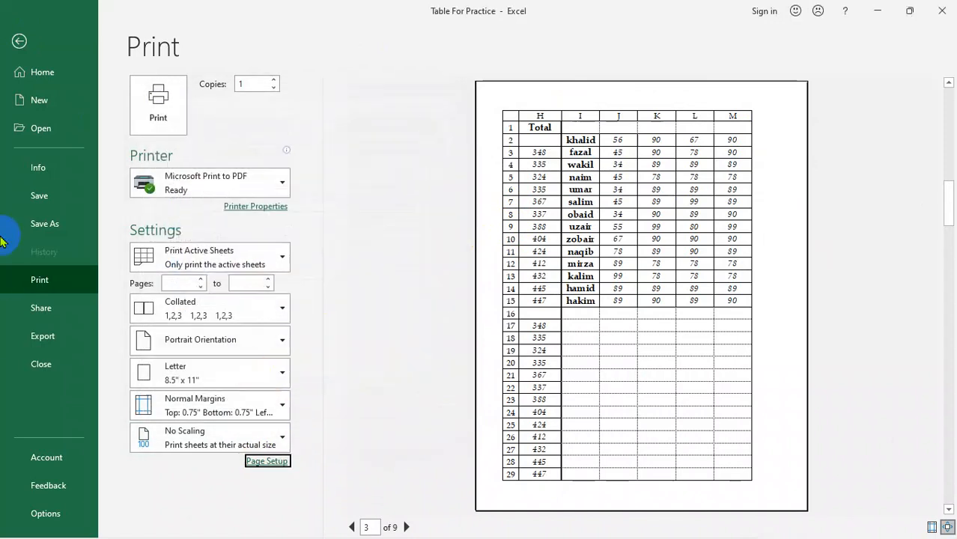
{"action": "left_click", "coordinate": [19, 41]}
Step: Examine how the table spreads over the printed pages, following the page breaks down the rows and across the columns
{"action": "scroll", "coordinate": [348, 247], "scroll_direction": "down", "scroll_amount": 6, "text": "ctrl"}
{"action": "scroll", "coordinate": [347, 256], "scroll_direction": "up", "scroll_amount": 3, "text": "ctrl"}
{"action": "scroll", "coordinate": [348, 257], "scroll_direction": "up", "scroll_amount": 1}
{"action": "scroll", "coordinate": [346, 259], "scroll_direction": "down", "scroll_amount": 2, "text": "ctrl"}
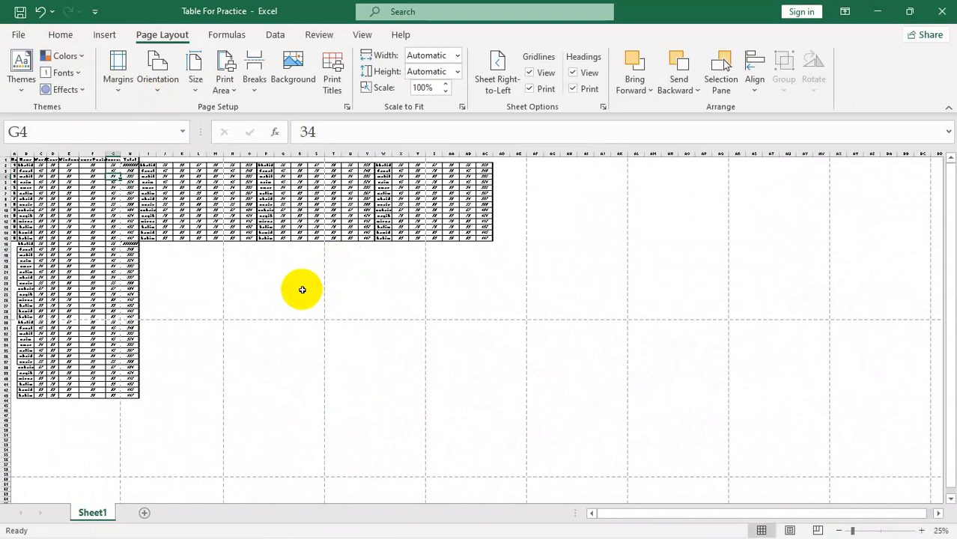
{"action": "left_click_drag", "start_coordinate": [92, 190], "coordinate": [95, 409]}
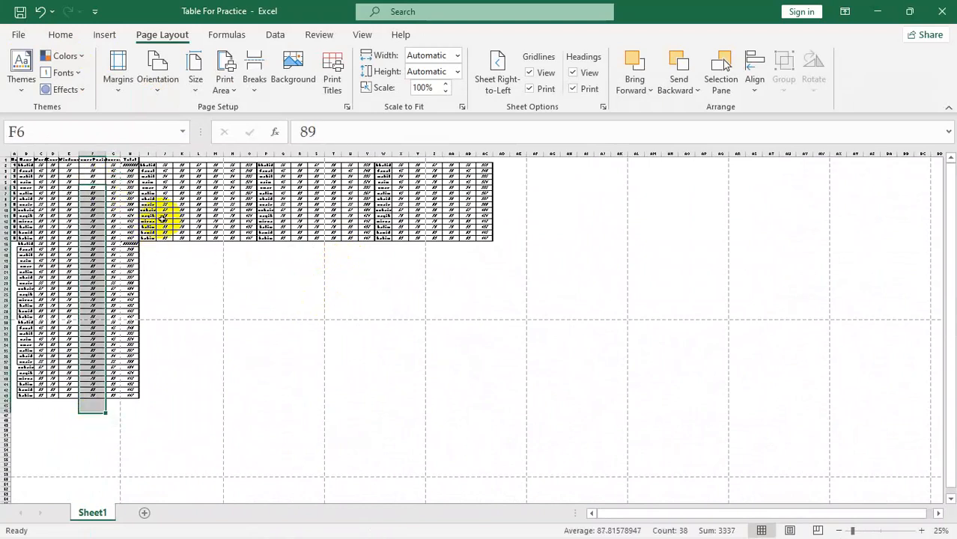
{"action": "left_click_drag", "start_coordinate": [163, 218], "coordinate": [694, 236]}
{"action": "left_click", "coordinate": [518, 366]}
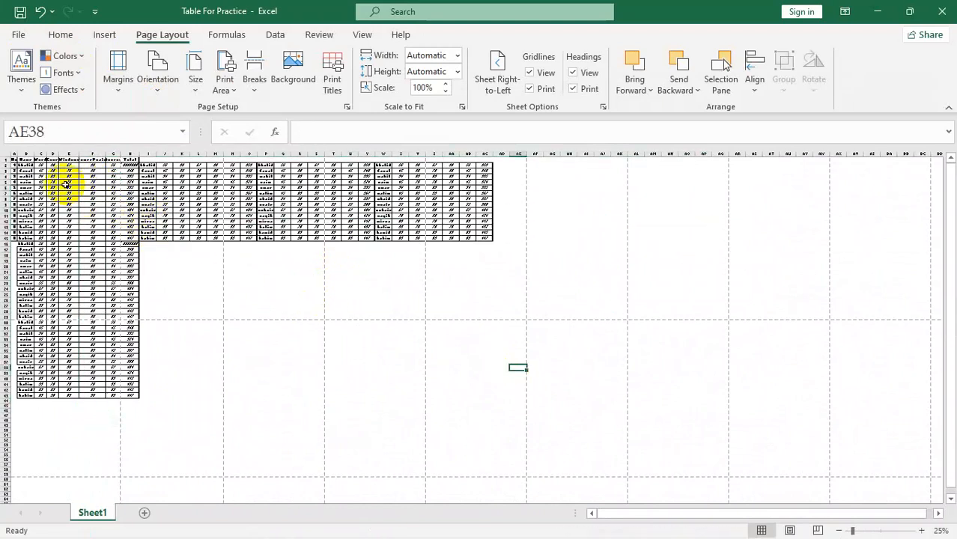
{"action": "left_click_drag", "start_coordinate": [43, 193], "coordinate": [491, 210]}
{"action": "left_click_drag", "start_coordinate": [72, 233], "coordinate": [80, 380]}
{"action": "left_click_drag", "start_coordinate": [174, 212], "coordinate": [459, 217]}
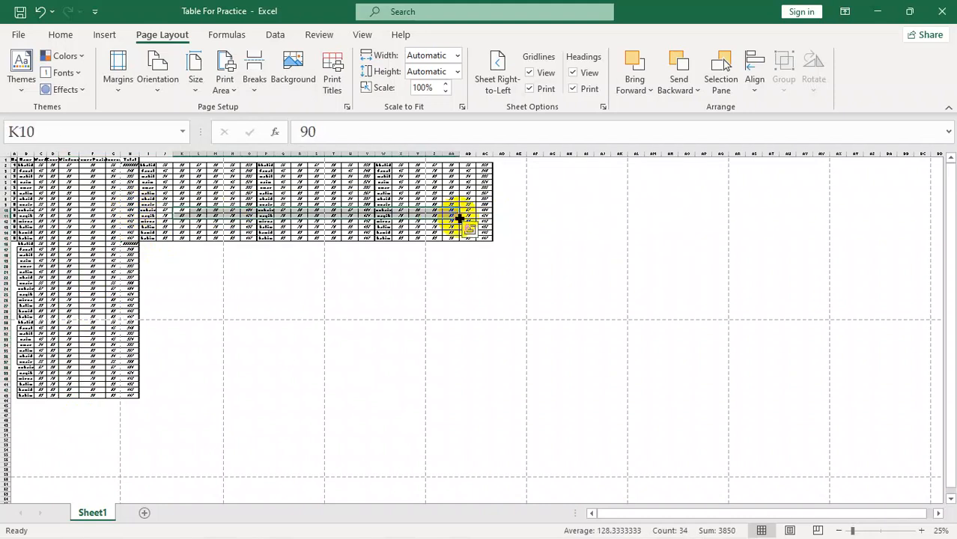
Step: Check the page order in Page Setup and trace the Down, then over sequence column by column across the sheet's pages
{"action": "left_click", "coordinate": [332, 81]}
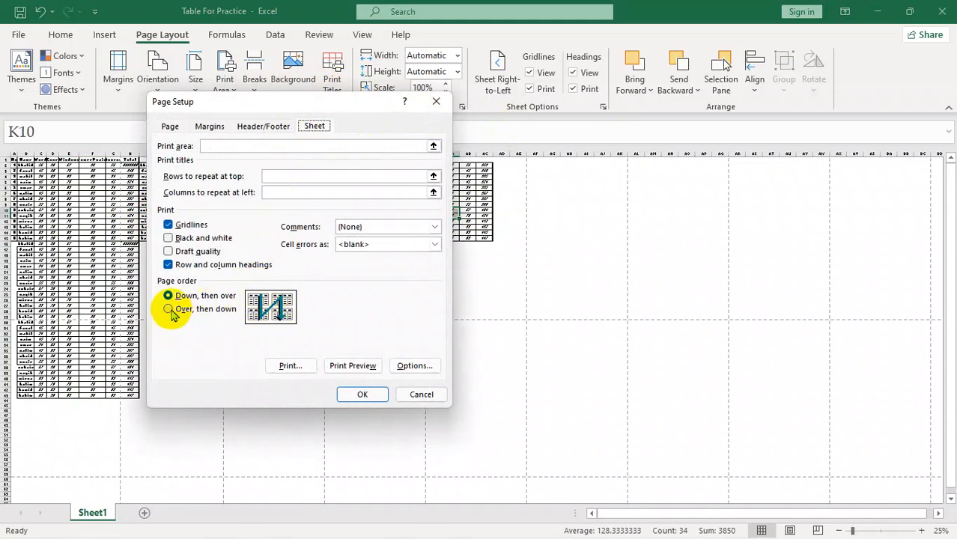
{"action": "left_click", "coordinate": [422, 395]}
{"action": "left_click_drag", "start_coordinate": [53, 176], "coordinate": [64, 417]}
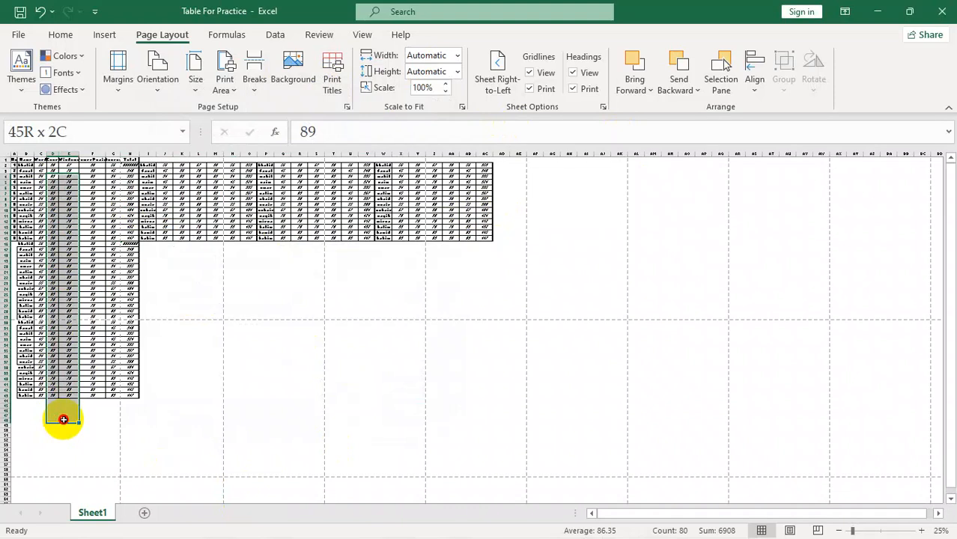
{"action": "left_click", "coordinate": [166, 175]}
{"action": "left_click_drag", "start_coordinate": [166, 175], "coordinate": [155, 412]}
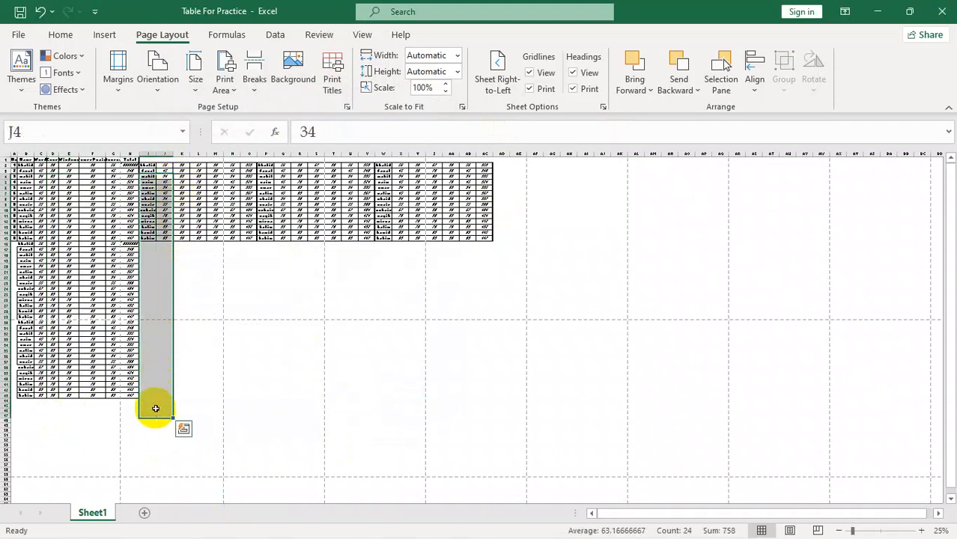
{"action": "left_click_drag", "start_coordinate": [266, 180], "coordinate": [266, 335]}
{"action": "left_click_drag", "start_coordinate": [367, 175], "coordinate": [385, 336]}
{"action": "left_click_drag", "start_coordinate": [452, 186], "coordinate": [498, 390]}
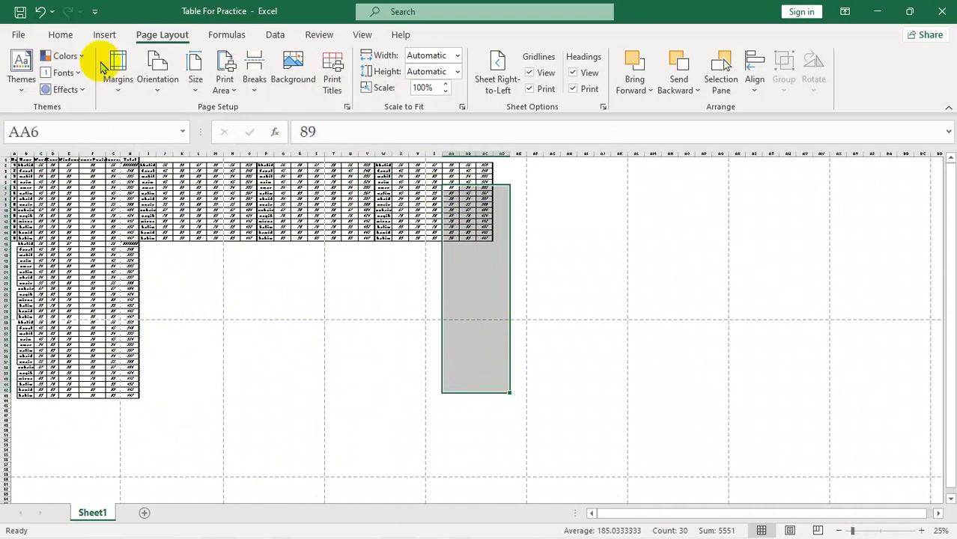
Step: Set the sheet's page order to Over, then down
{"action": "left_click", "coordinate": [333, 81]}
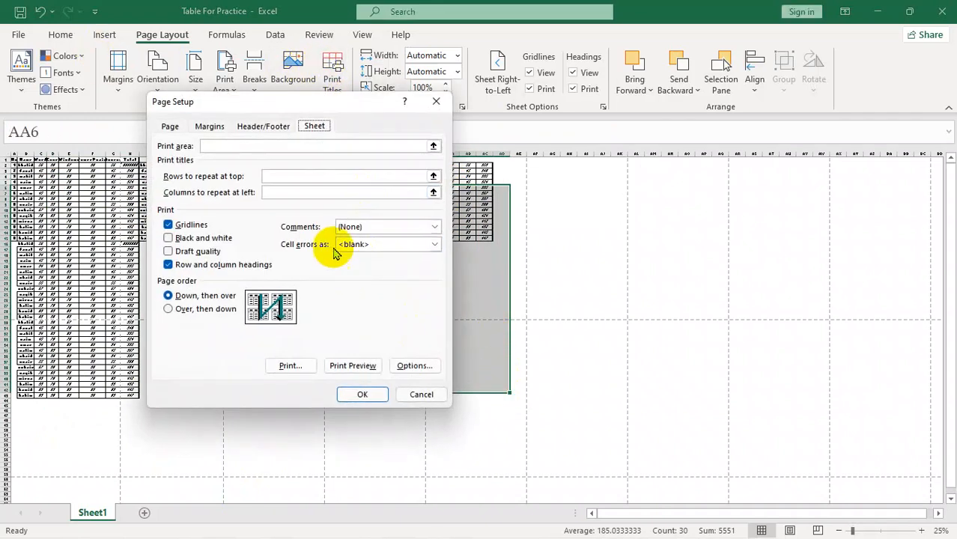
{"action": "left_click", "coordinate": [181, 309]}
{"action": "left_click", "coordinate": [362, 396]}
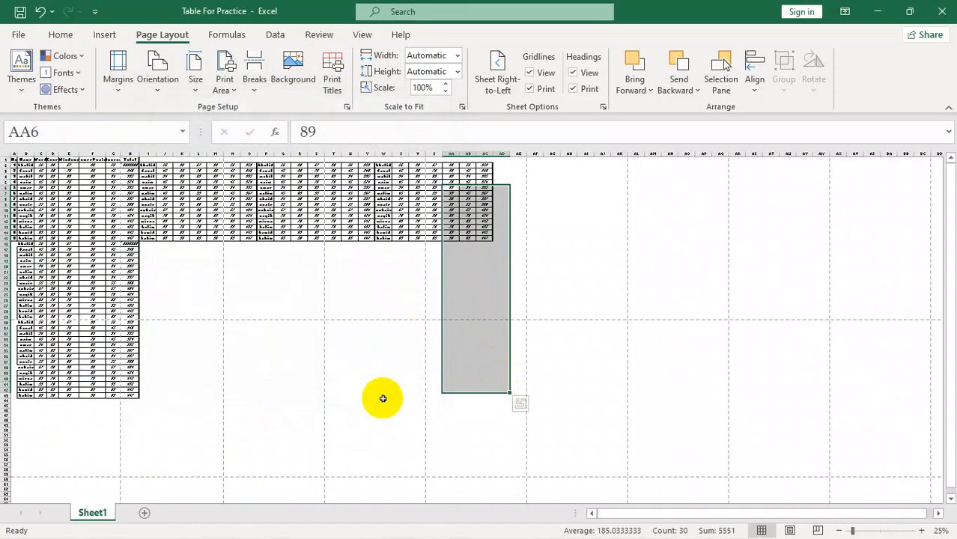
Step: Trace the Over, then down sequence row by row across the sheet's pages and recheck the page order in Page Setup
{"action": "left_click", "coordinate": [456, 428]}
{"action": "left_click_drag", "start_coordinate": [58, 187], "coordinate": [512, 266]}
{"action": "left_click_drag", "start_coordinate": [58, 373], "coordinate": [487, 387]}
{"action": "left_click_drag", "start_coordinate": [70, 491], "coordinate": [524, 490]}
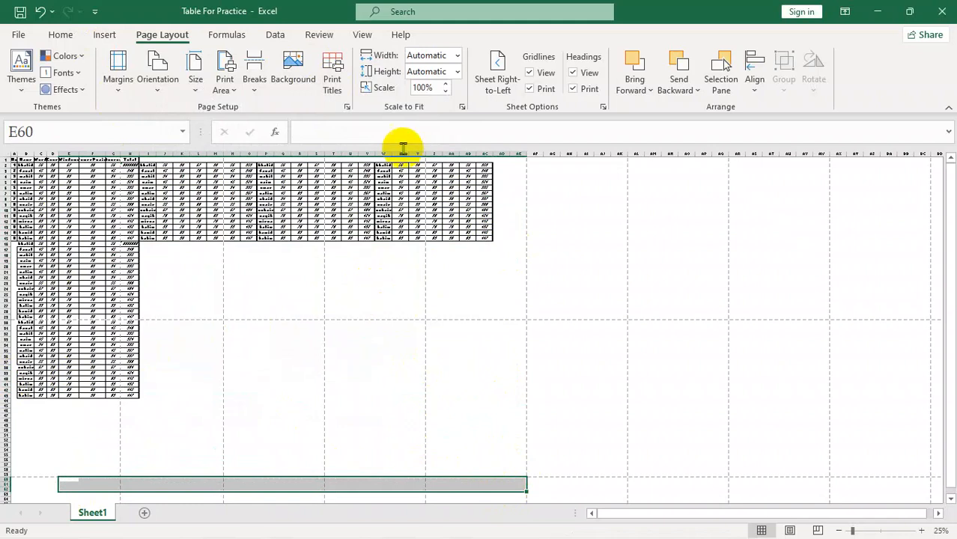
{"action": "left_click", "coordinate": [332, 87]}
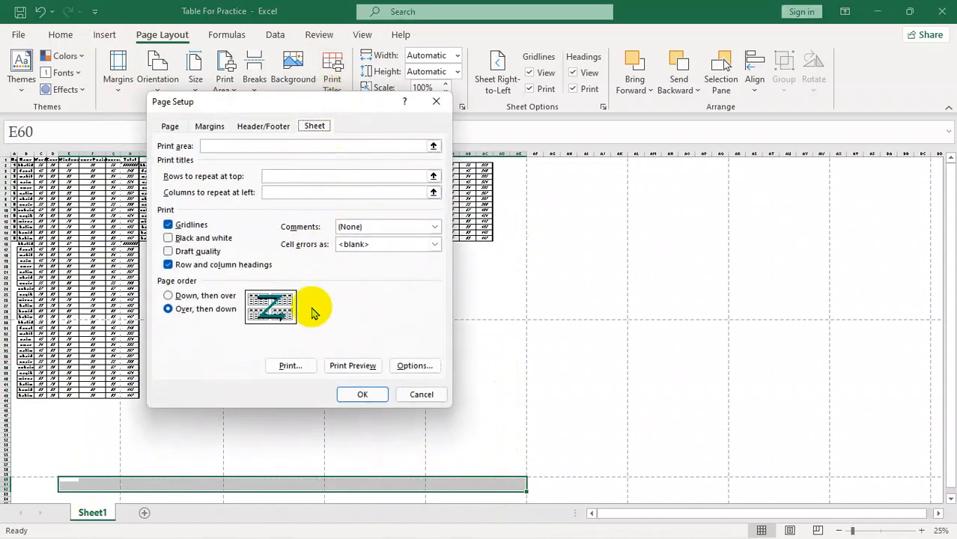
{"action": "left_click", "coordinate": [421, 394]}
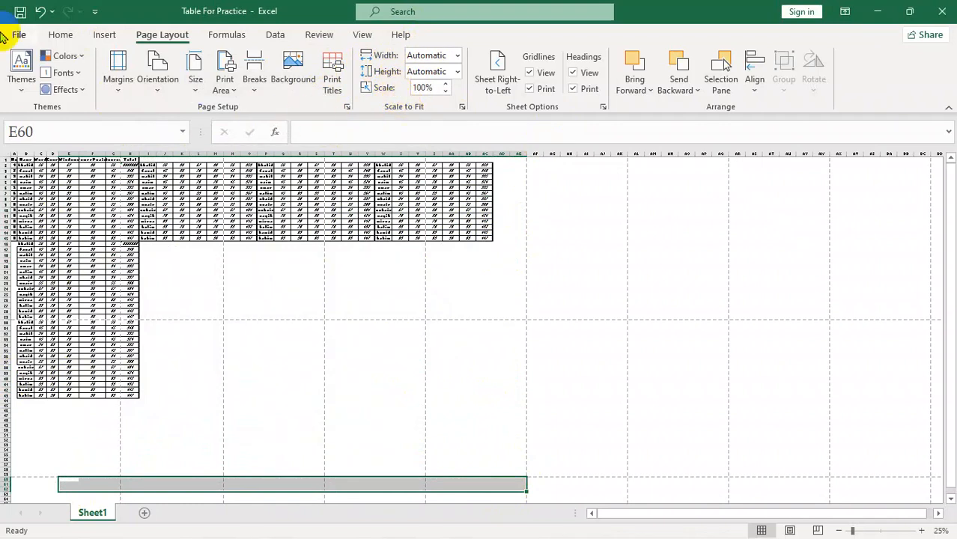
Step: Set the print scaling to Fit Sheet on One Page and return to the sheet
{"action": "left_click", "coordinate": [19, 35]}
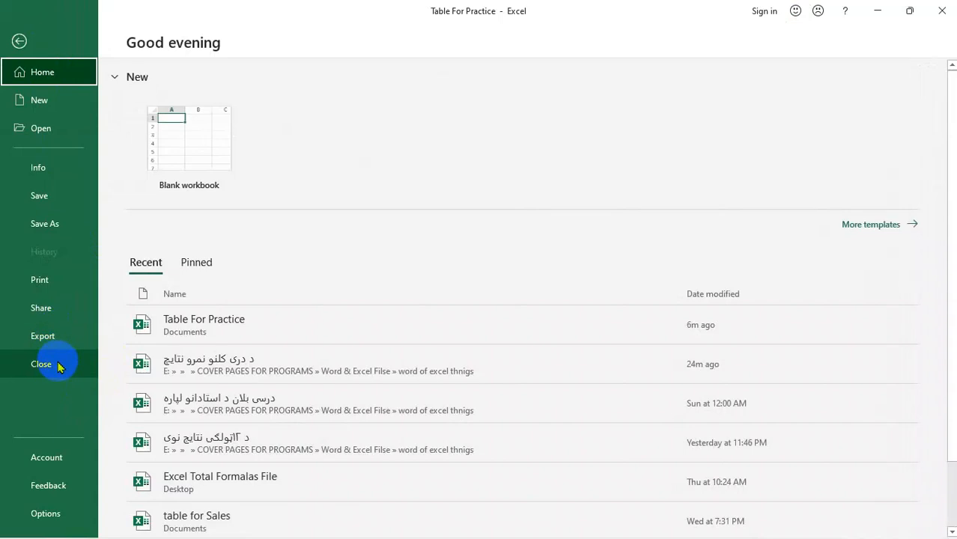
{"action": "left_click", "coordinate": [71, 279]}
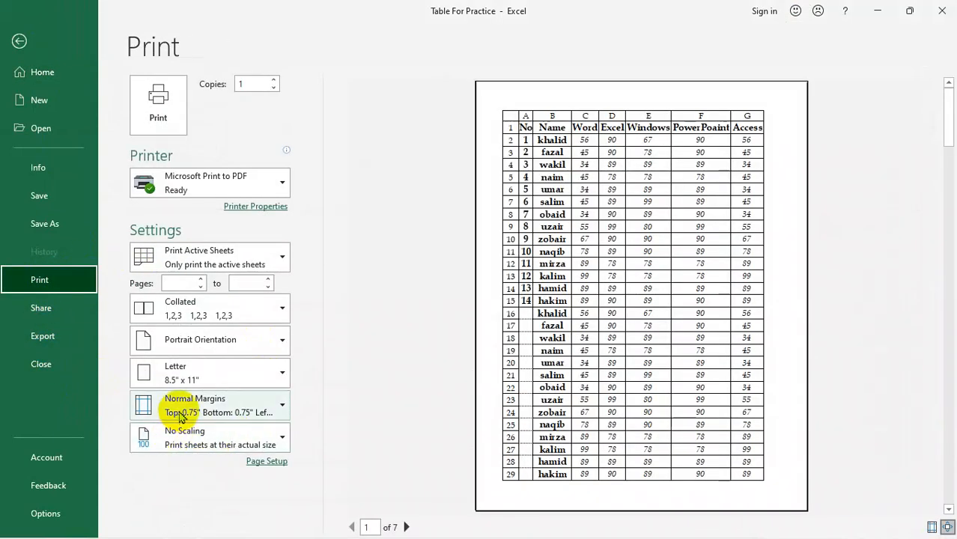
{"action": "left_click", "coordinate": [210, 445]}
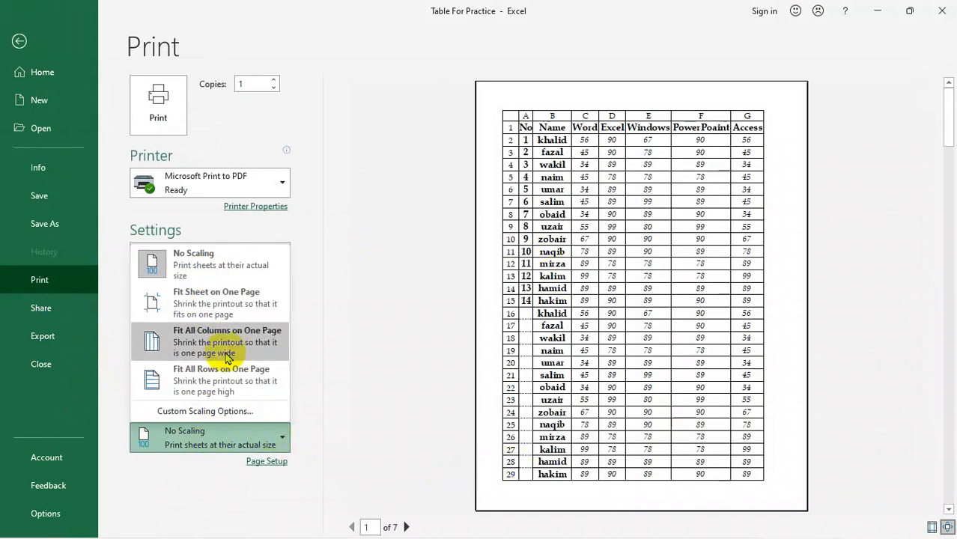
{"action": "left_click", "coordinate": [202, 307]}
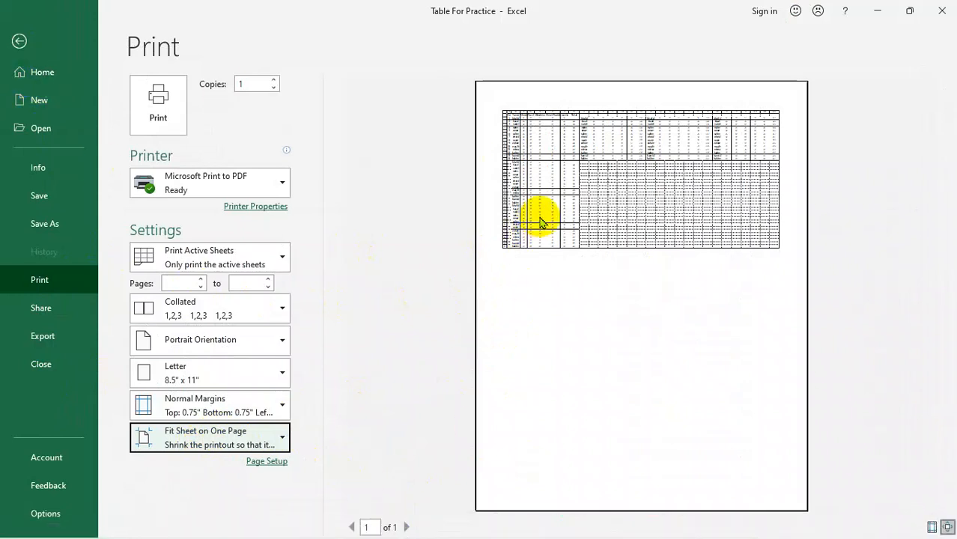
{"action": "left_click", "coordinate": [18, 42]}
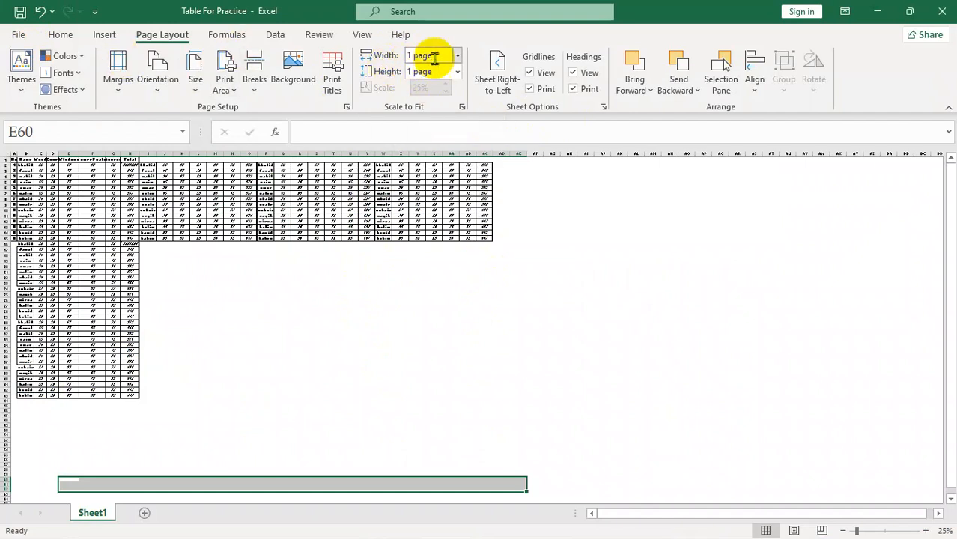
Step: Set the print width and height to Automatic and the scale to 100%, and check the result in the print preview
{"action": "left_click", "coordinate": [458, 58]}
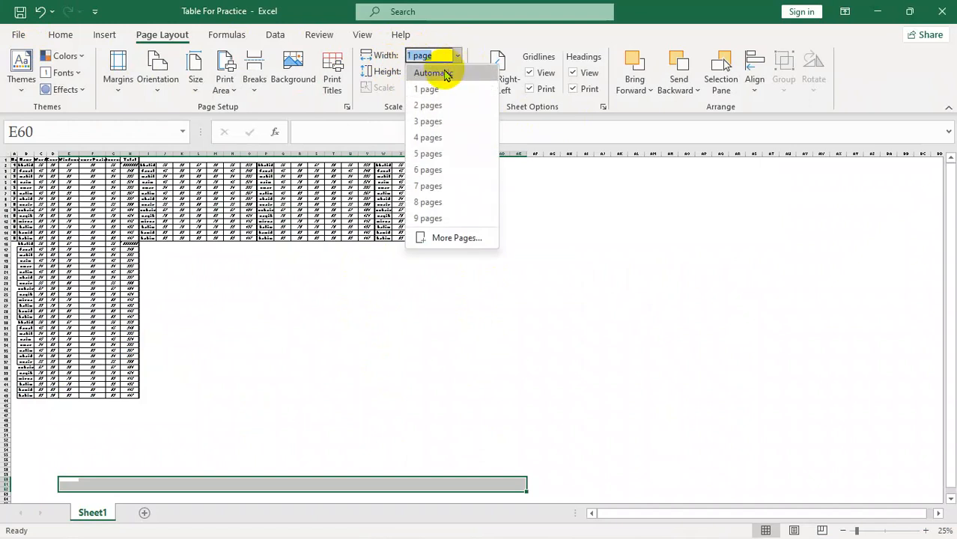
{"action": "left_click", "coordinate": [445, 73]}
{"action": "left_click", "coordinate": [455, 72]}
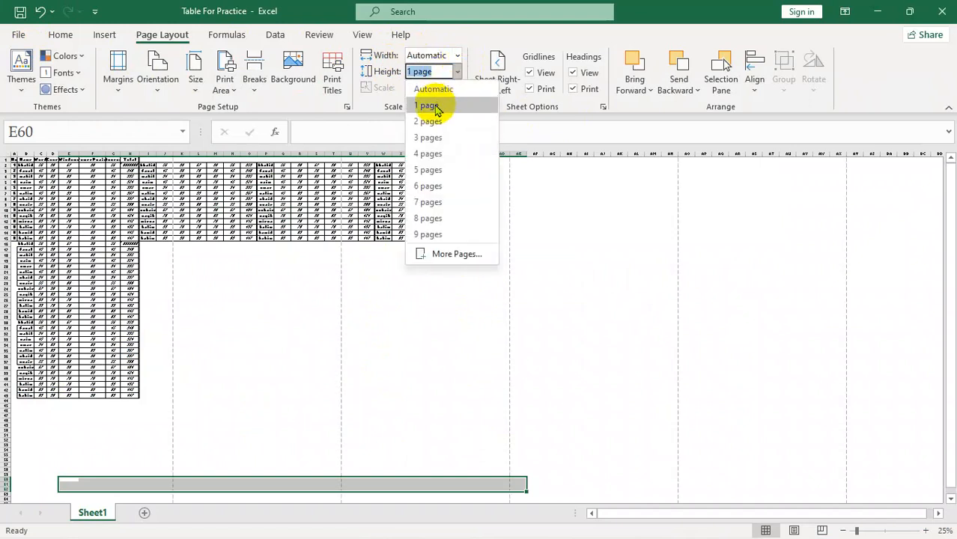
{"action": "left_click", "coordinate": [428, 89]}
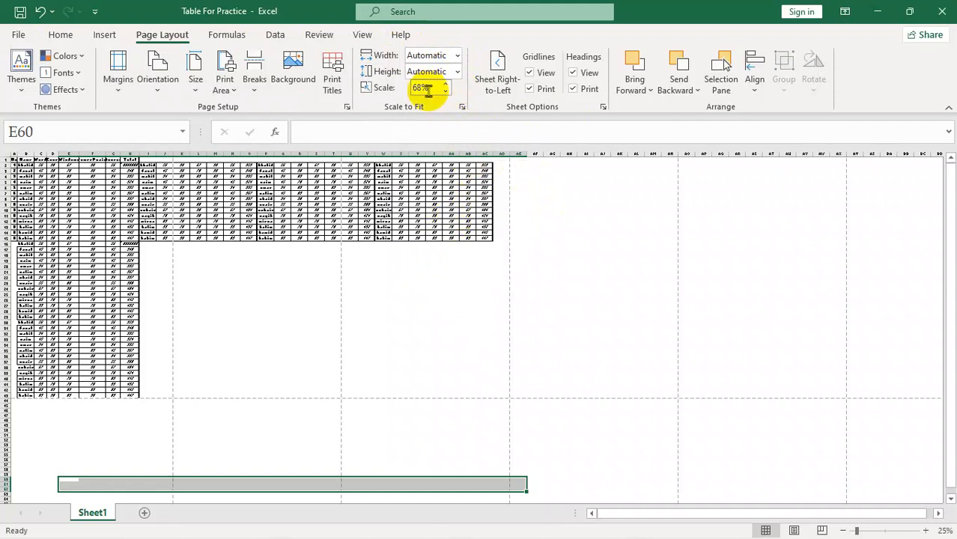
{"action": "left_click_drag", "start_coordinate": [424, 89], "coordinate": [443, 88]}
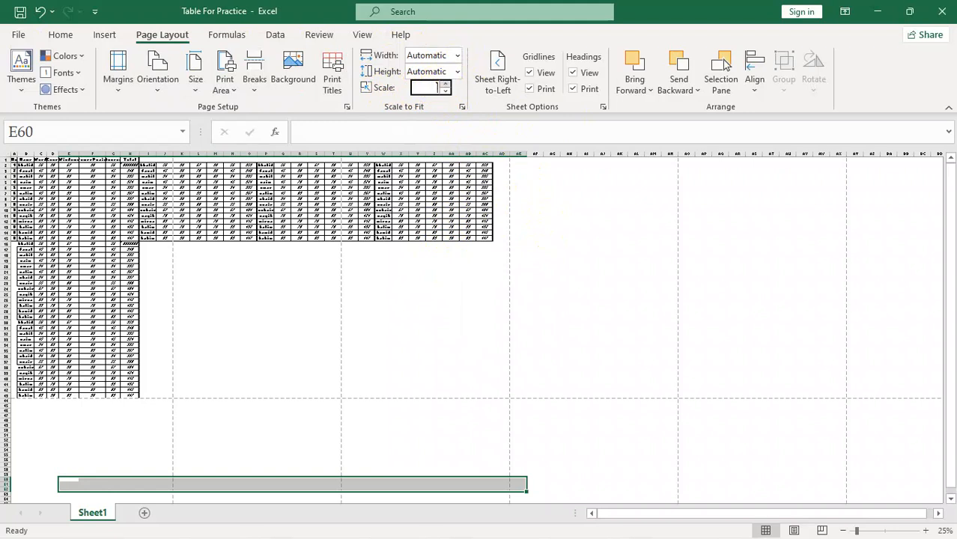
{"action": "type", "text": "100"}
{"action": "left_click", "coordinate": [442, 89]}
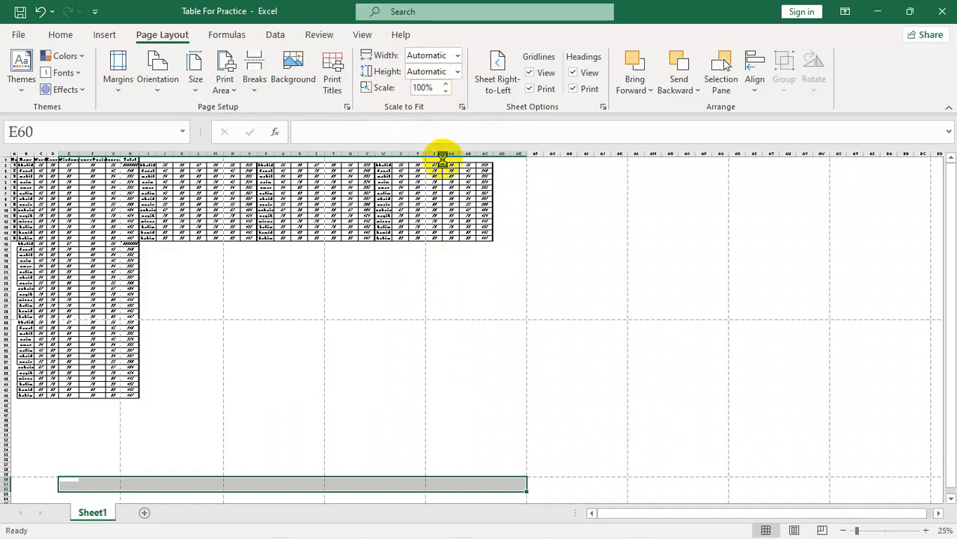
{"action": "key", "text": "ctrl+p"}
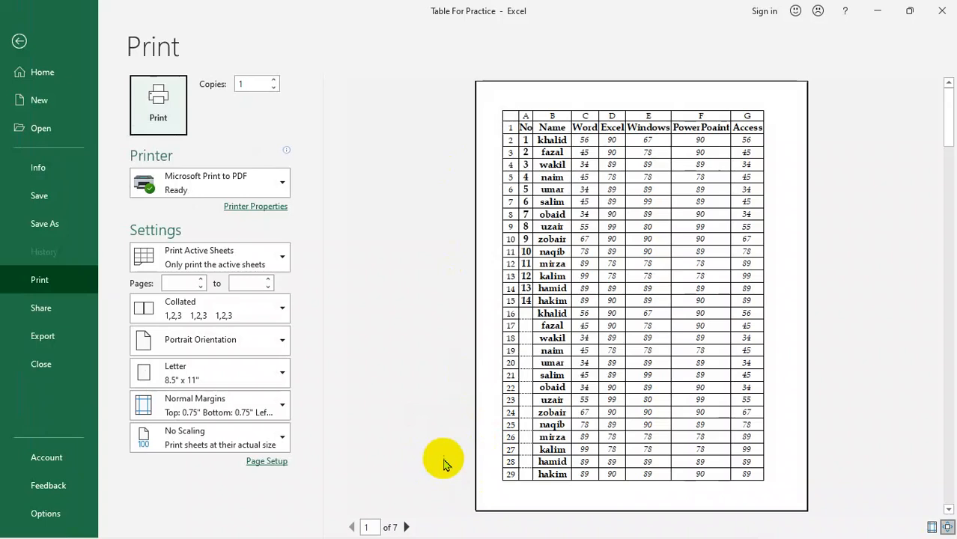
{"action": "left_click", "coordinate": [19, 41]}
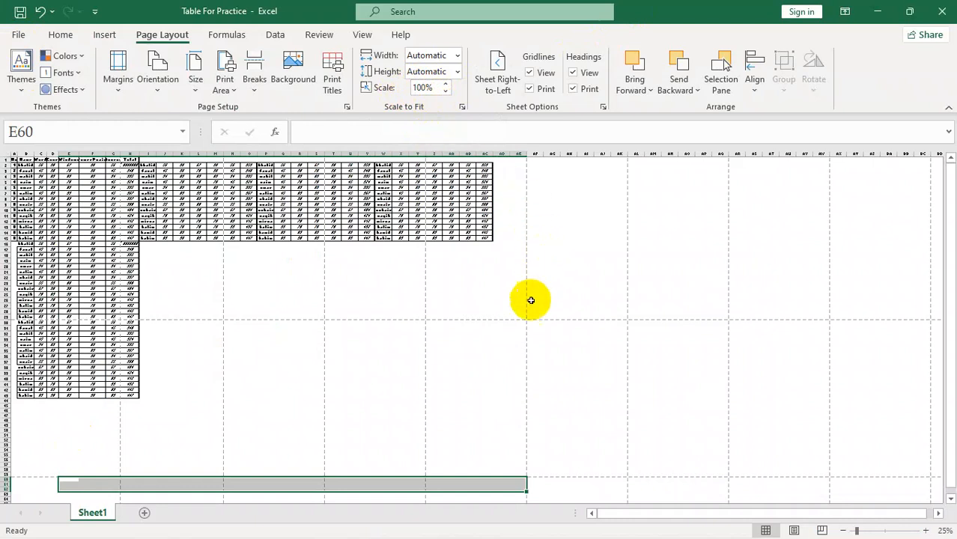
Step: Add a new blank worksheet to the workbook and select its cell A1
{"action": "scroll", "coordinate": [530, 303], "scroll_direction": "up", "scroll_amount": 5}
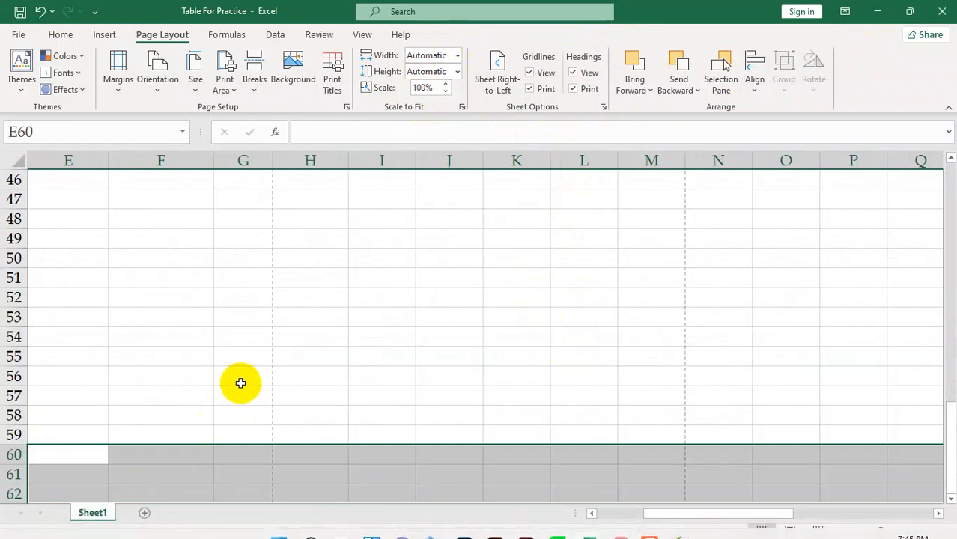
{"action": "scroll", "coordinate": [241, 384], "scroll_direction": "up", "scroll_amount": 15}
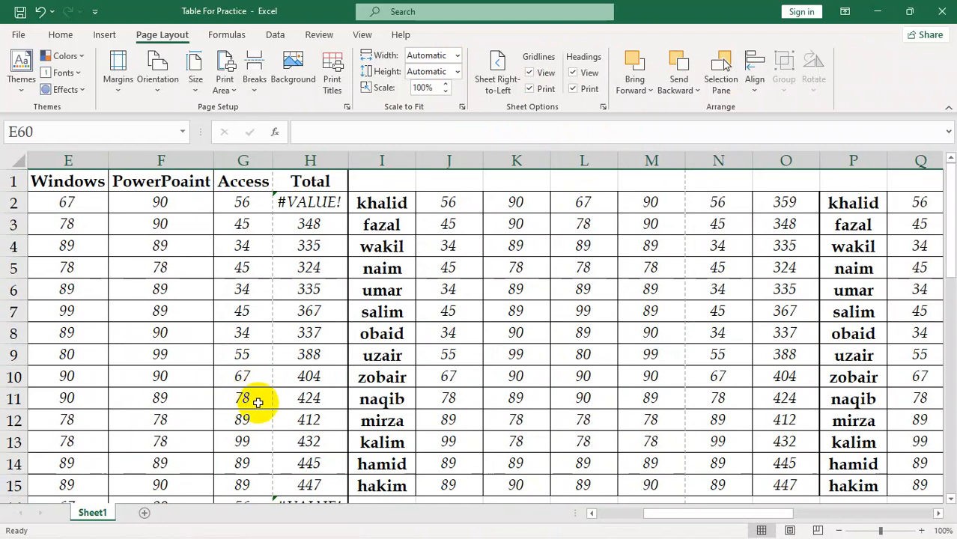
{"action": "left_click_drag", "start_coordinate": [275, 376], "coordinate": [241, 377]}
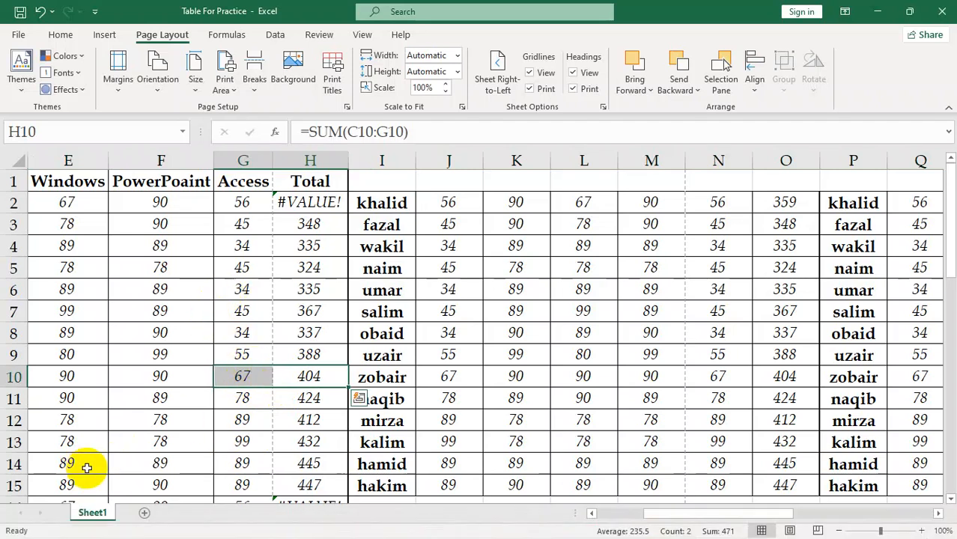
{"action": "left_click", "coordinate": [145, 513]}
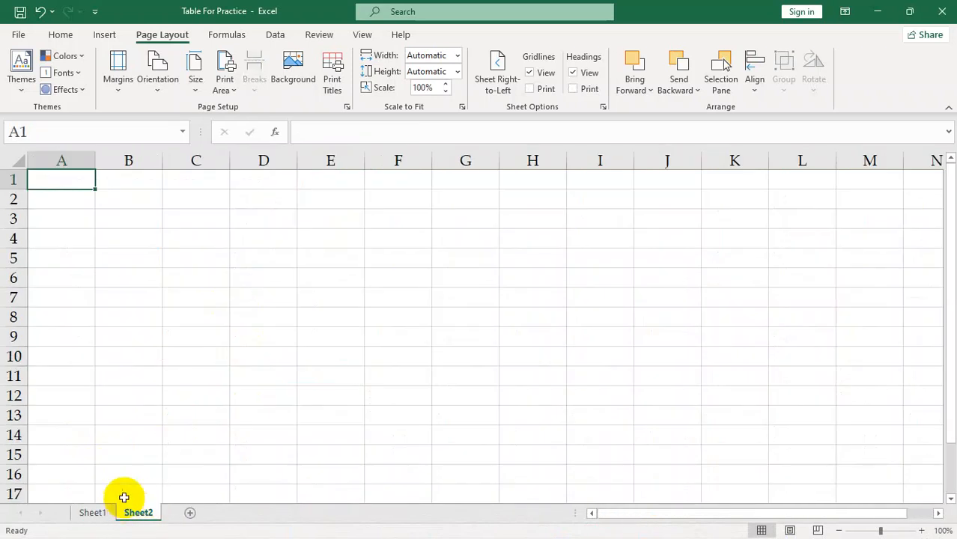
{"action": "left_click_drag", "start_coordinate": [61, 178], "coordinate": [574, 475]}
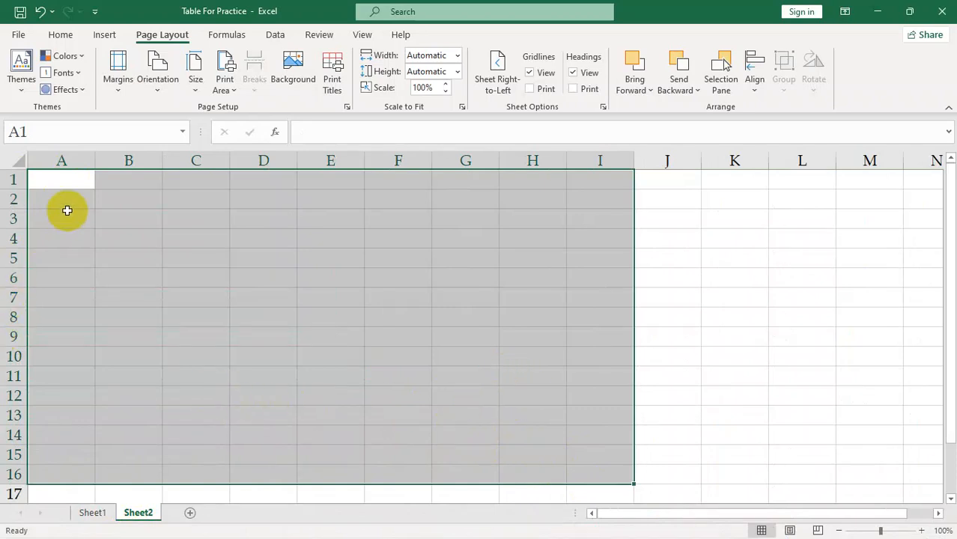
{"action": "left_click", "coordinate": [82, 184]}
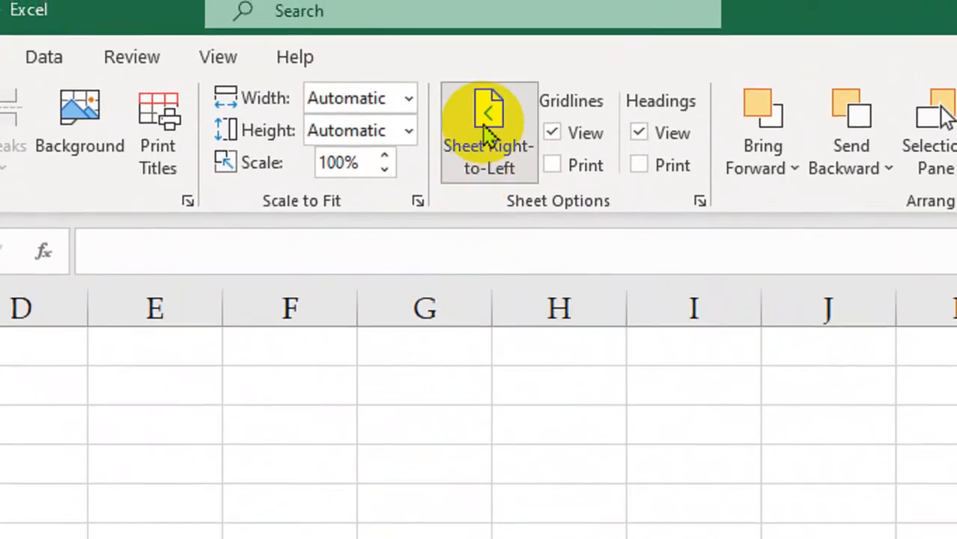
Step: Switch the new sheet to right-to-left direction, try selecting the range F4:K12 and leave cell E8 selected
{"action": "left_click", "coordinate": [498, 73]}
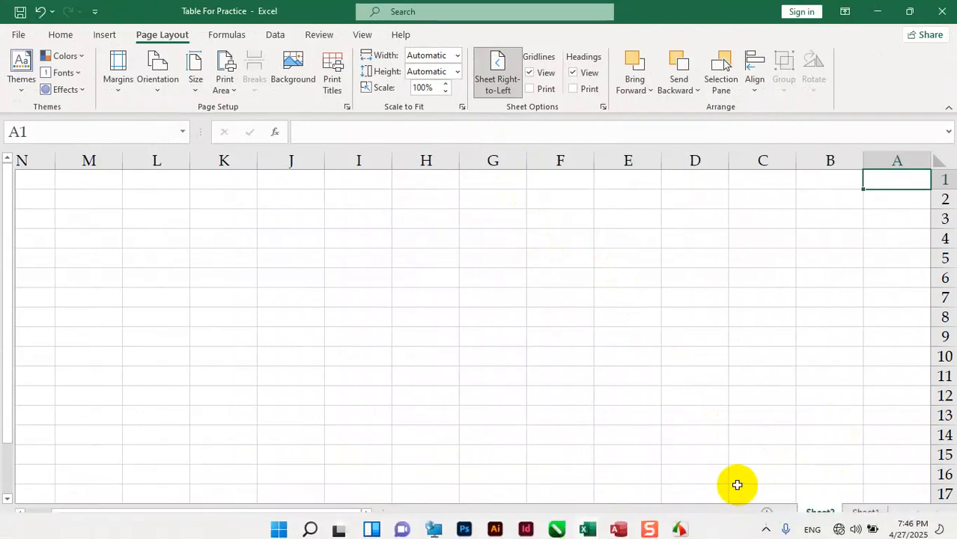
{"action": "left_click_drag", "start_coordinate": [237, 244], "coordinate": [553, 394]}
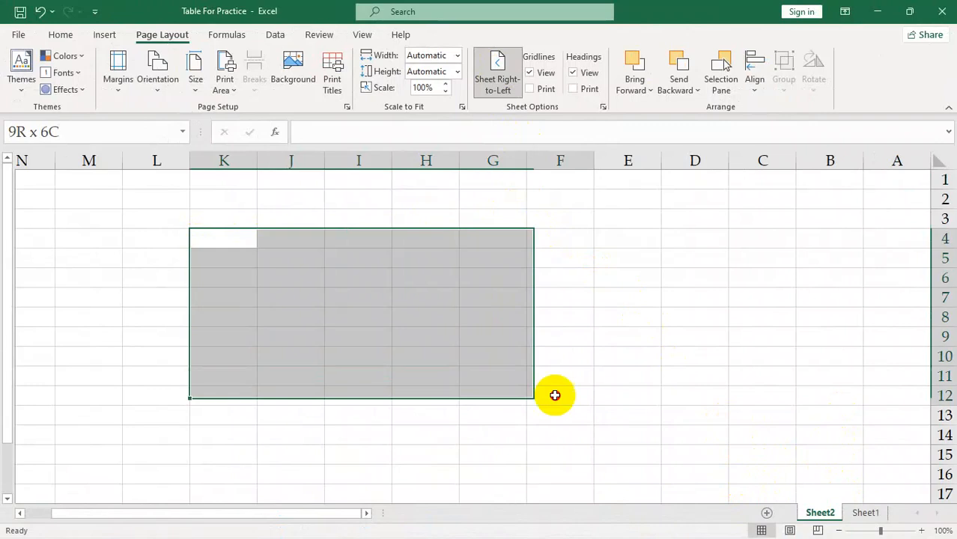
{"action": "left_click", "coordinate": [647, 317]}
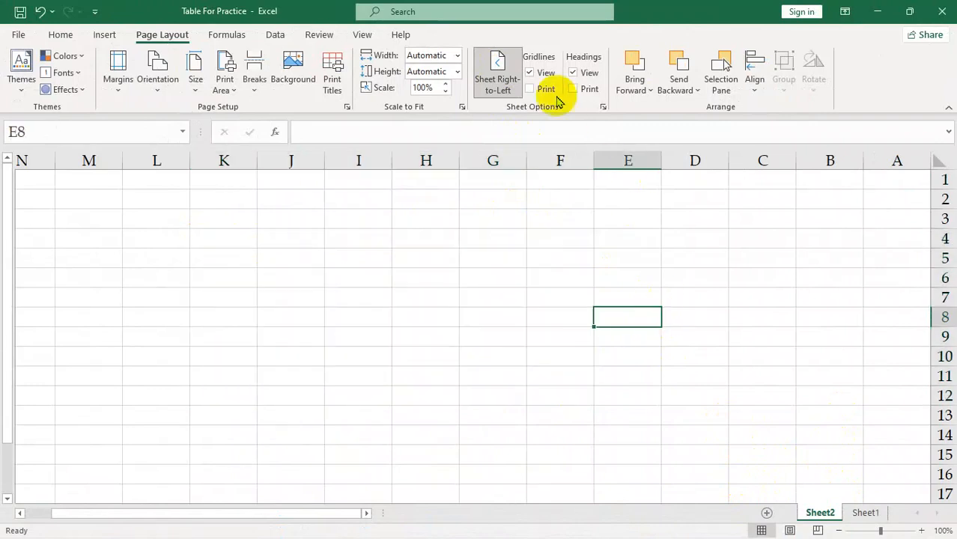
Step: Hide the worksheet's gridlines on screen and show them again
{"action": "left_click", "coordinate": [530, 73]}
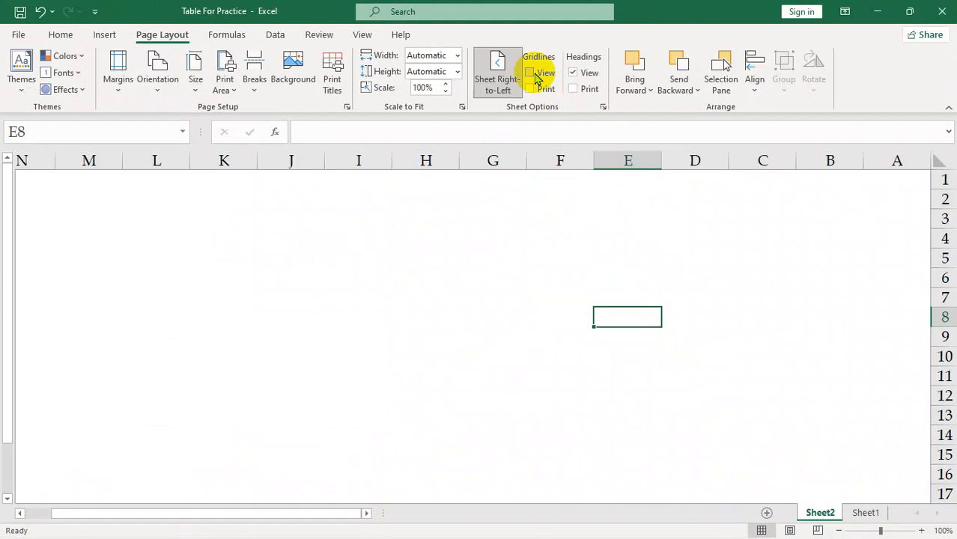
{"action": "left_click", "coordinate": [531, 73]}
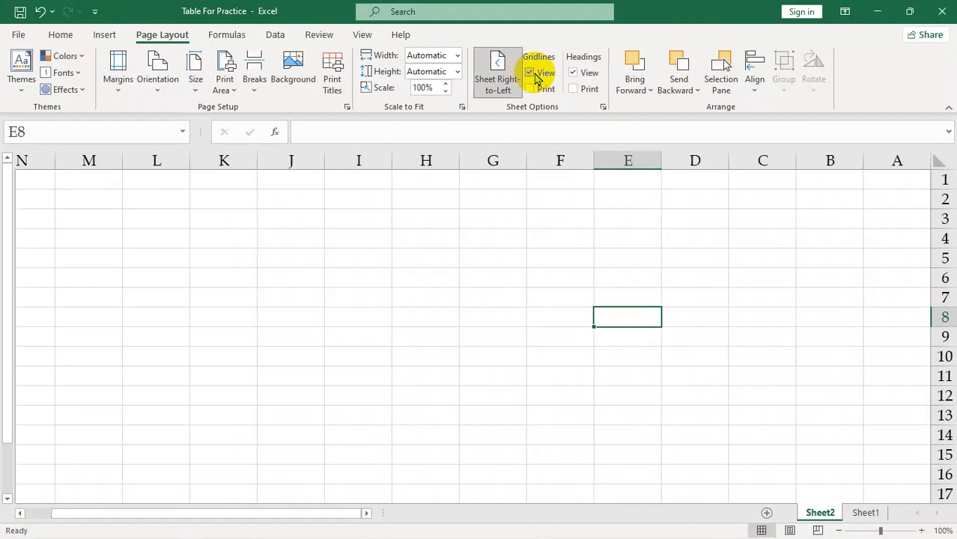
{"action": "left_click", "coordinate": [530, 73]}
{"action": "left_click", "coordinate": [530, 72]}
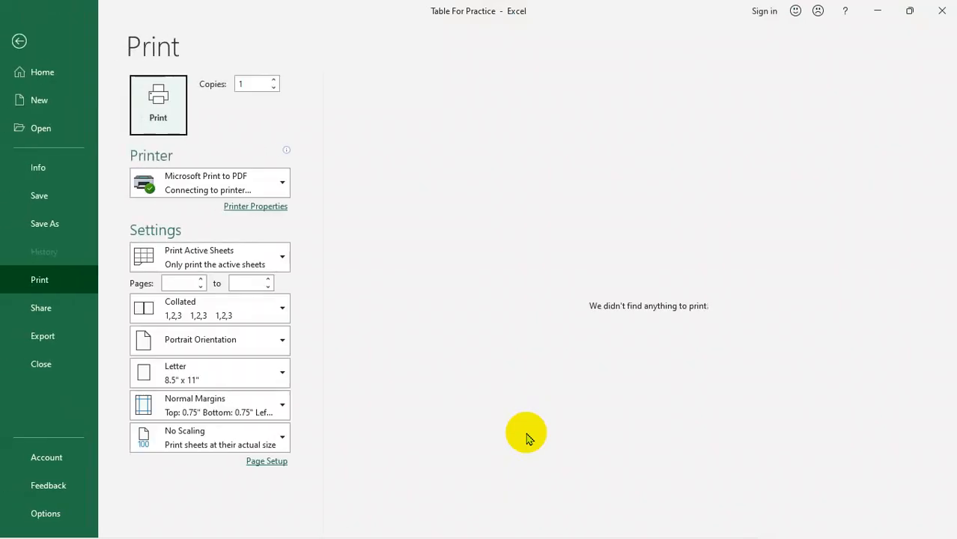
Step: Enable gridline printing, enter "p" in cell E8 and check the sheet in the print preview
{"action": "left_click", "coordinate": [19, 40]}
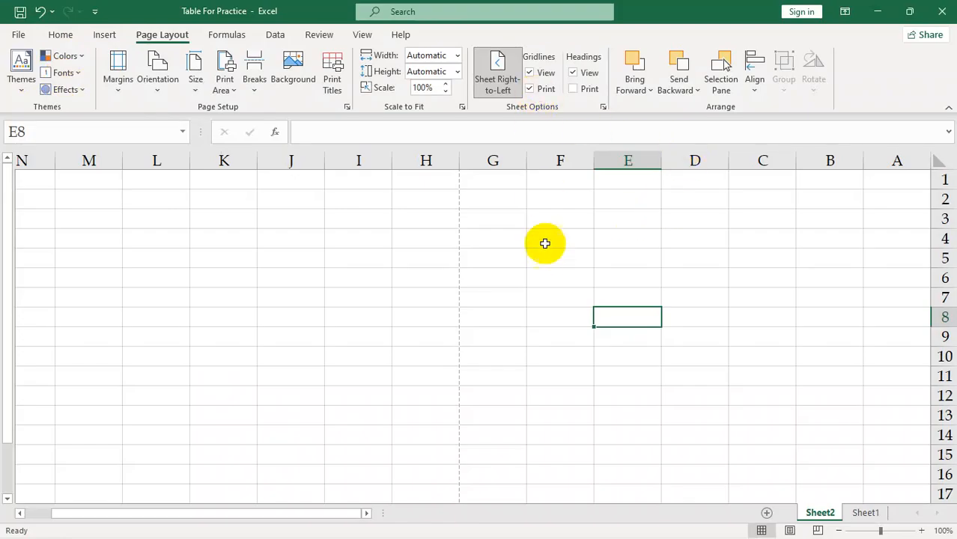
{"action": "type", "text": "p"}
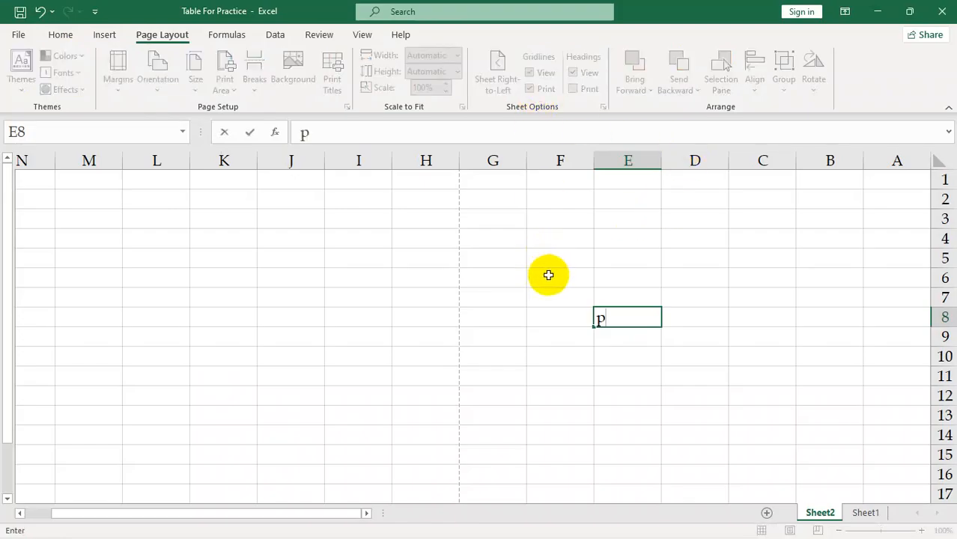
{"action": "left_click", "coordinate": [613, 283]}
{"action": "key", "text": "ctrl+p"}
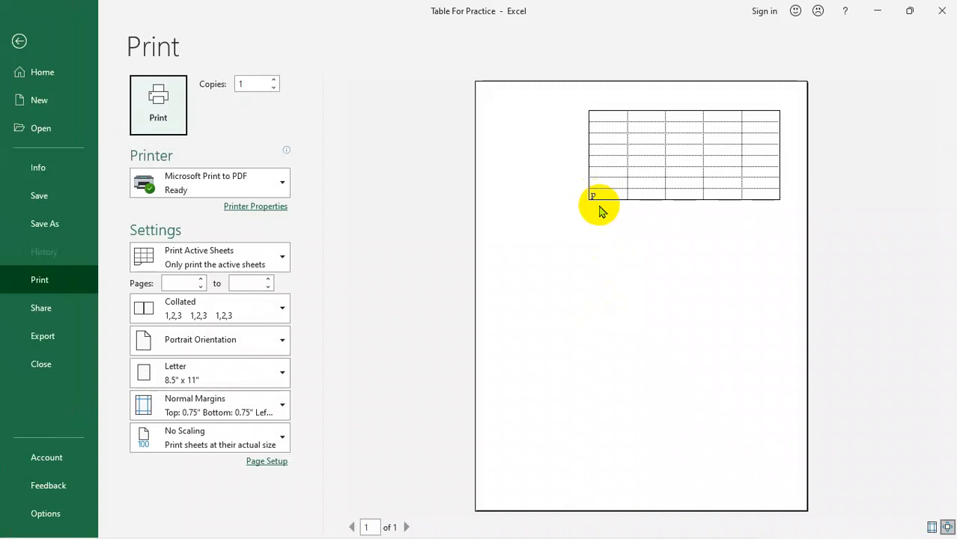
{"action": "left_click", "coordinate": [19, 41]}
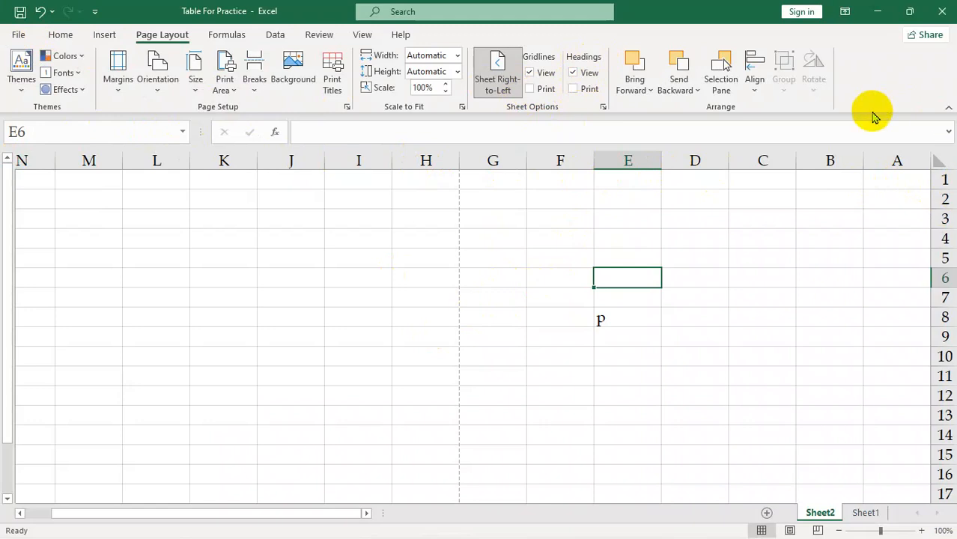
Step: Hide and reshow the row and column headings, and enable printing of the headings
{"action": "left_click", "coordinate": [573, 74]}
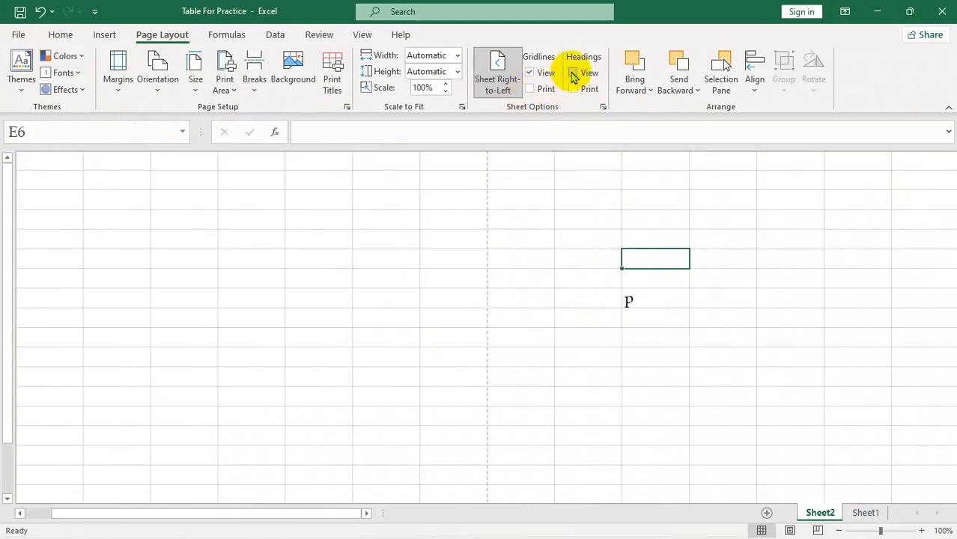
{"action": "left_click", "coordinate": [572, 74]}
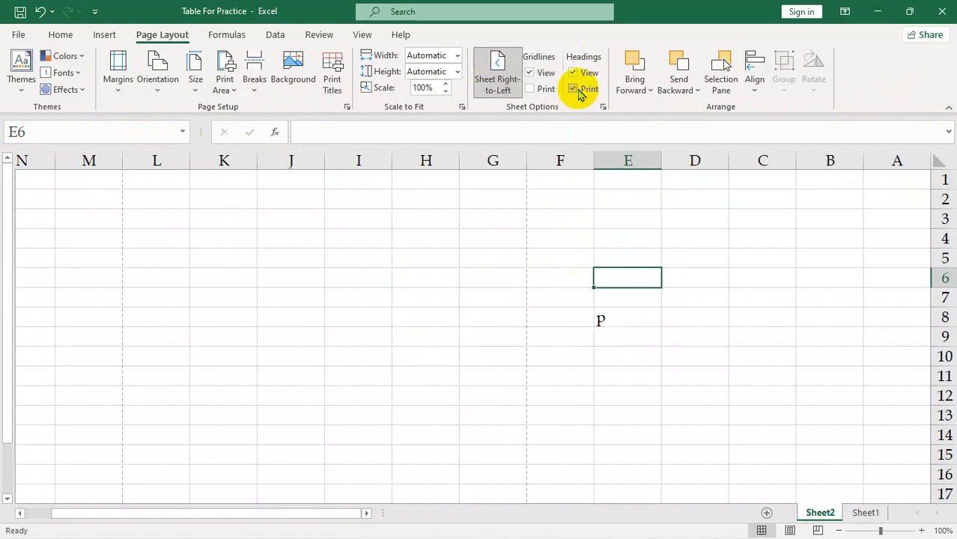
{"action": "key", "text": "ctrl+shift+p"}
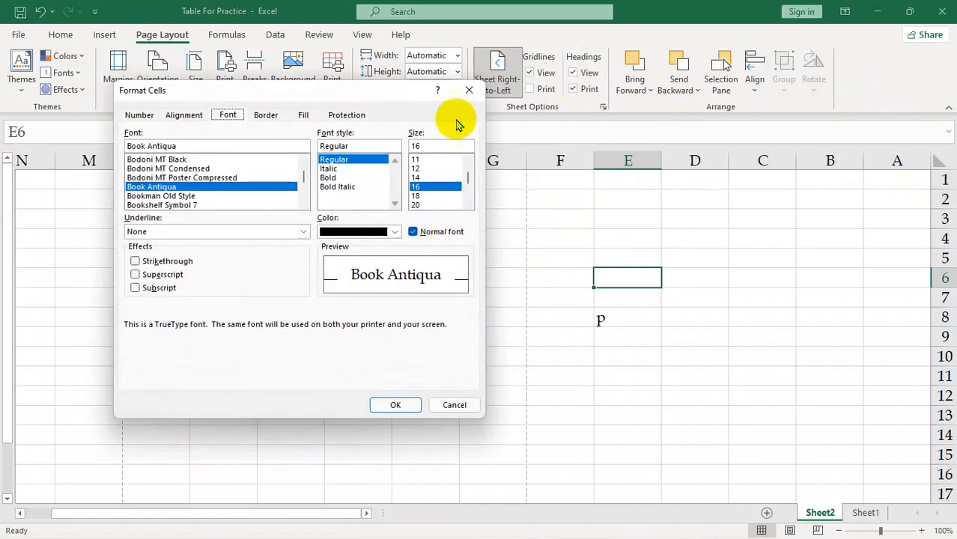
{"action": "left_click", "coordinate": [469, 90]}
Step: Examine the row and column headings in the print preview and return to the sheet
{"action": "left_click", "coordinate": [692, 429]}
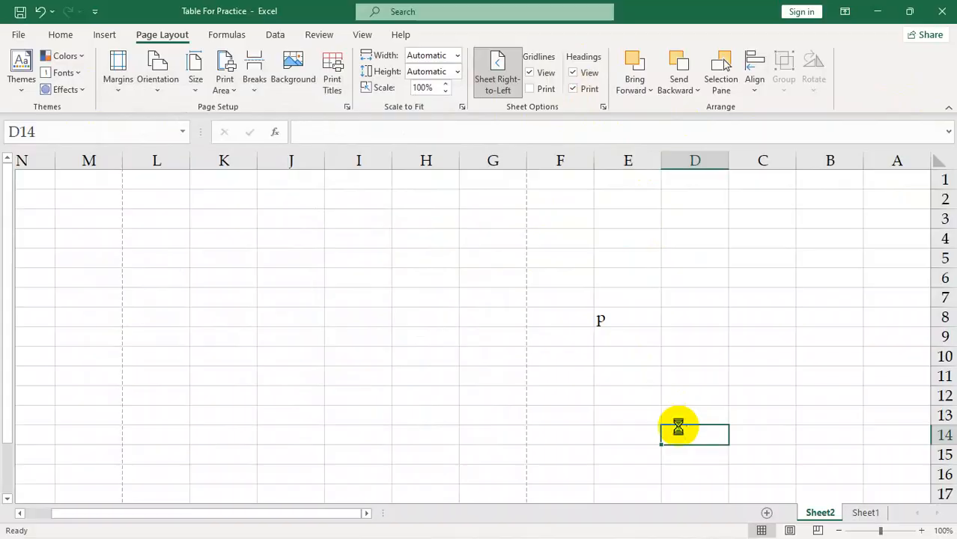
{"action": "key", "text": "ctrl+p"}
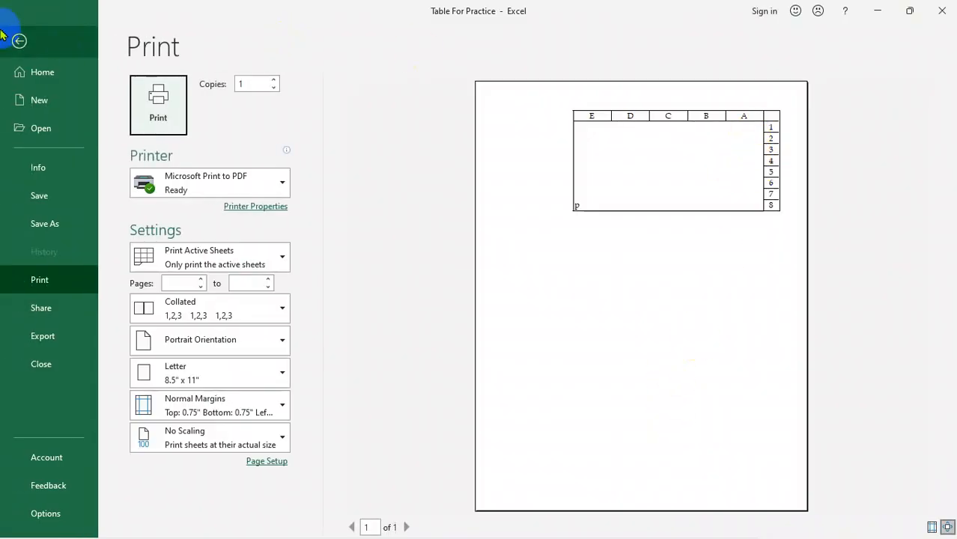
{"action": "left_click", "coordinate": [18, 42]}
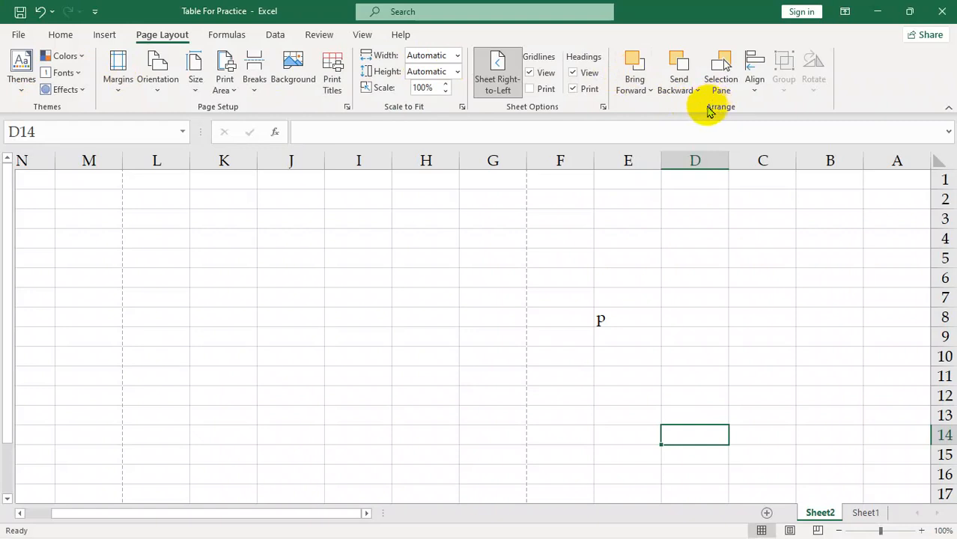
Step: Draw a rectangle about 1.9" high and 1.75" wide over columns D and E, from row 4 to row 11
{"action": "left_click", "coordinate": [107, 42]}
{"action": "left_click", "coordinate": [171, 86]}
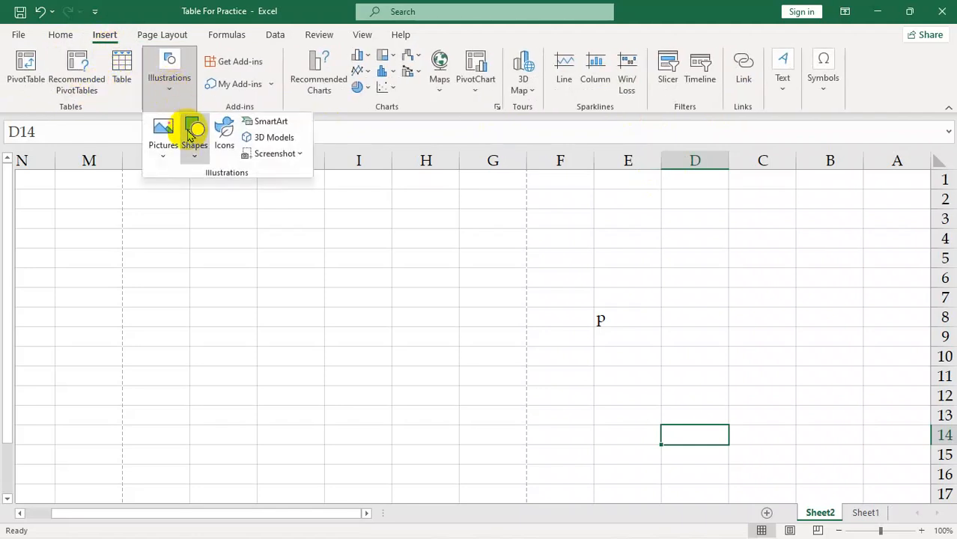
{"action": "left_click", "coordinate": [191, 142]}
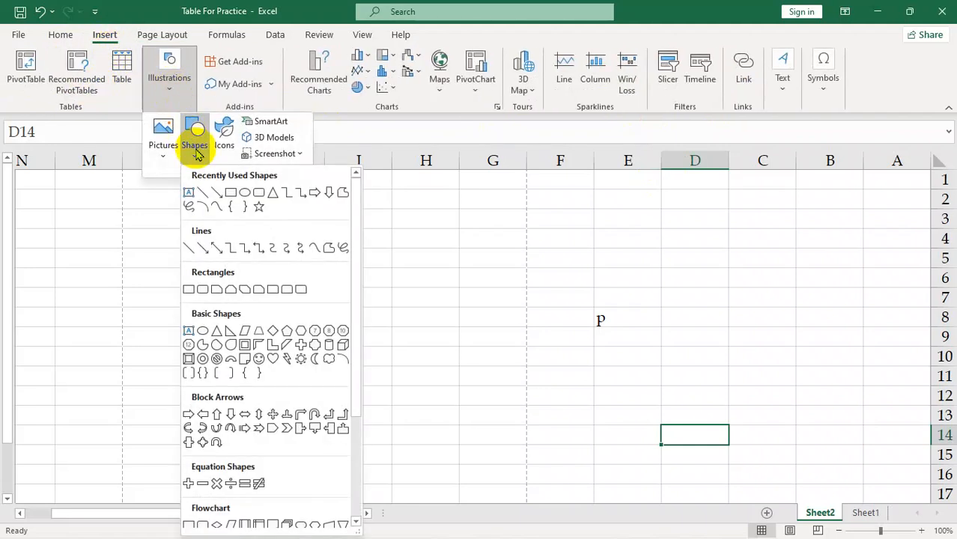
{"action": "left_click", "coordinate": [230, 193]}
{"action": "left_click_drag", "start_coordinate": [604, 244], "coordinate": [722, 370]}
Step: Draw an oval about 1.4" by 2" and a rounded rectangle about 0.7" by 3.2", both overlapping the rectangle
{"action": "left_click", "coordinate": [72, 58]}
{"action": "left_click_drag", "start_coordinate": [558, 261], "coordinate": [694, 360]}
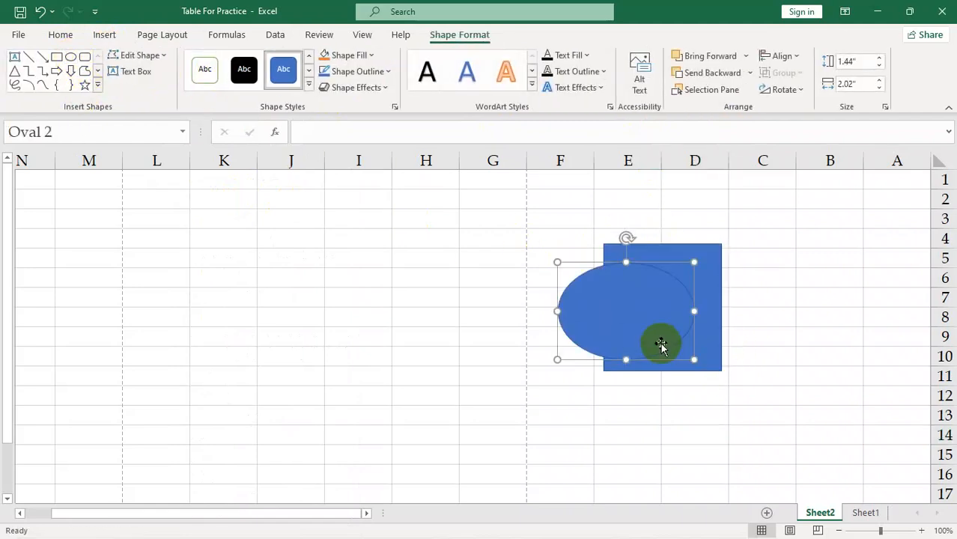
{"action": "left_click", "coordinate": [85, 58]}
{"action": "left_click_drag", "start_coordinate": [492, 282], "coordinate": [706, 332]}
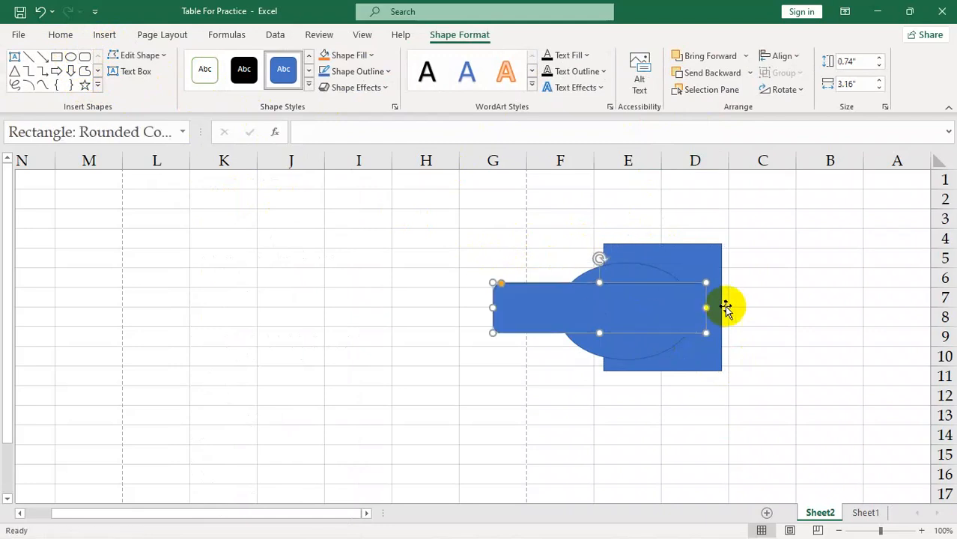
{"action": "left_click", "coordinate": [708, 267]}
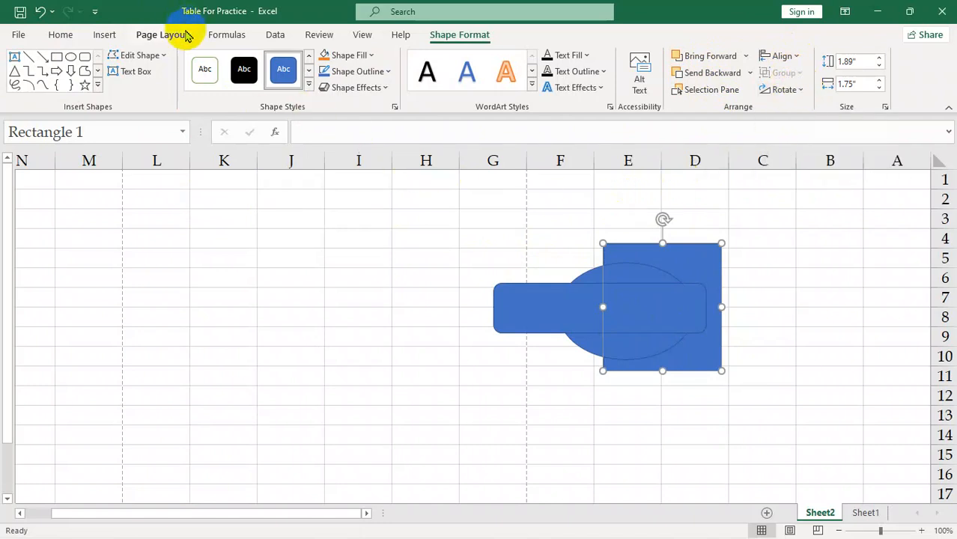
{"action": "left_click", "coordinate": [227, 34]}
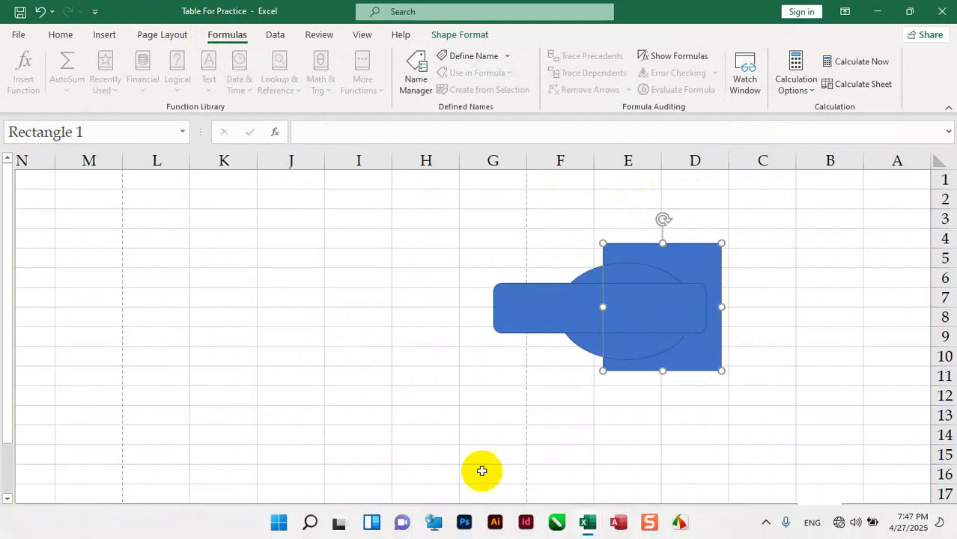
{"action": "left_click", "coordinate": [425, 233]}
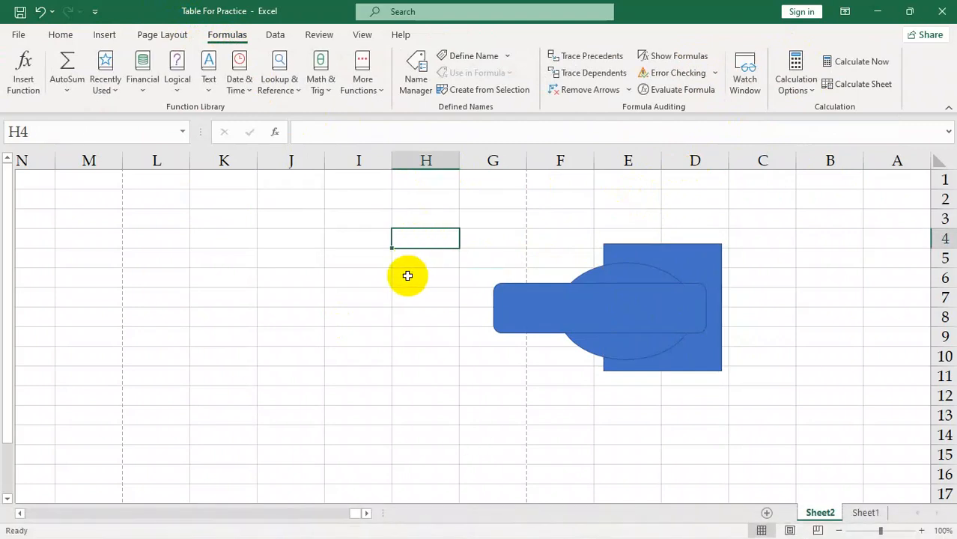
Step: Close all three open workbooks without saving their changes
{"action": "left_click", "coordinate": [934, 13]}
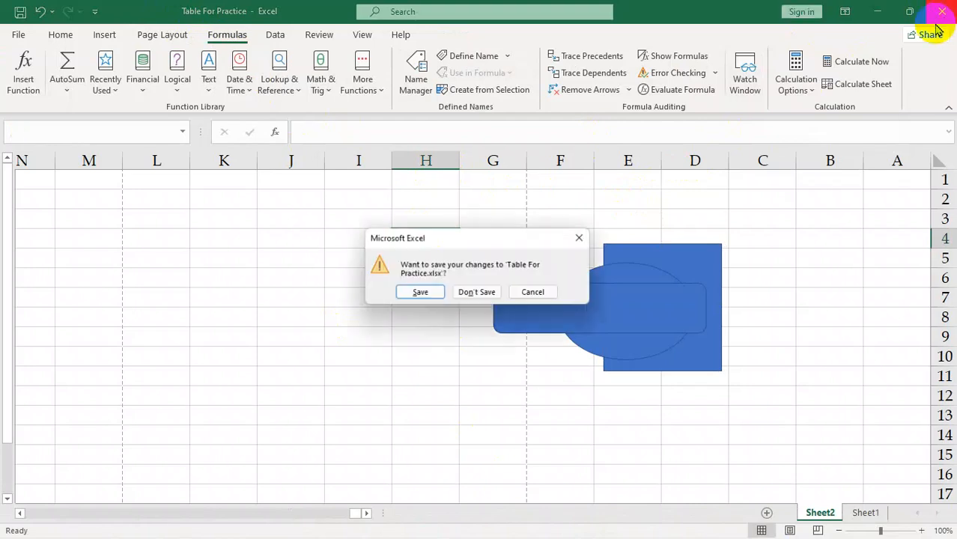
{"action": "left_click", "coordinate": [470, 294]}
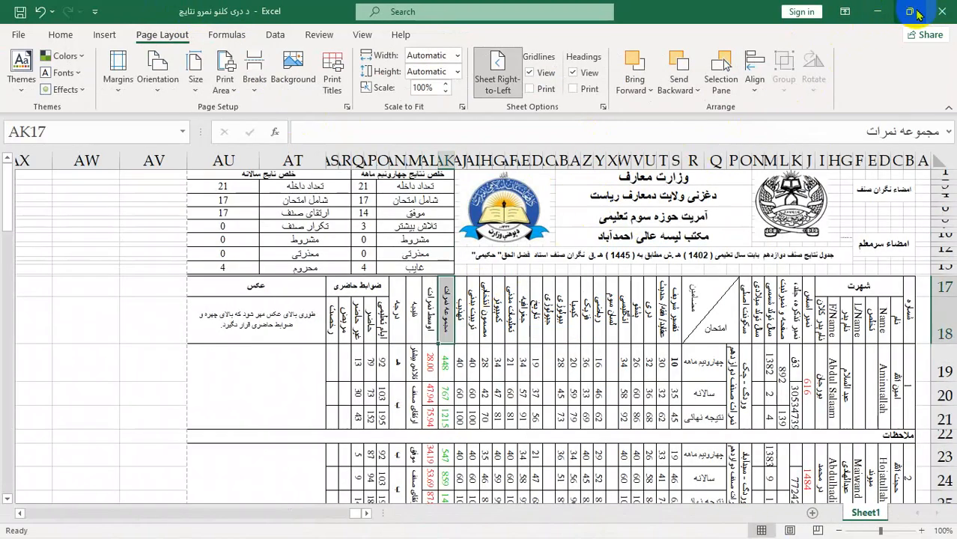
{"action": "left_click", "coordinate": [942, 12]}
{"action": "left_click", "coordinate": [470, 297]}
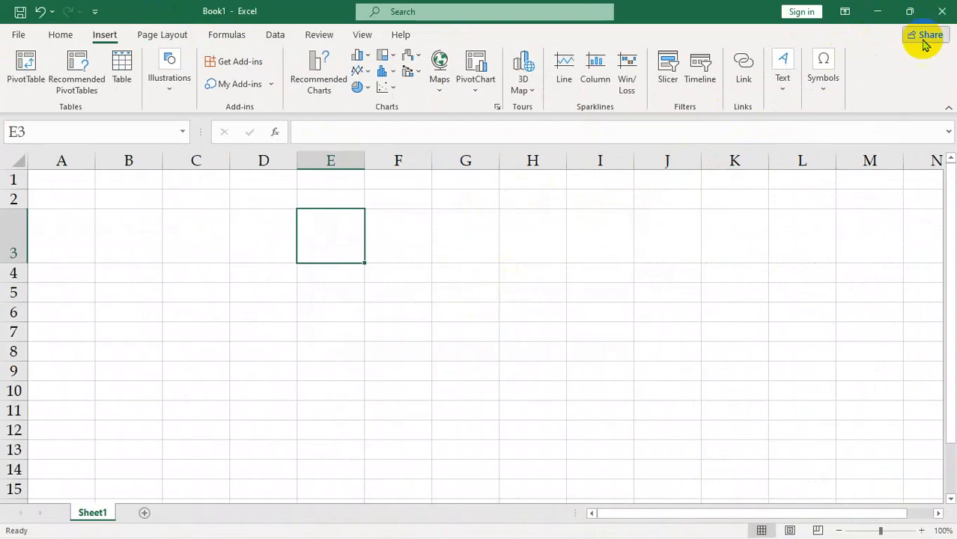
{"action": "left_click", "coordinate": [943, 12]}
{"action": "left_click", "coordinate": [485, 300]}
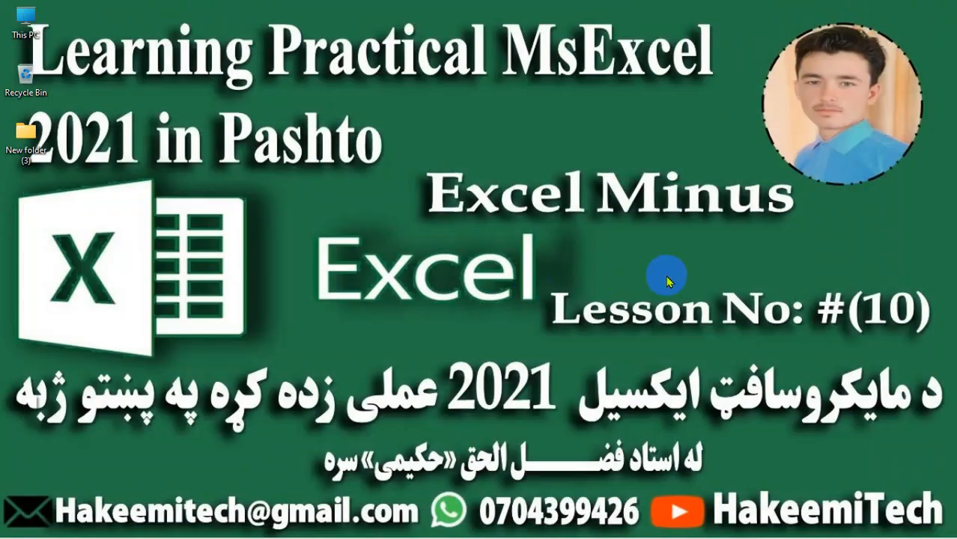